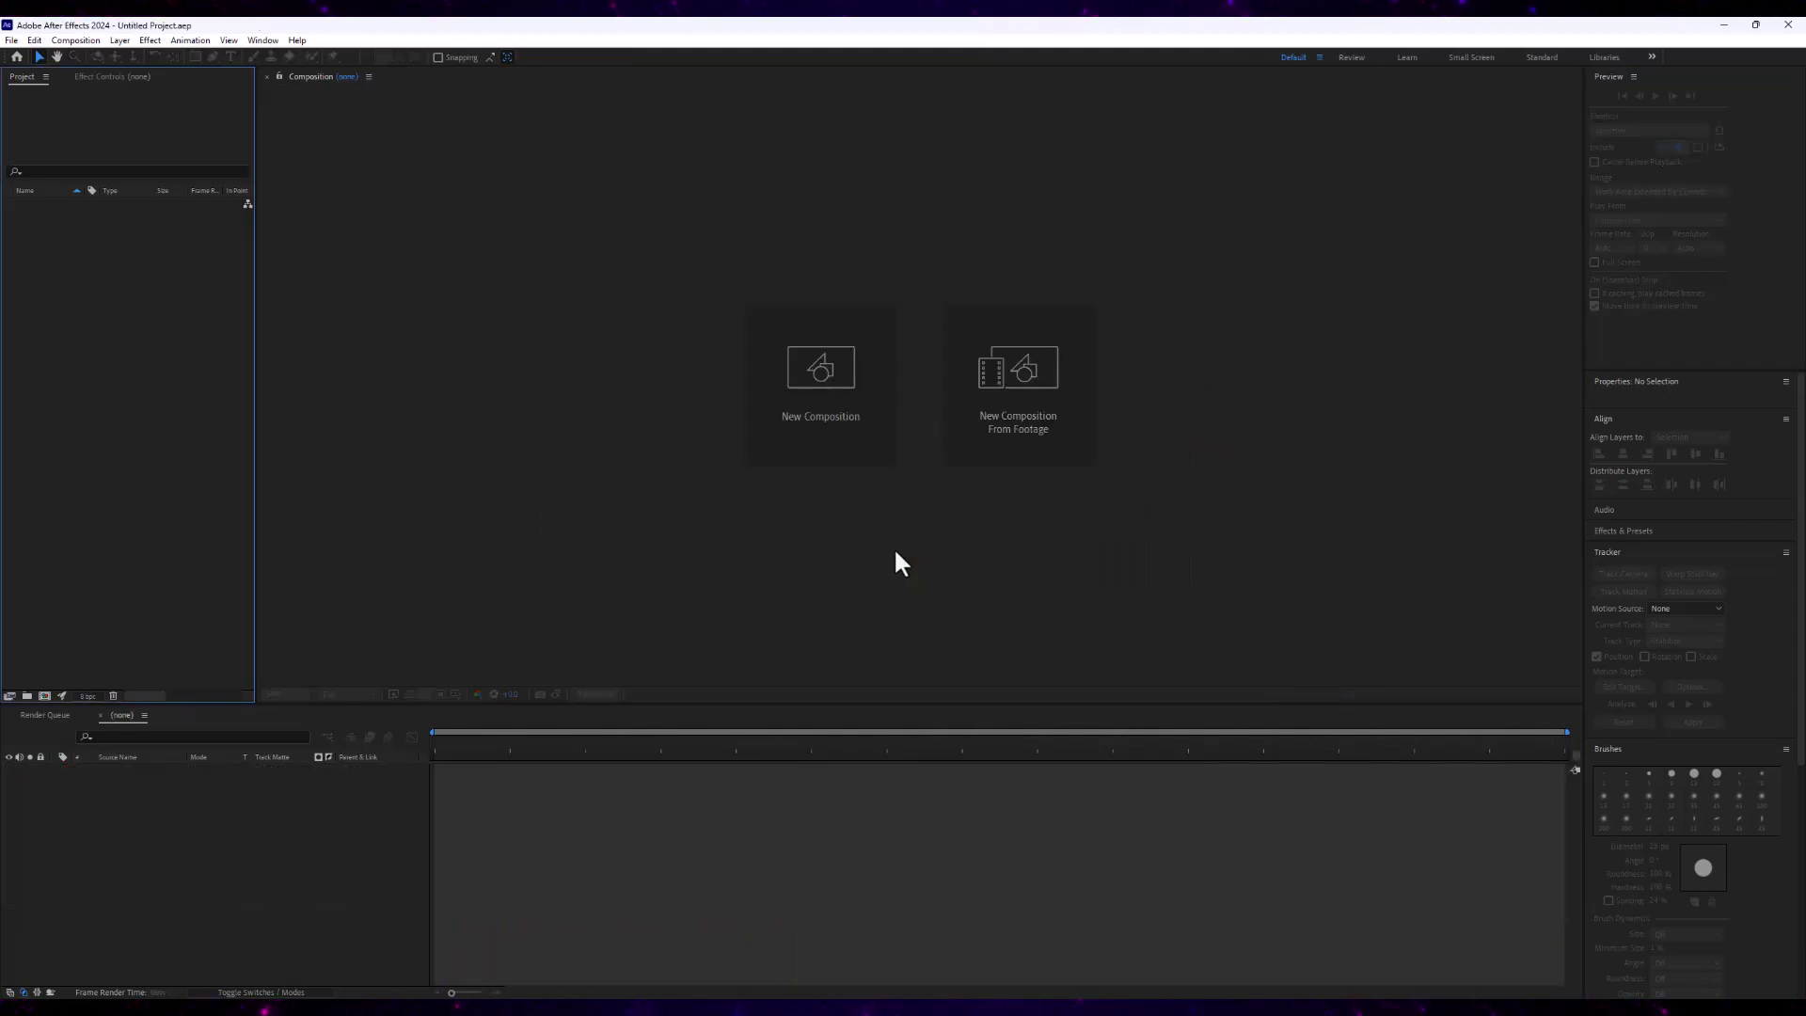
# Create the 1920×1080 Comp 1 with a black solid and a white 'LOGO' text layer
pyautogui.click(812, 384)
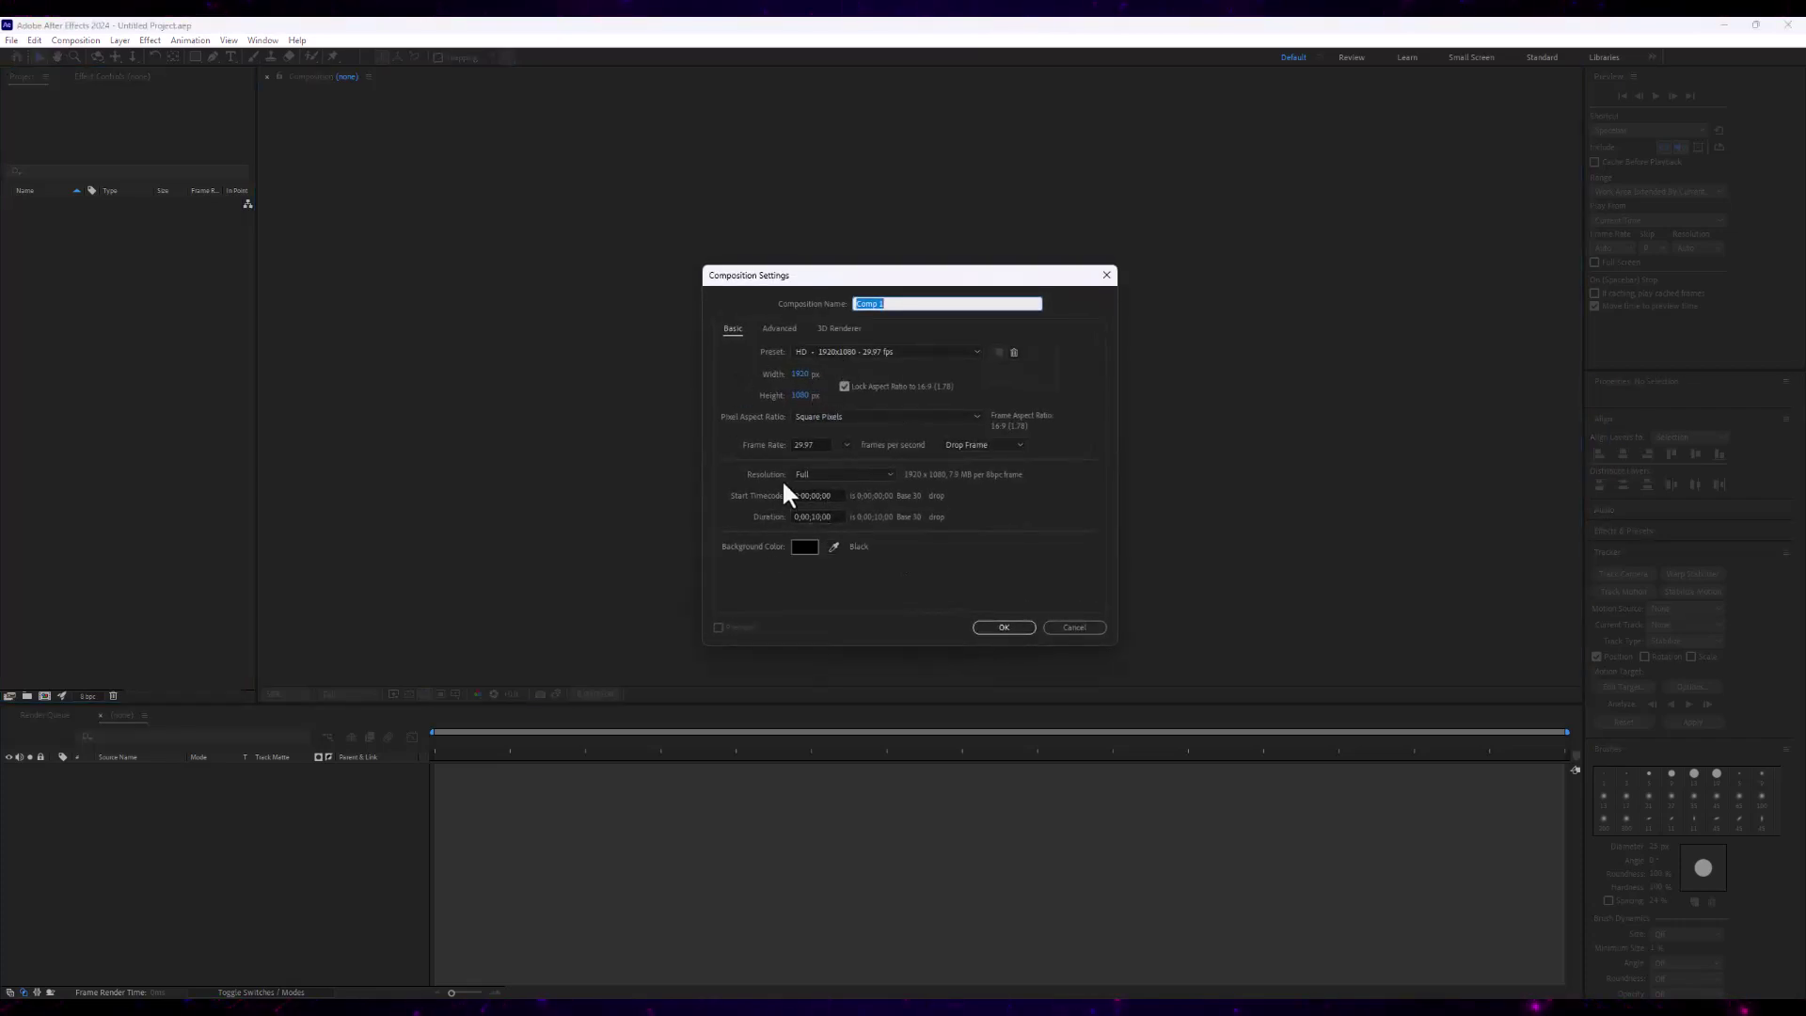
pyautogui.click(993, 626)
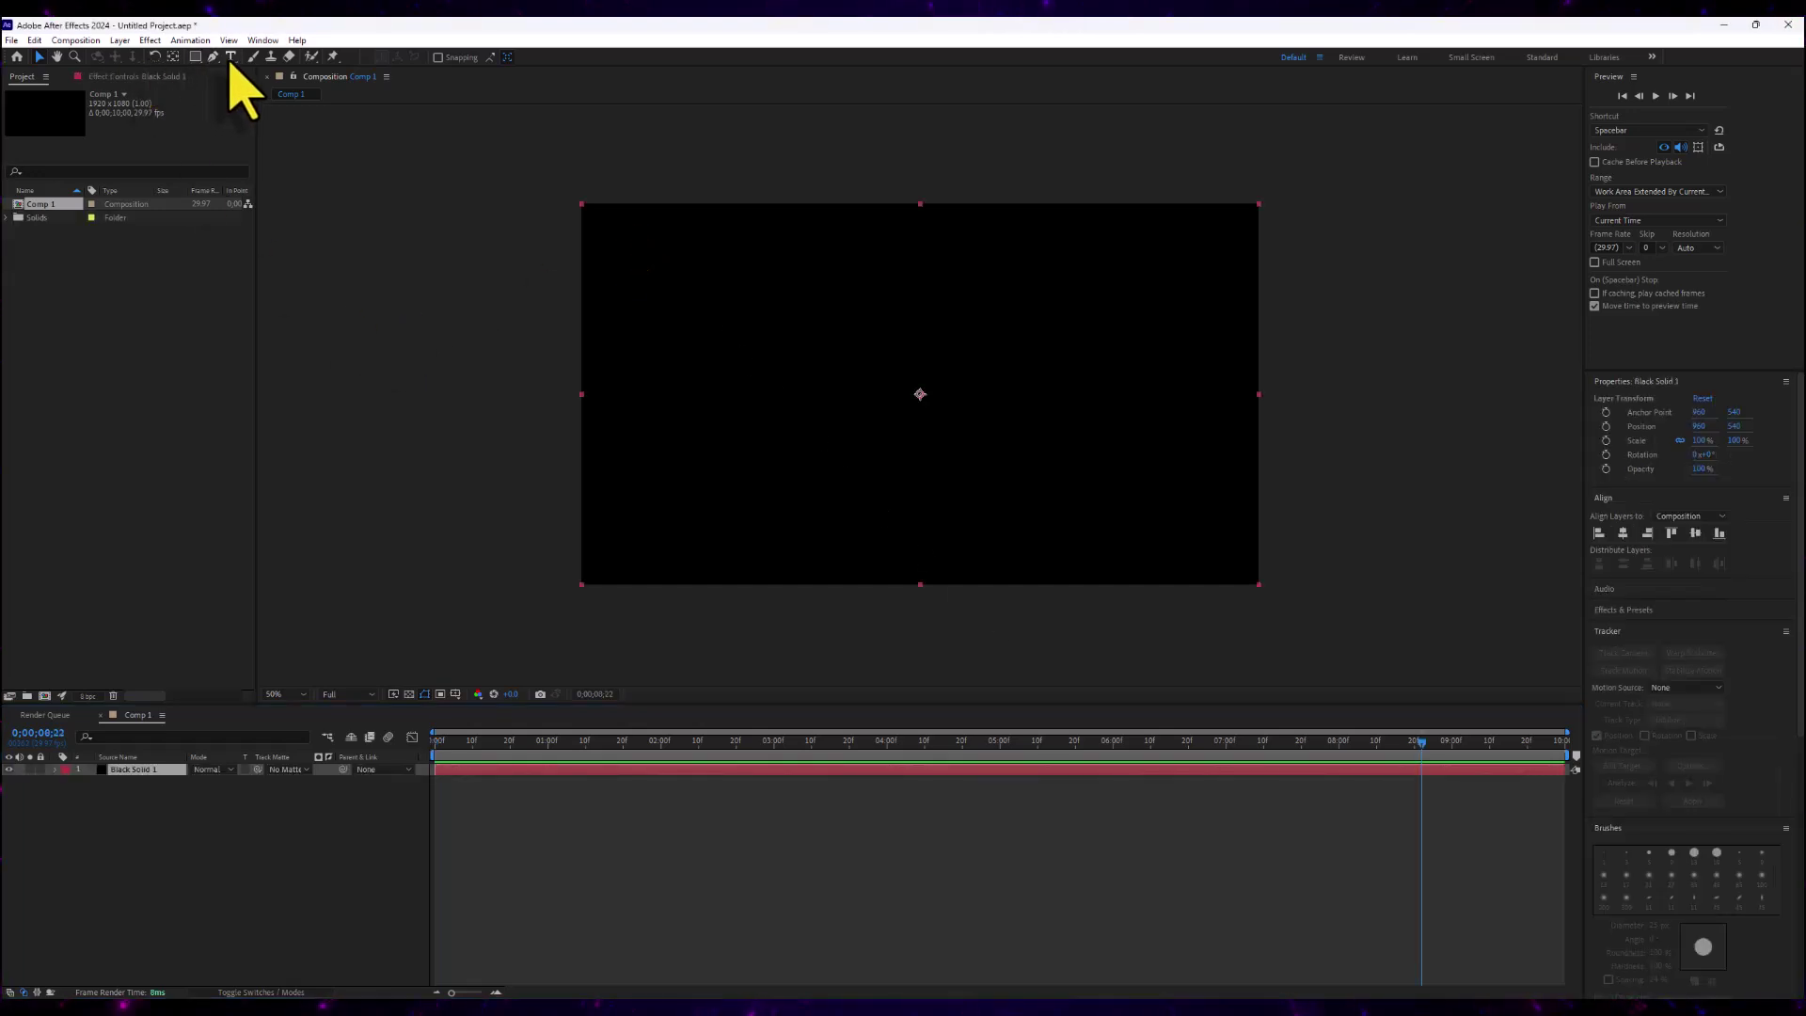
pyautogui.click(230, 58)
pyautogui.click(840, 470)
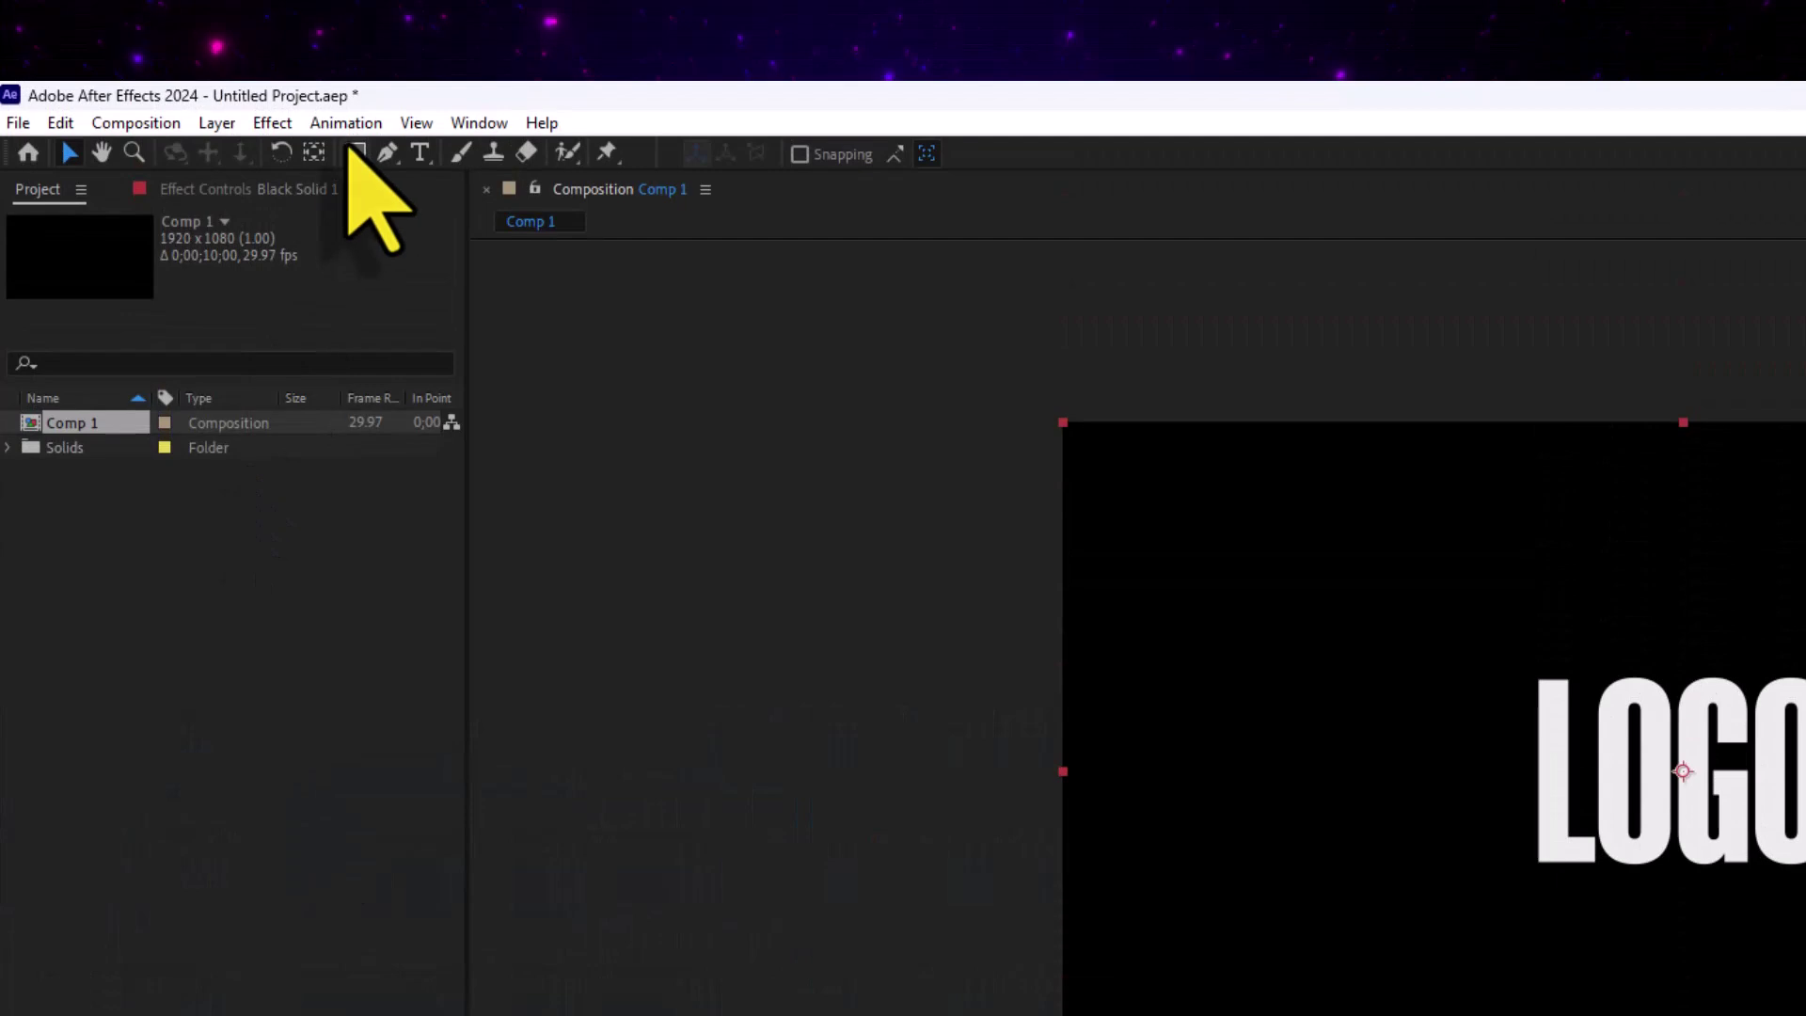
# Apply Video Copilot Element to the black solid with the logo layer as Path Layer 1
pyautogui.click(272, 120)
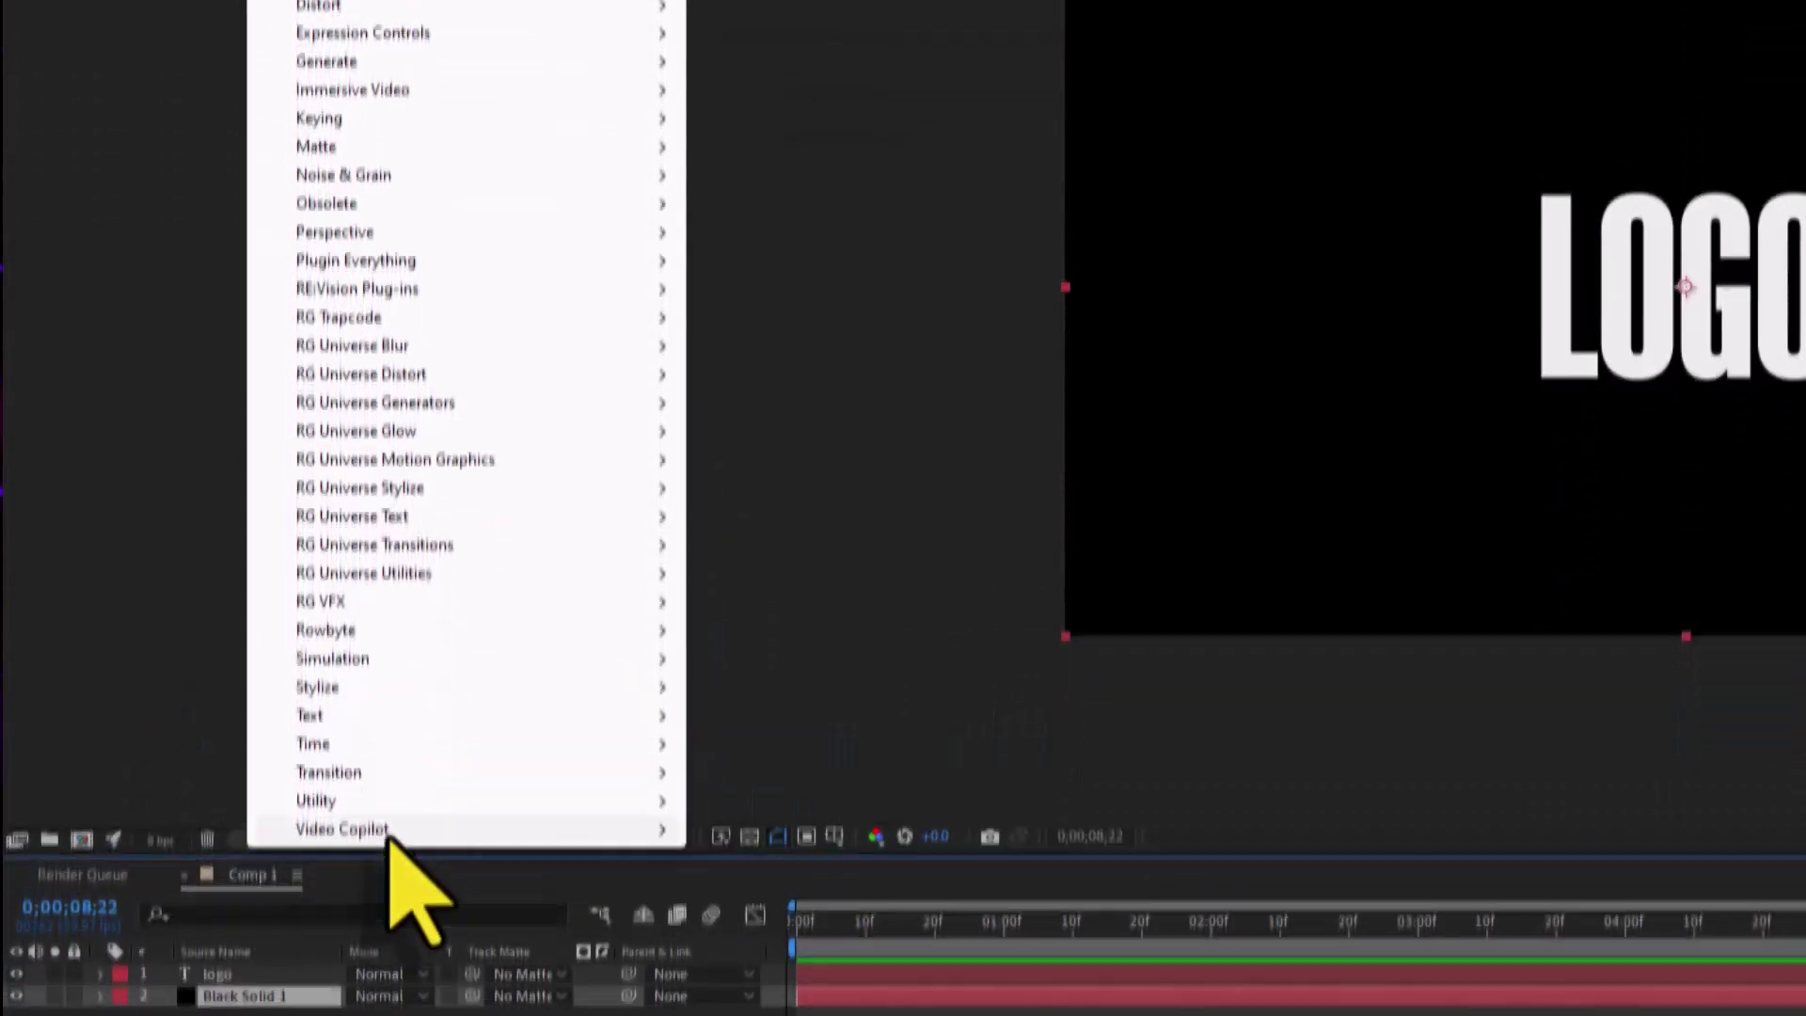
pyautogui.moveTo(390, 830)
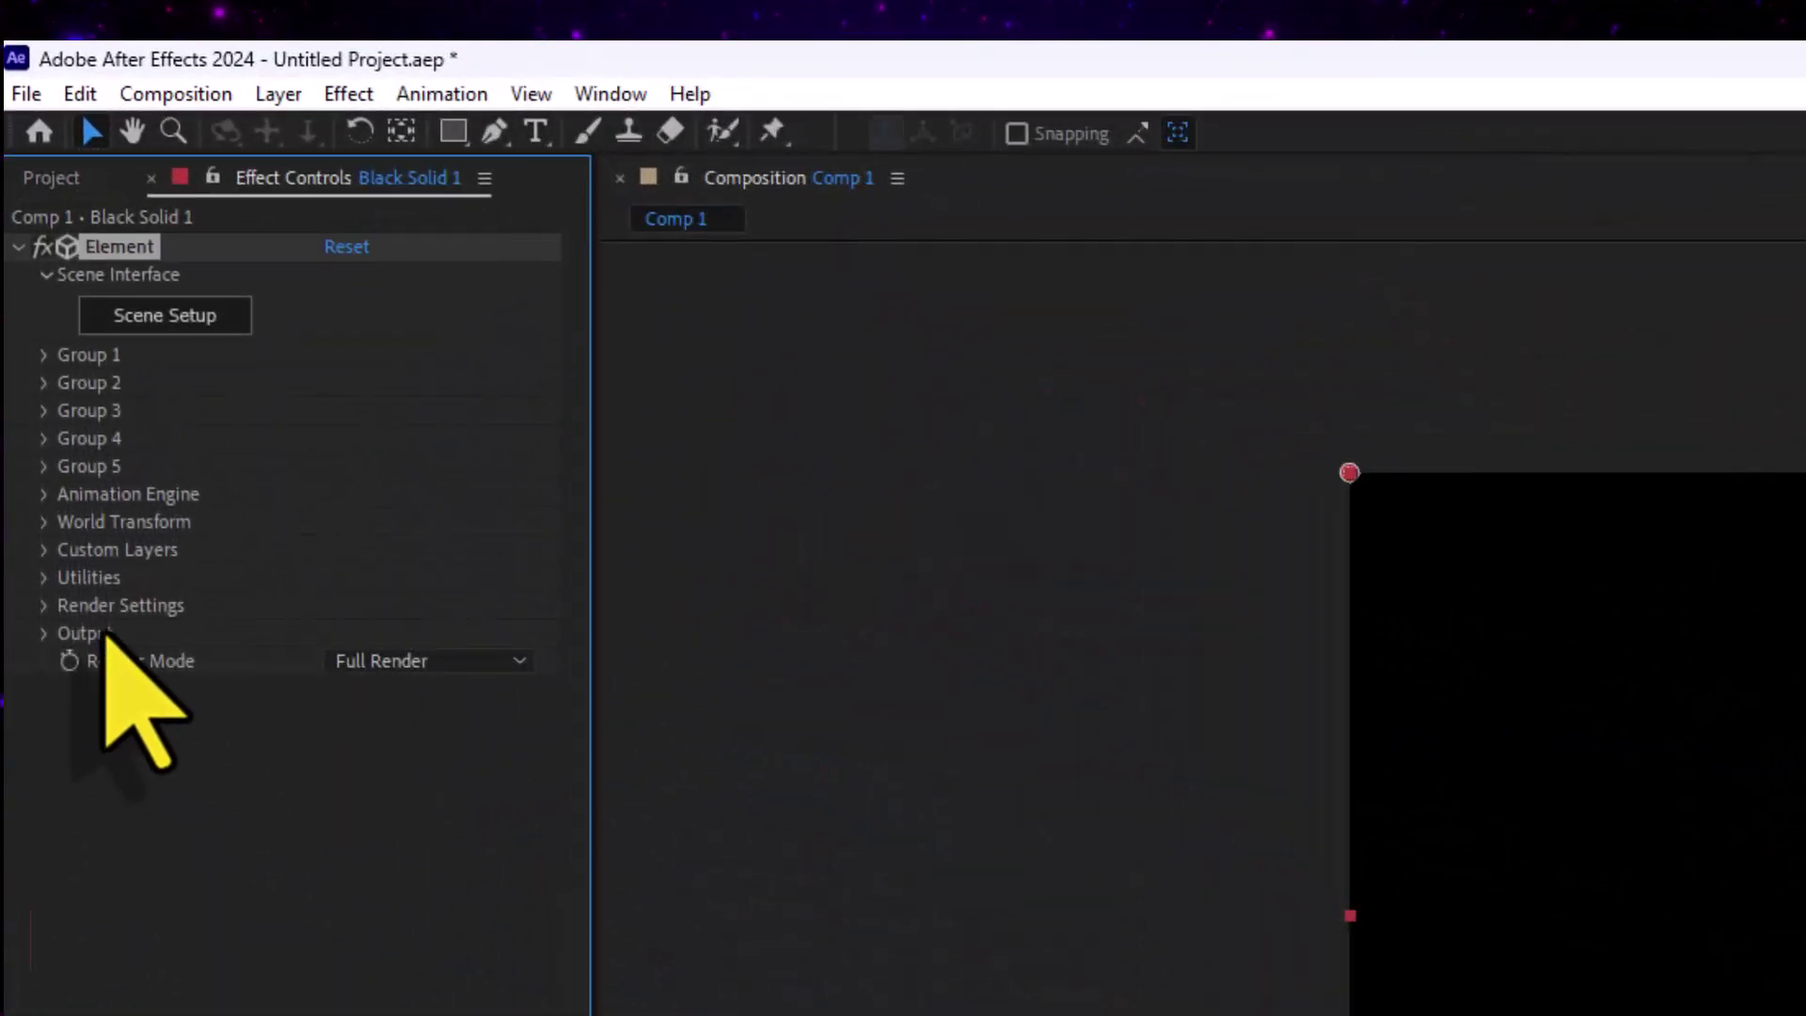
pyautogui.click(45, 550)
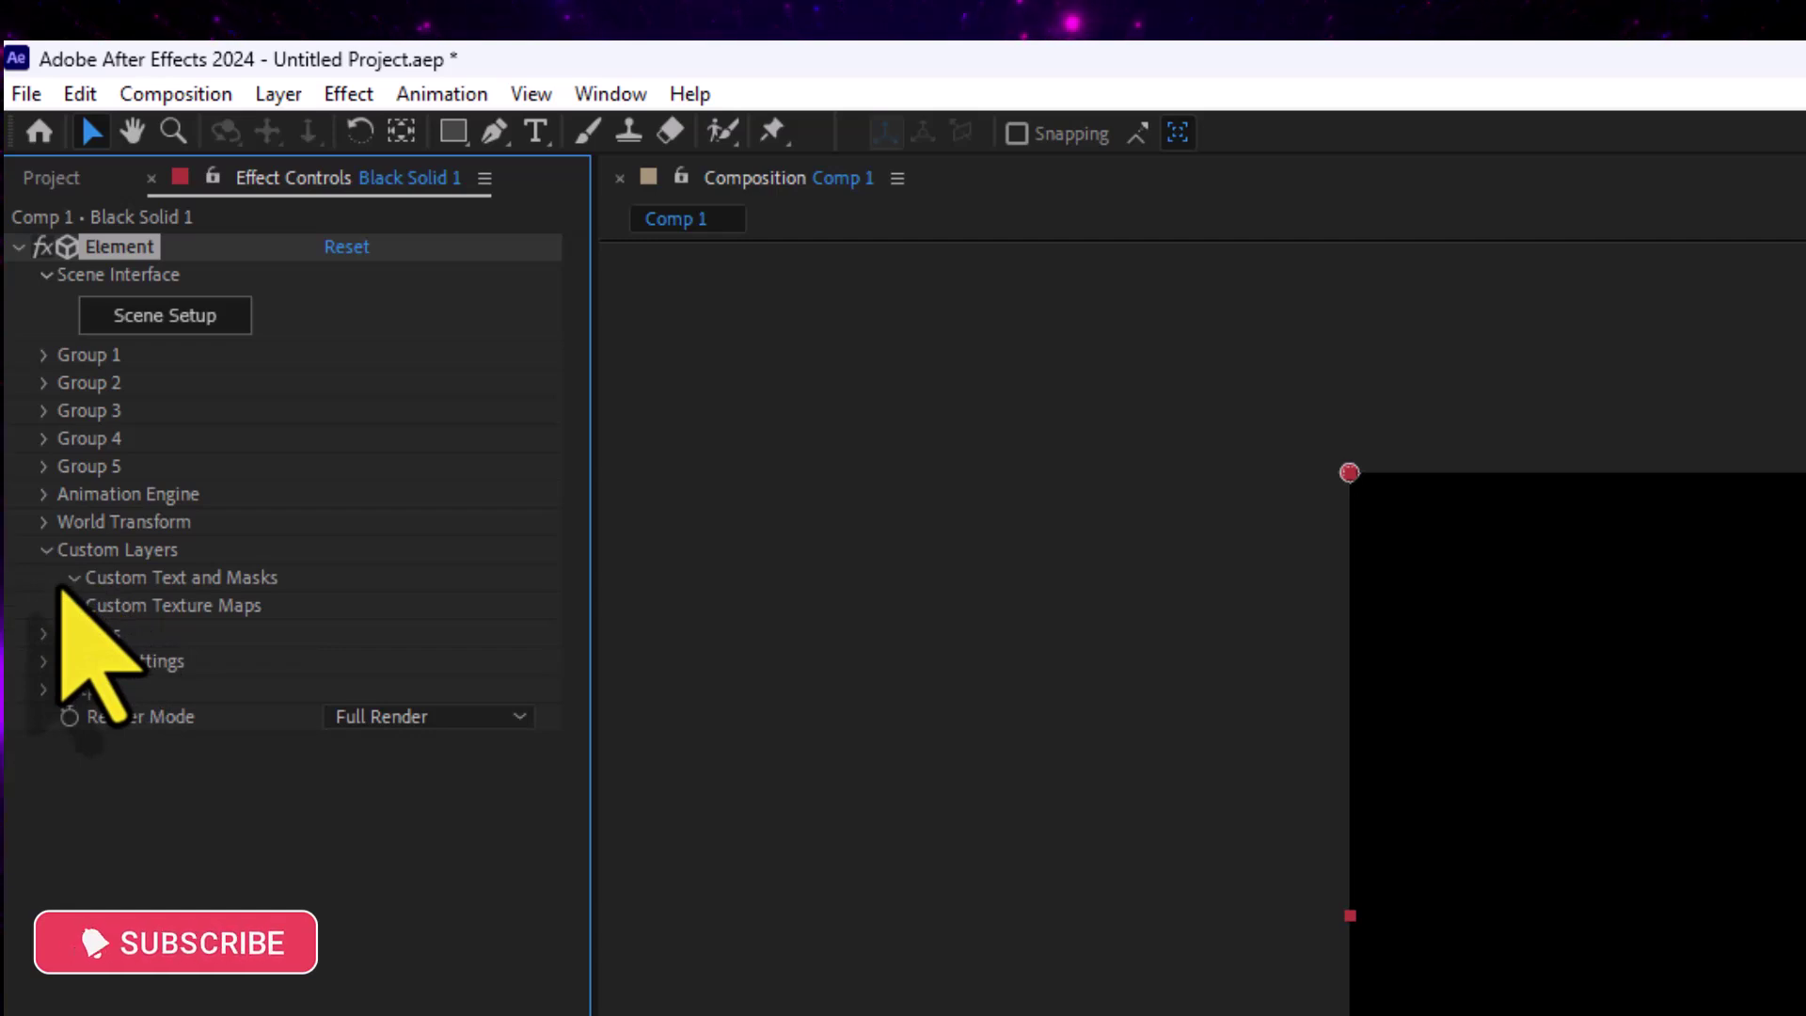
pyautogui.click(64, 583)
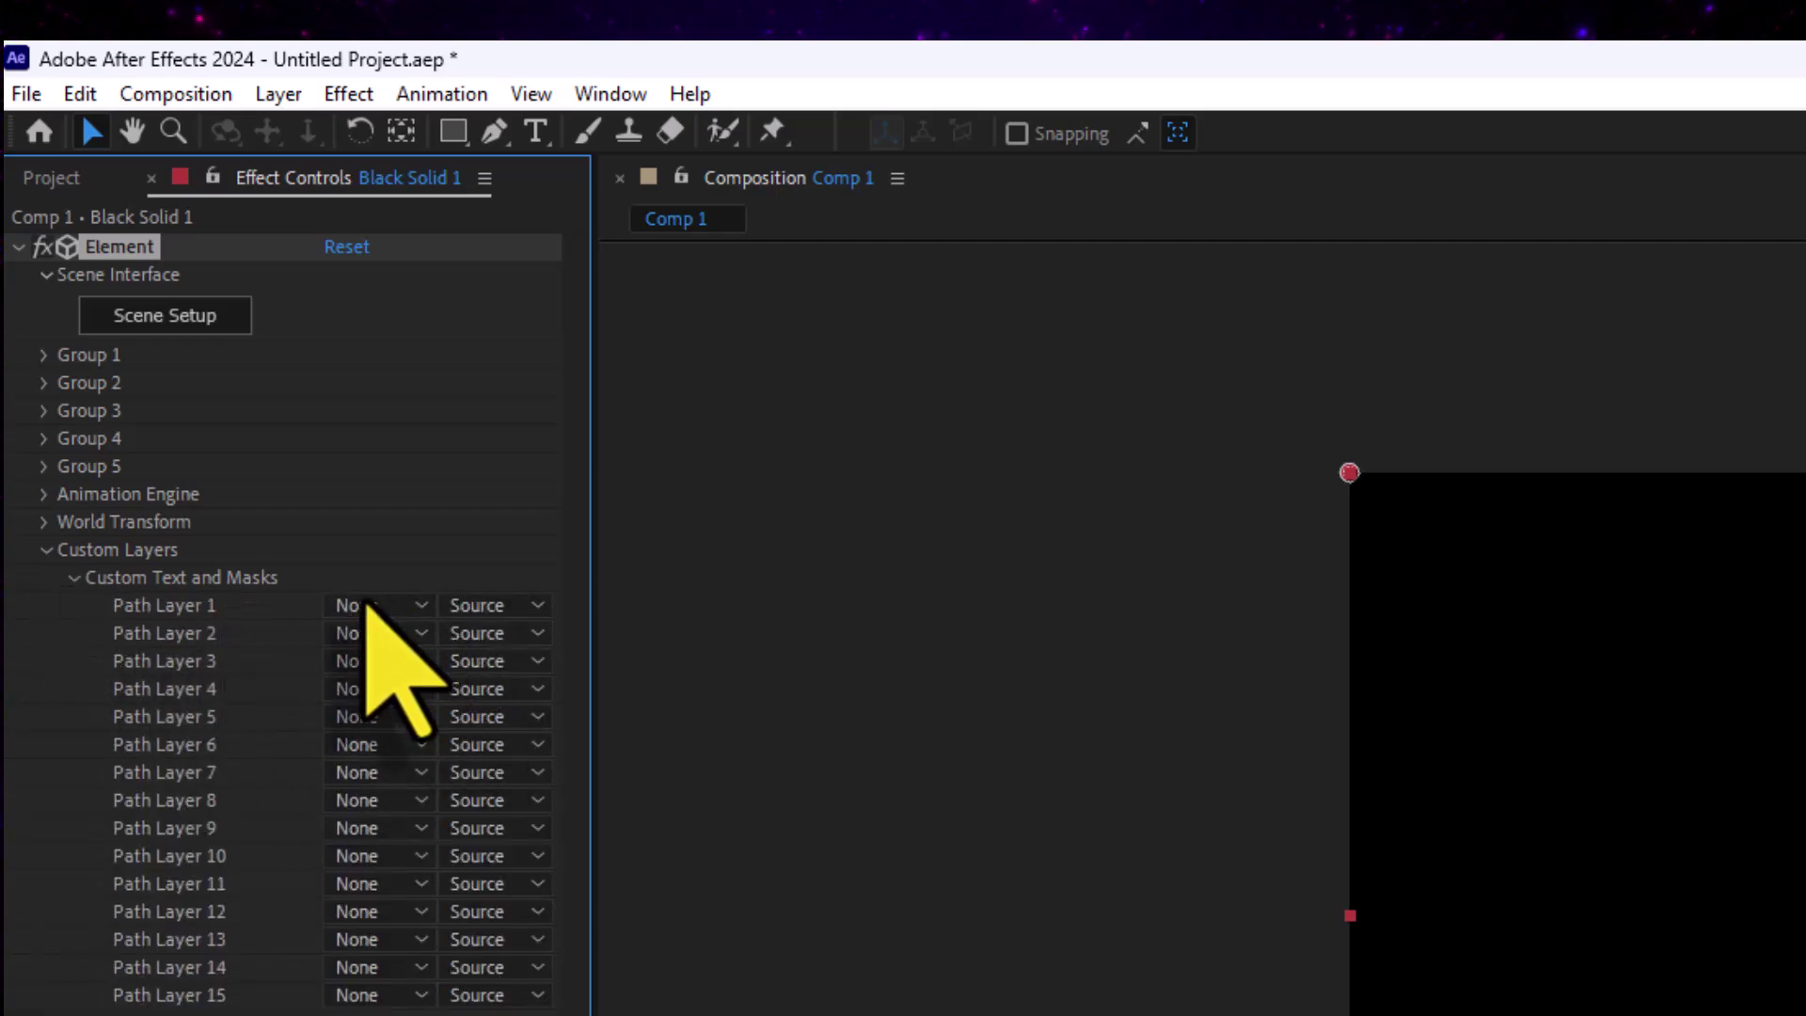
pyautogui.click(356, 604)
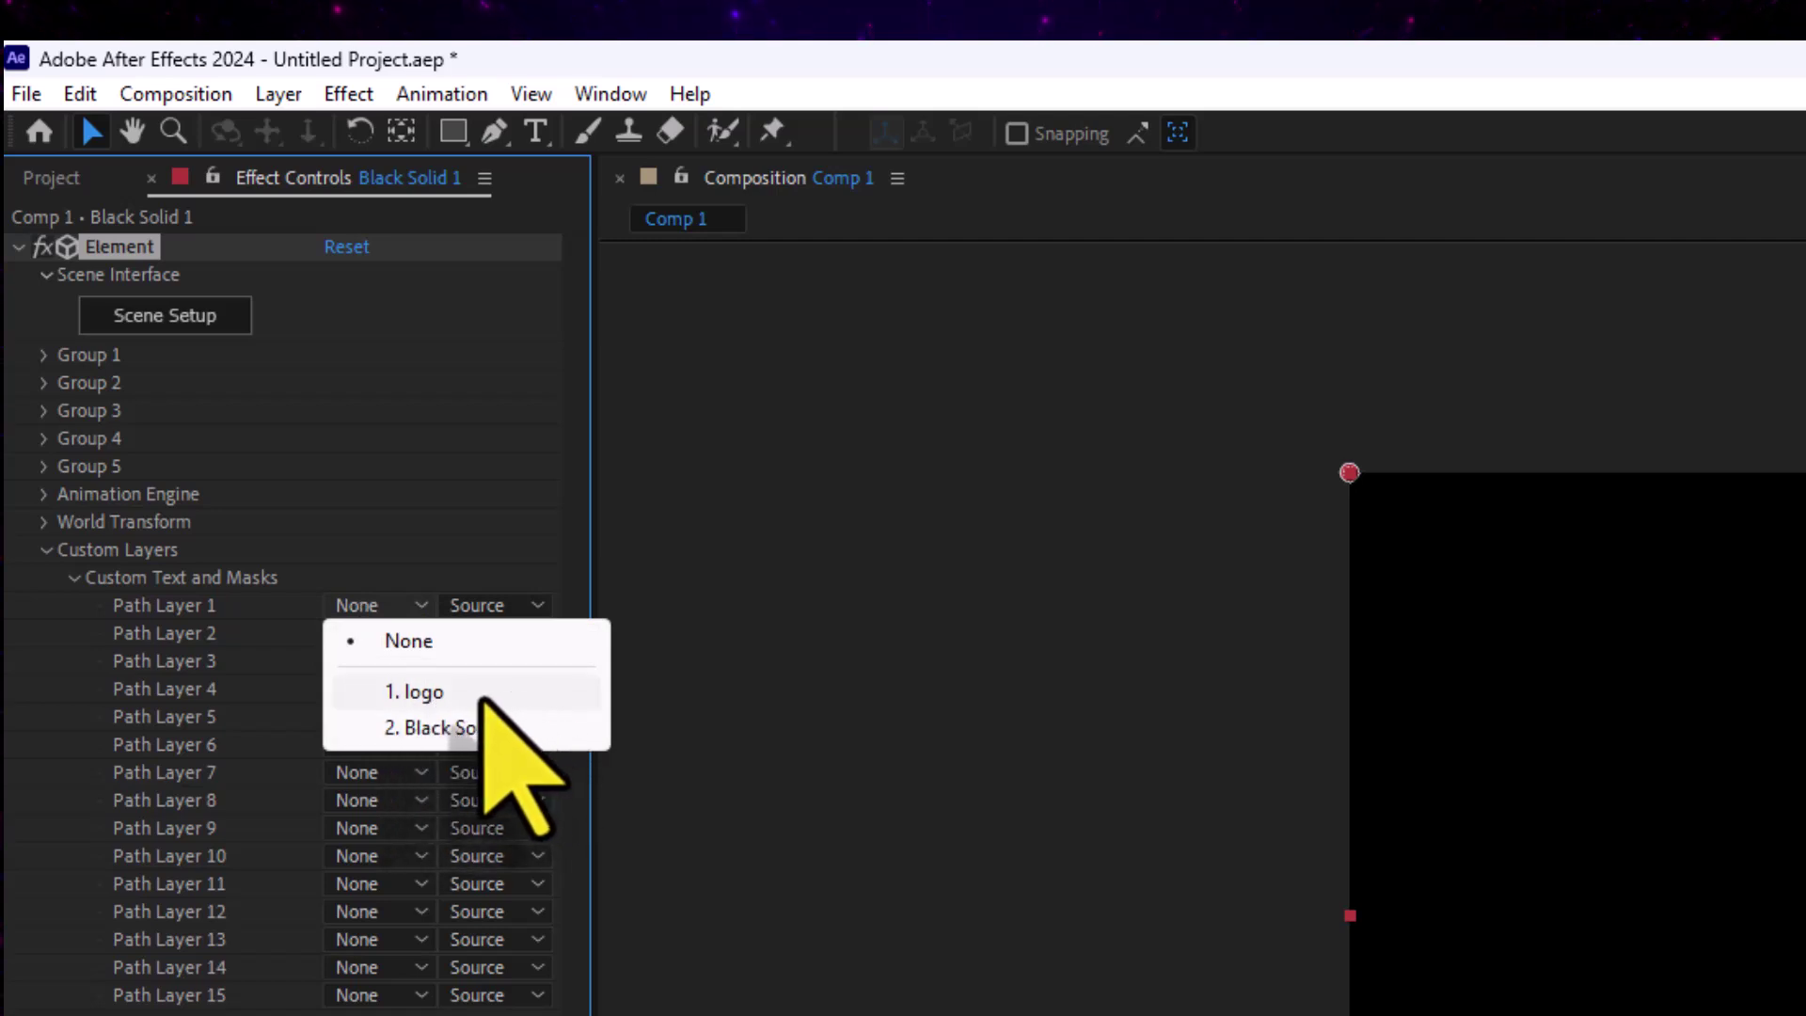
pyautogui.click(428, 694)
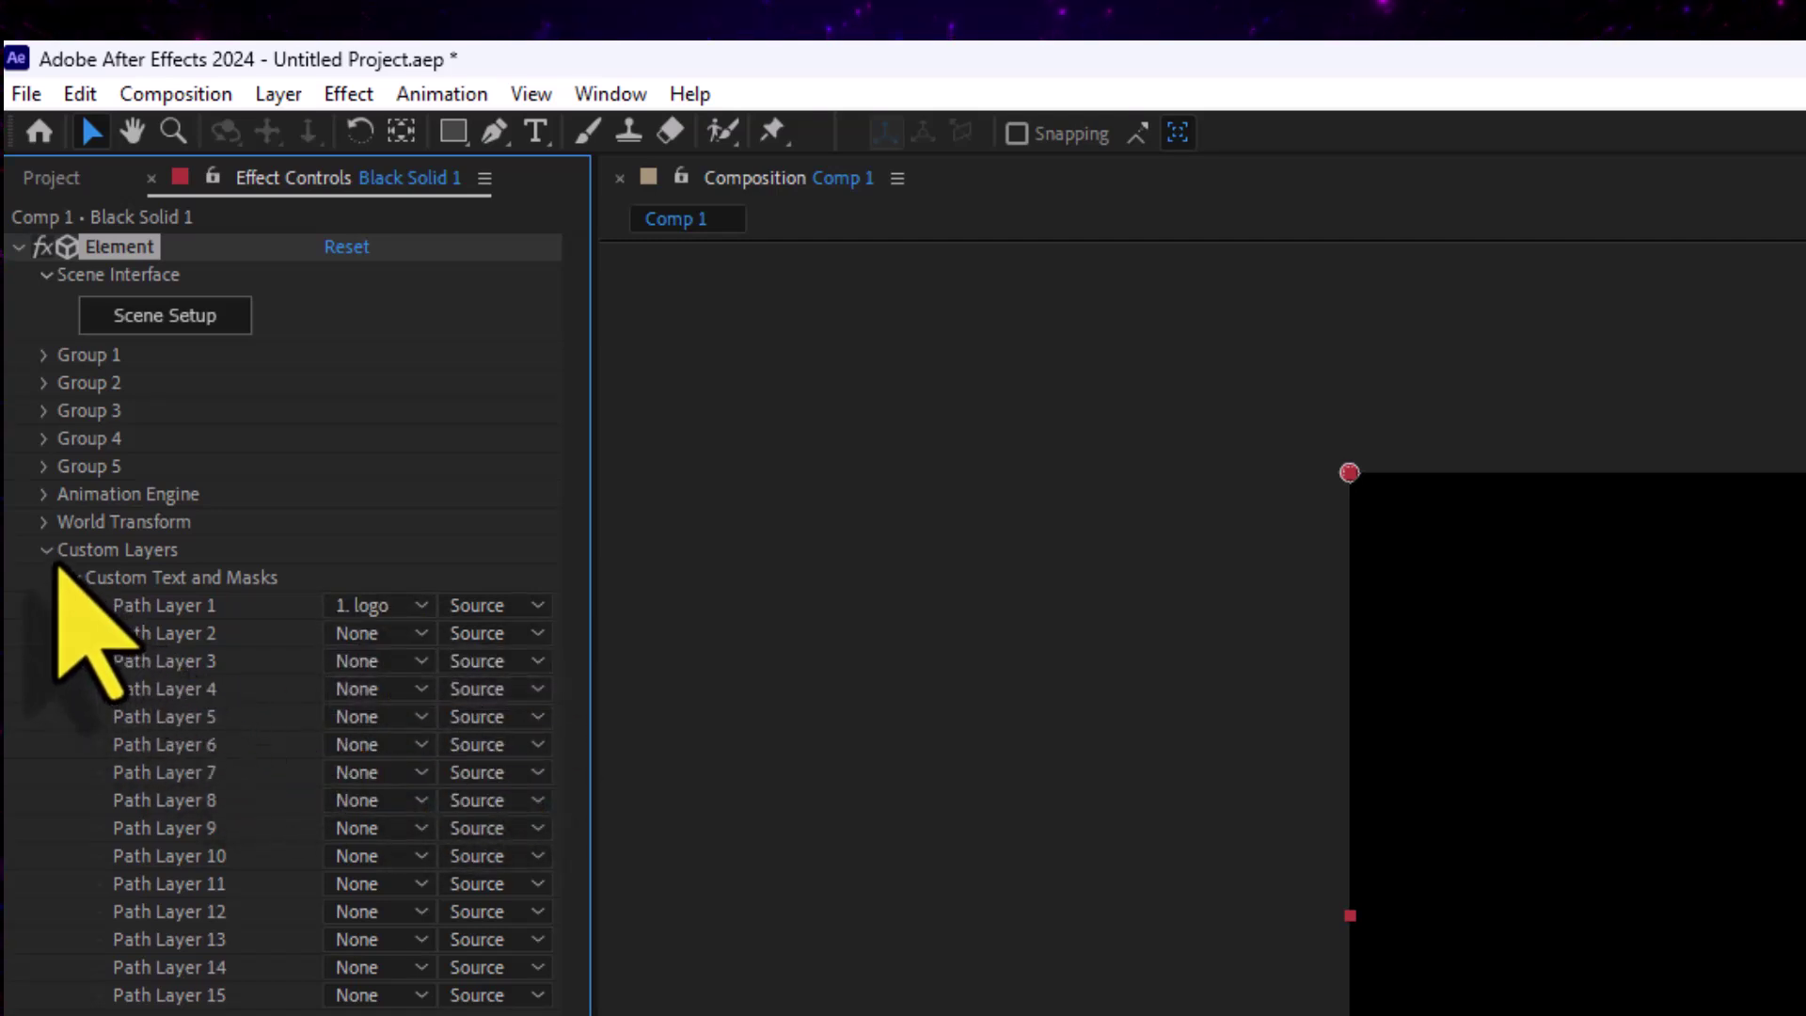
pyautogui.click(46, 550)
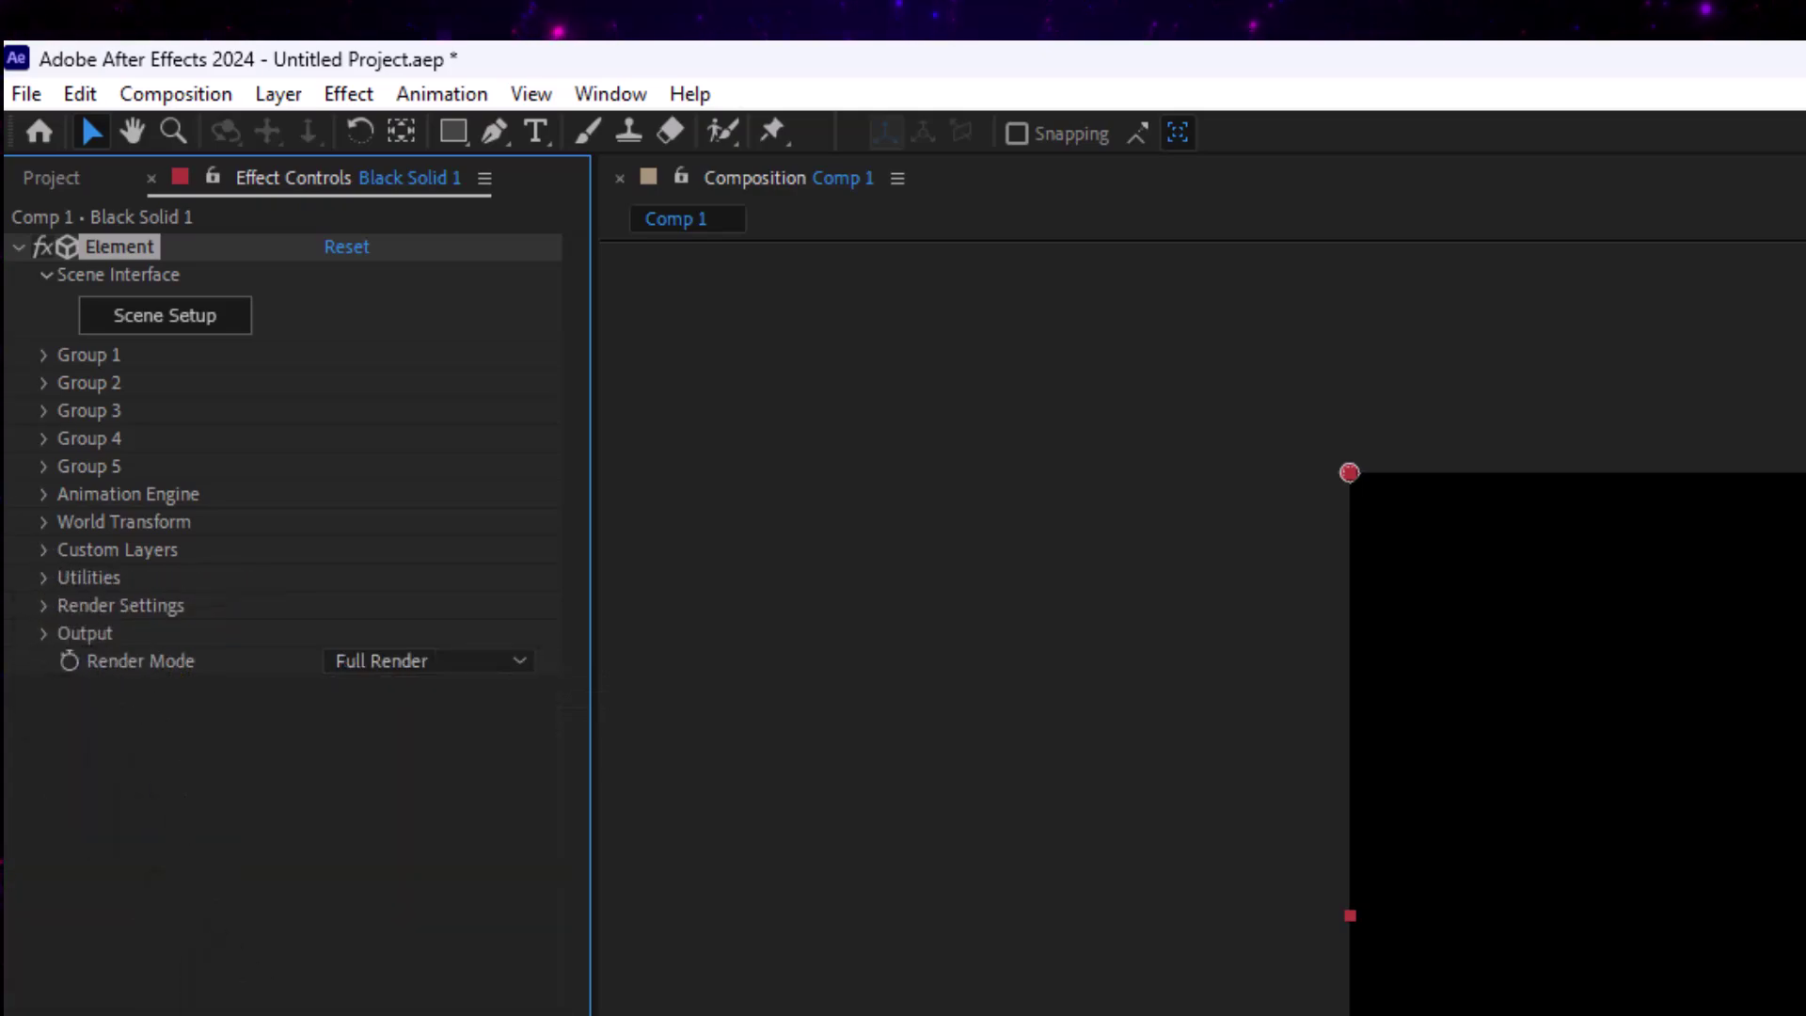
# In Element's Scene Setup, extrude the LOGO path into 3D letters
pyautogui.click(164, 315)
pyautogui.click(381, 83)
pyautogui.moveTo(533, 423)
pyautogui.mouseDown()
pyautogui.moveTo(685, 351)
pyautogui.moveTo(624, 331)
pyautogui.moveTo(750, 373)
pyautogui.moveTo(645, 391)
pyautogui.moveTo(668, 363)
pyautogui.moveTo(576, 354)
pyautogui.moveTo(562, 405)
pyautogui.mouseUp()
# Set Bevel 1 to Extrude 1.61, Expand Edges -1.20, Bevel Size 0.83 and Bevel Depth 7.96
pyautogui.scroll(3, 562, 404)
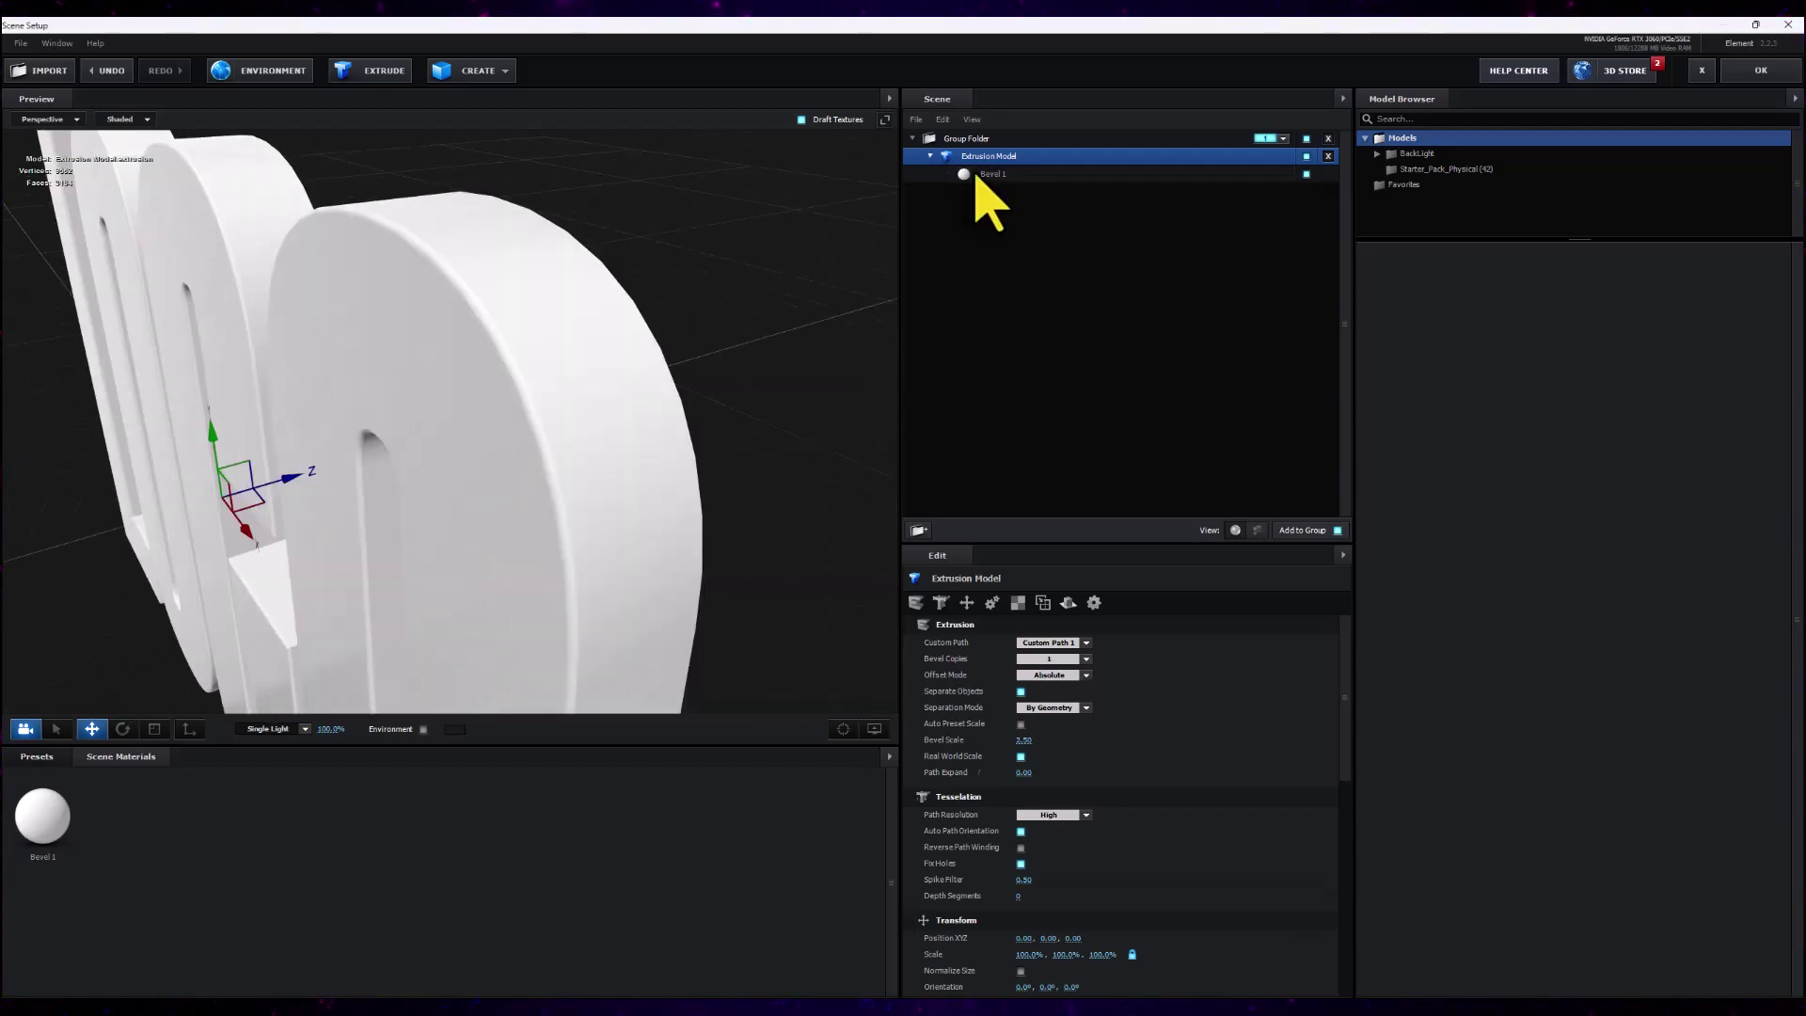
pyautogui.click(978, 175)
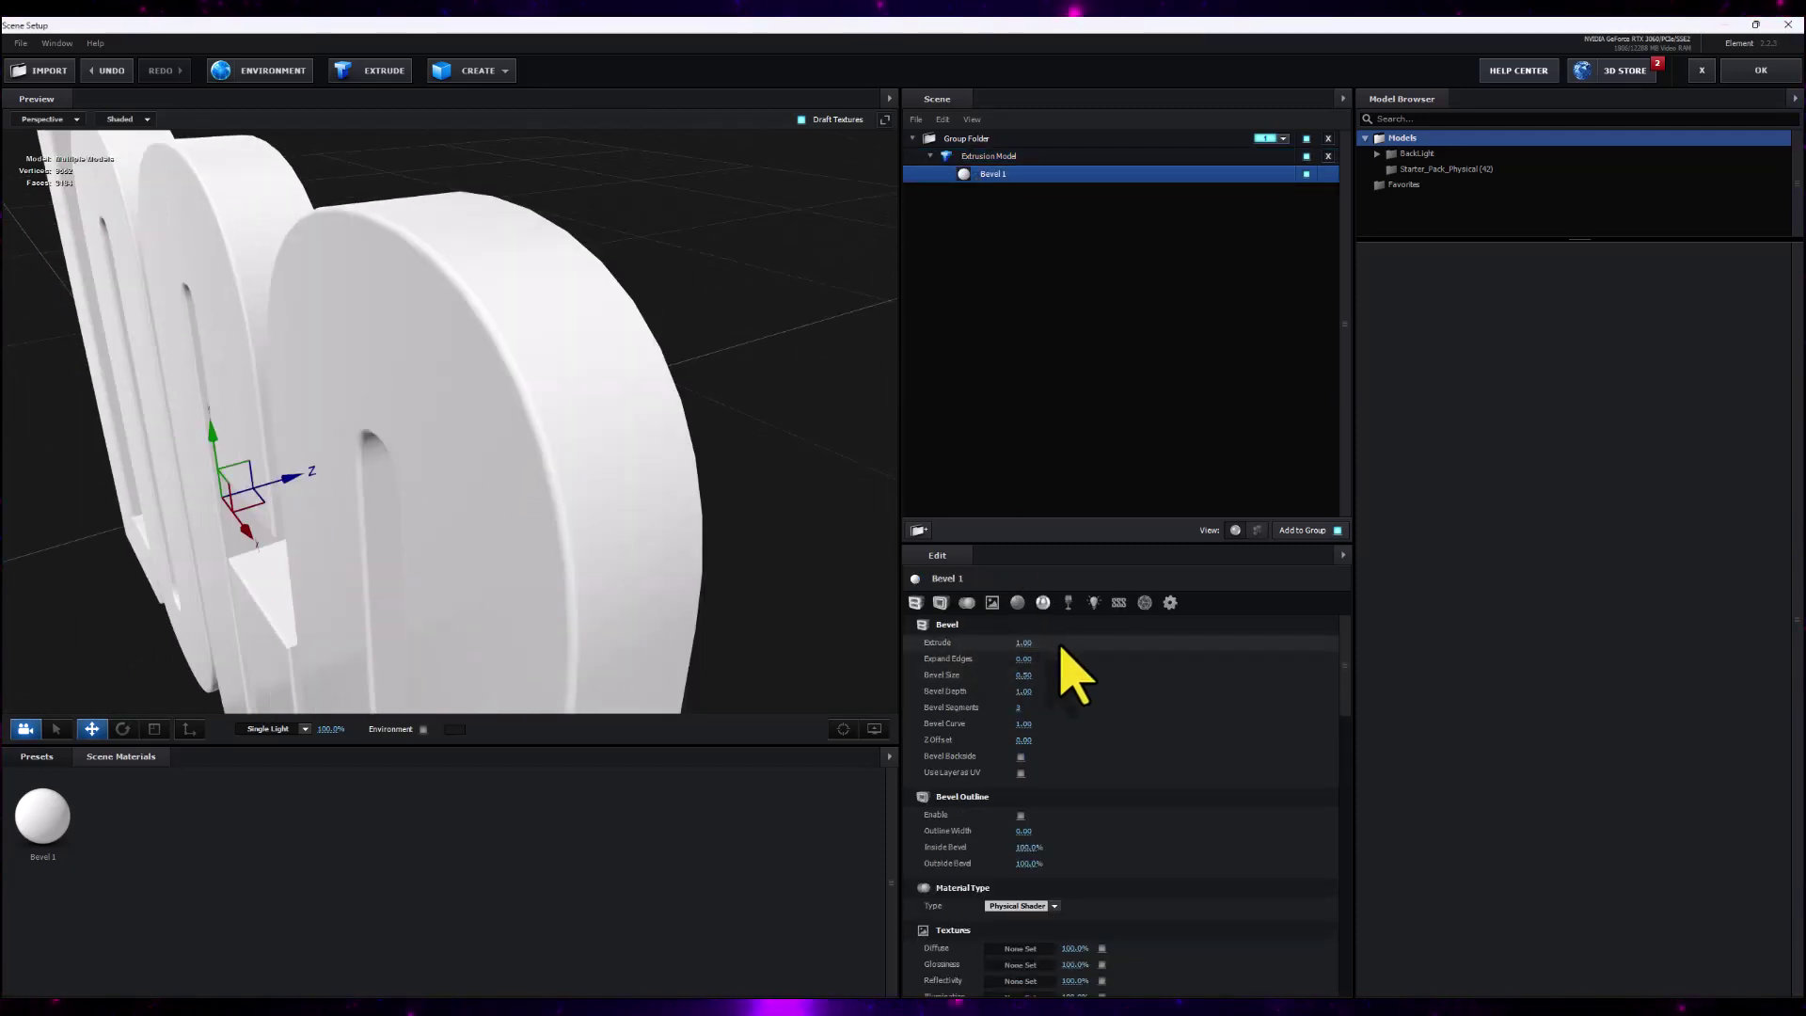
pyautogui.moveTo(1023, 642); pyautogui.dragTo(1318, 633)
pyautogui.moveTo(627, 519); pyautogui.dragTo(669, 524)
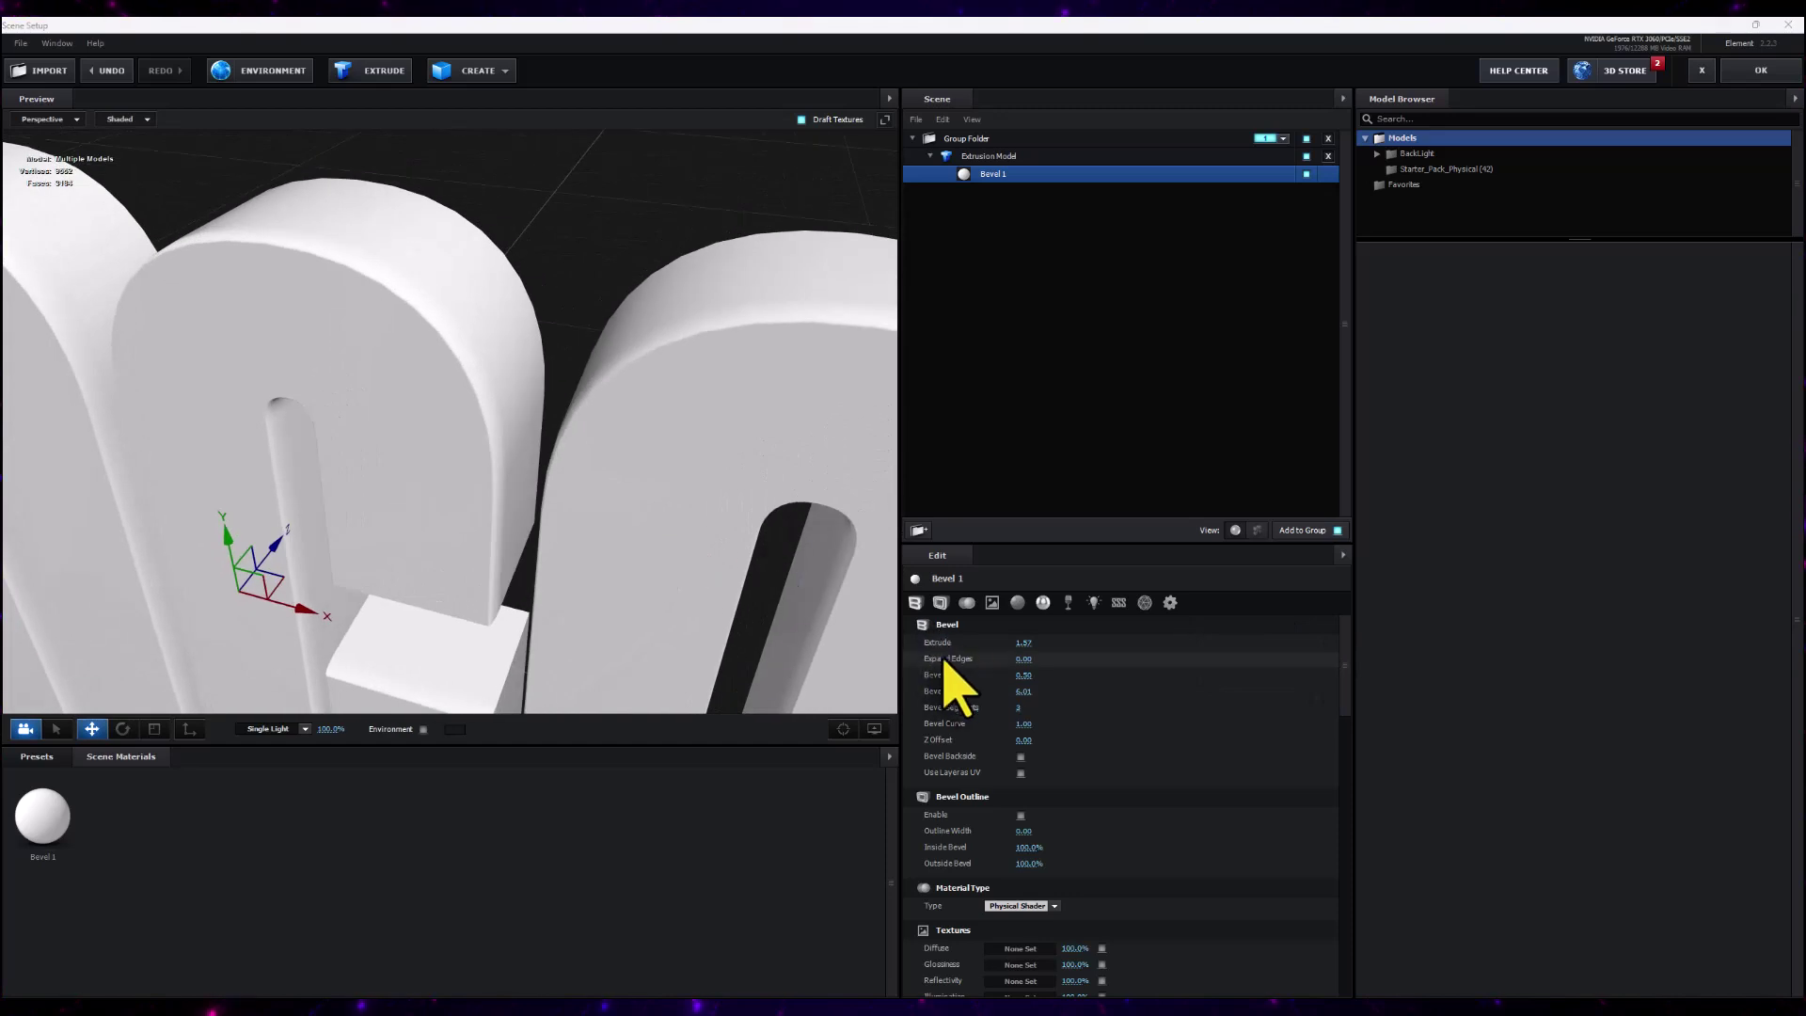
pyautogui.moveTo(1030, 662); pyautogui.dragTo(1038, 660)
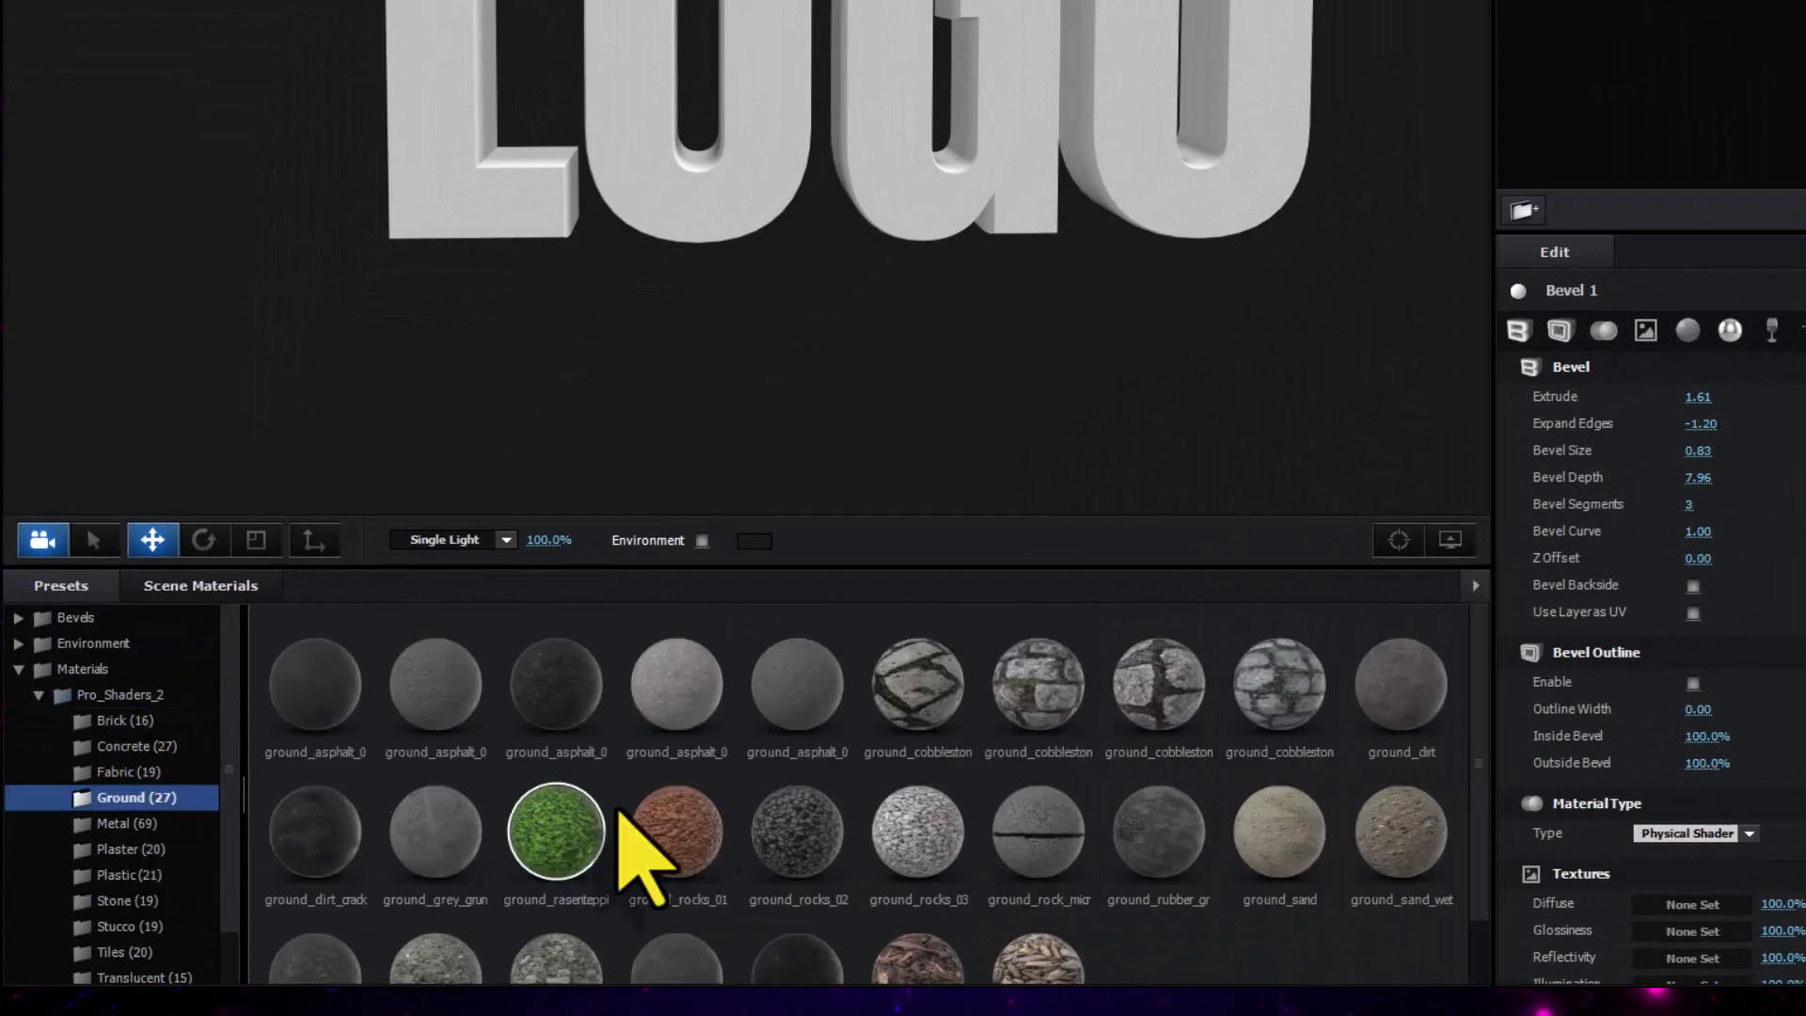
# Apply the concrete_cracked_01 material from the Concrete presets to the LOGO model
pyautogui.scroll(-1, 908, 808)
pyautogui.scroll(1, 909, 810)
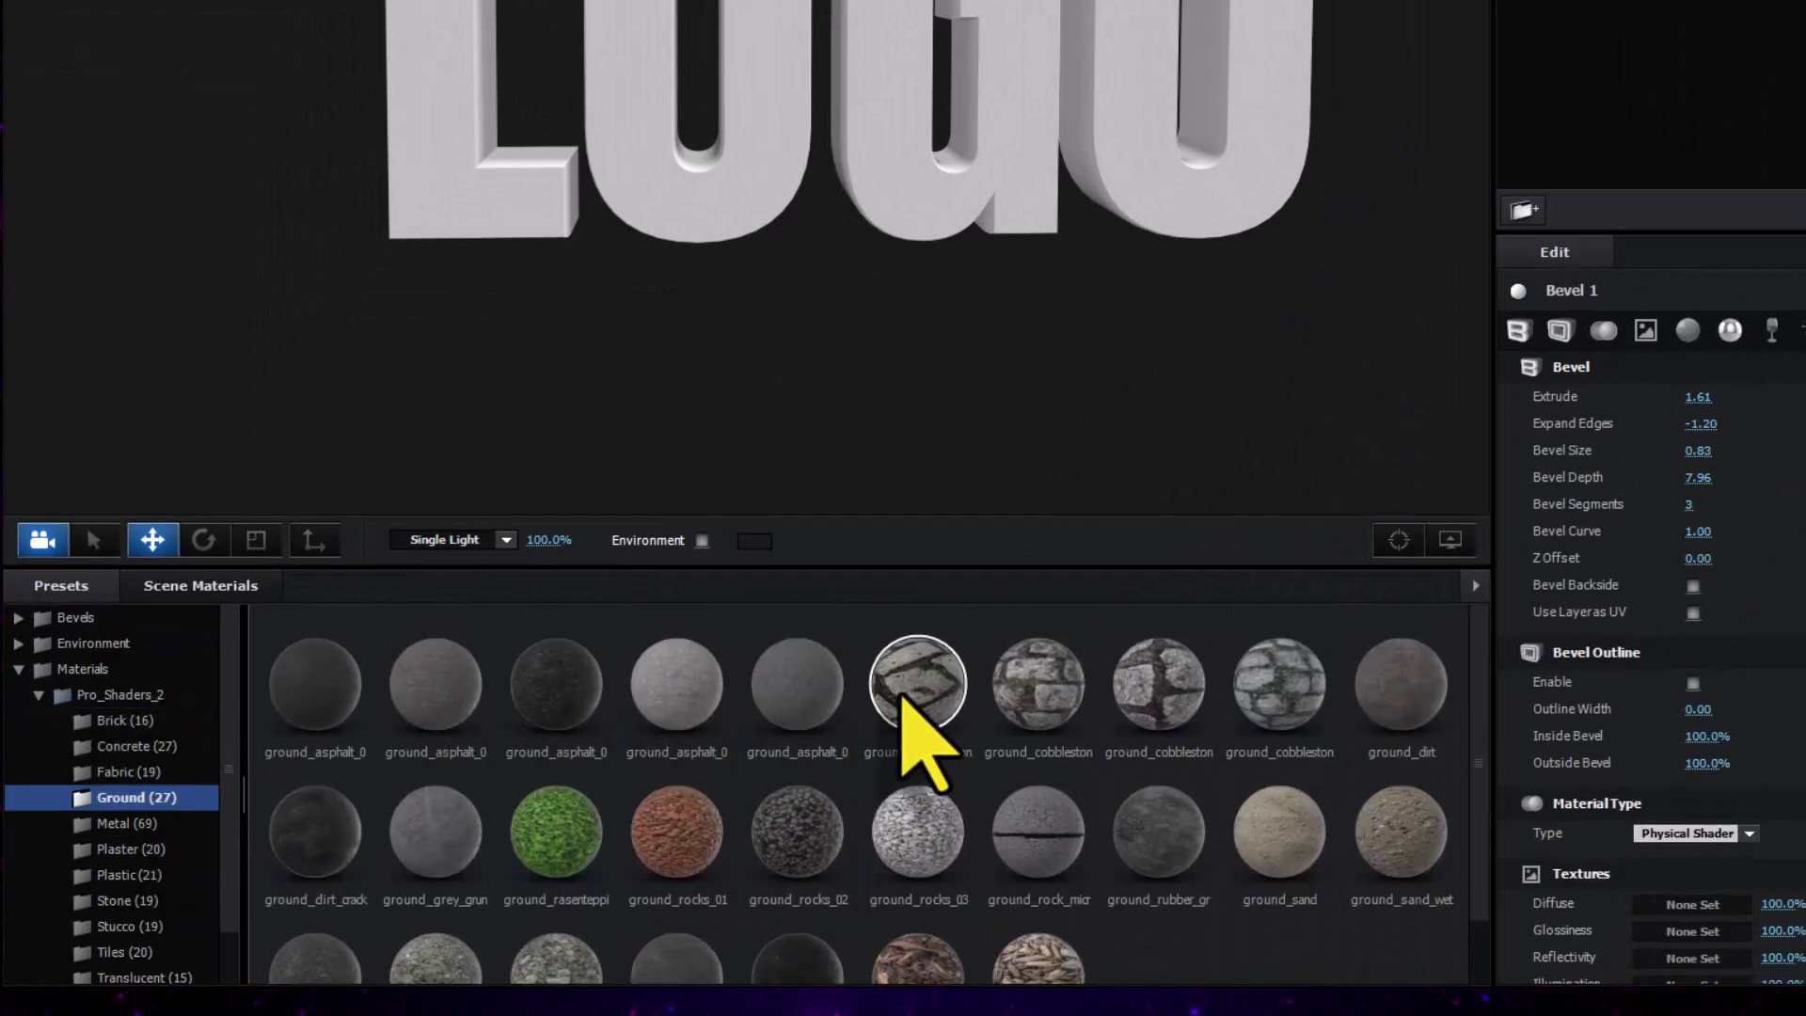
pyautogui.click(150, 745)
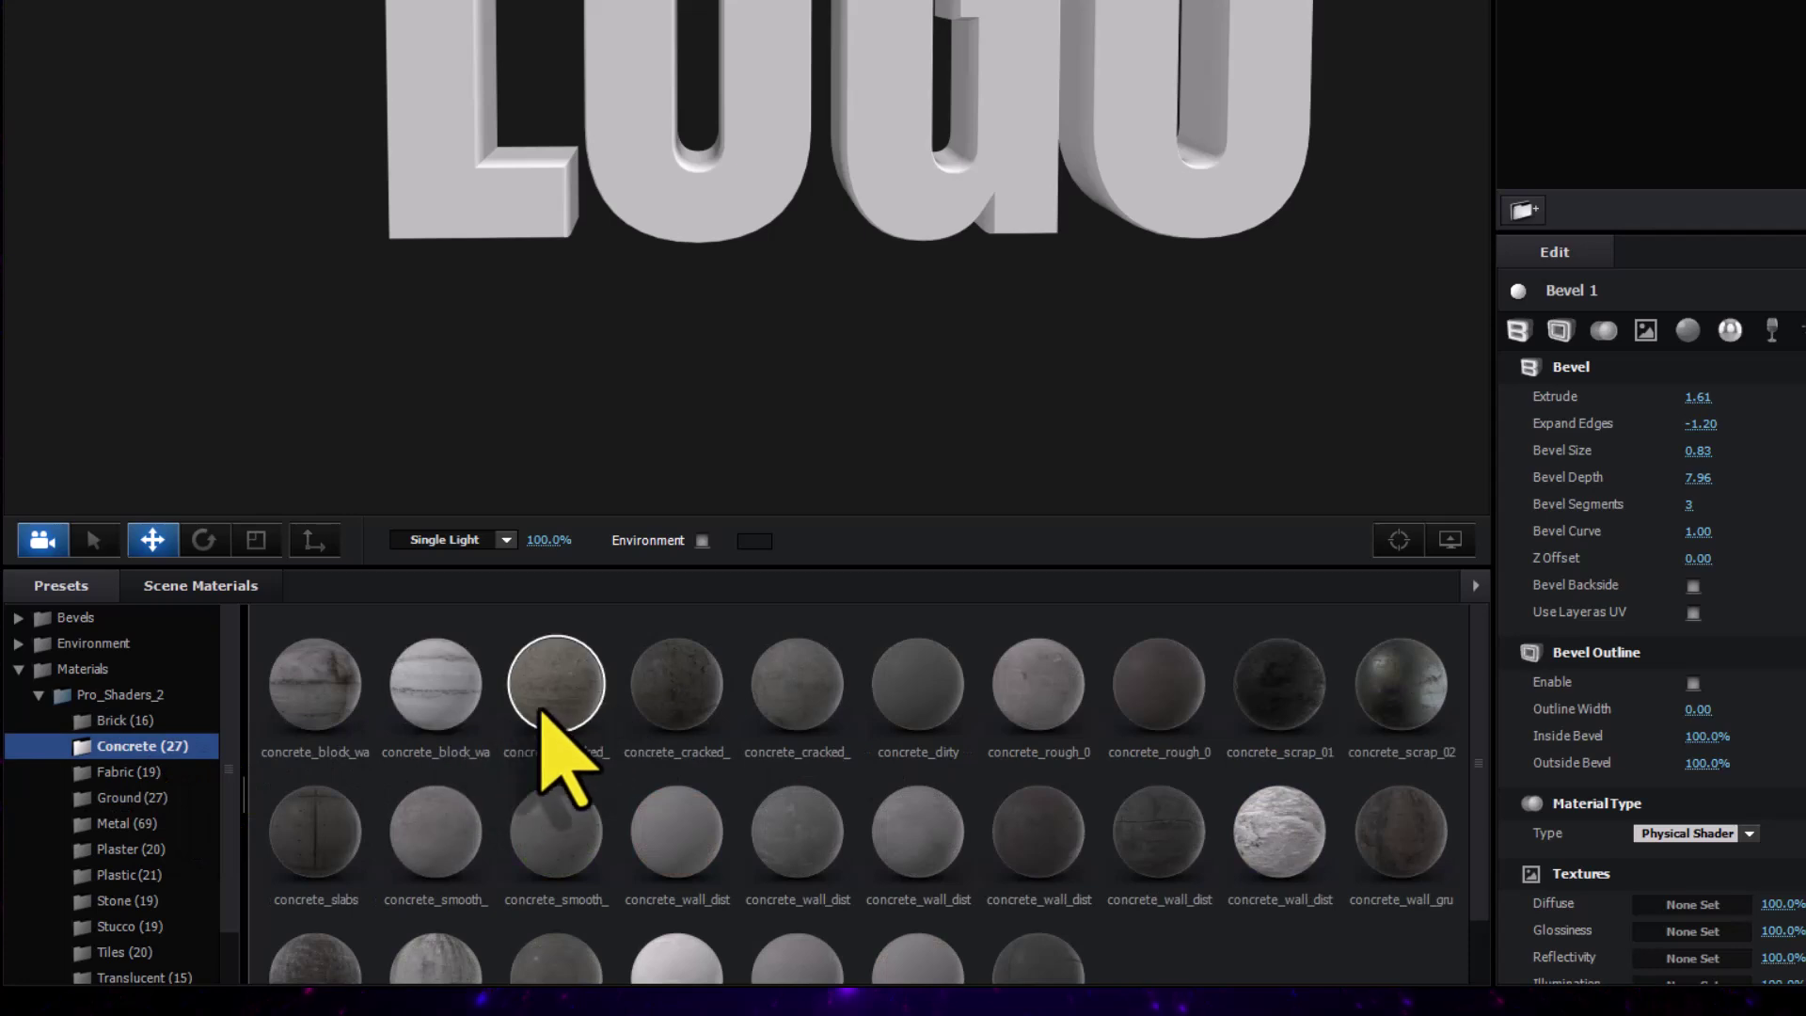
pyautogui.moveTo(550, 715); pyautogui.dragTo(663, 174)
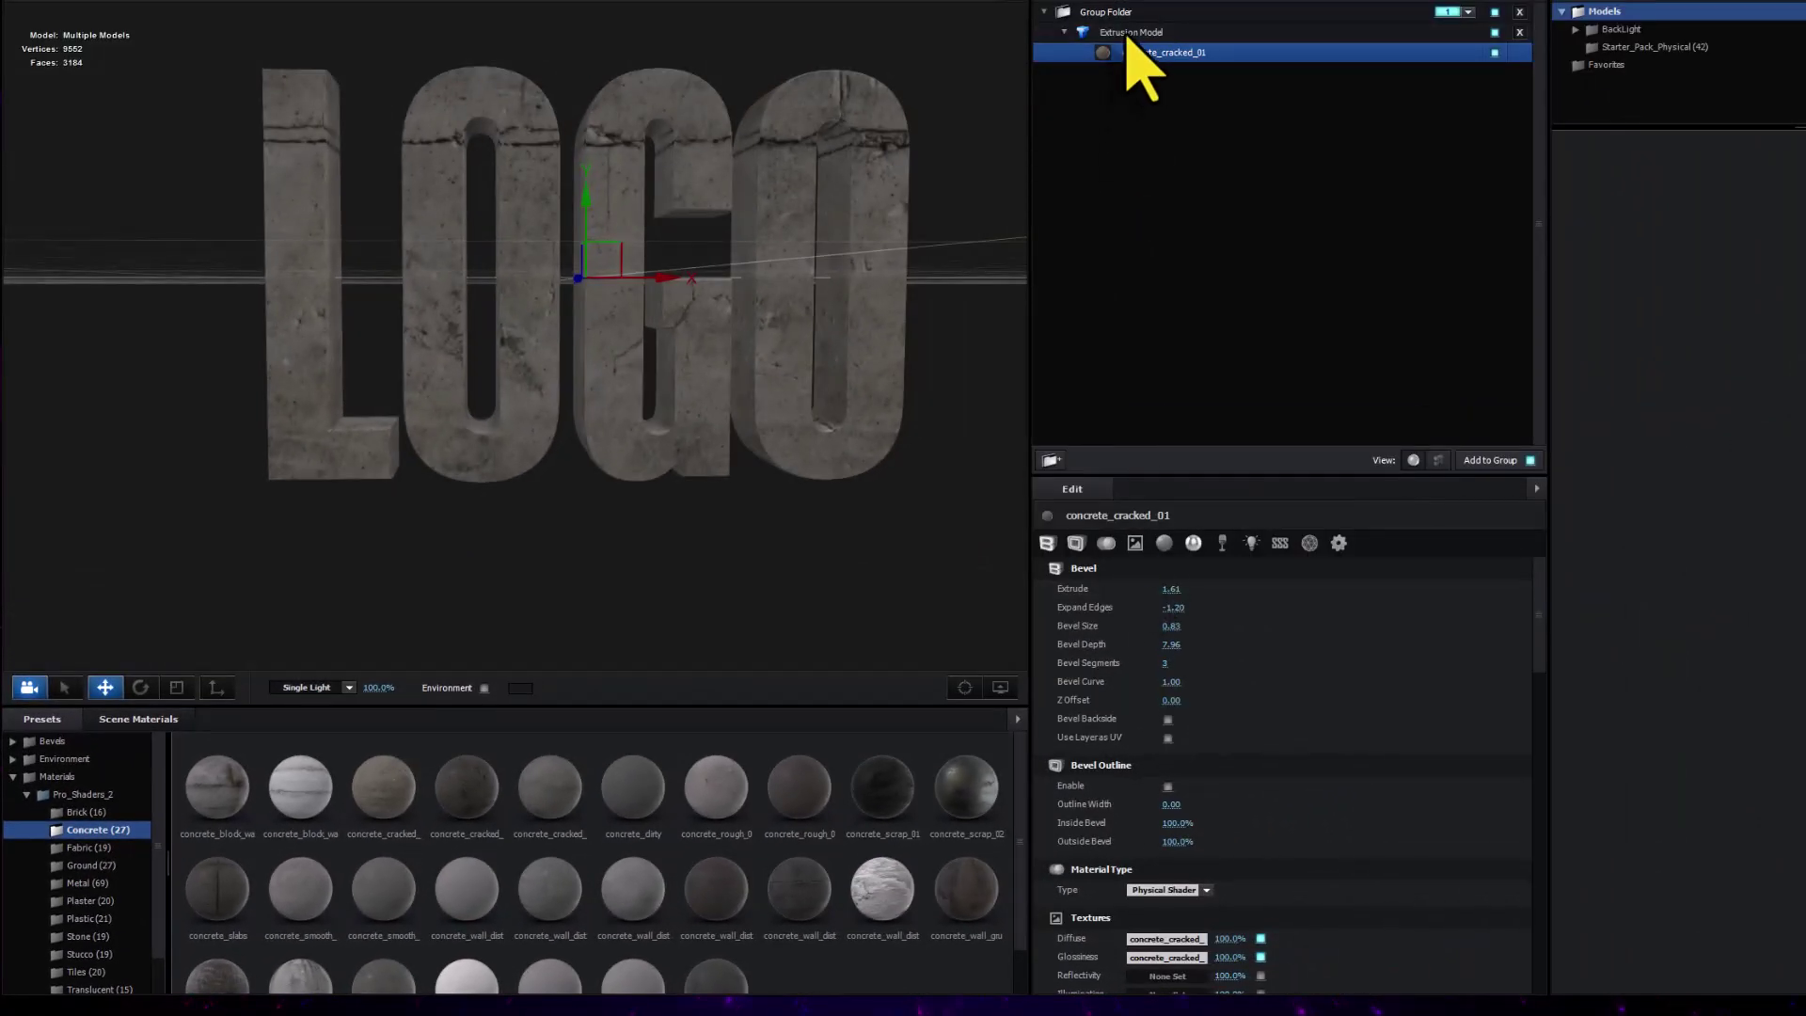
# Shift the Extrusion Model's UV Offset to 0.02, -3.47 to reposition the cracks
pyautogui.click(1129, 35)
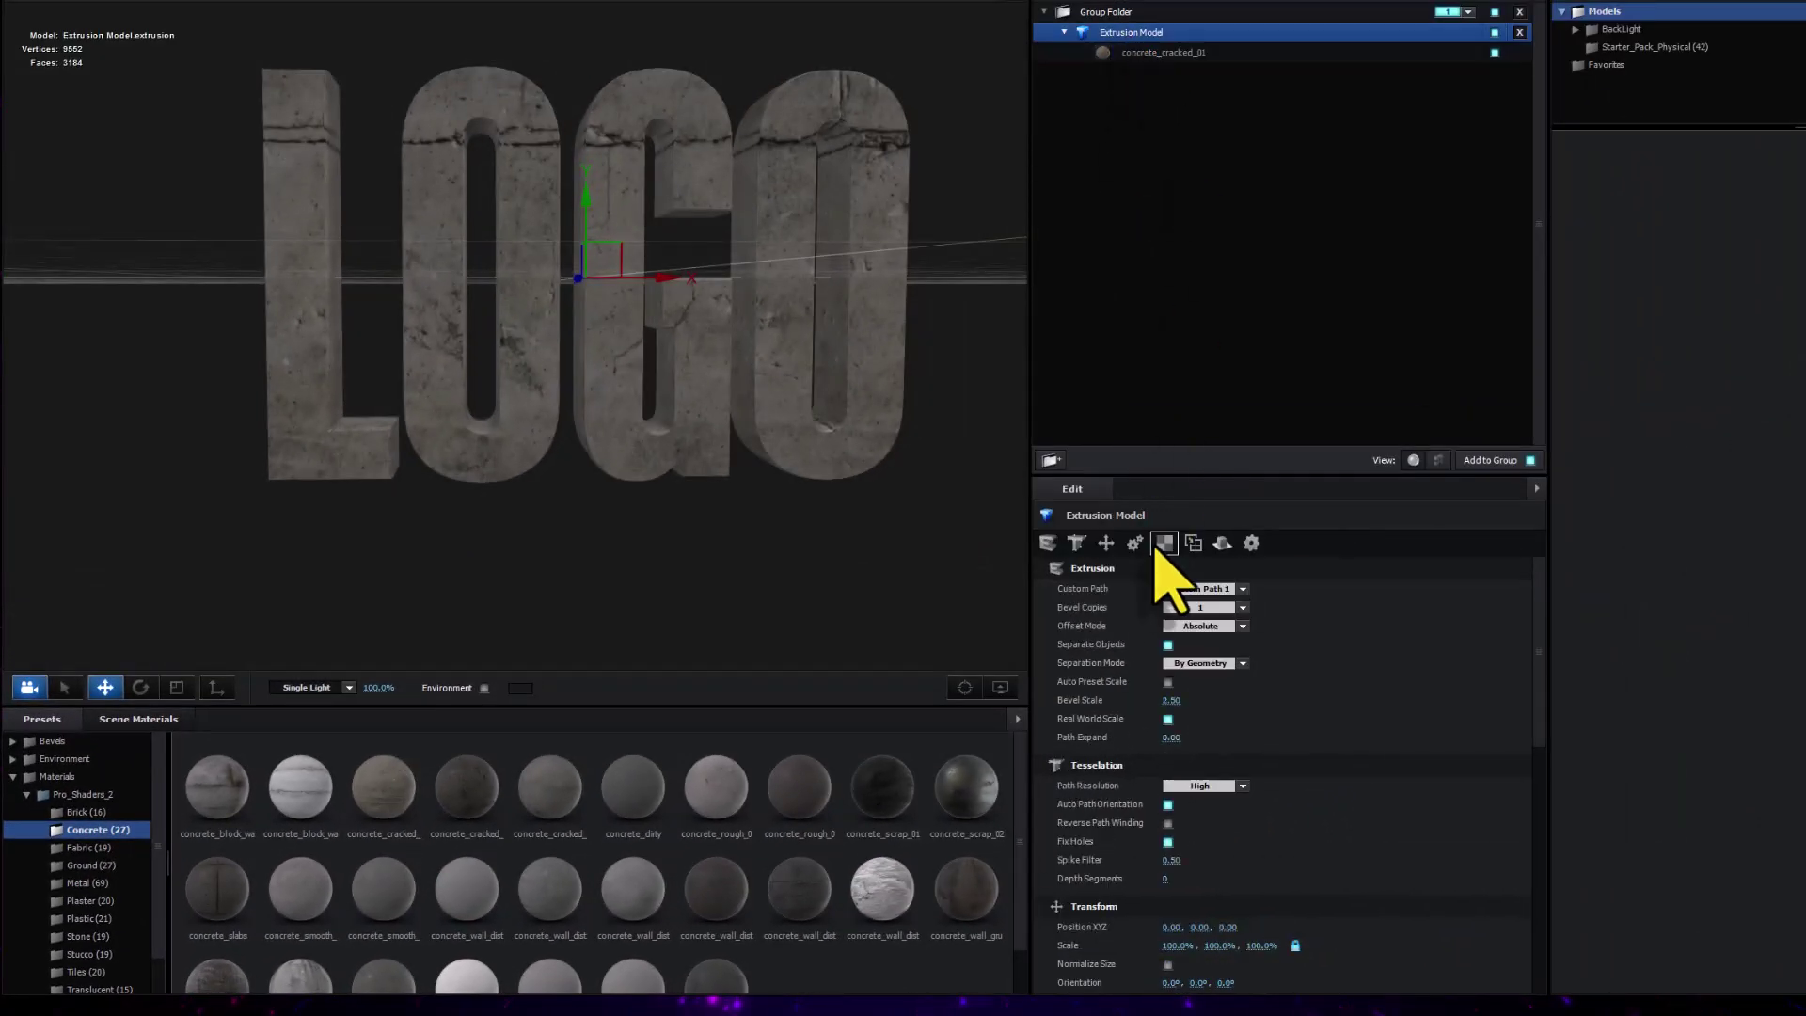
pyautogui.click(1164, 544)
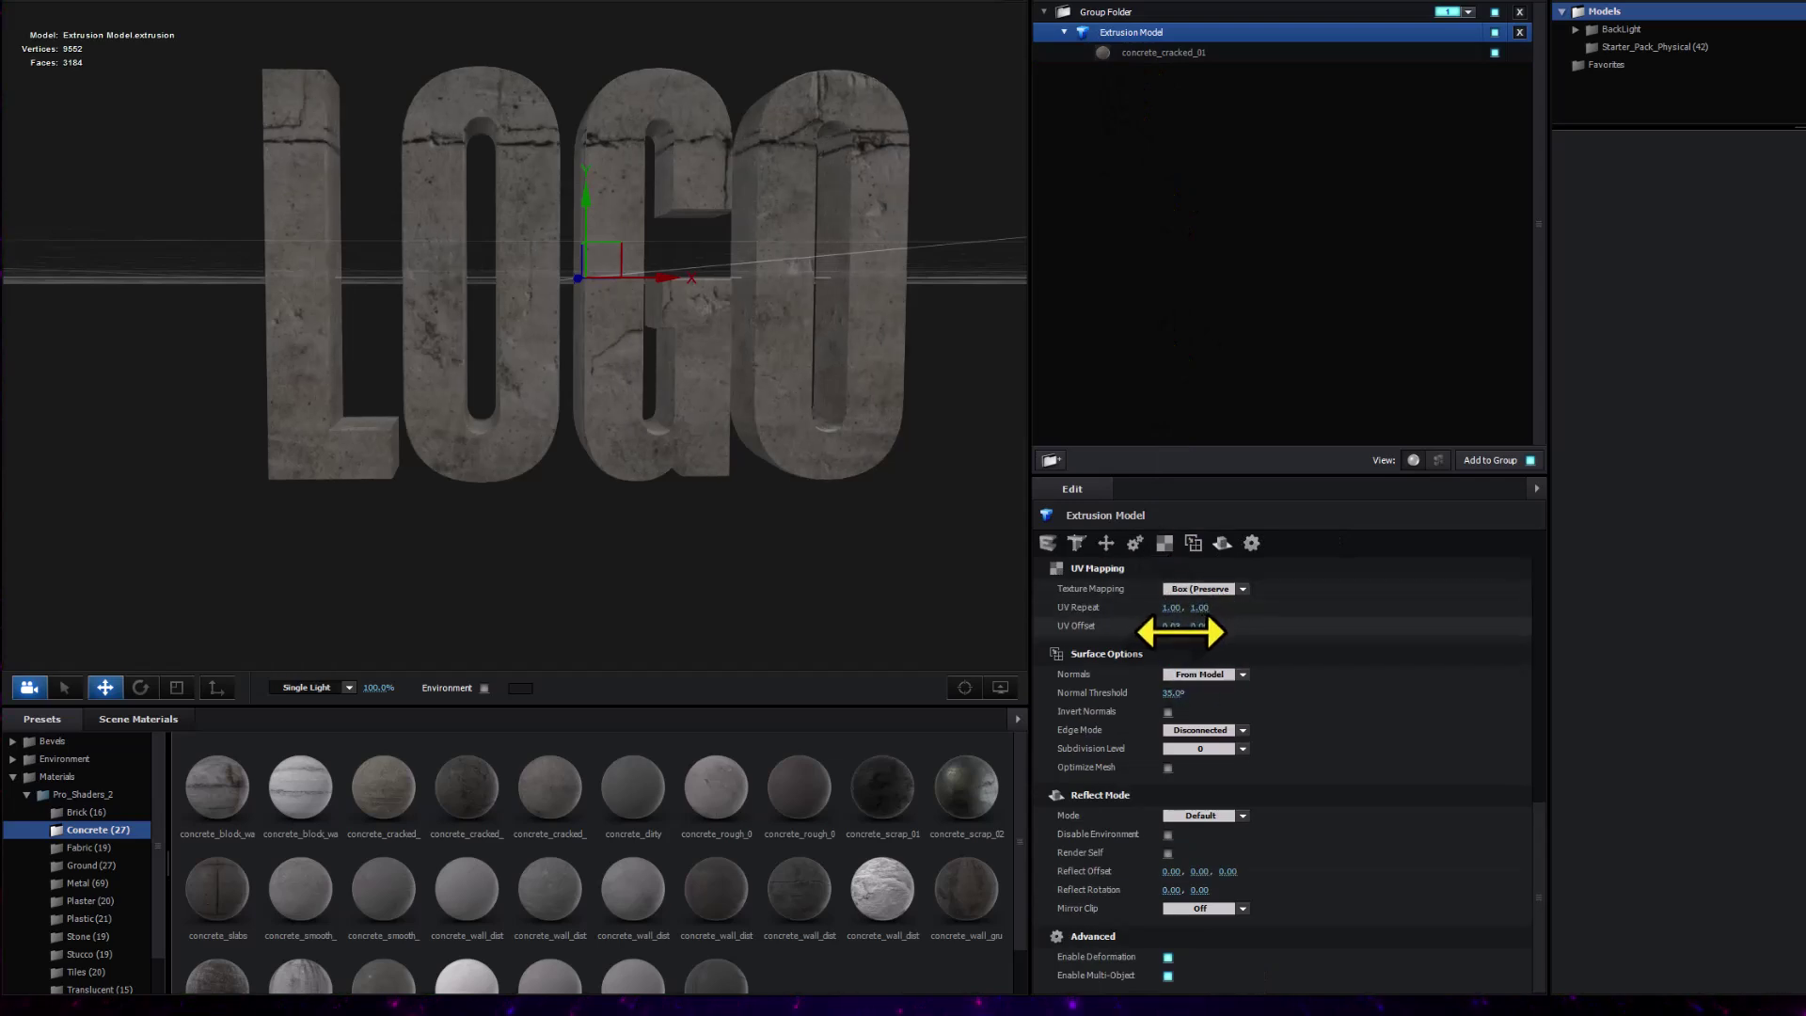
pyautogui.moveTo(1201, 626); pyautogui.dragTo(1128, 630)
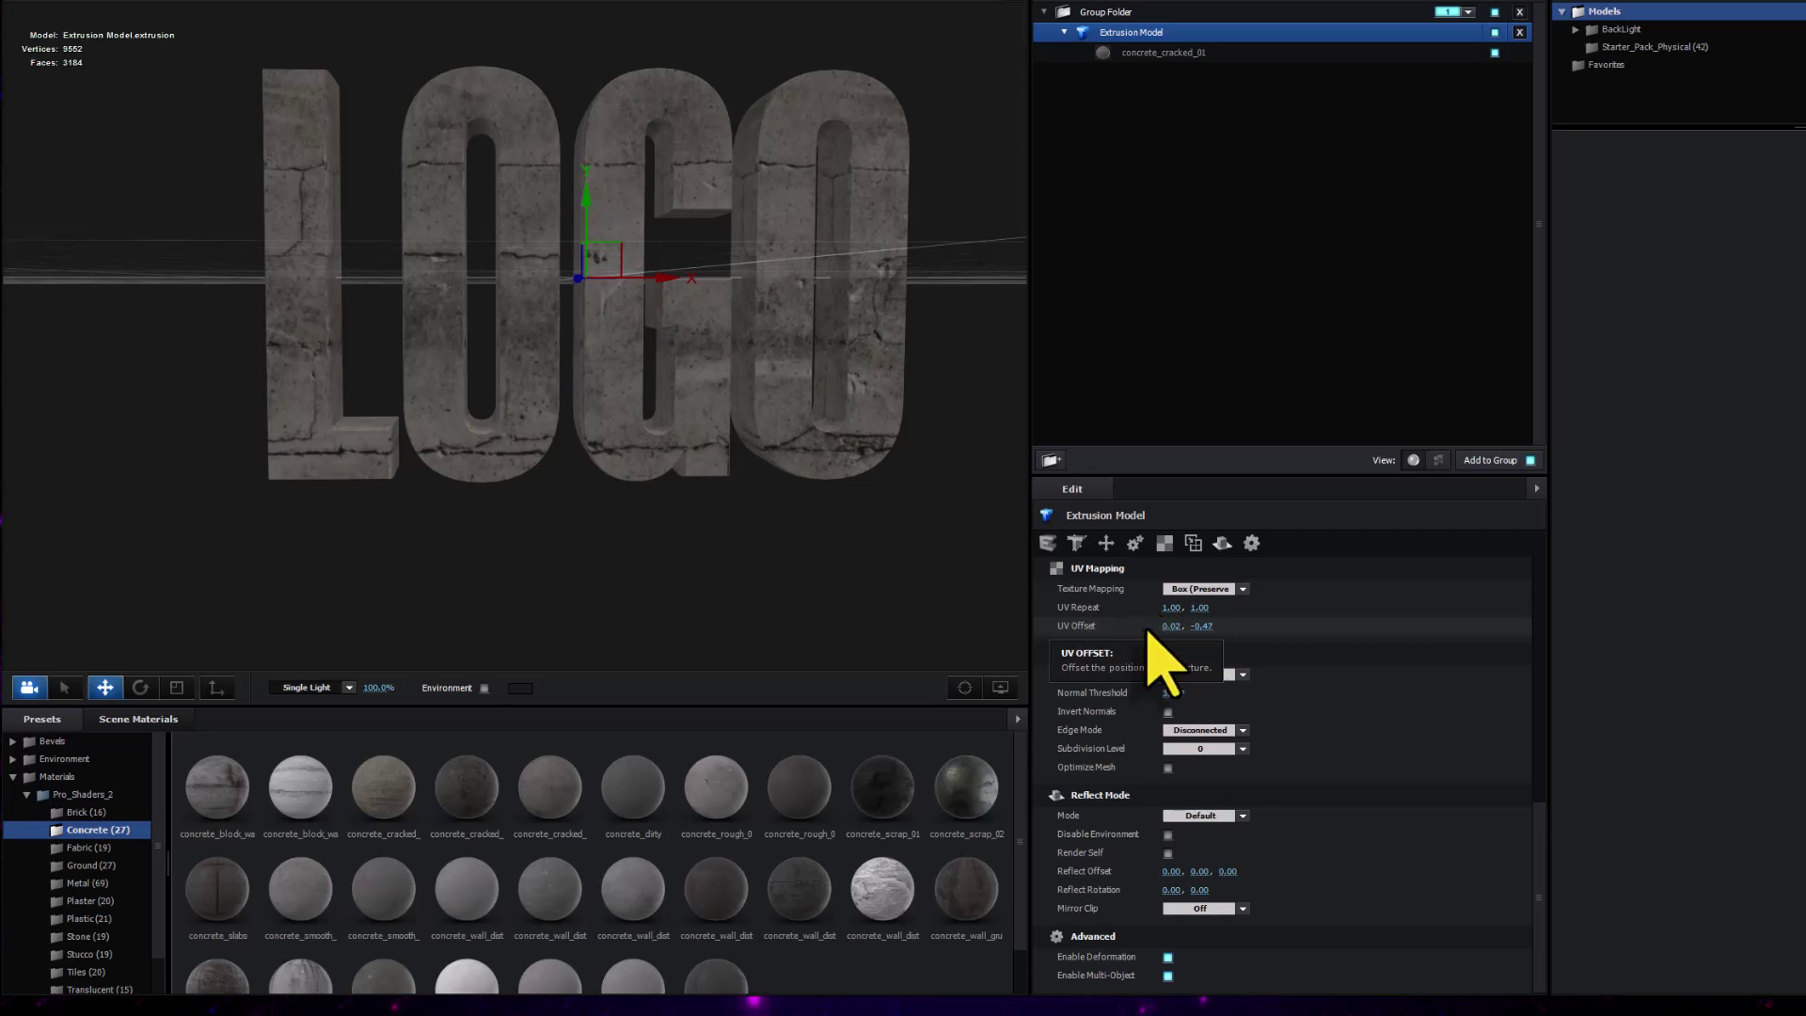
pyautogui.click(1047, 544)
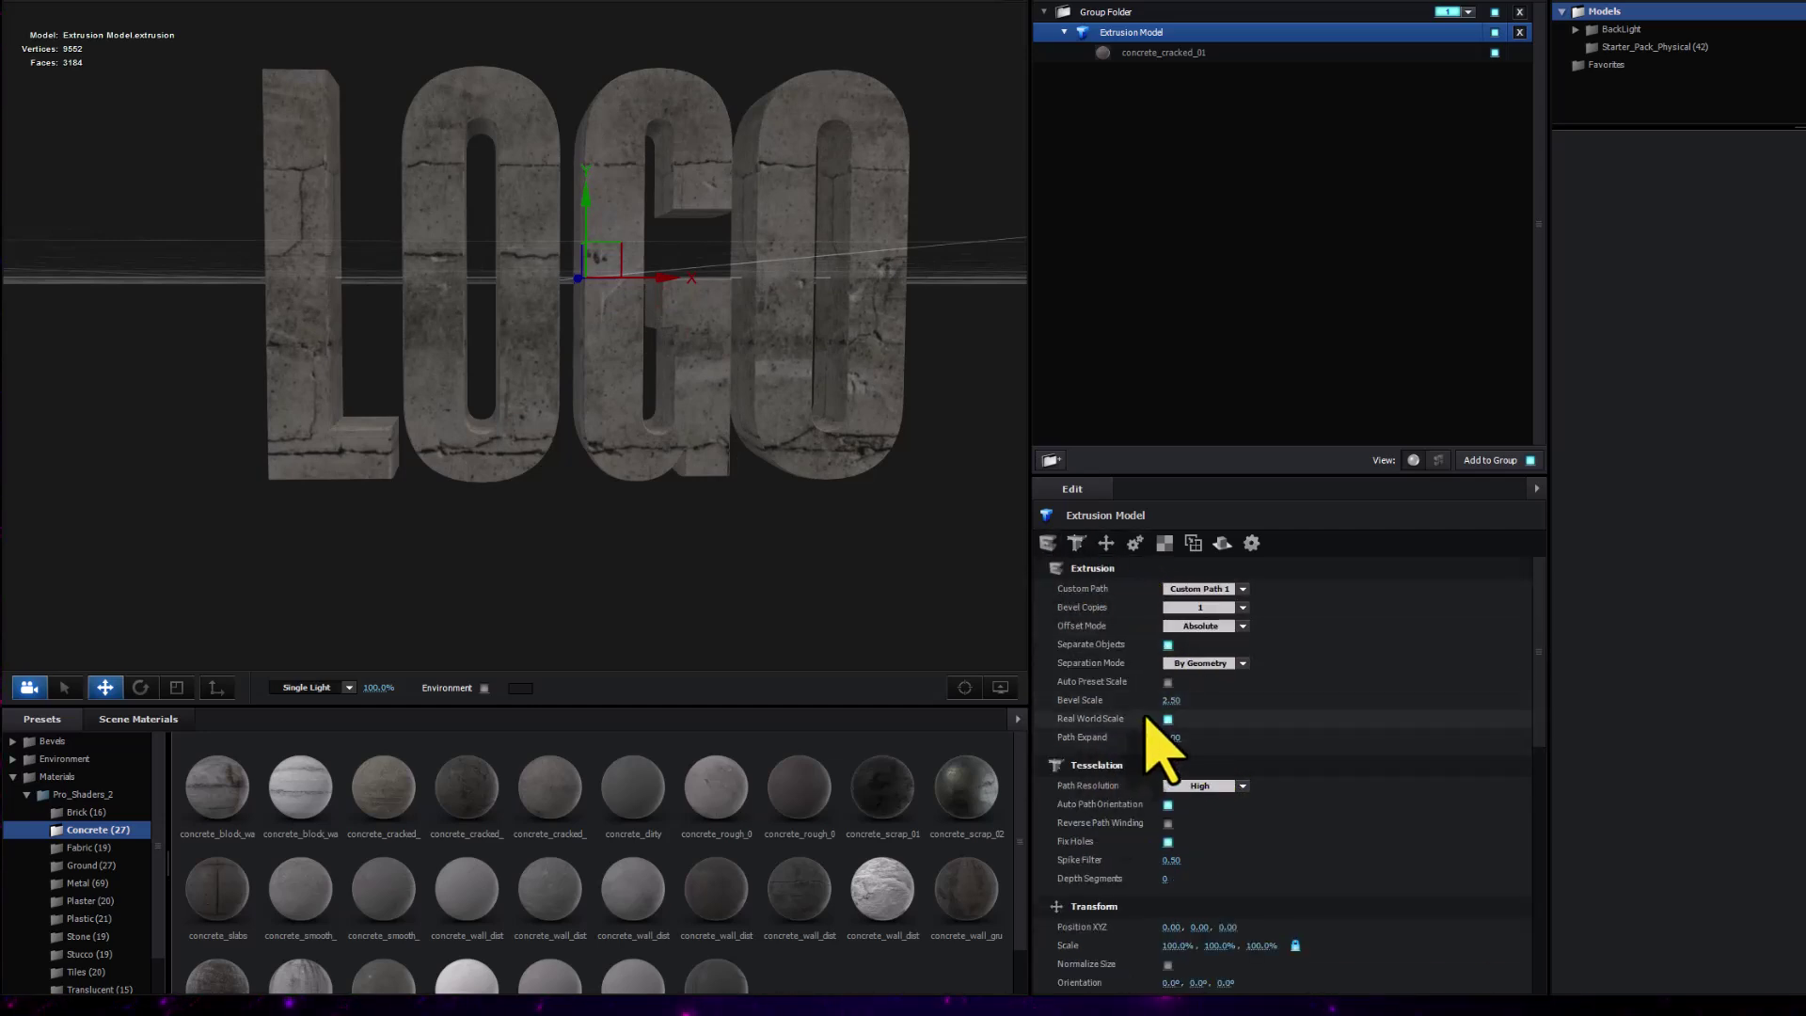
pyautogui.moveTo(899, 320); pyautogui.dragTo(891, 341)
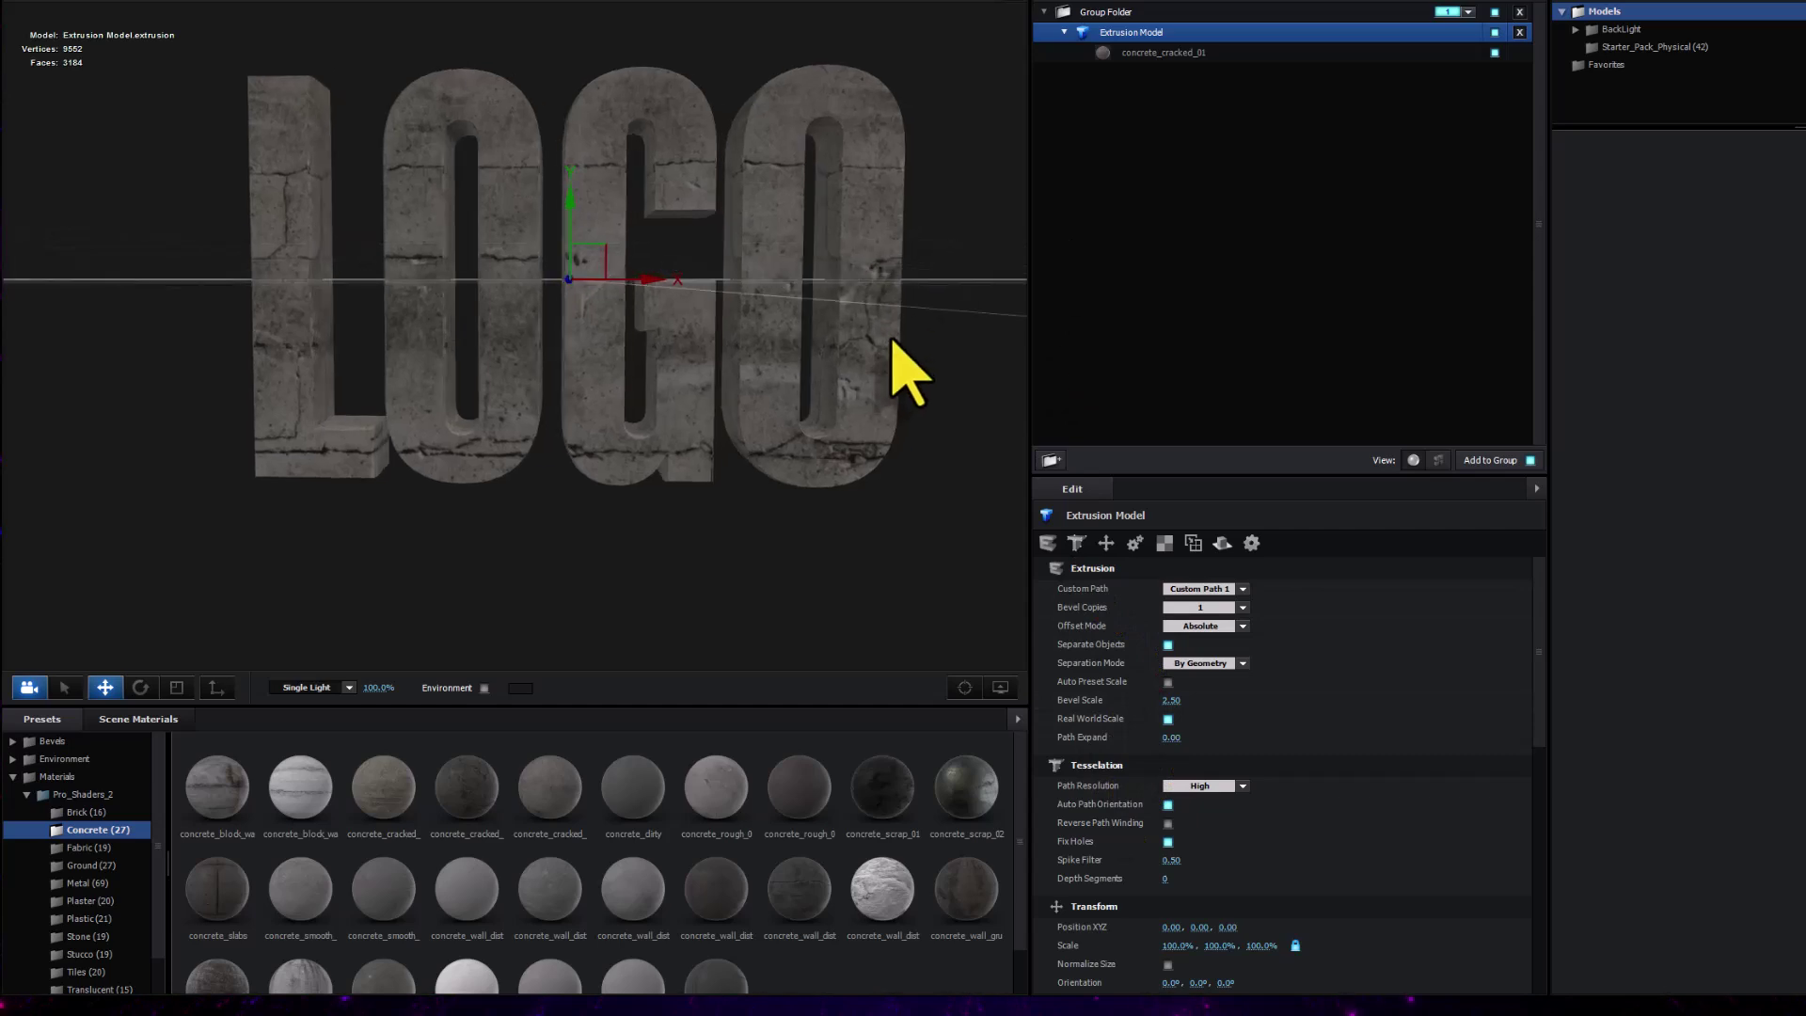
# Darken the concrete material's diffuse texture with Input Levels 0.07/0.52/1.00
pyautogui.click(1156, 59)
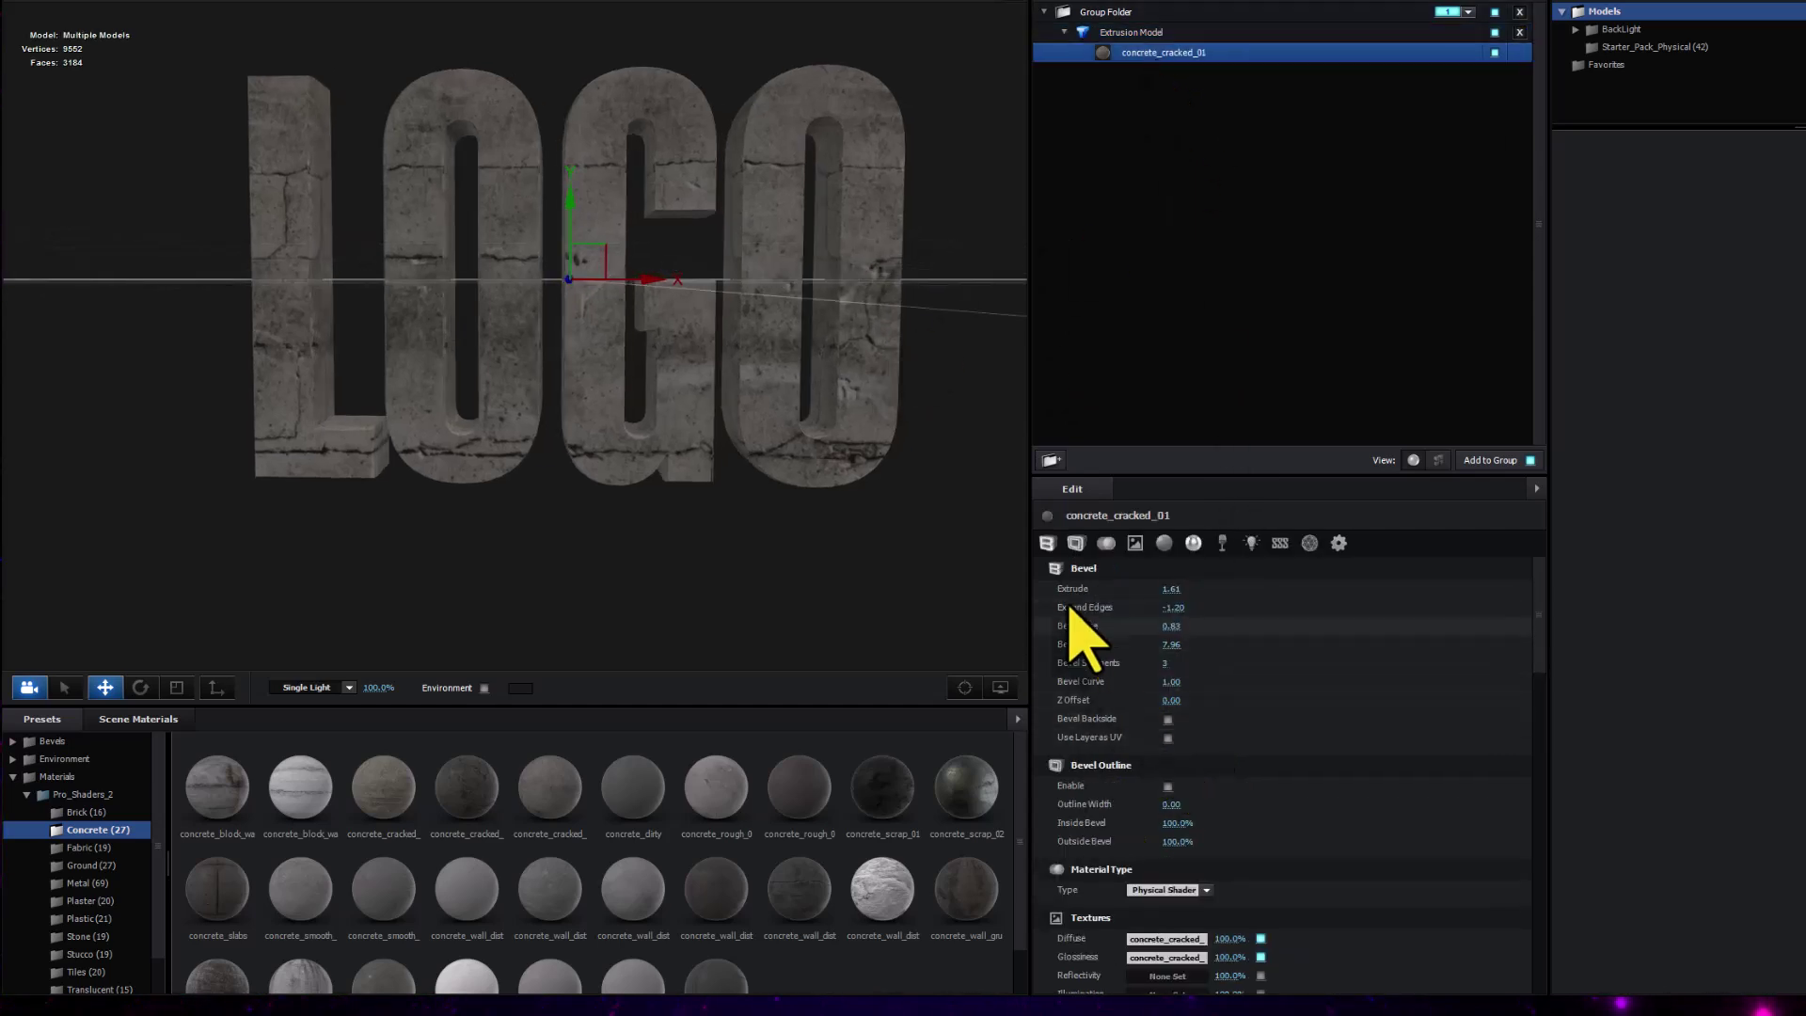
pyautogui.click(1135, 544)
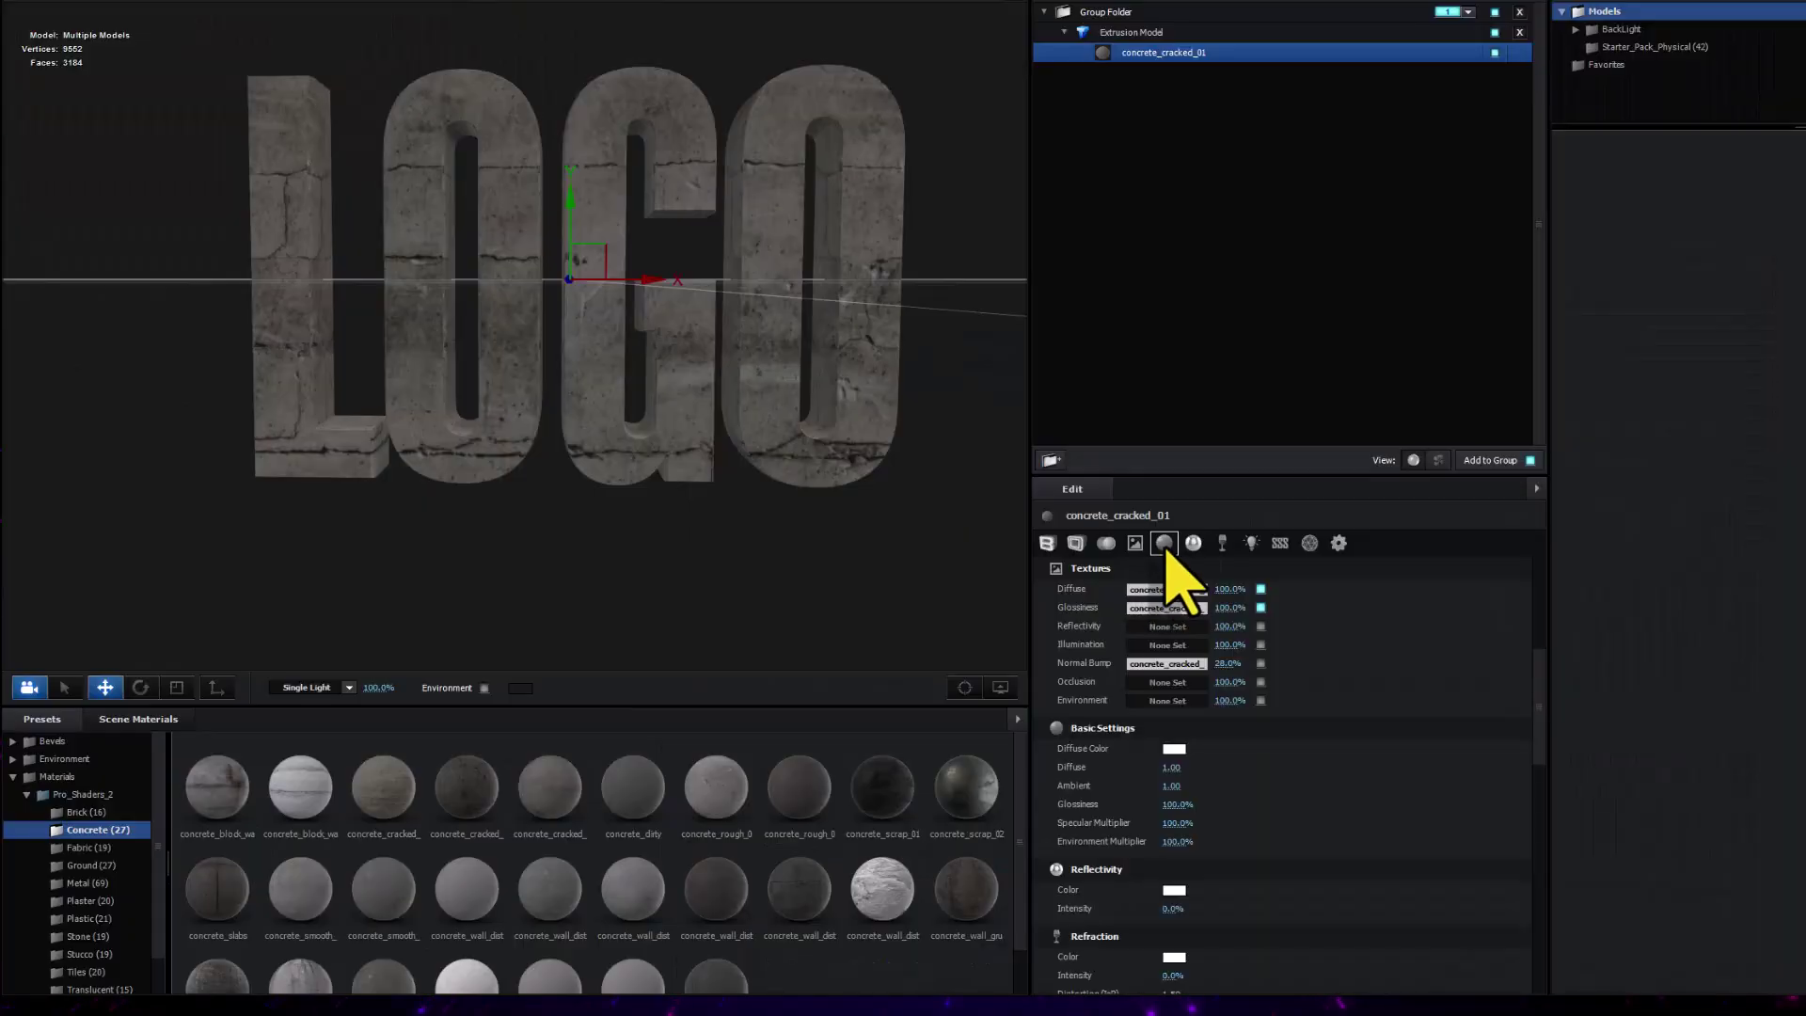
pyautogui.click(1166, 589)
pyautogui.click(1167, 609)
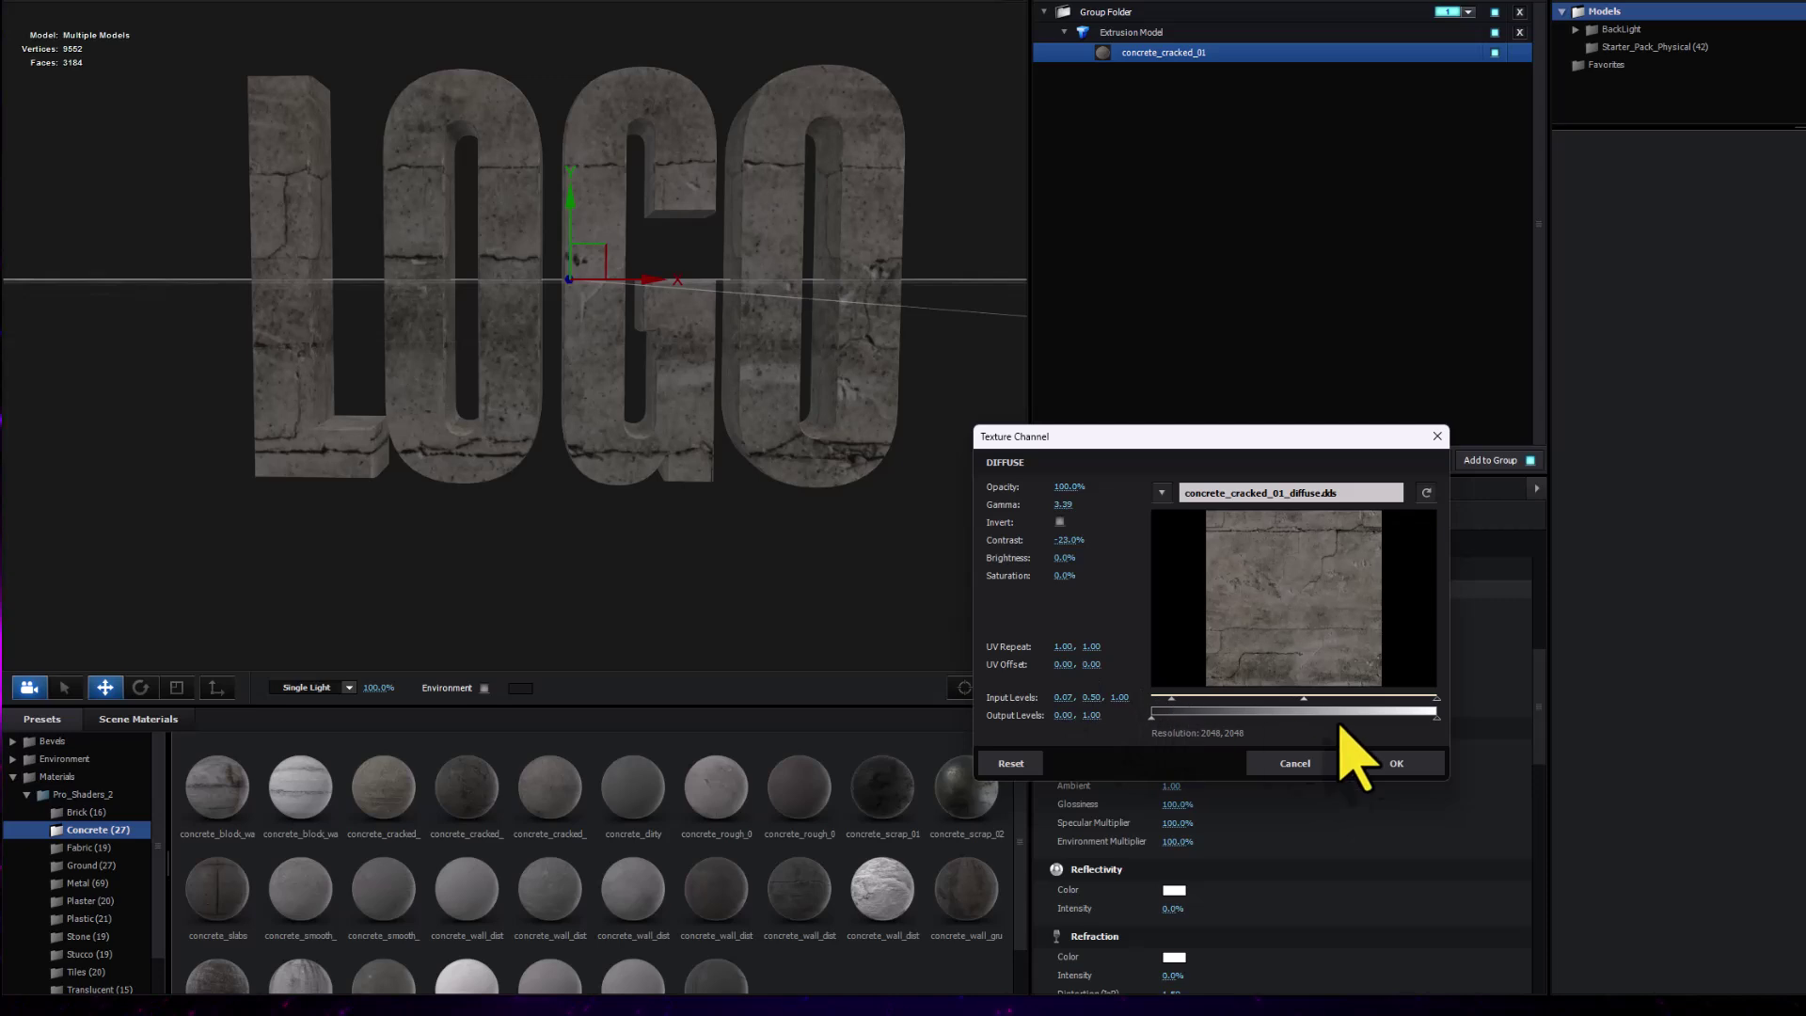
pyautogui.moveTo(1304, 701); pyautogui.dragTo(1313, 703)
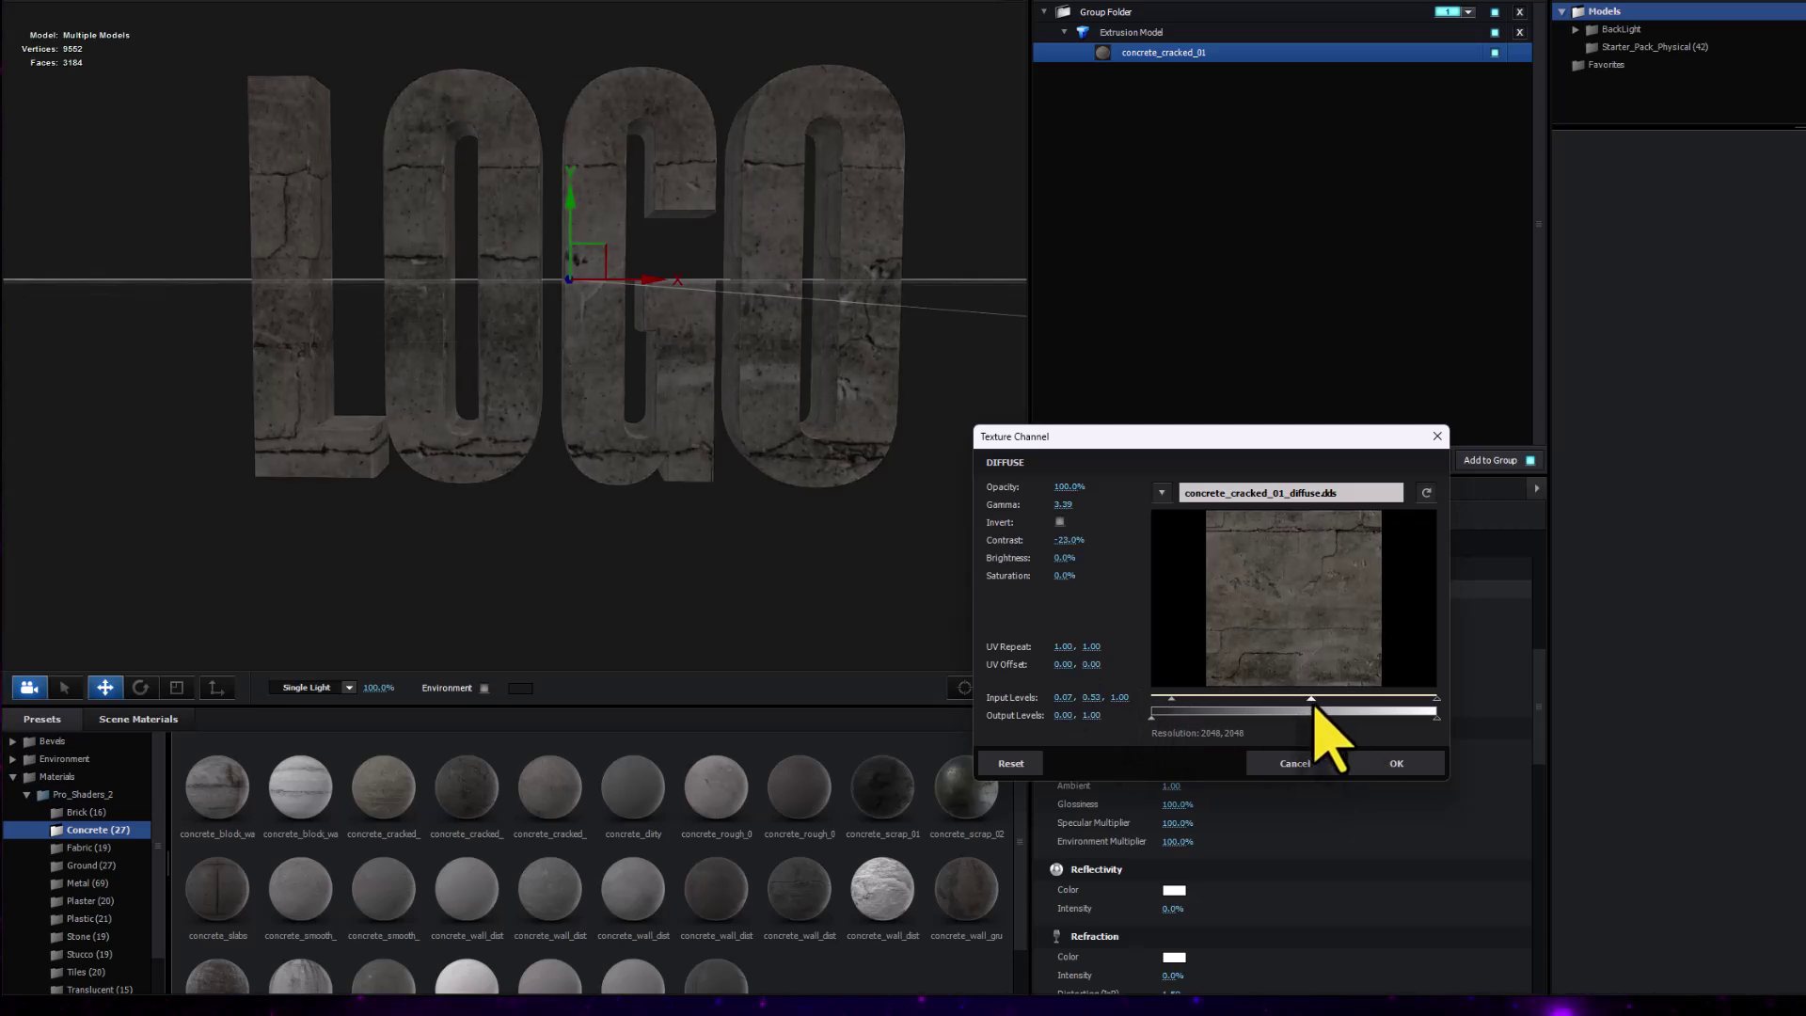
pyautogui.click(1390, 763)
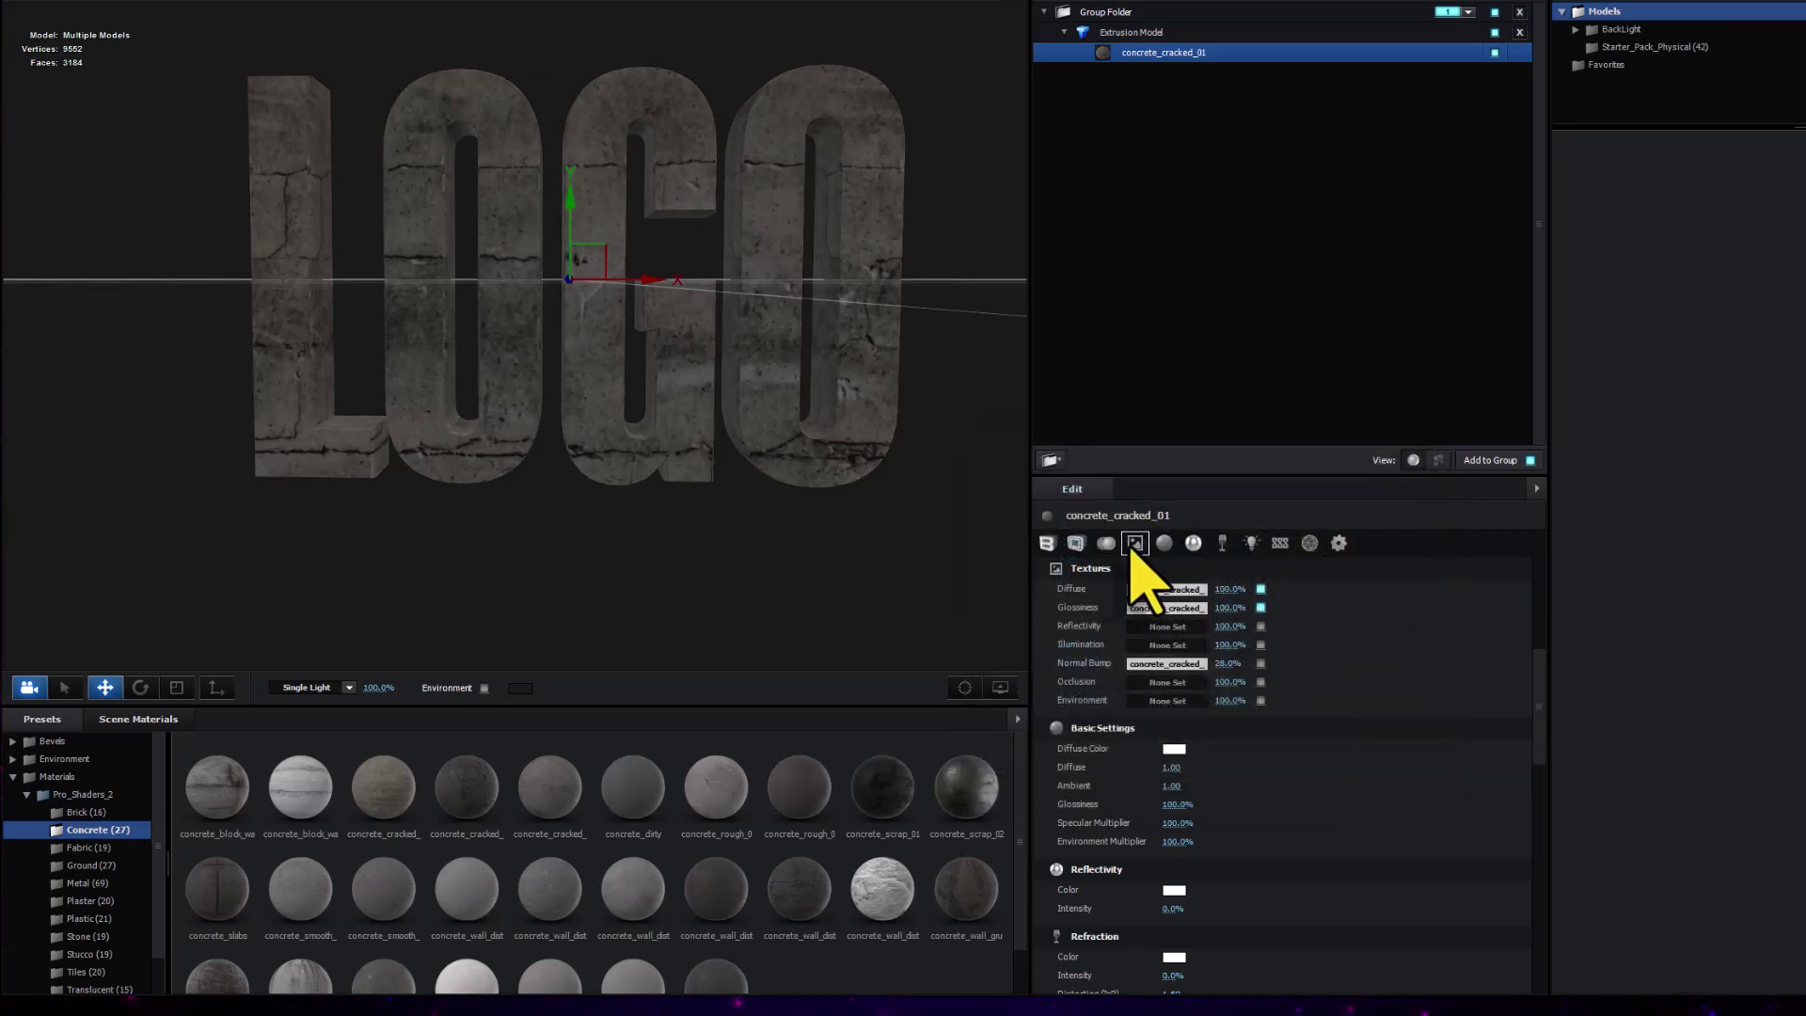
# Pick a pale cream FFF4DC colour for the concrete material
pyautogui.click(1172, 546)
pyautogui.click(1175, 590)
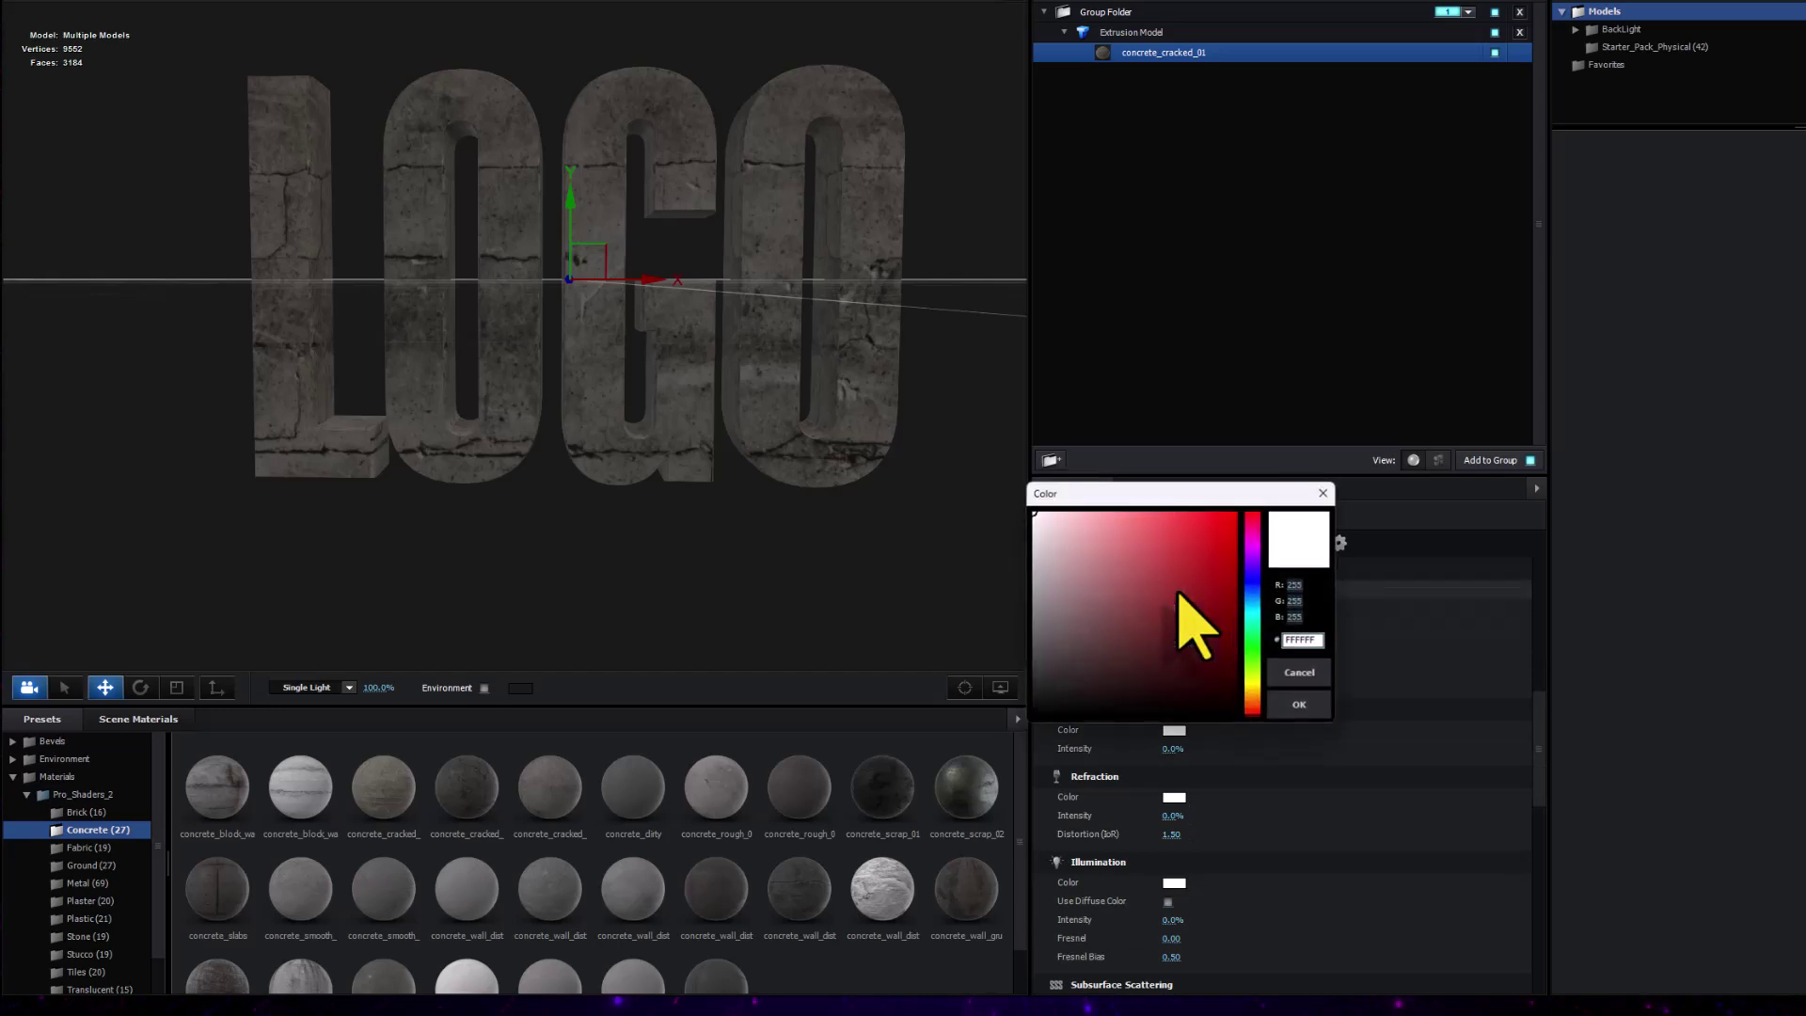
pyautogui.click(1253, 694)
pyautogui.moveTo(1081, 545); pyautogui.dragTo(1061, 491)
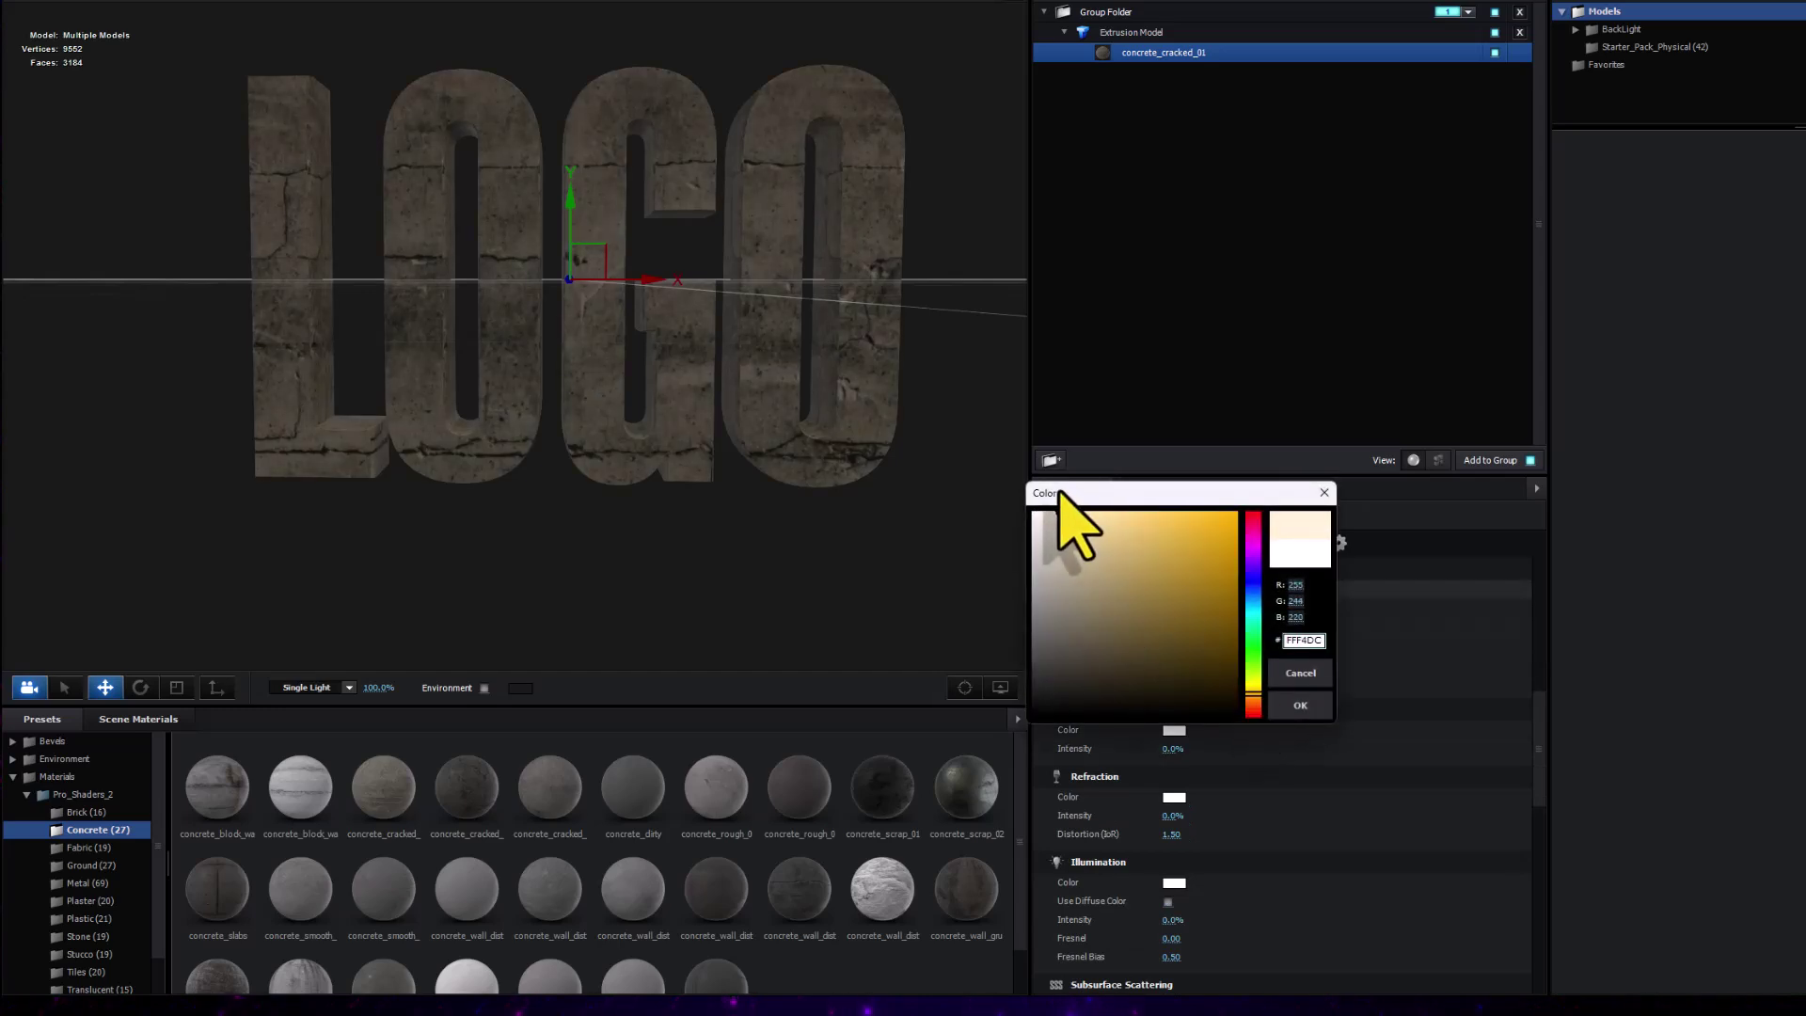
# Confirm the cream colour, light the logo with BackLight_4K_36, and close Scene Setup
pyautogui.click(1299, 704)
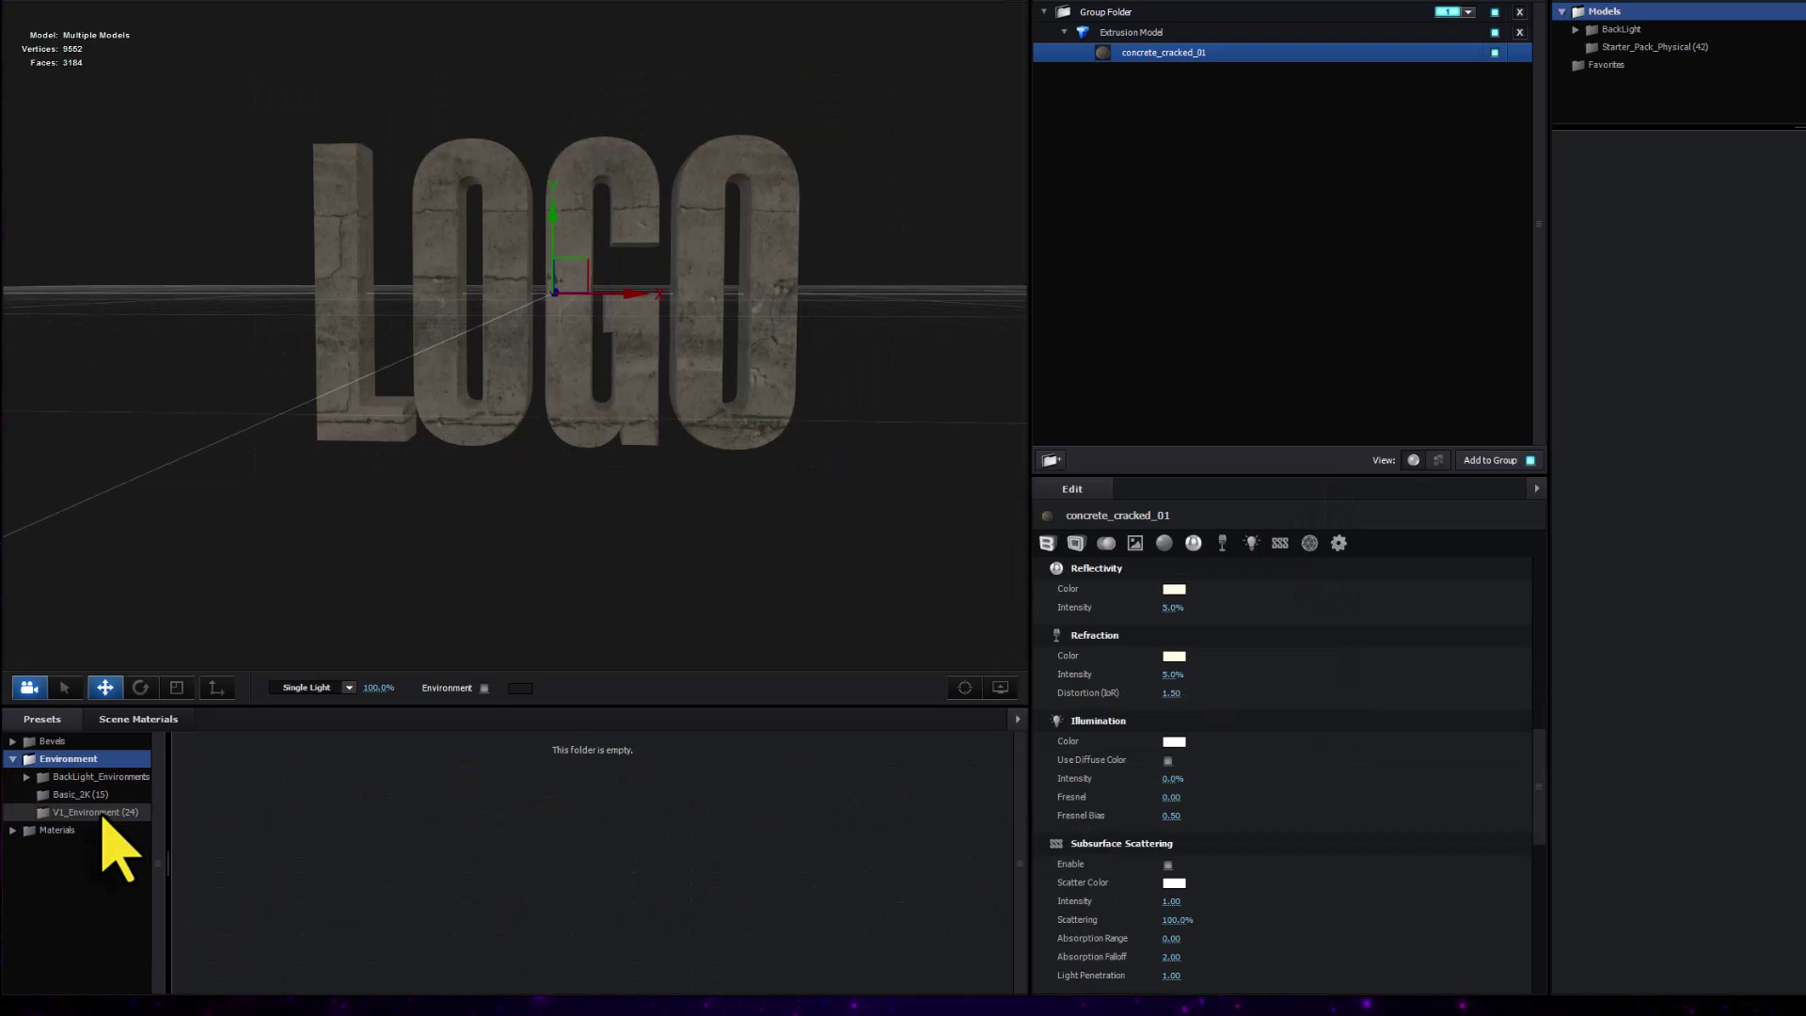
pyautogui.click(105, 814)
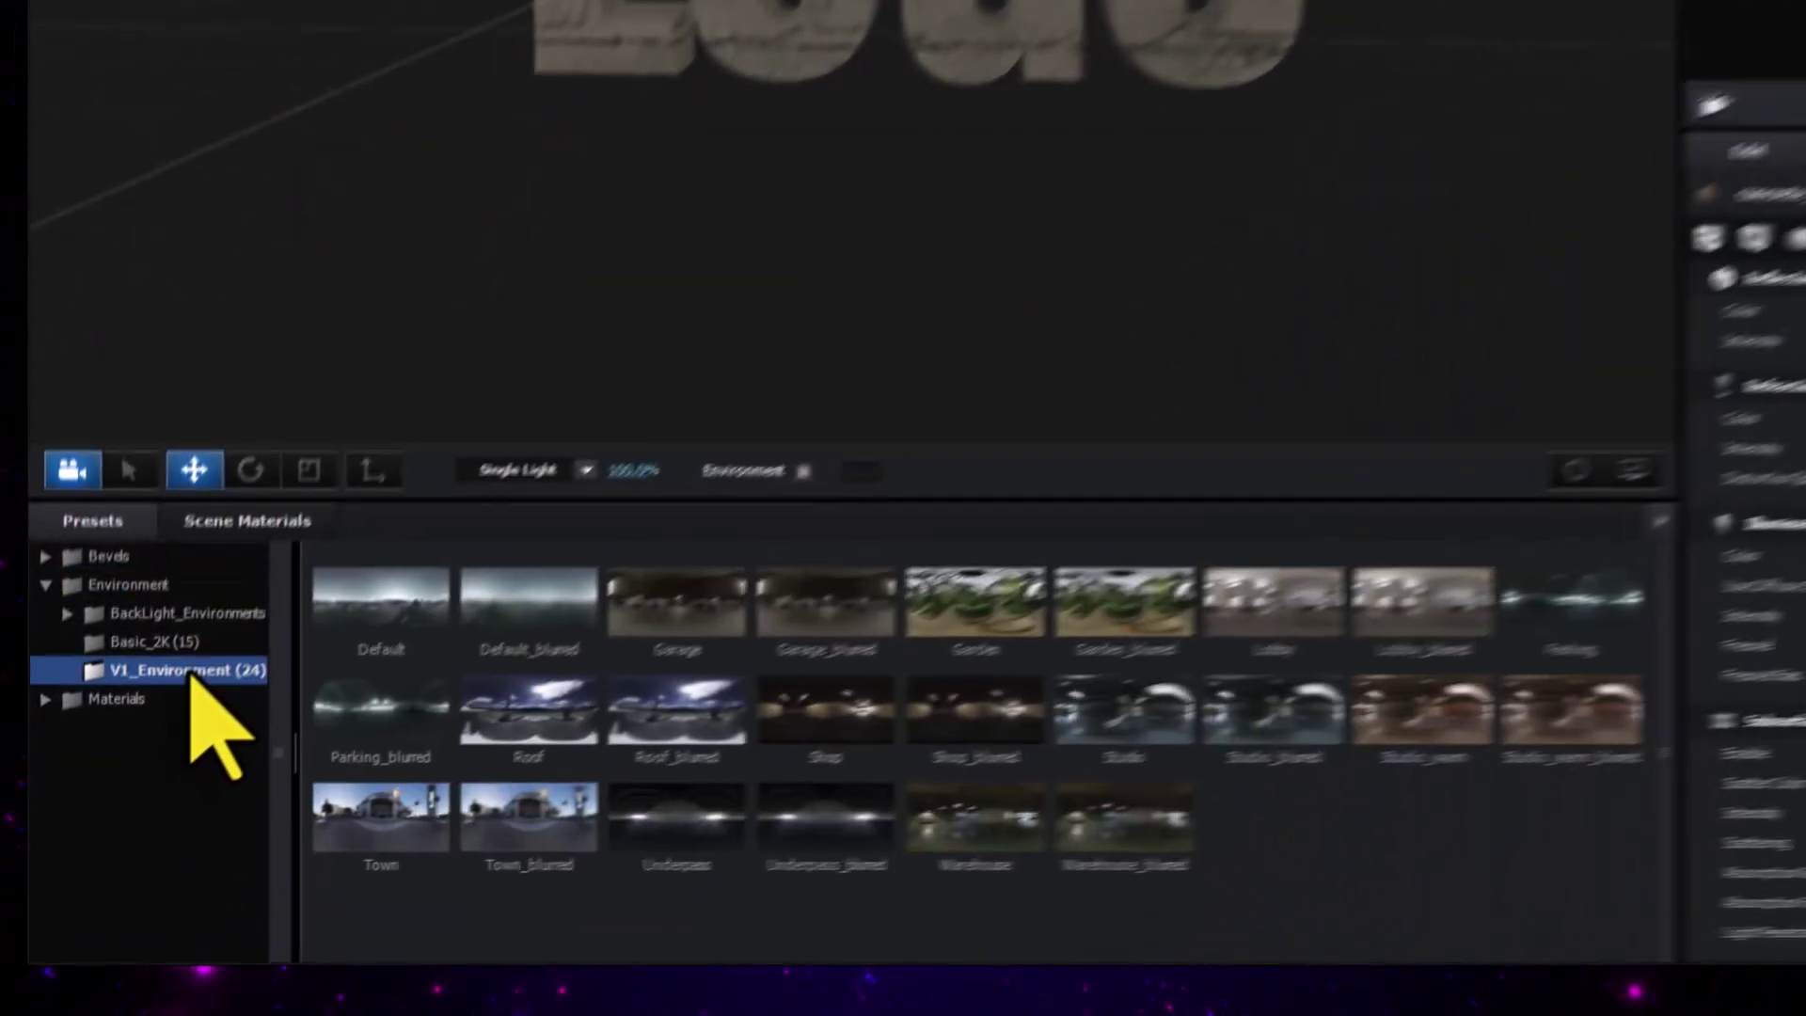
pyautogui.click(202, 642)
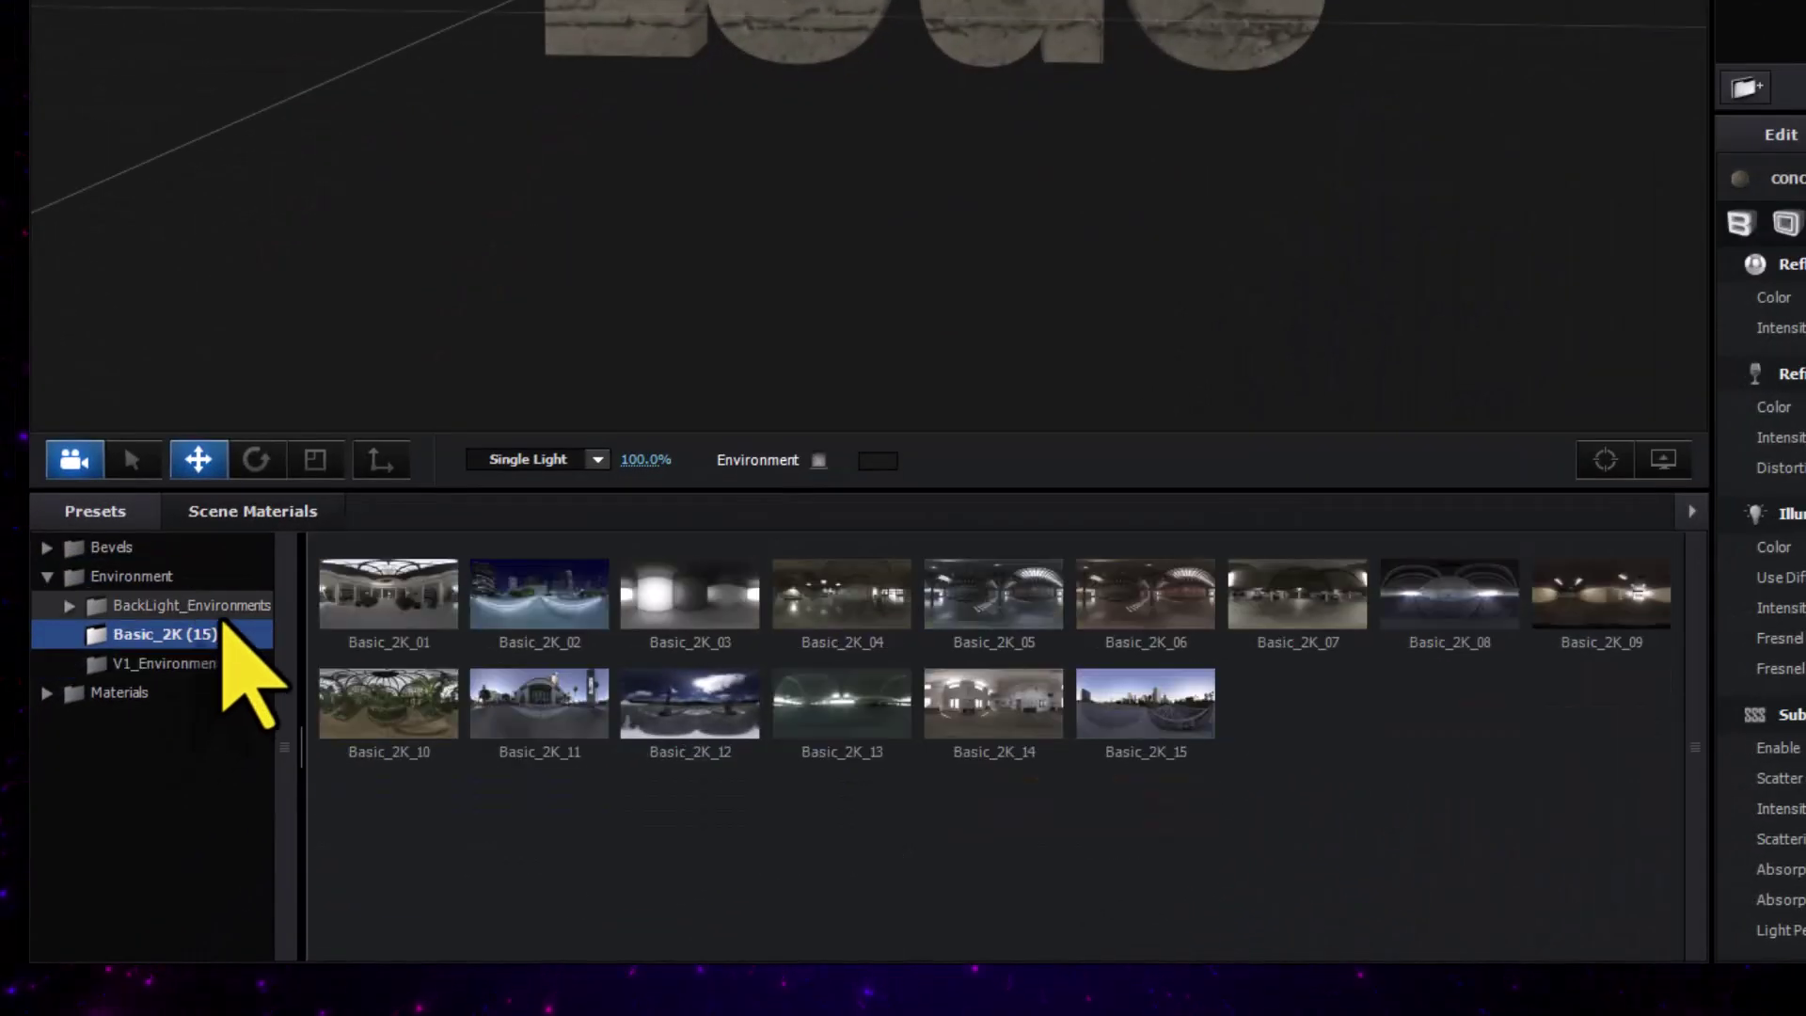
pyautogui.doubleClick(202, 614)
pyautogui.click(203, 666)
pyautogui.scroll(-4, 1097, 847)
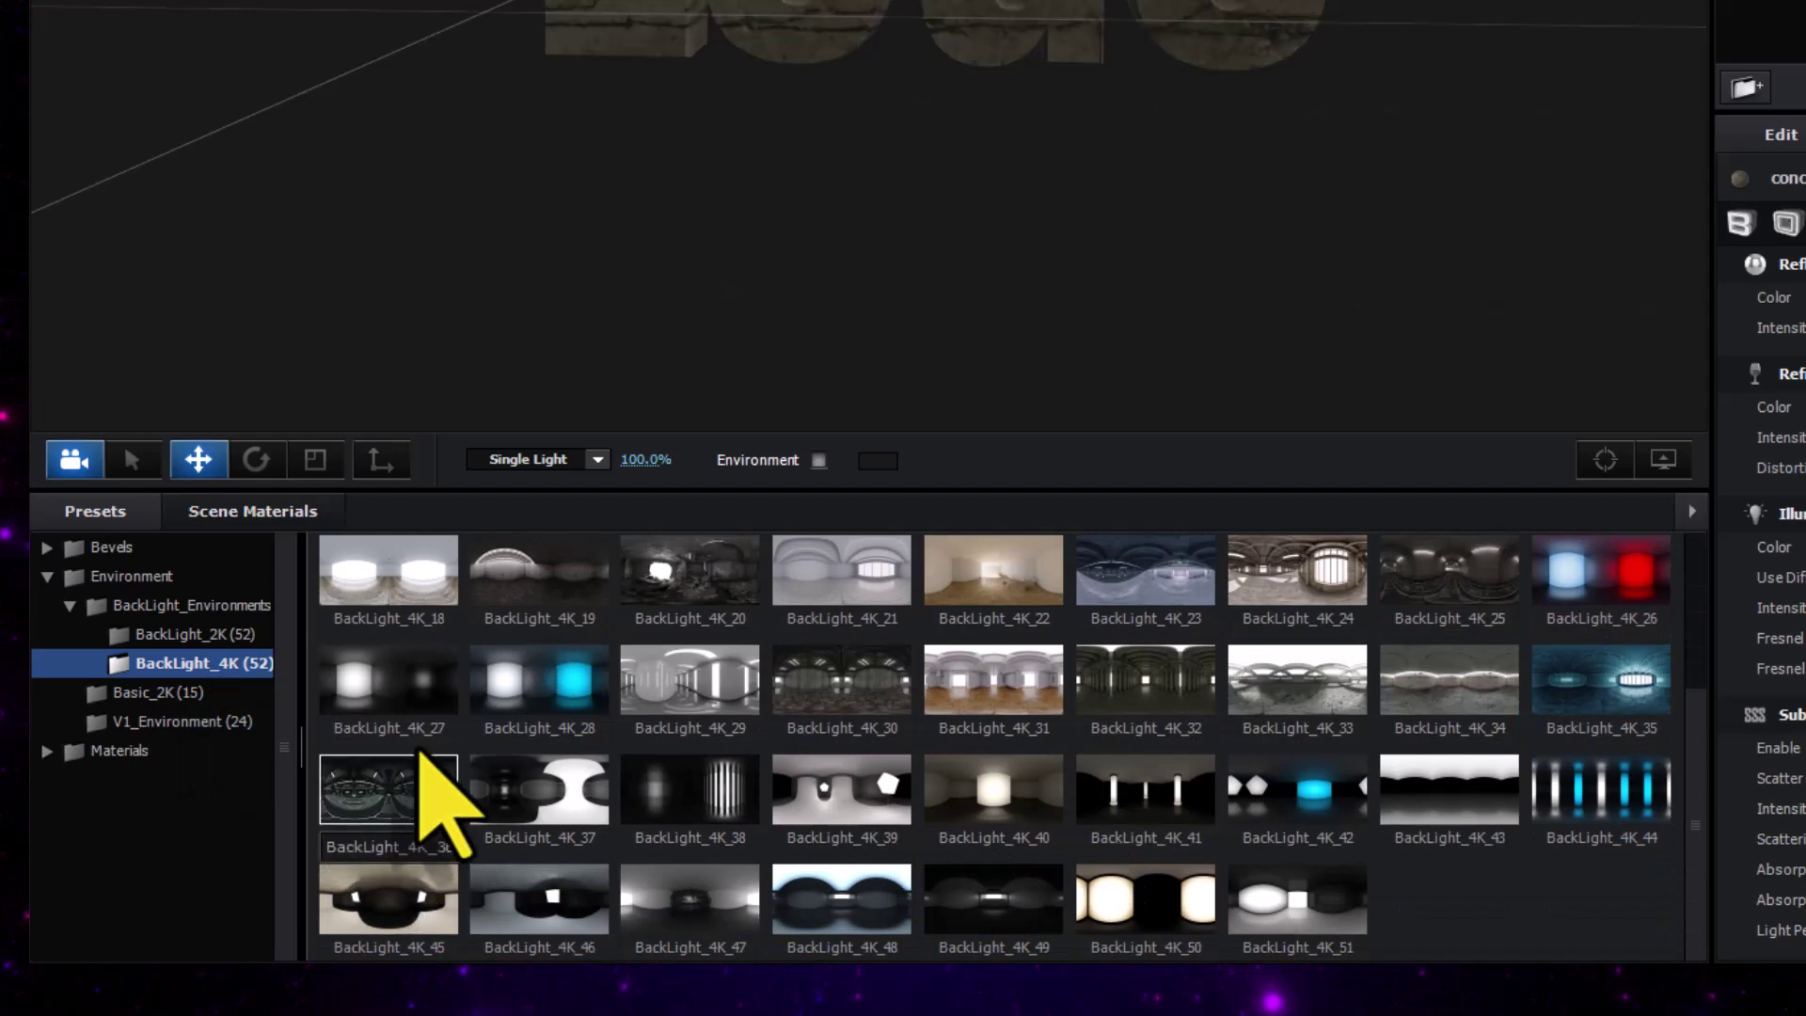
pyautogui.moveTo(436, 788); pyautogui.dragTo(1190, 8)
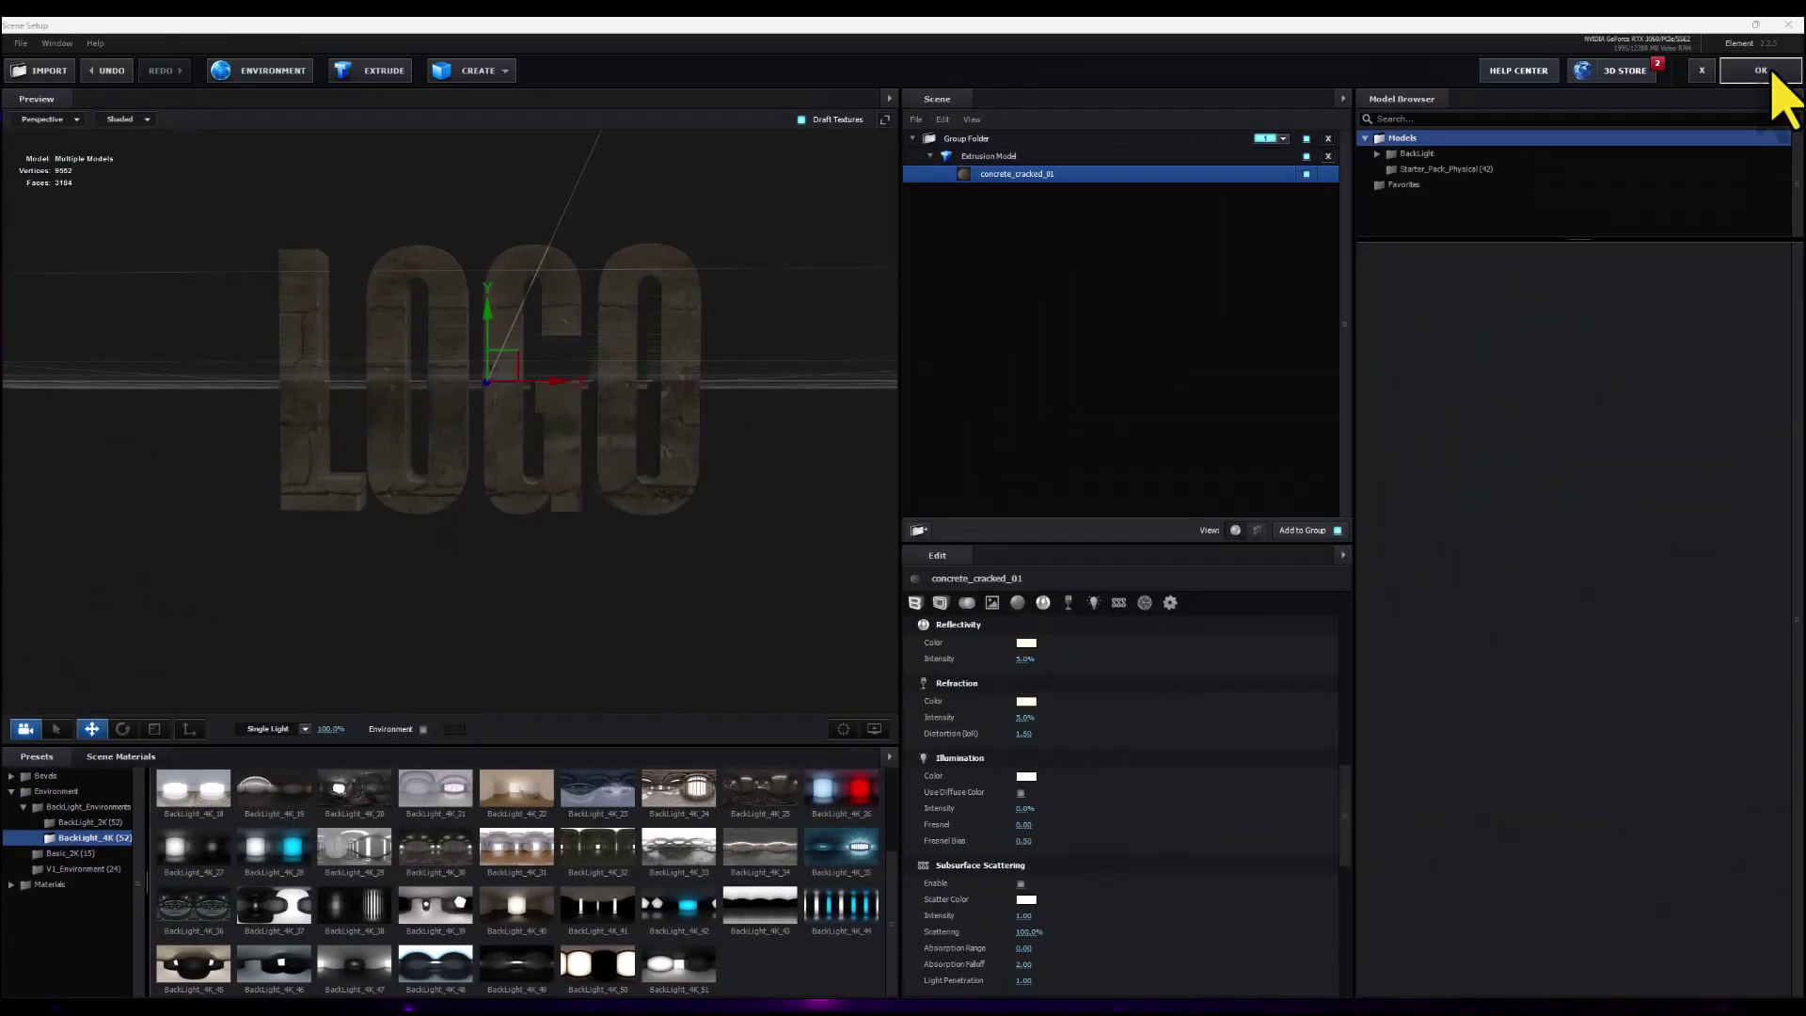
pyautogui.click(1761, 65)
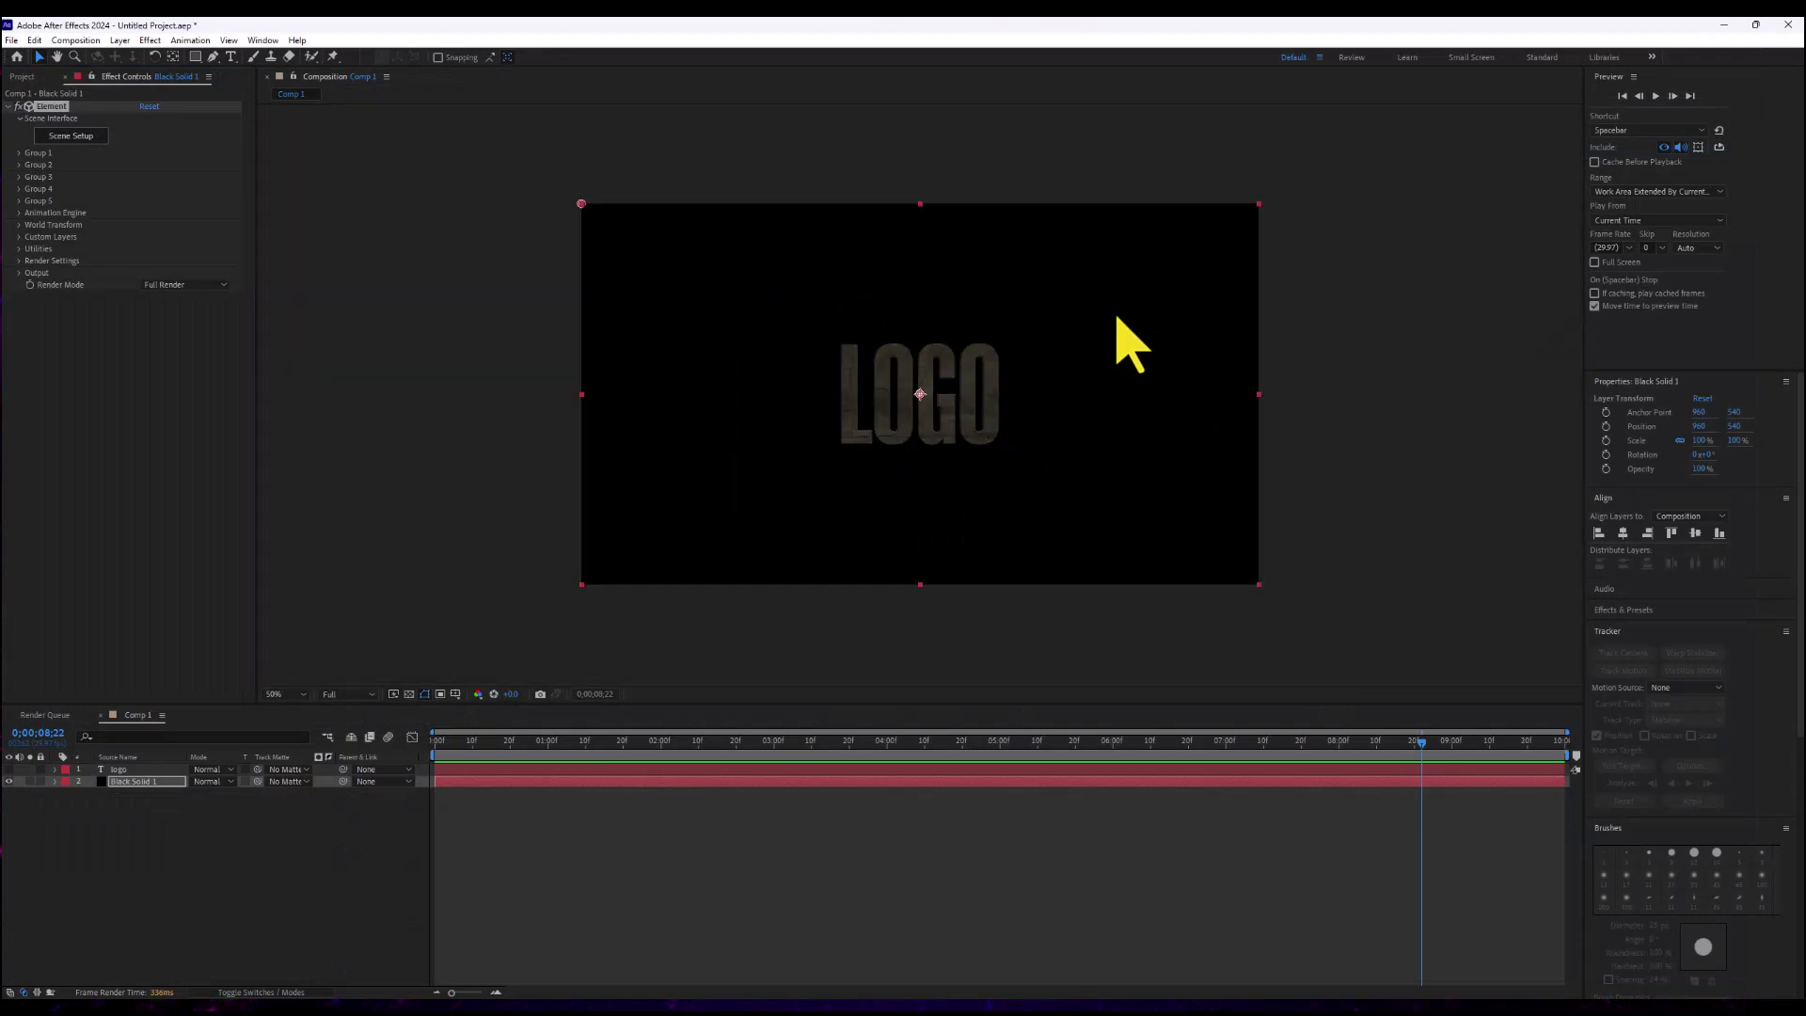
# Drag the black grunge JPG from the Project panel into the timeline below Black Solid 1
pyautogui.hotkey('ctrl', '0')
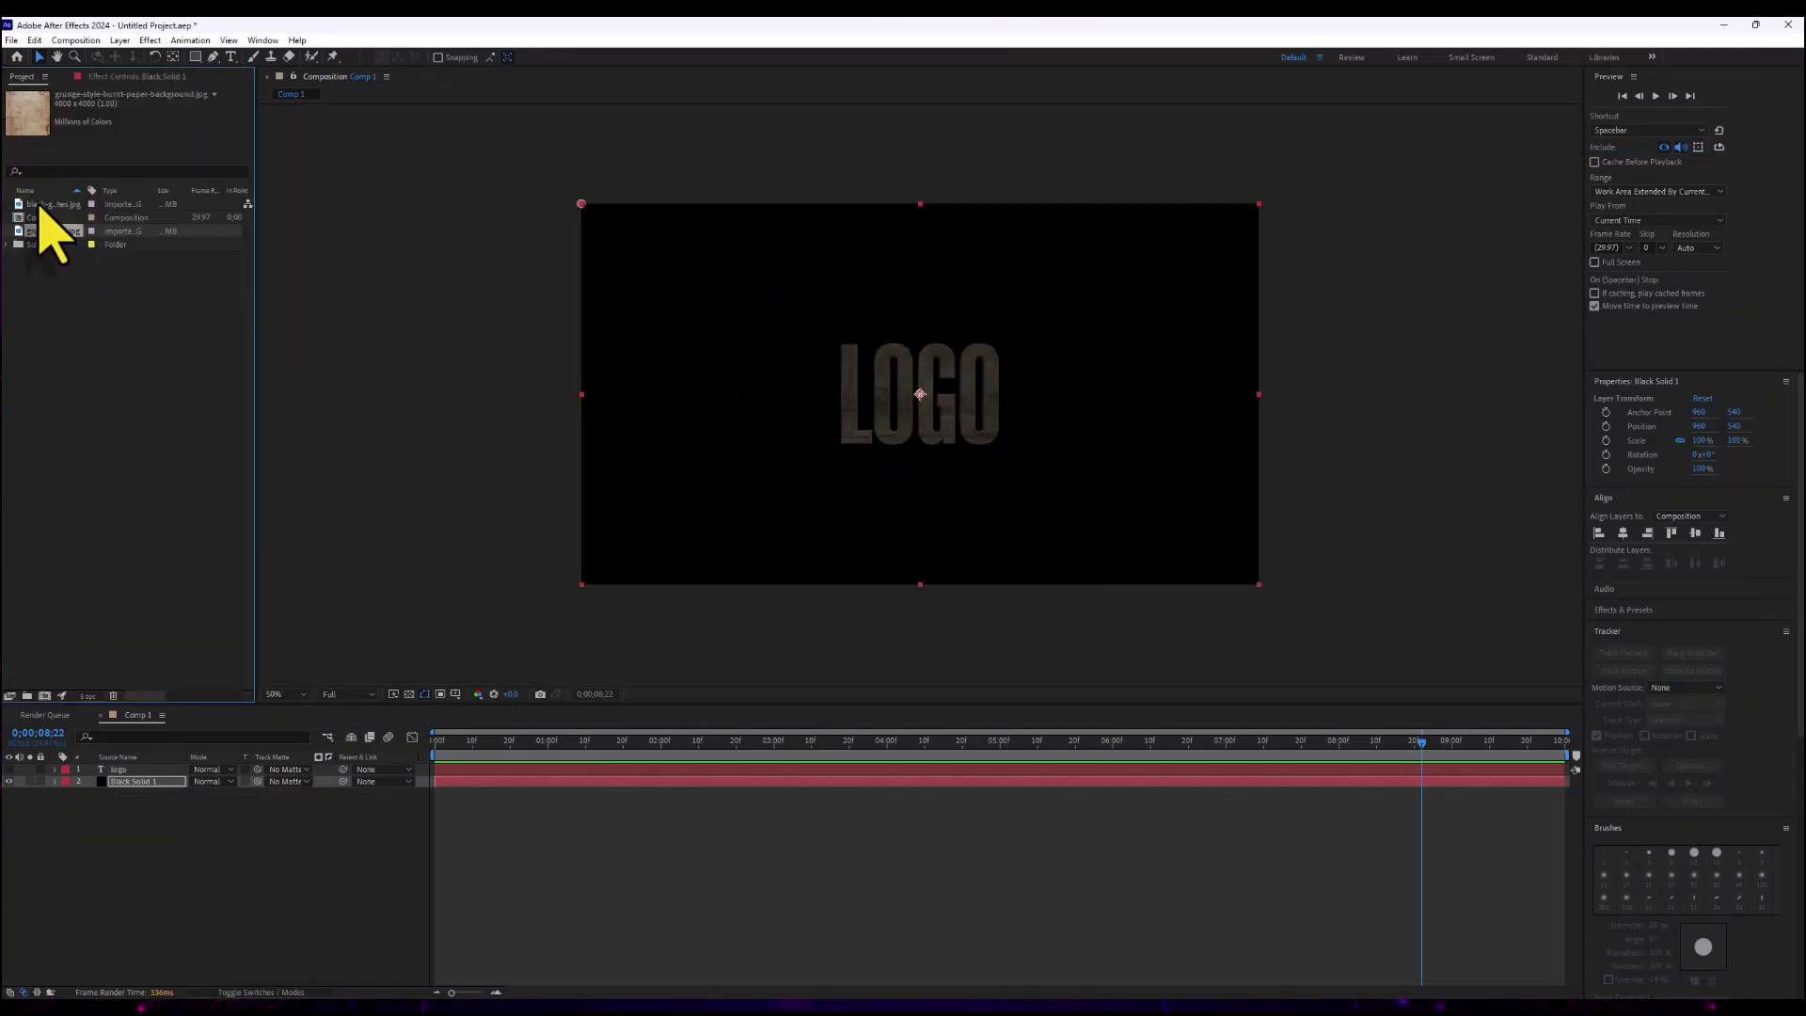
pyautogui.moveTo(39, 205); pyautogui.dragTo(193, 874)
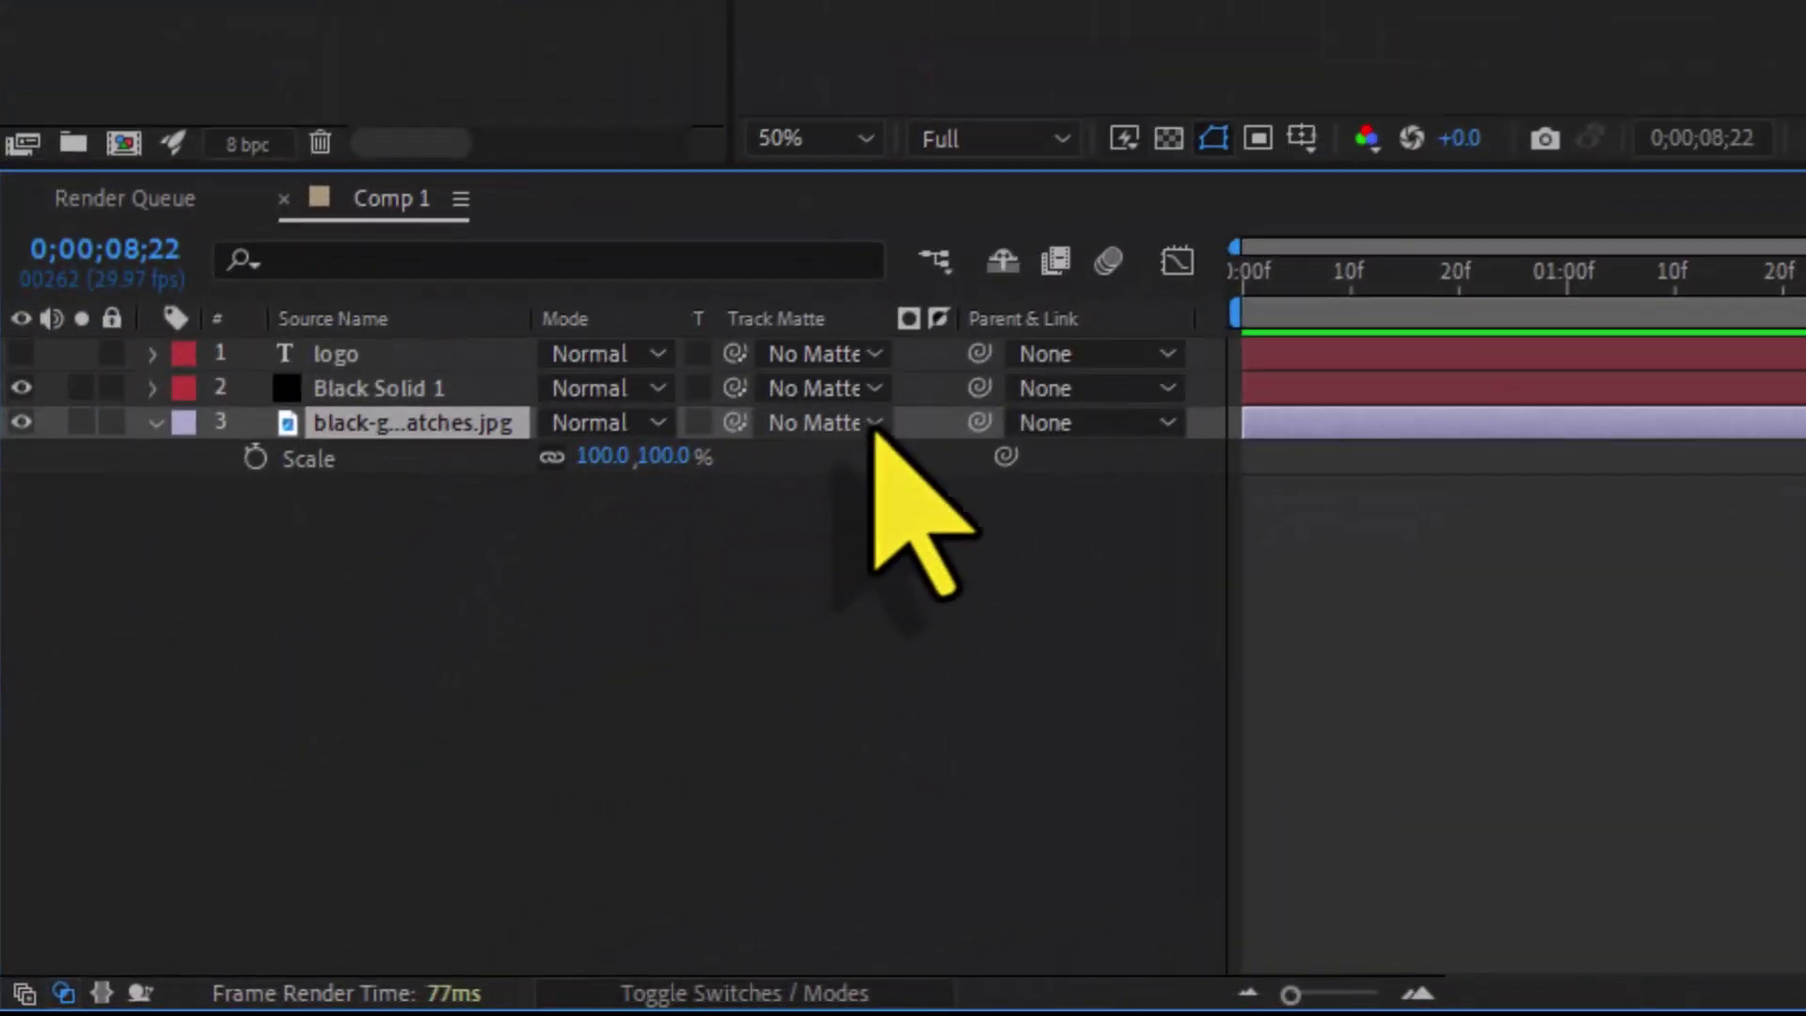
# Turn on 3D Layer for the grunge background (layer 3) and set its Scale to 52%
pyautogui.press('F4')
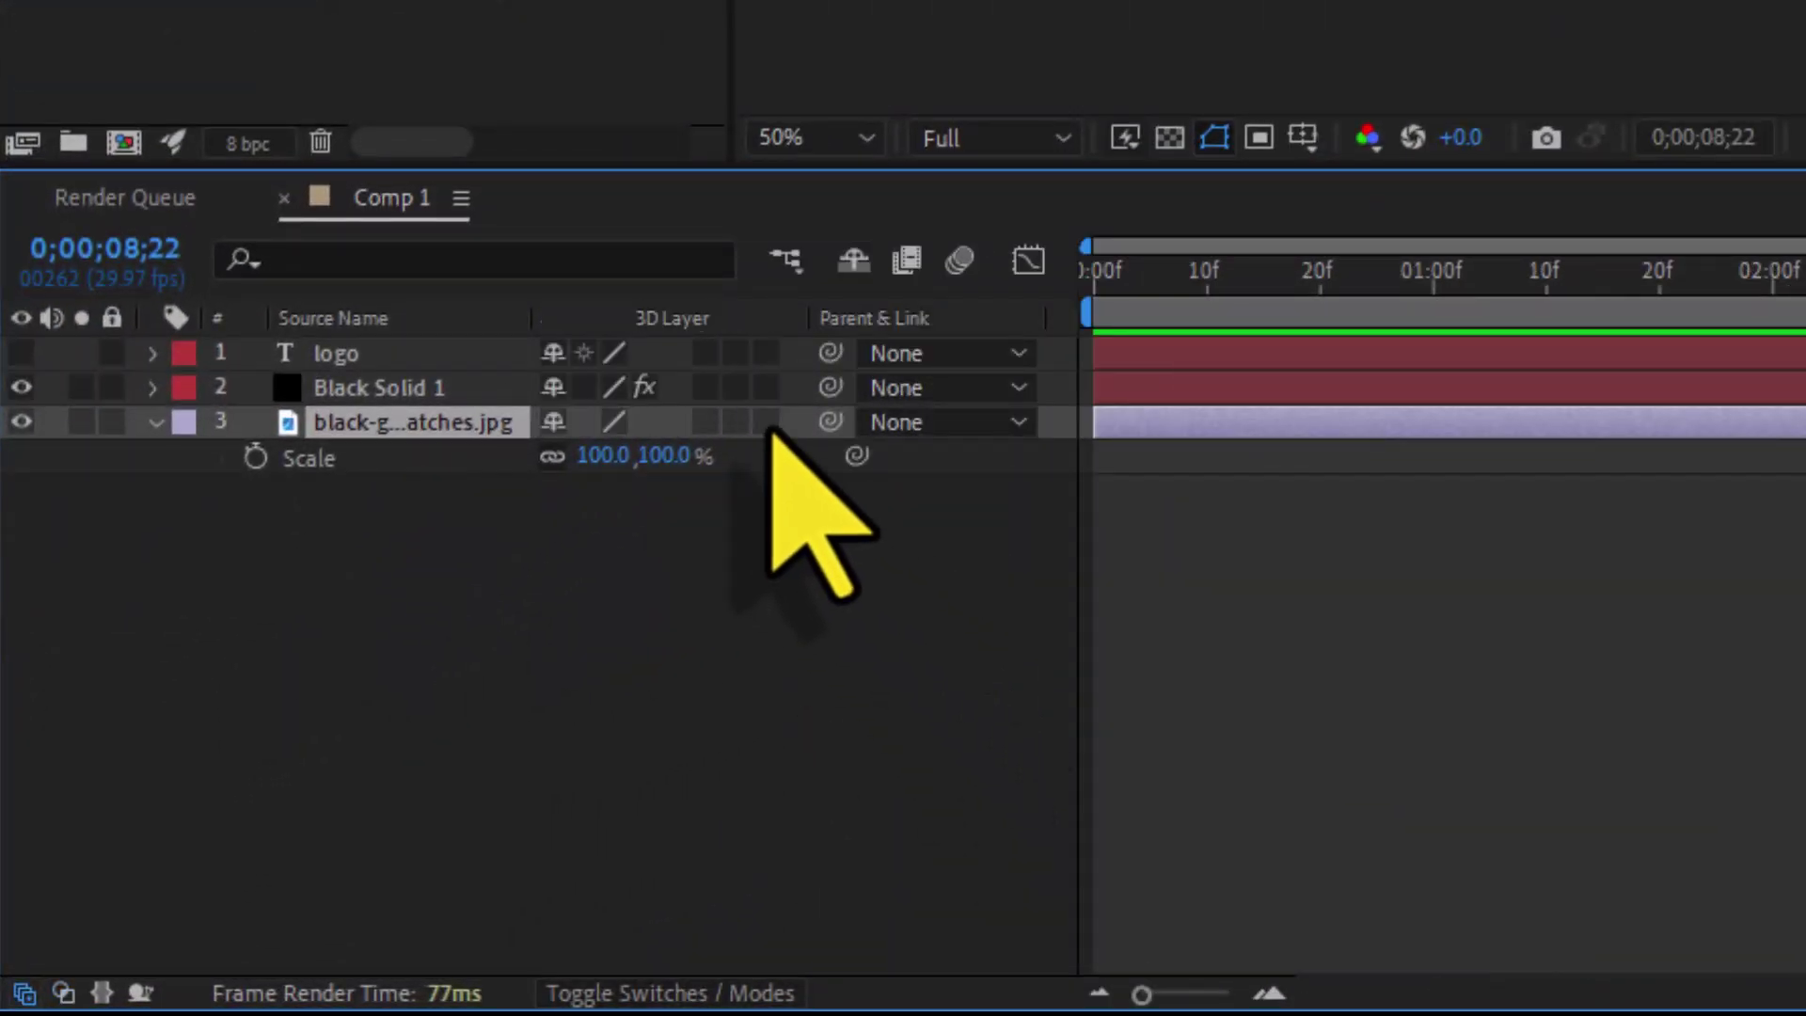
pyautogui.click(766, 421)
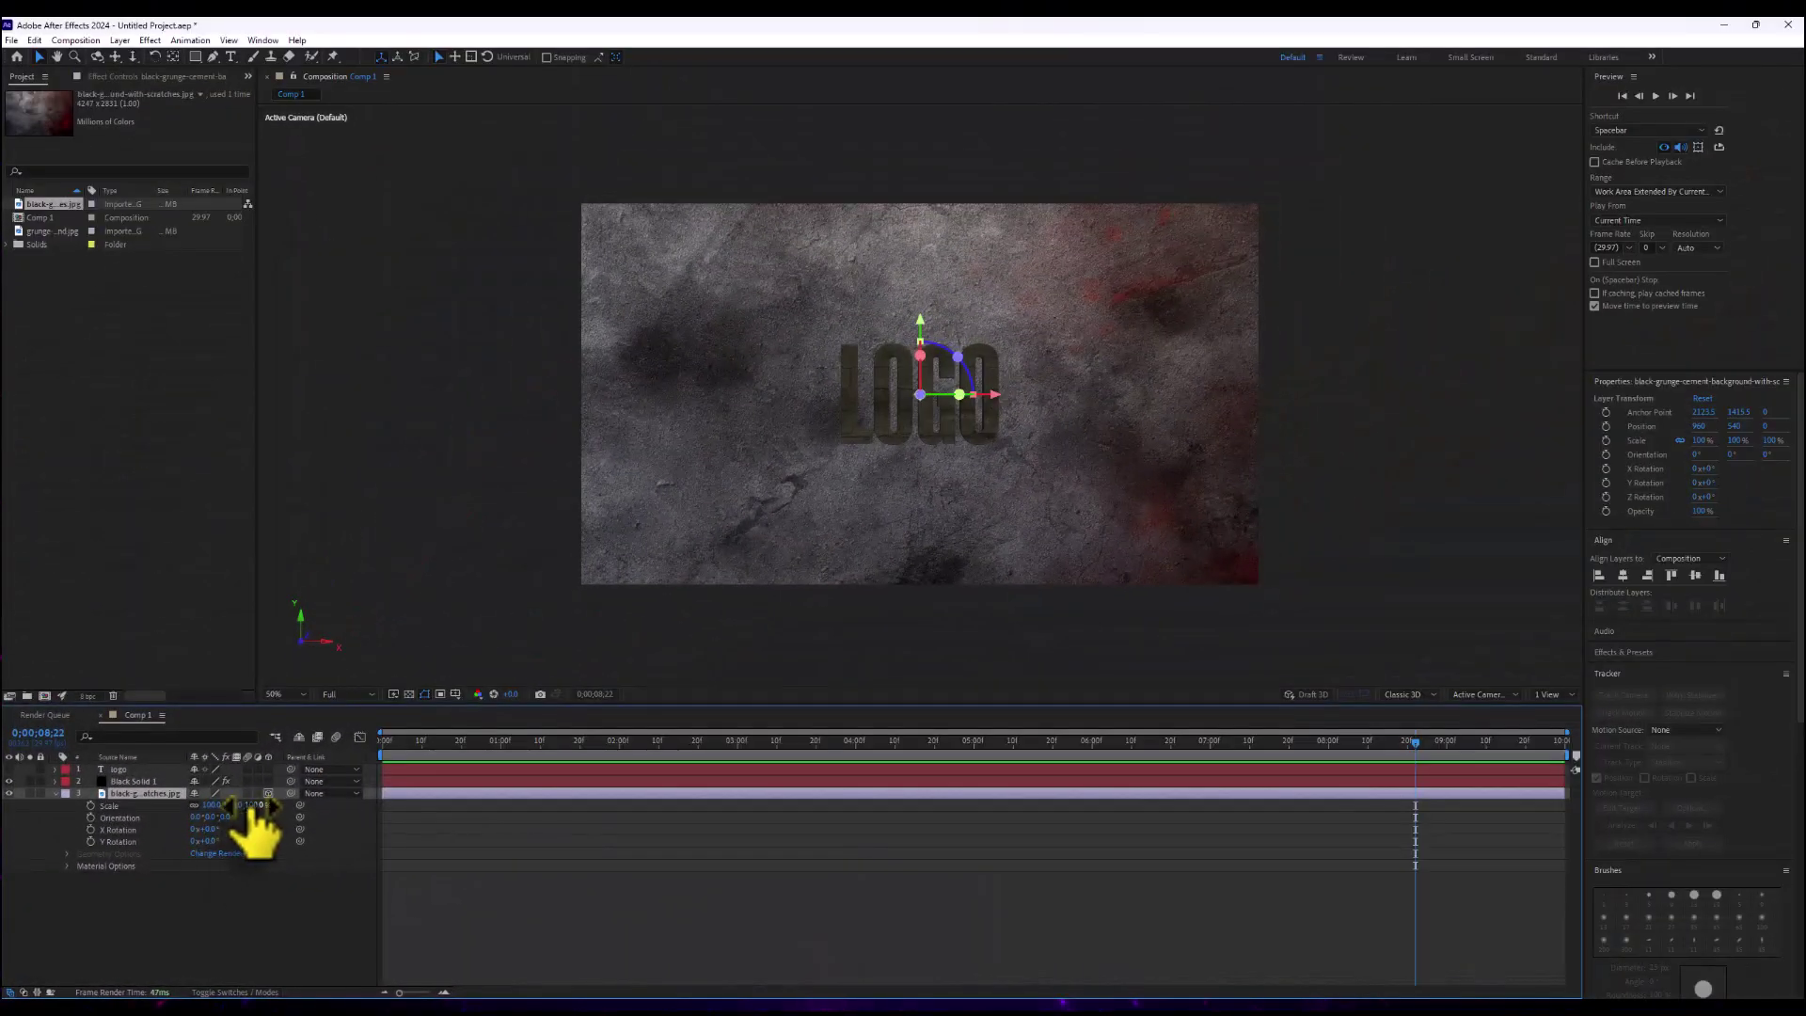
pyautogui.moveTo(247, 805)
pyautogui.mouseDown()
pyautogui.moveTo(217, 815)
pyautogui.moveTo(240, 826)
pyautogui.mouseUp()
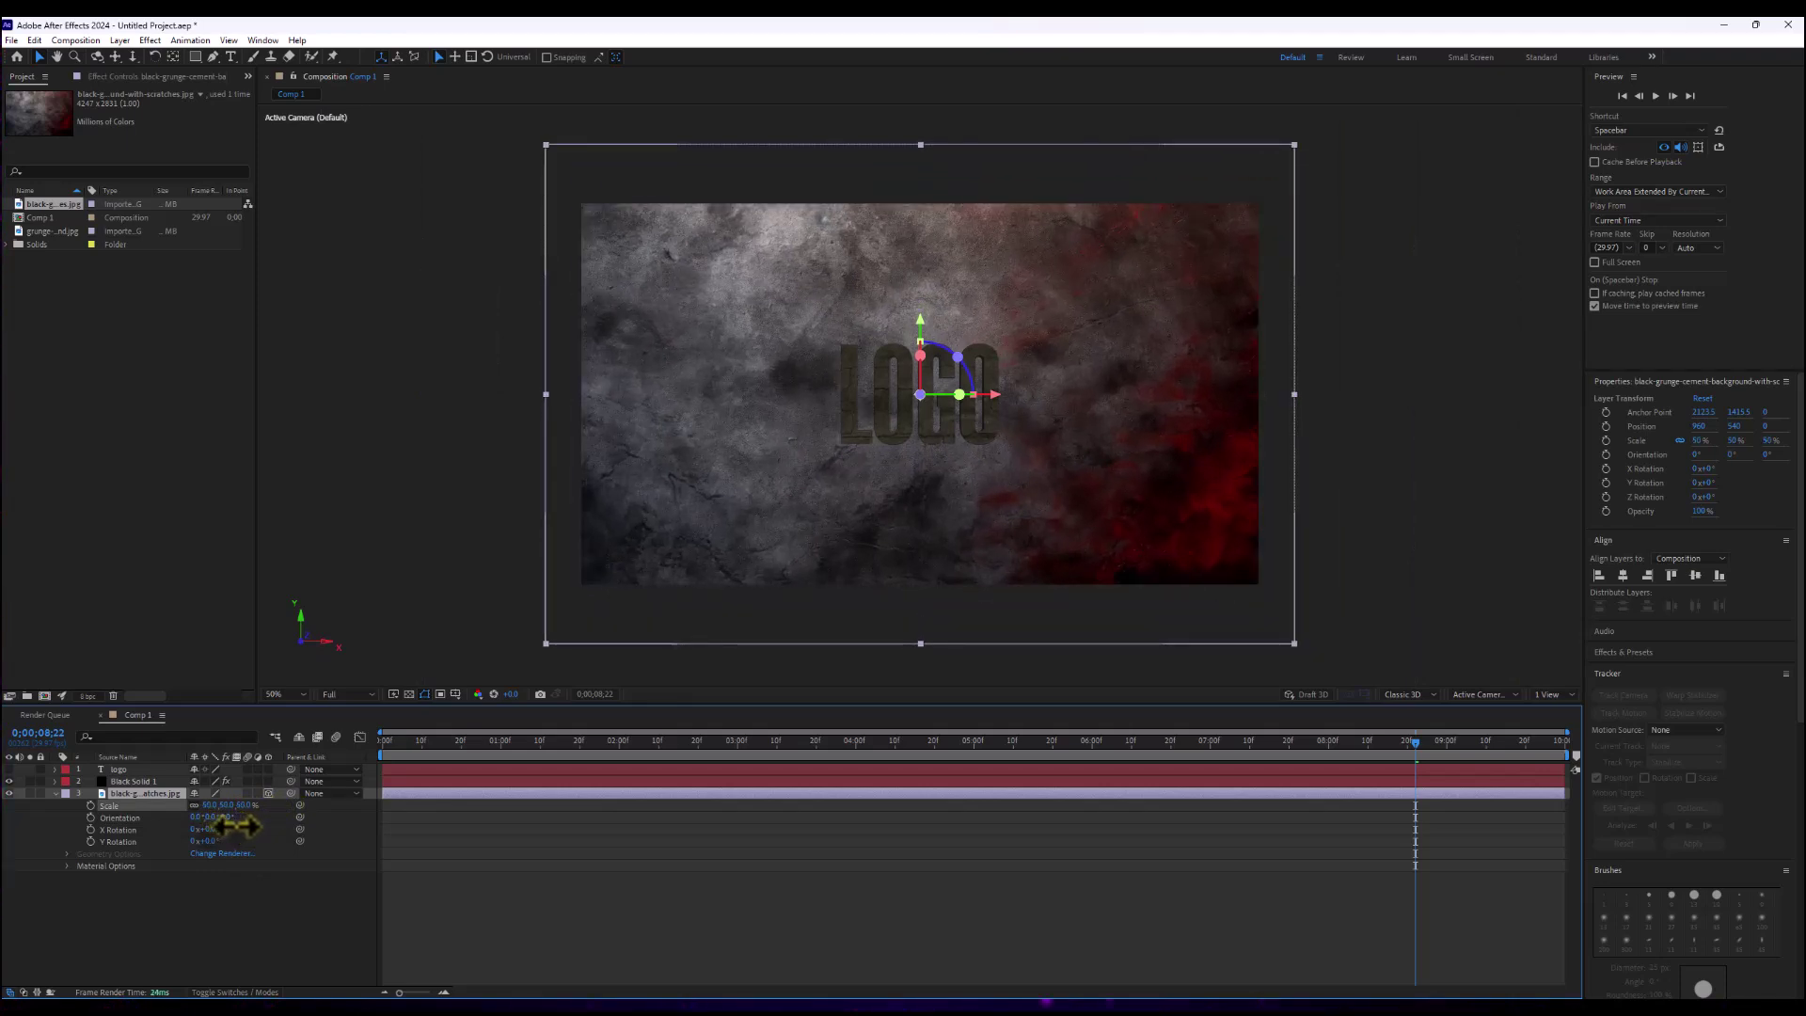
pyautogui.moveTo(240, 826); pyautogui.dragTo(240, 826)
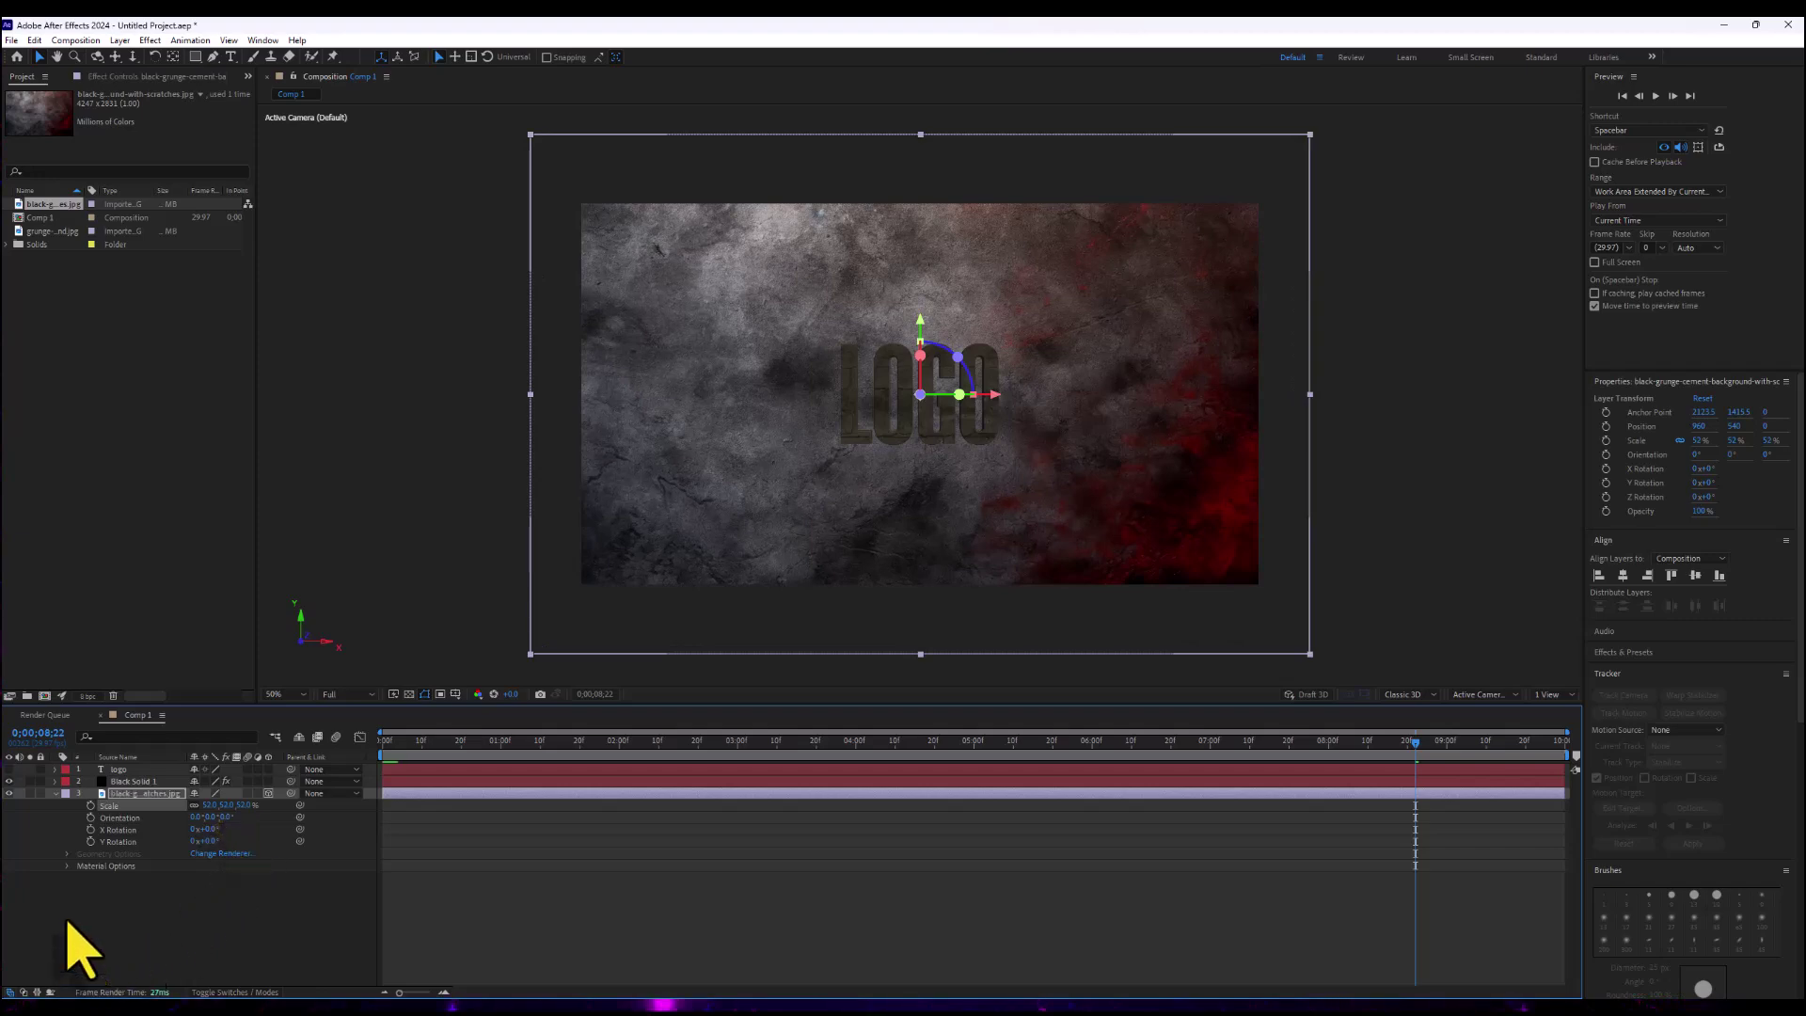
pyautogui.click(54, 793)
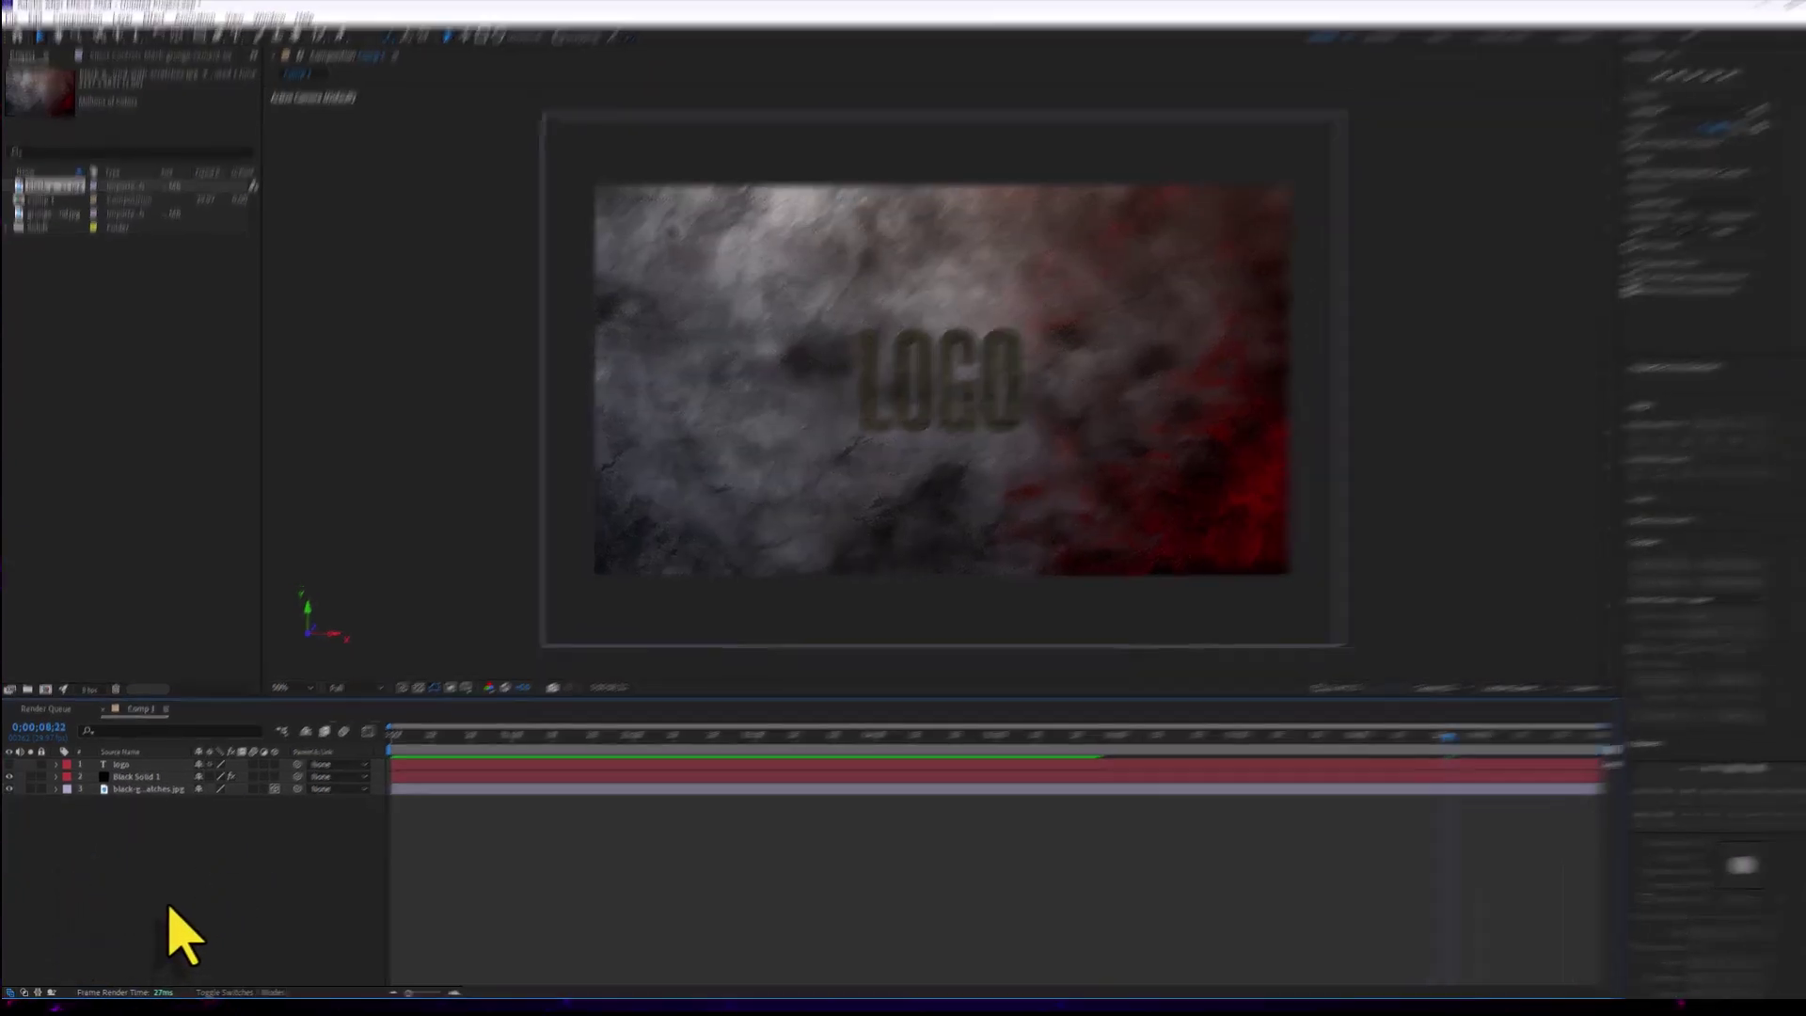
# Create Point Light 1: colour FF0000, Point type, 100% intensity, Casts Shadows on
pyautogui.rightClick(166, 903)
pyautogui.moveTo(208, 735)
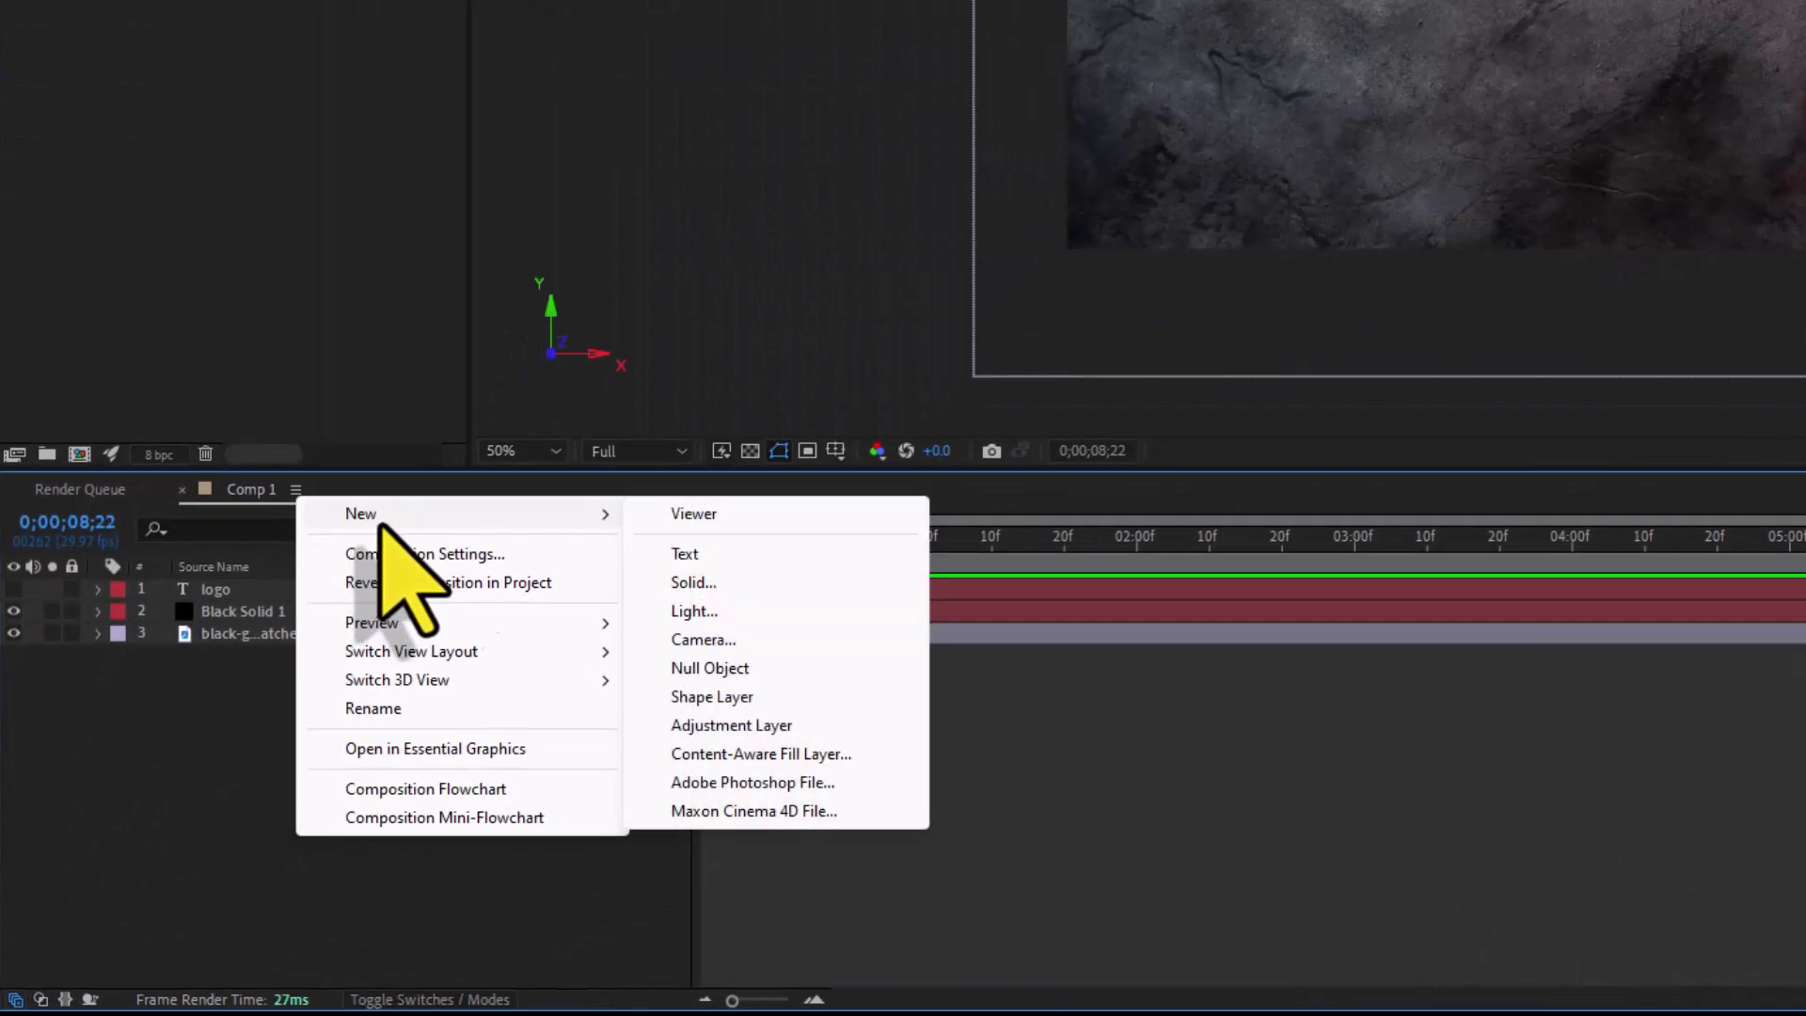
pyautogui.click(729, 610)
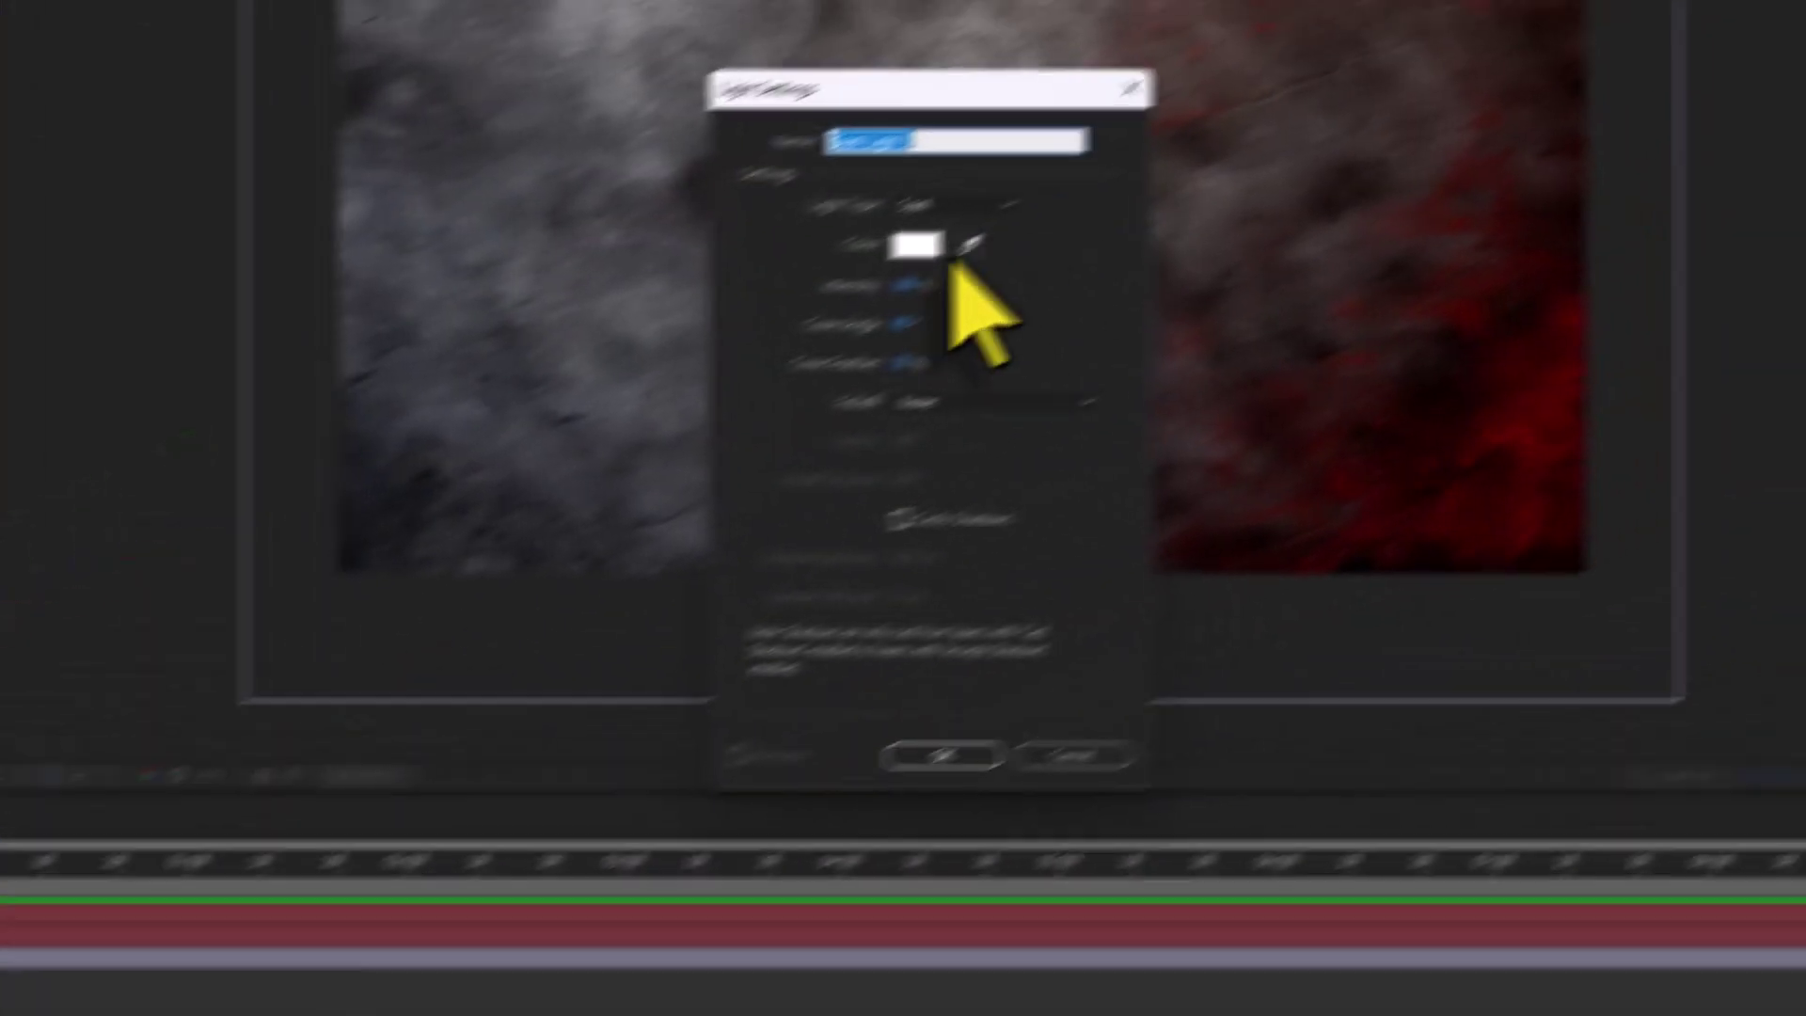
pyautogui.click(917, 246)
pyautogui.moveTo(771, 427); pyautogui.dragTo(995, 250)
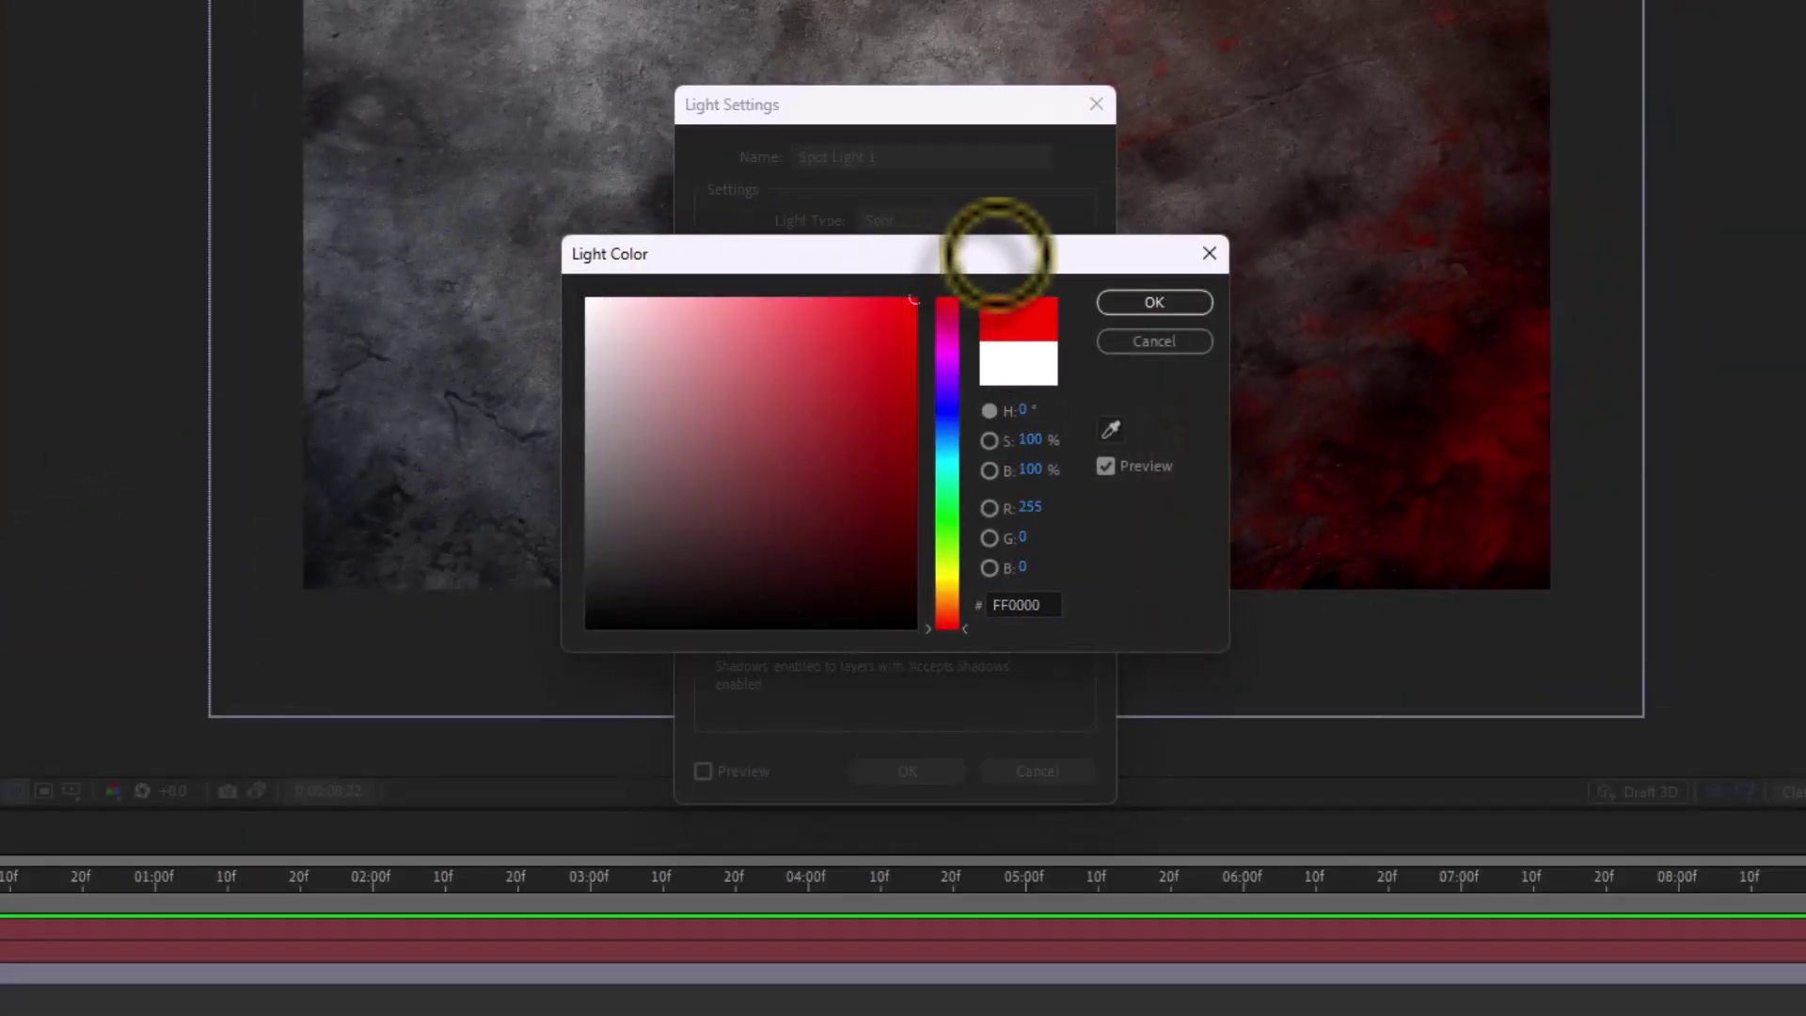
pyautogui.click(1154, 301)
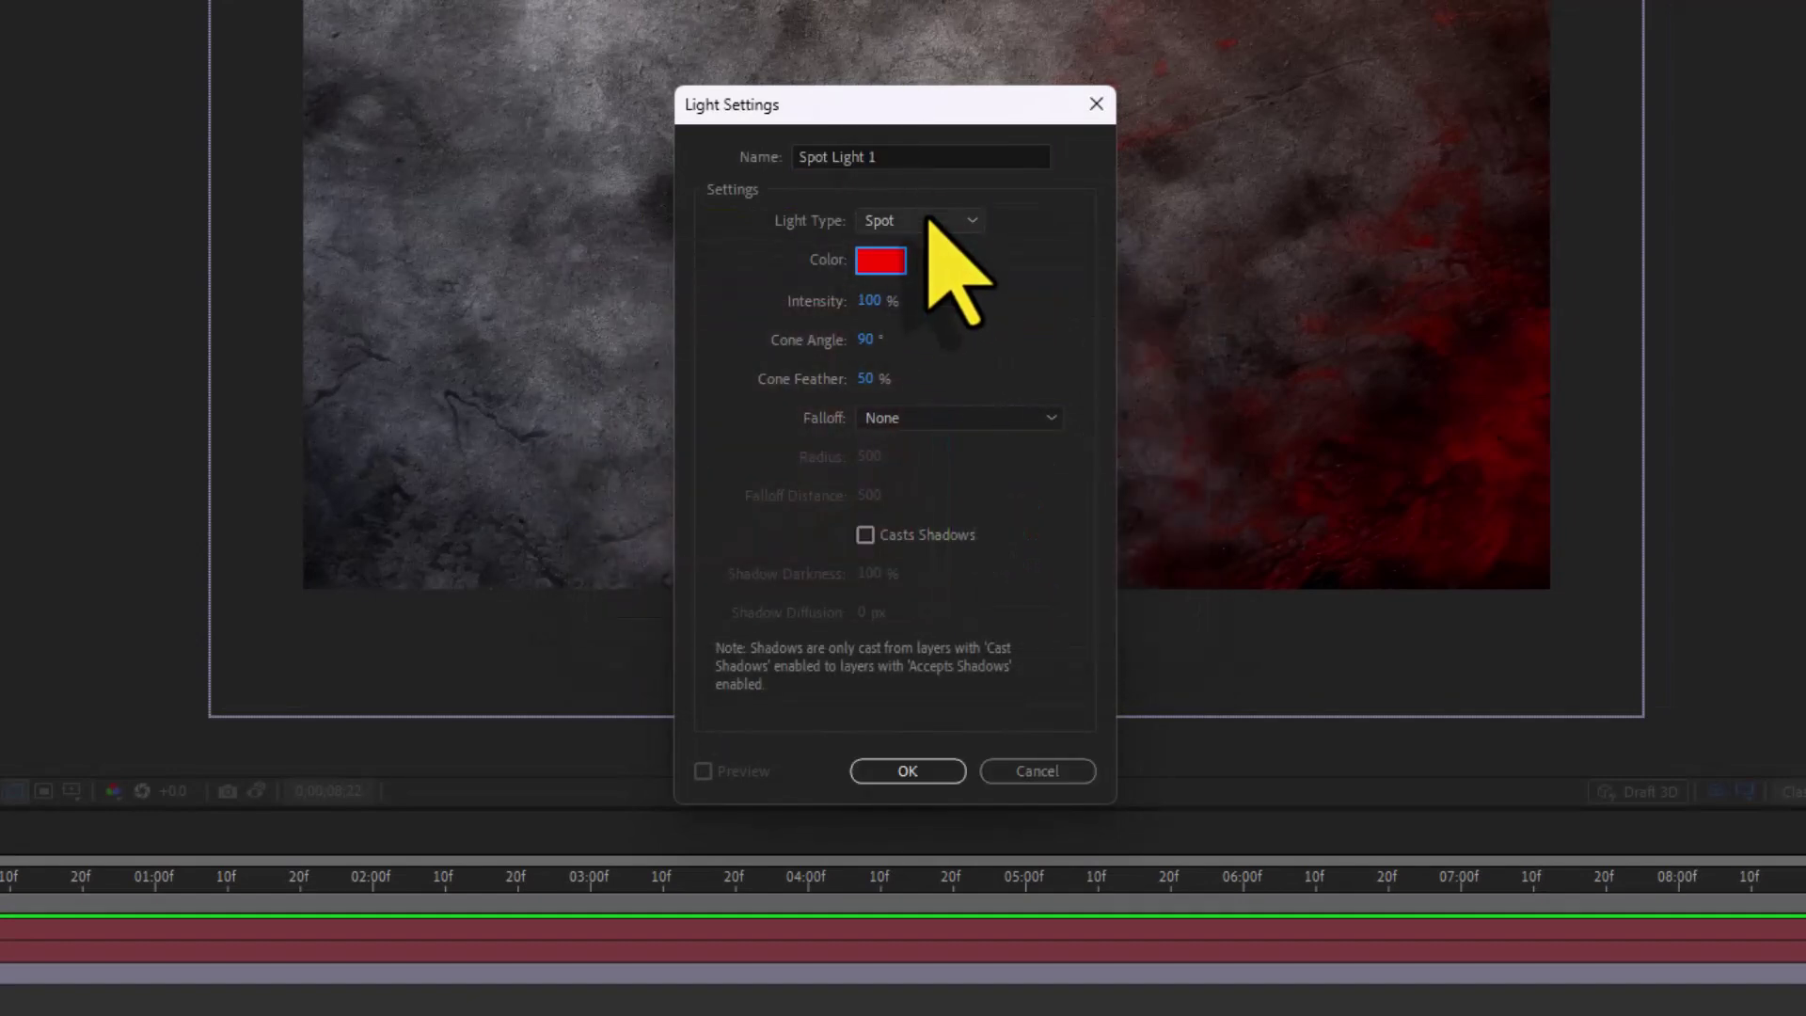
pyautogui.click(926, 304)
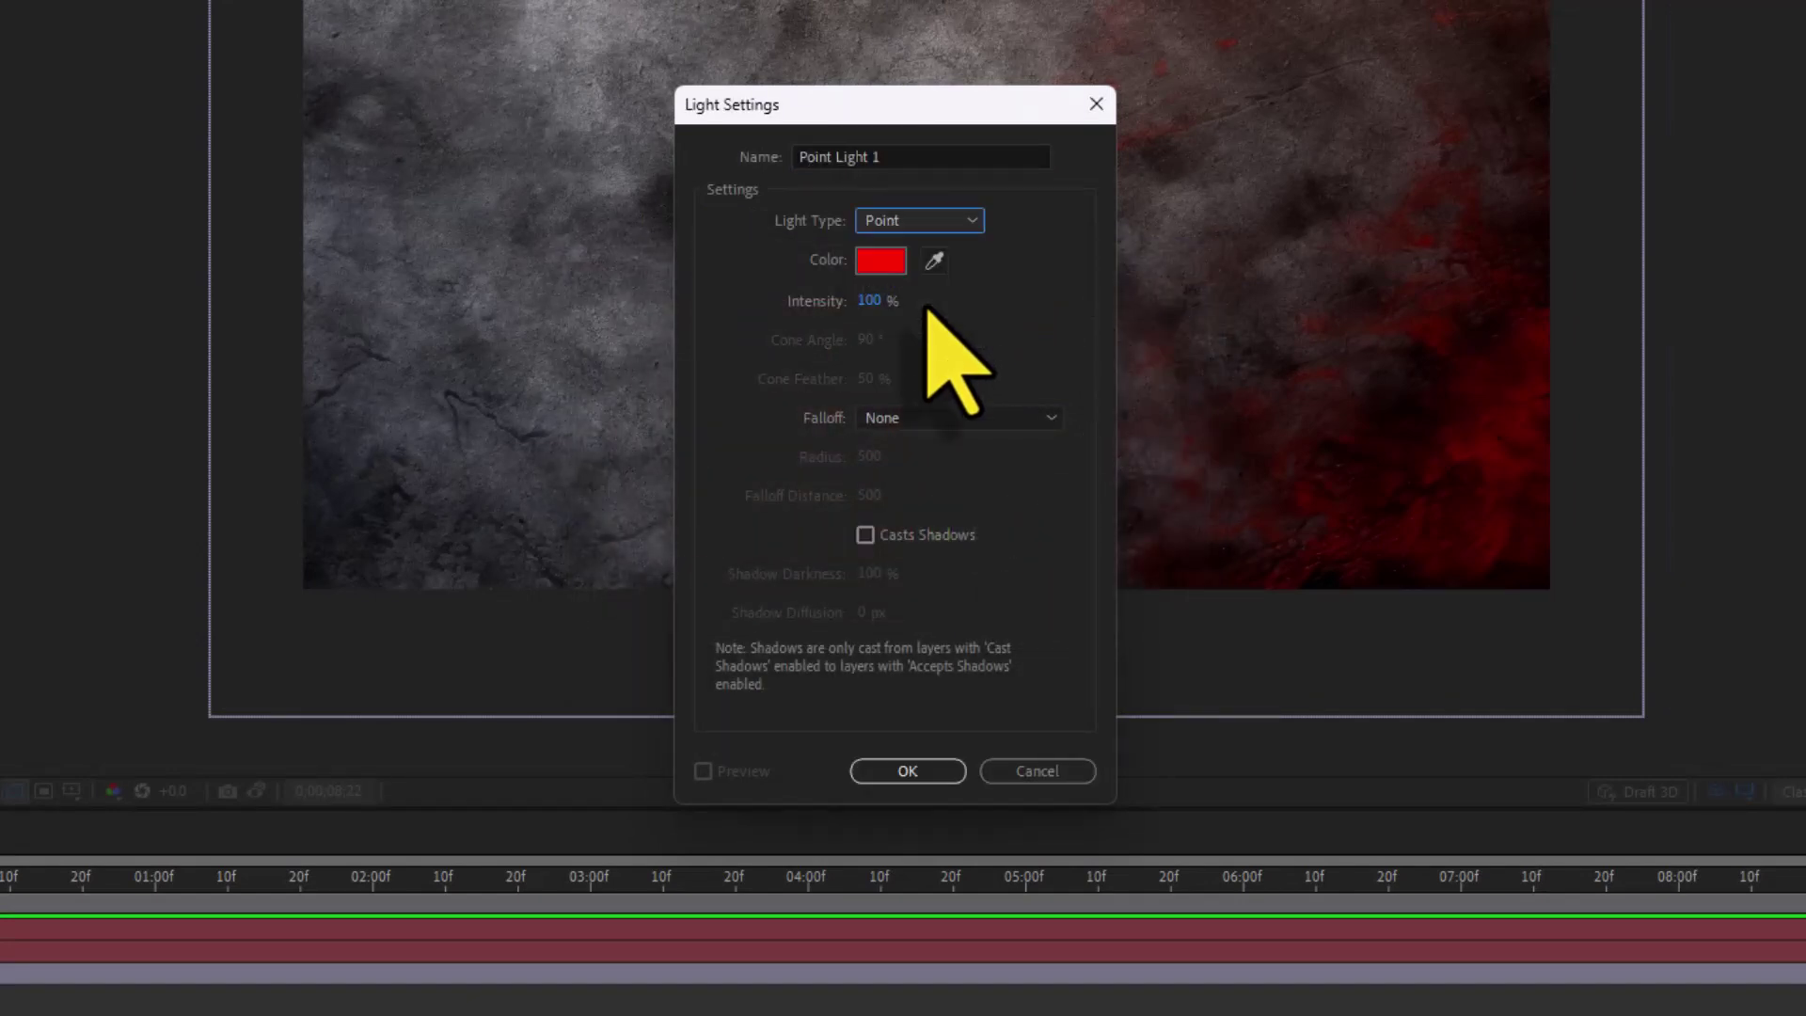
pyautogui.click(870, 301)
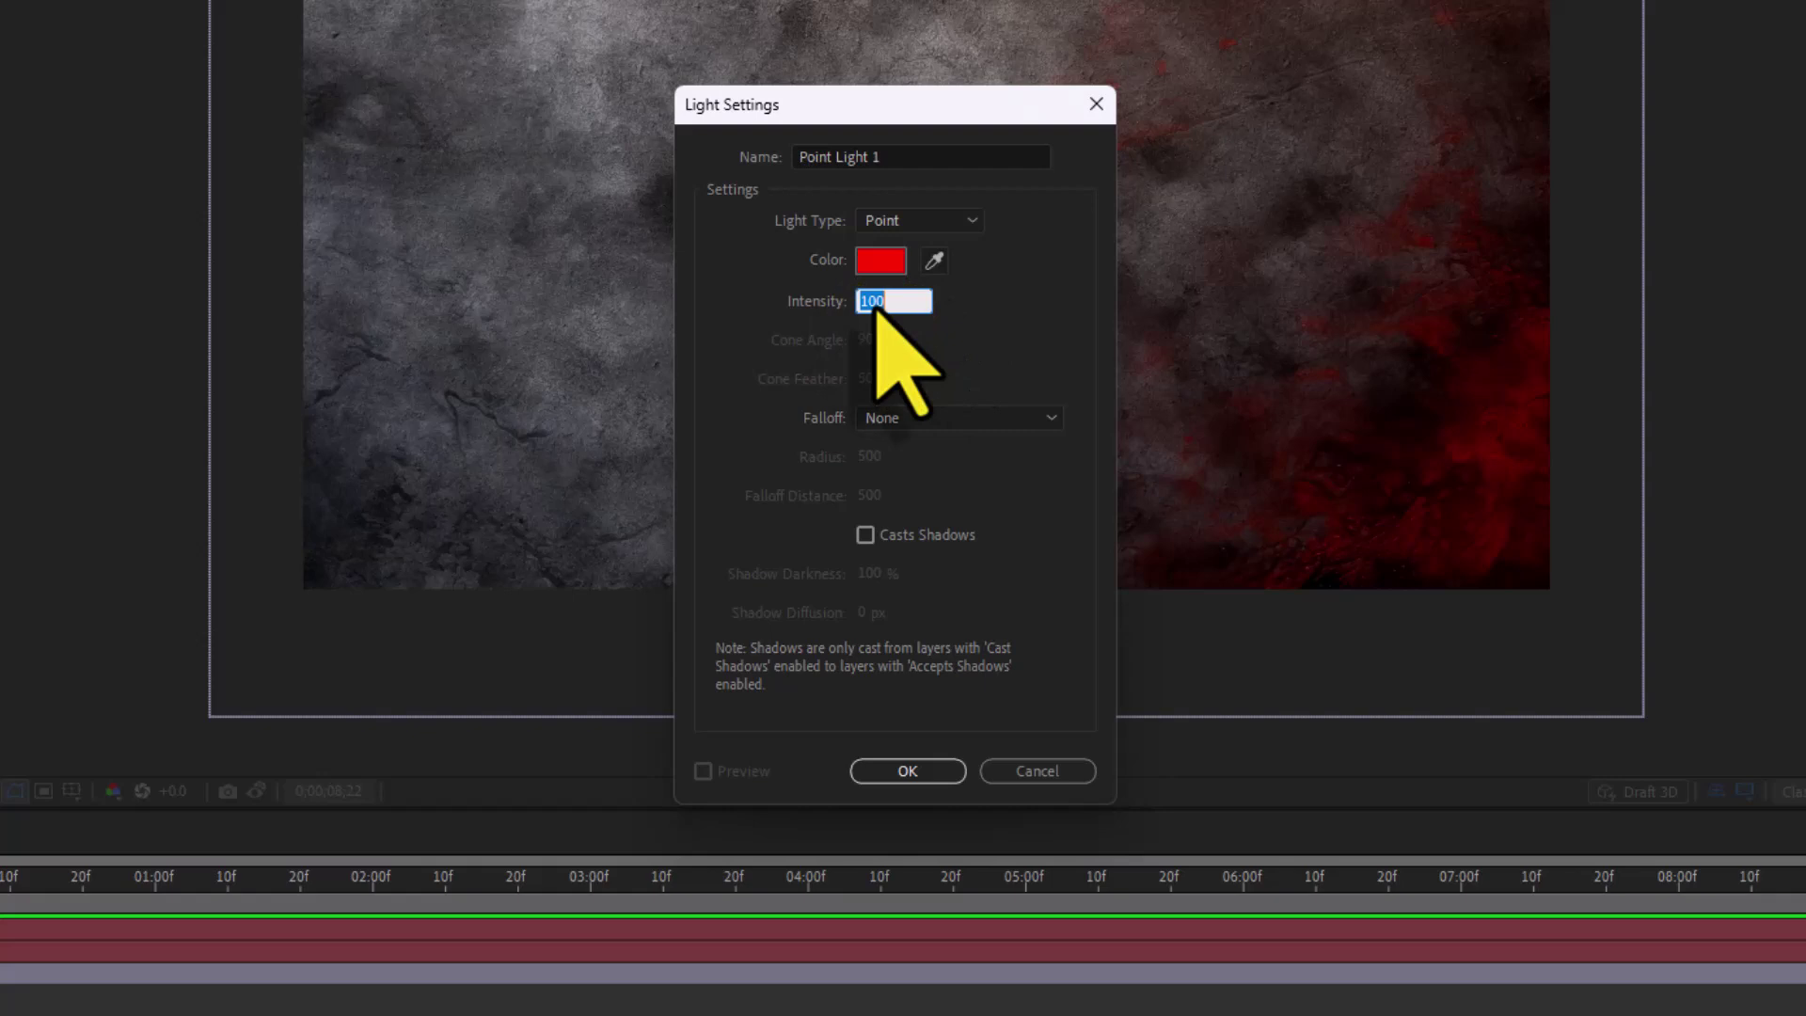
pyautogui.click(864, 535)
pyautogui.click(906, 771)
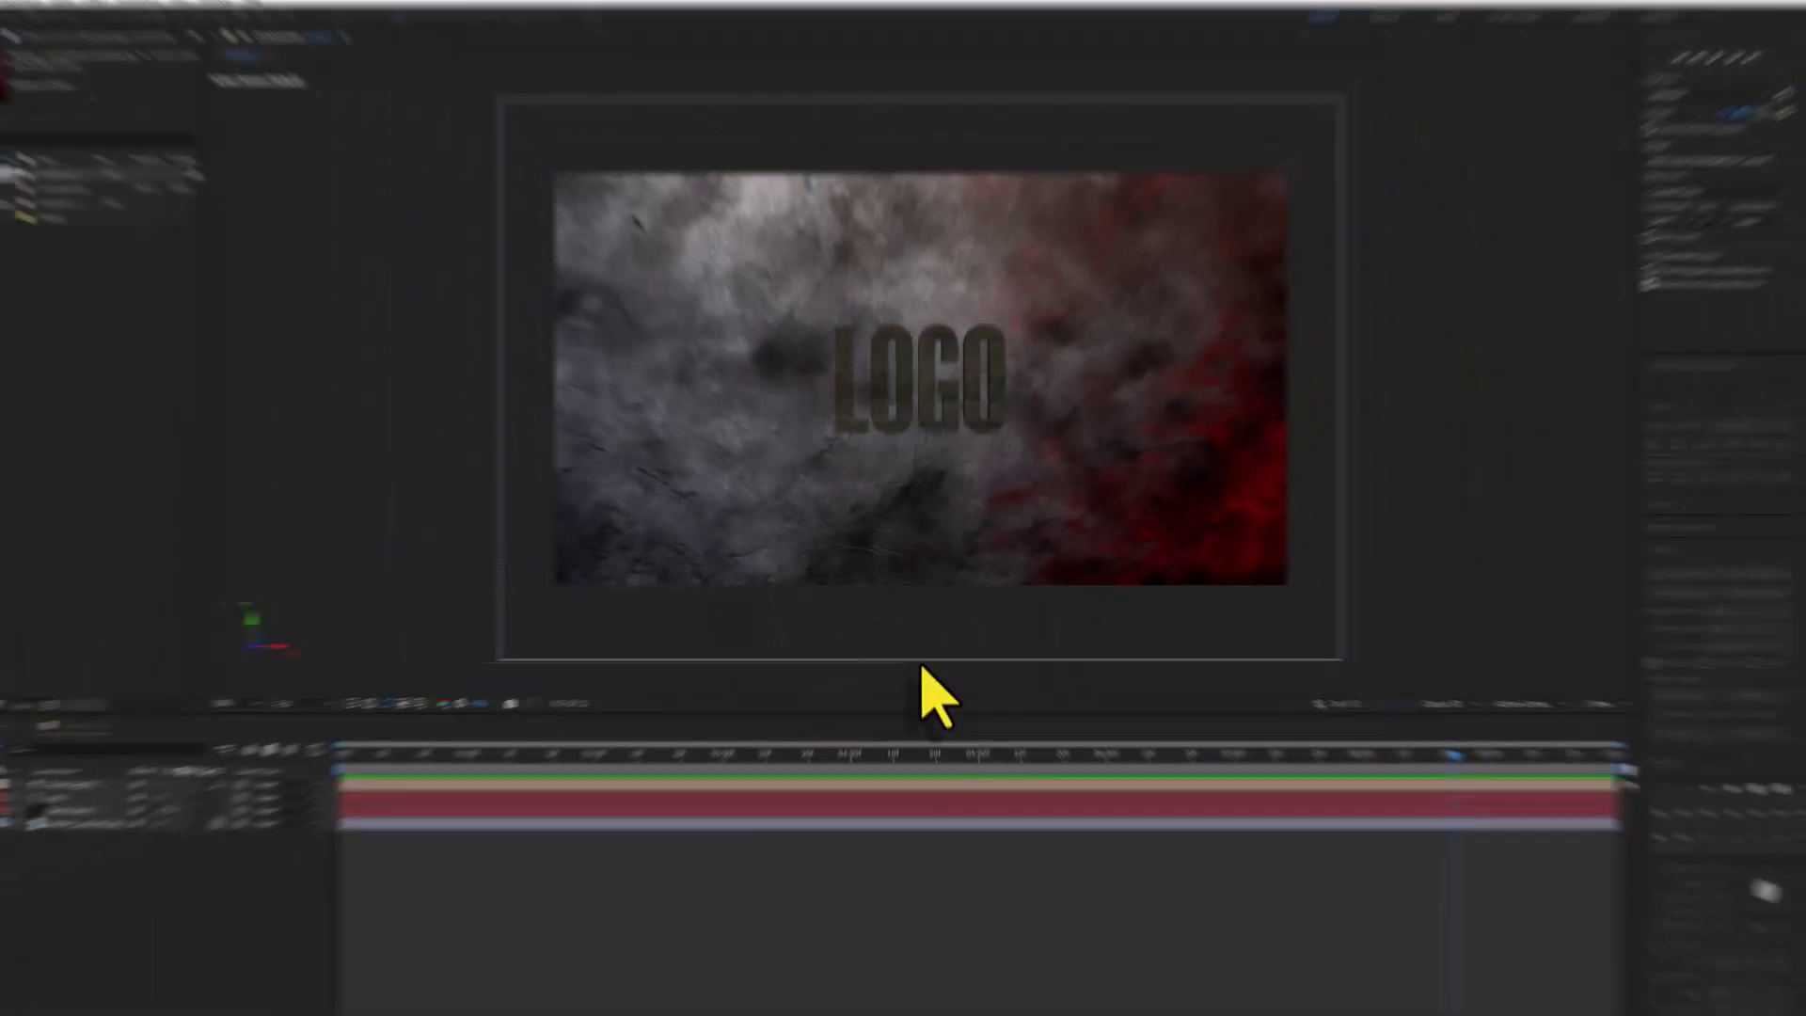
# Move Point Light 1 lower right and forward, and set the background's Accepts Lights to Off
pyautogui.moveTo(1033, 359); pyautogui.dragTo(1296, 359)
pyautogui.moveTo(1220, 284); pyautogui.dragTo(1242, 459)
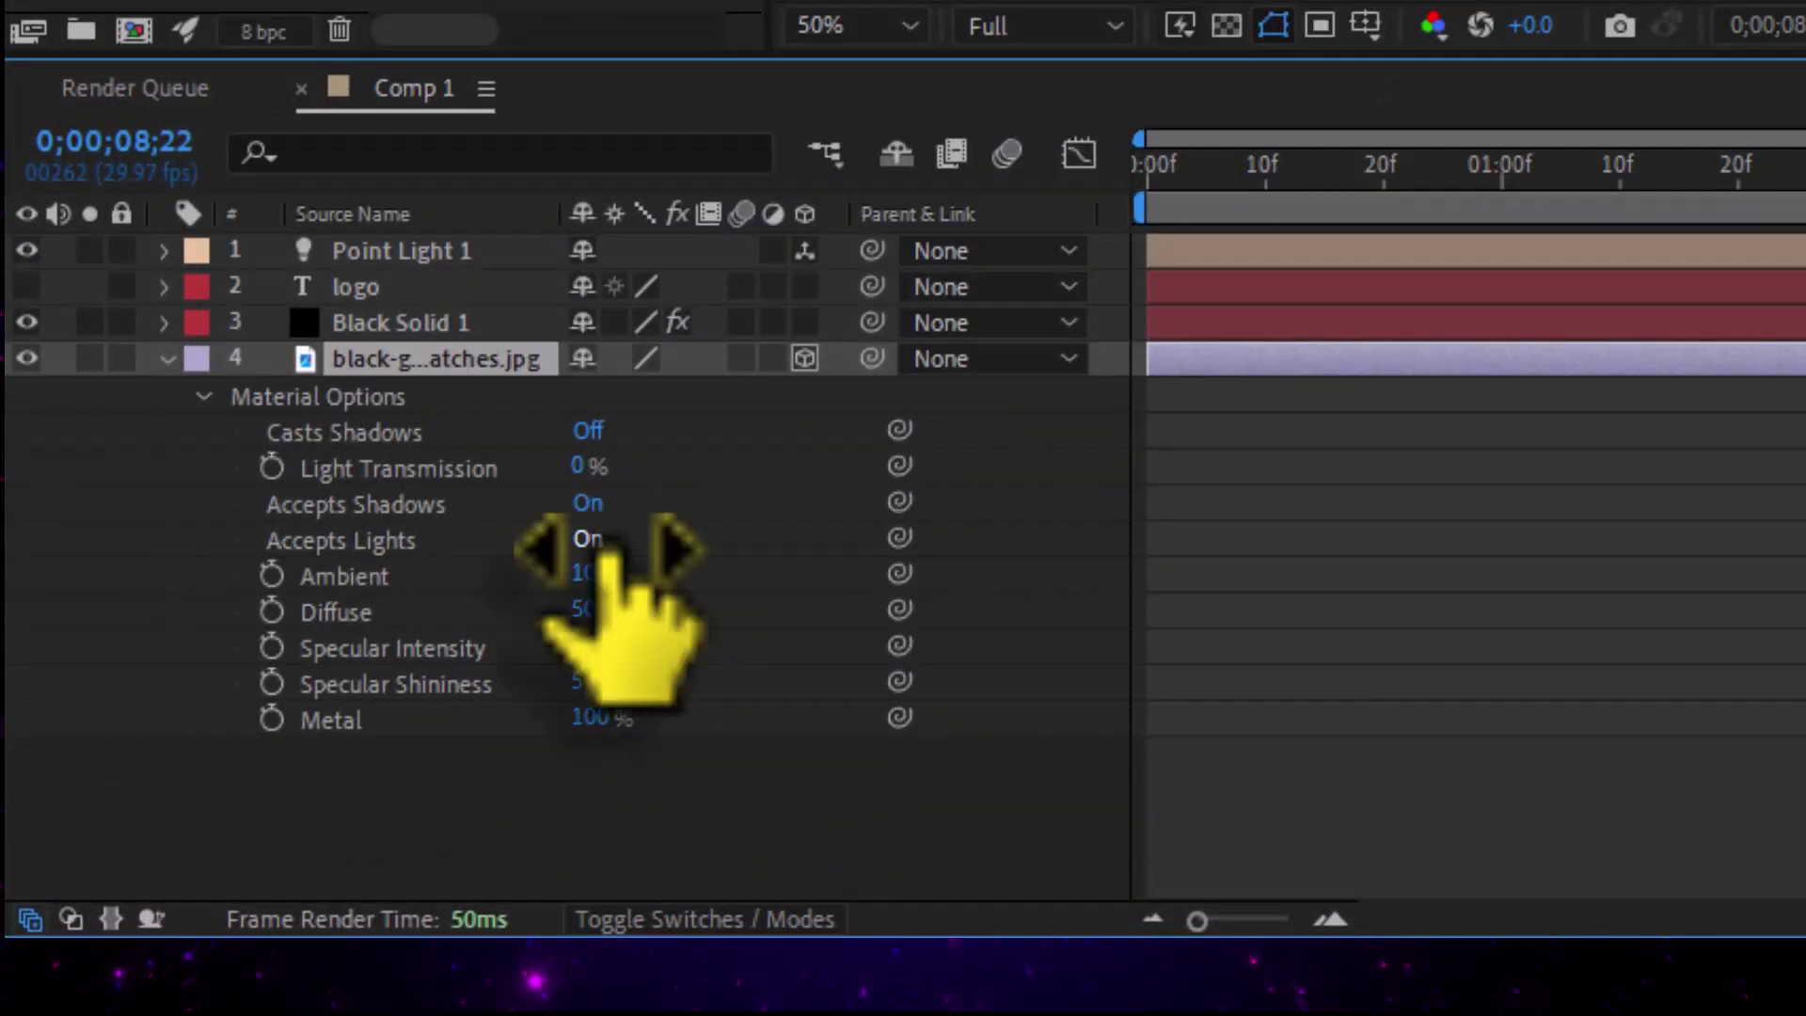
pyautogui.click(587, 539)
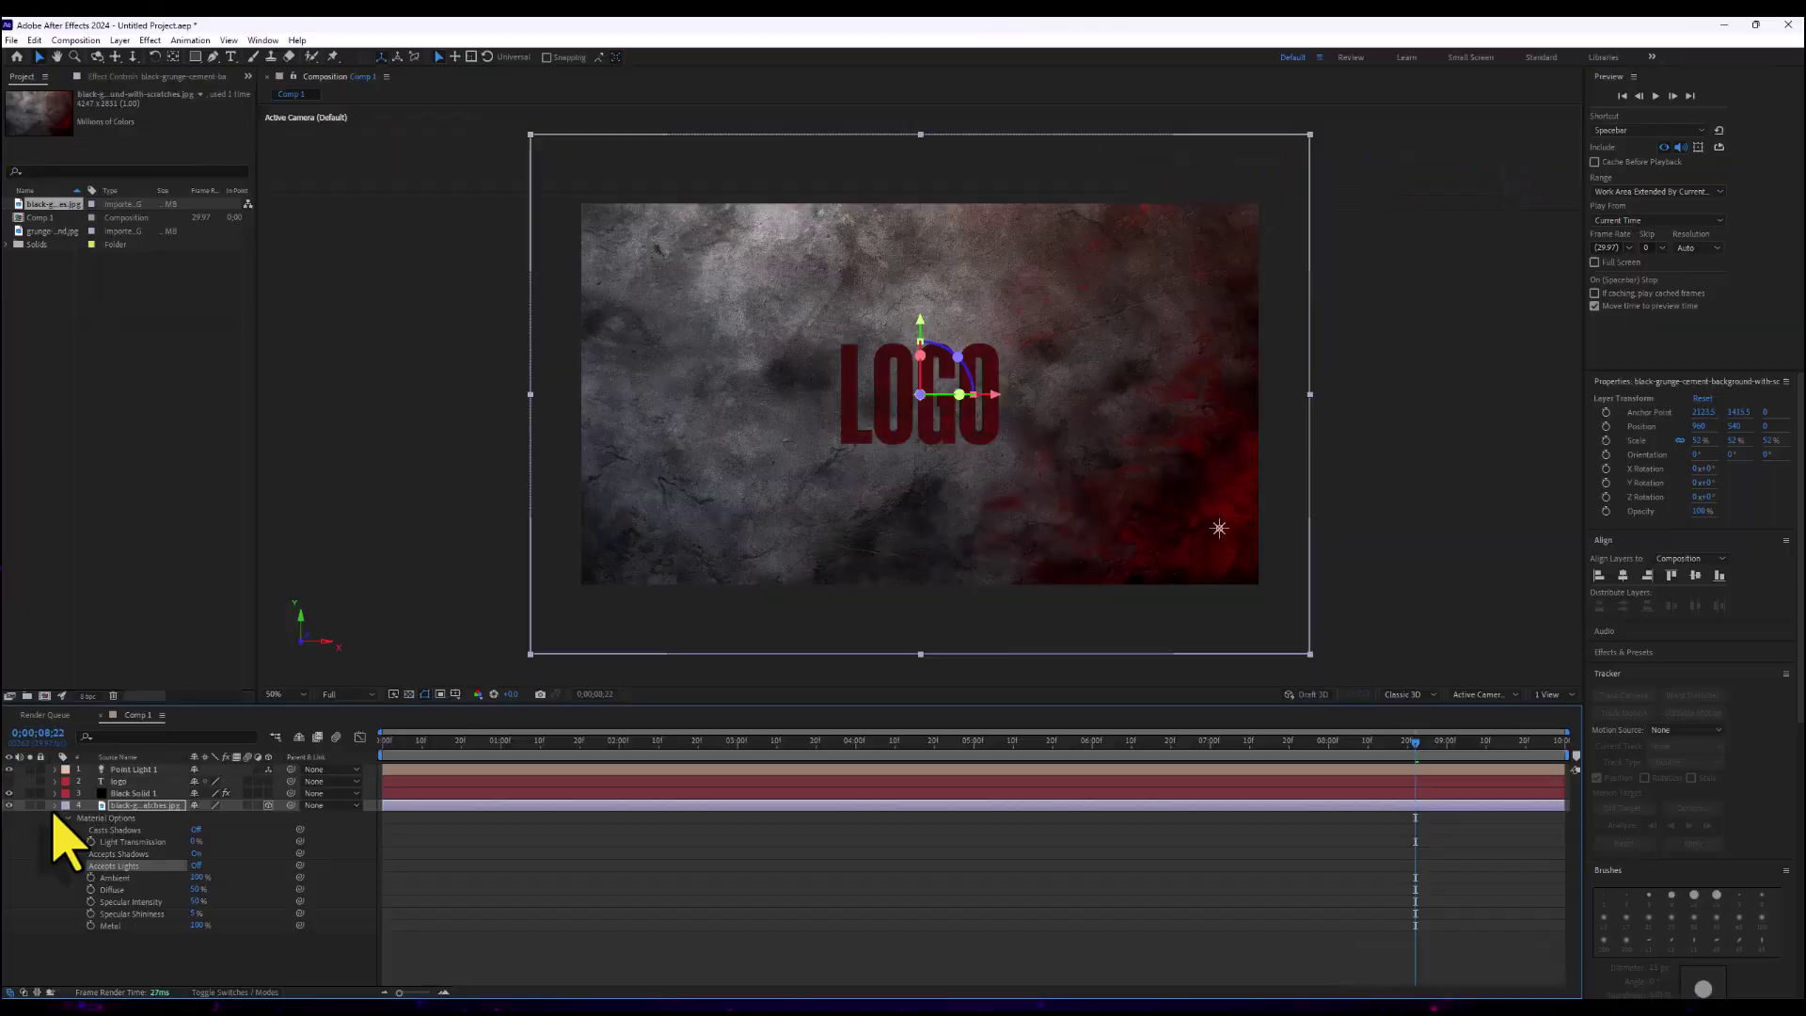
pyautogui.click(55, 806)
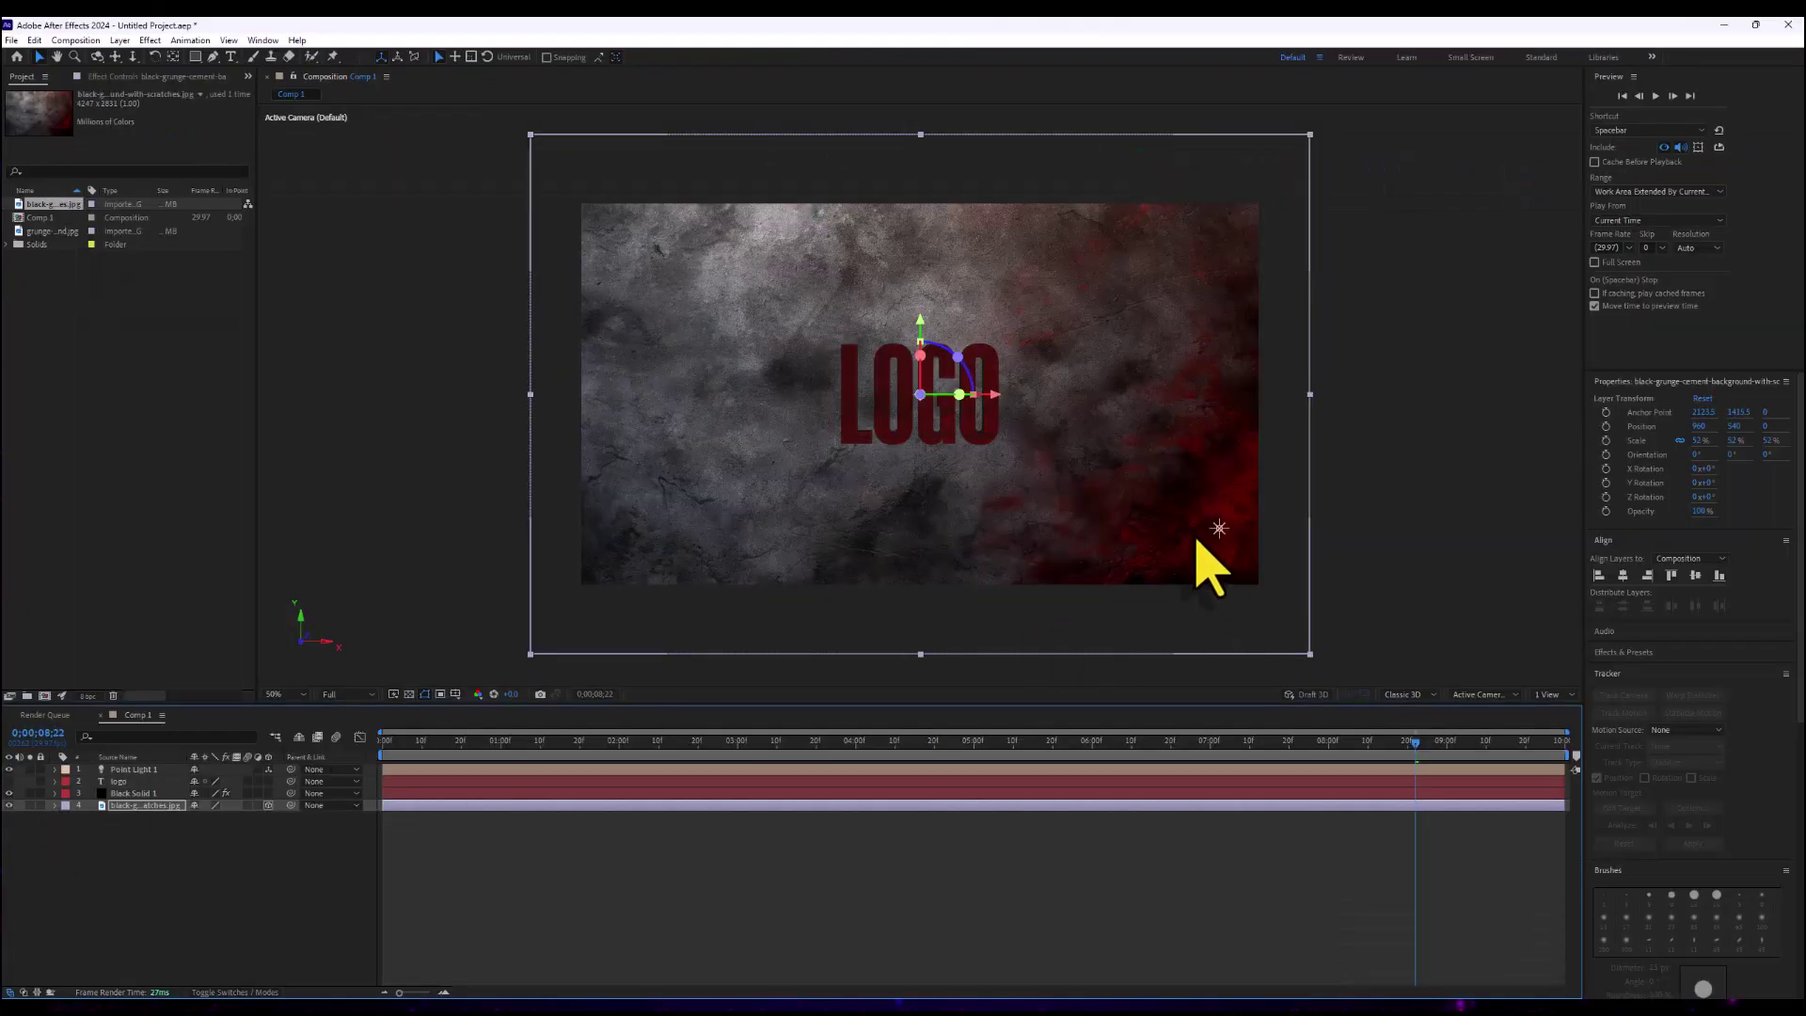
pyautogui.click(1200, 533)
pyautogui.moveTo(1196, 519); pyautogui.dragTo(1134, 517)
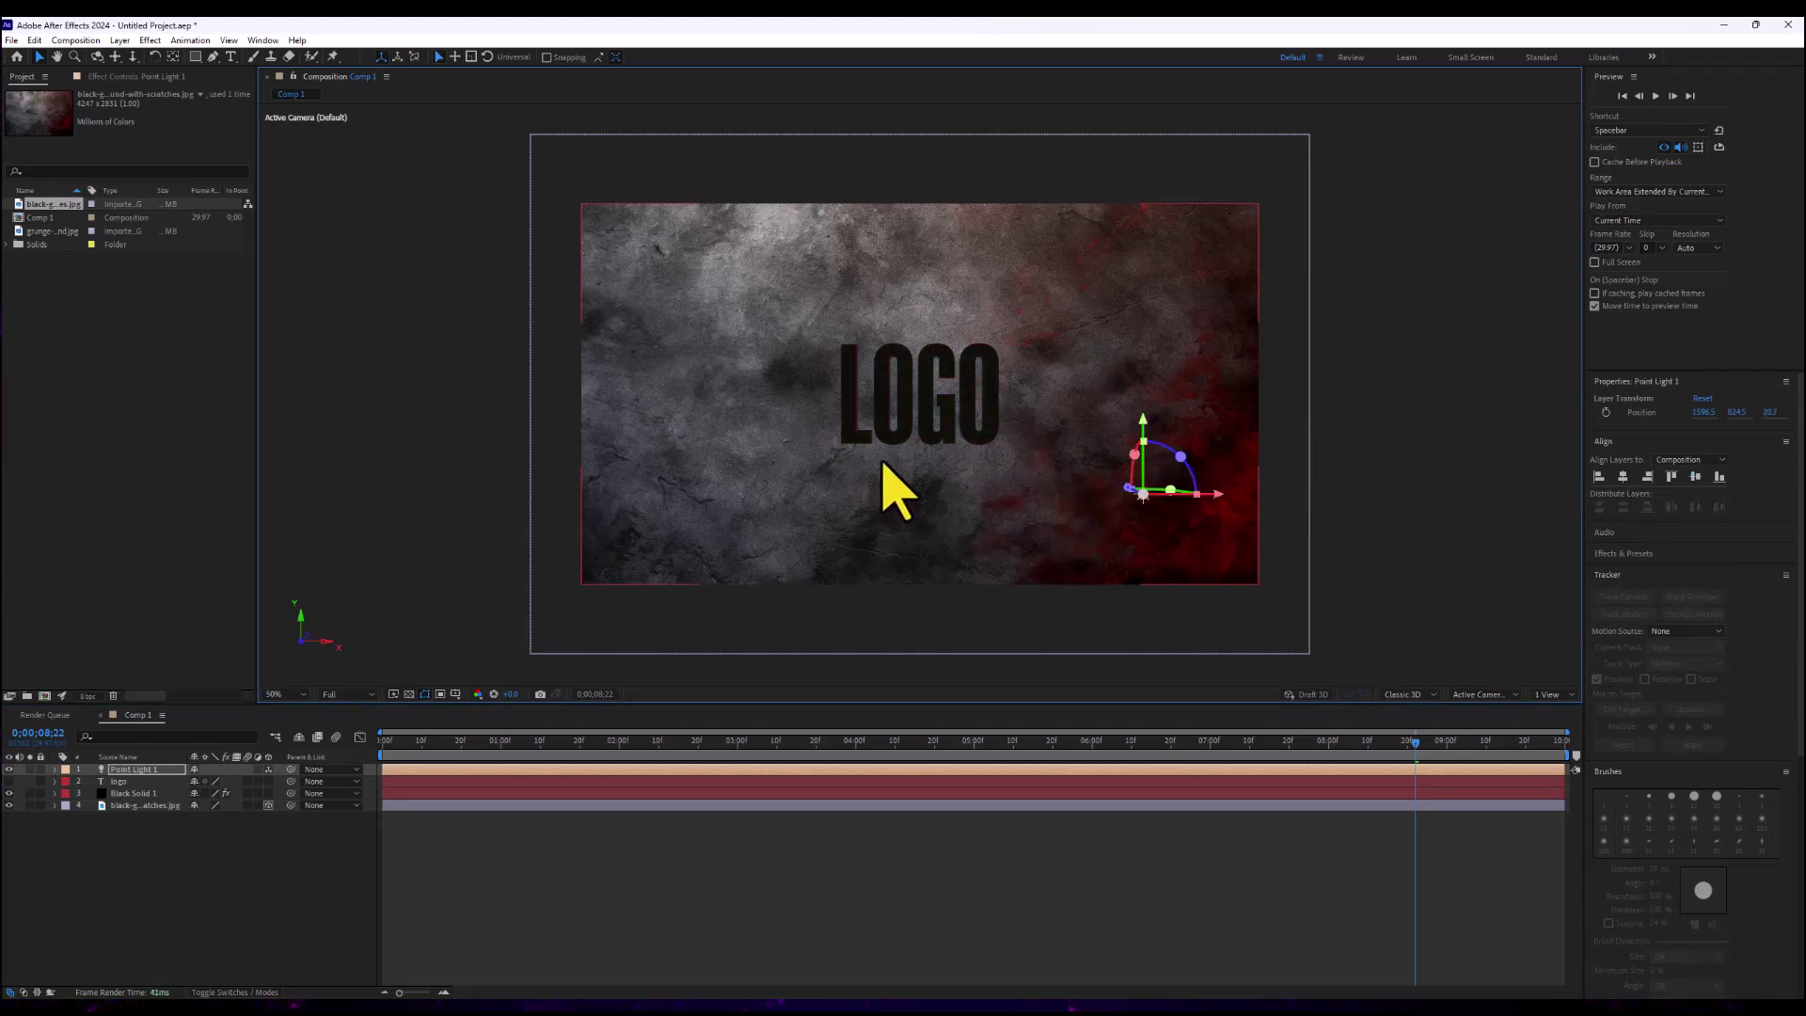
# Duplicate the point light to create Point Light 2 and select it
pyautogui.press('.')
pyautogui.press('.')
pyautogui.press(',')
pyautogui.press(',')
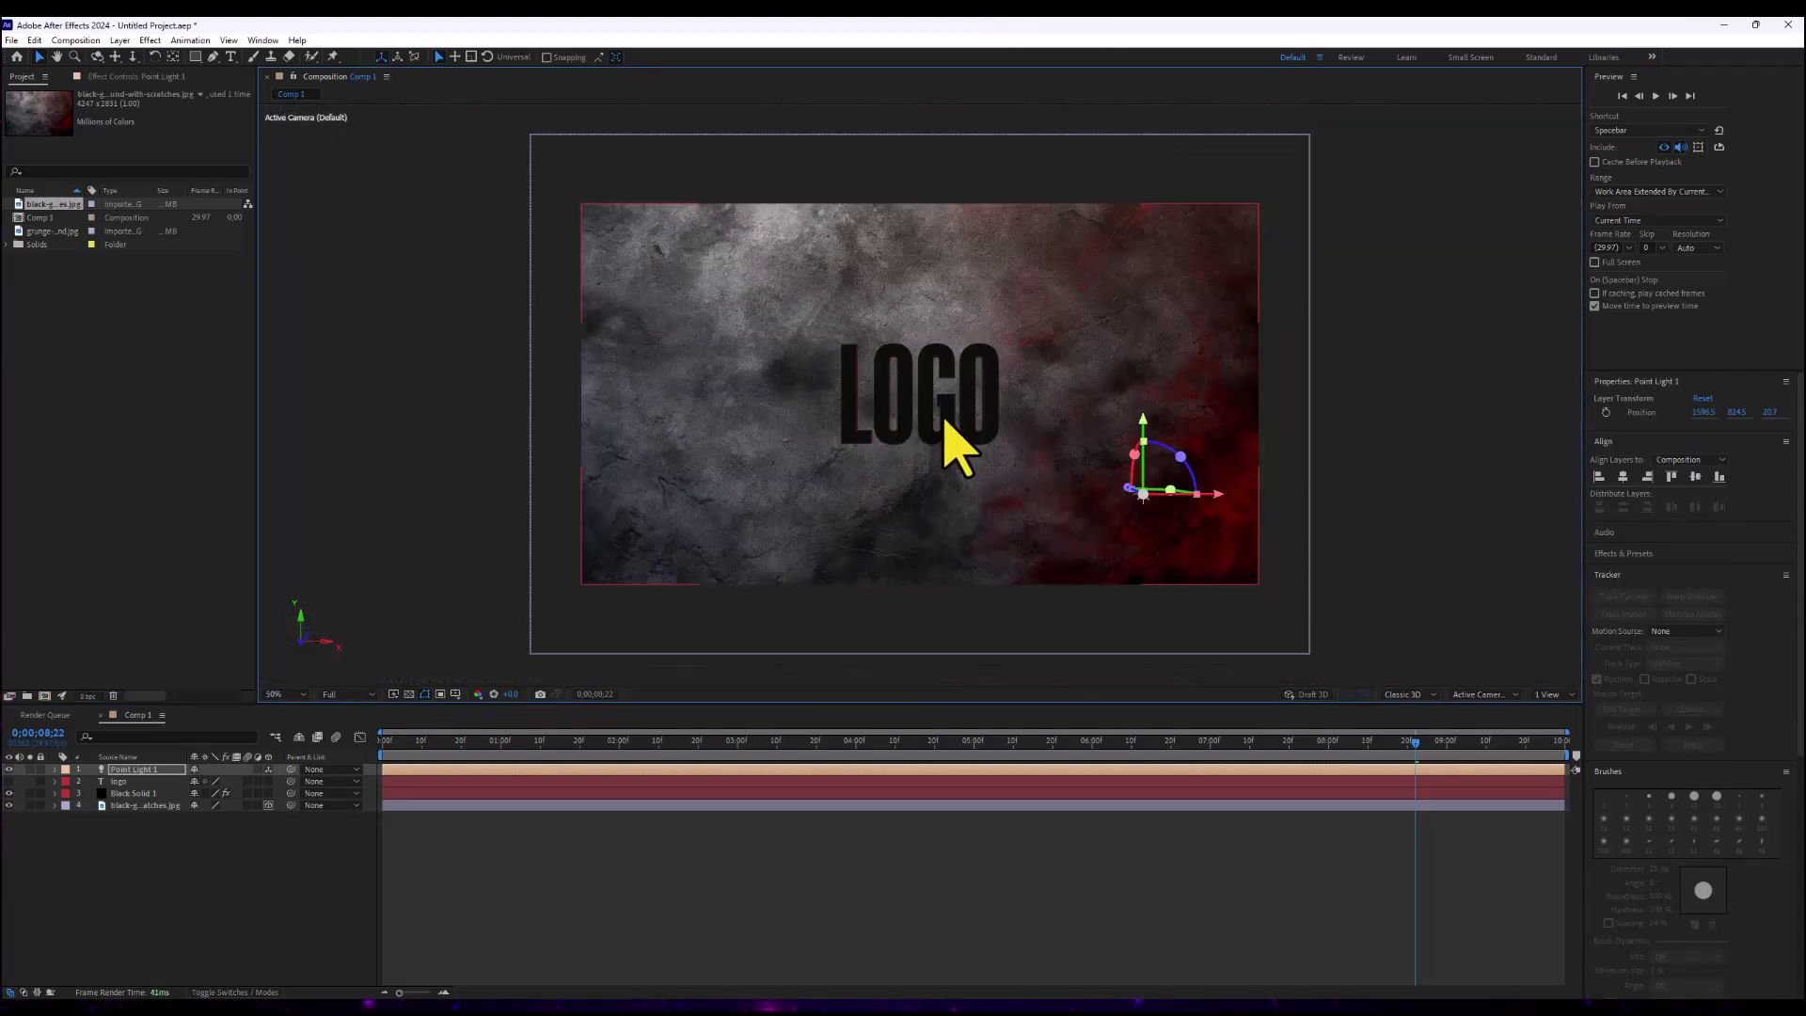
pyautogui.press('.')
pyautogui.press('.')
pyautogui.press(',')
pyautogui.press(',')
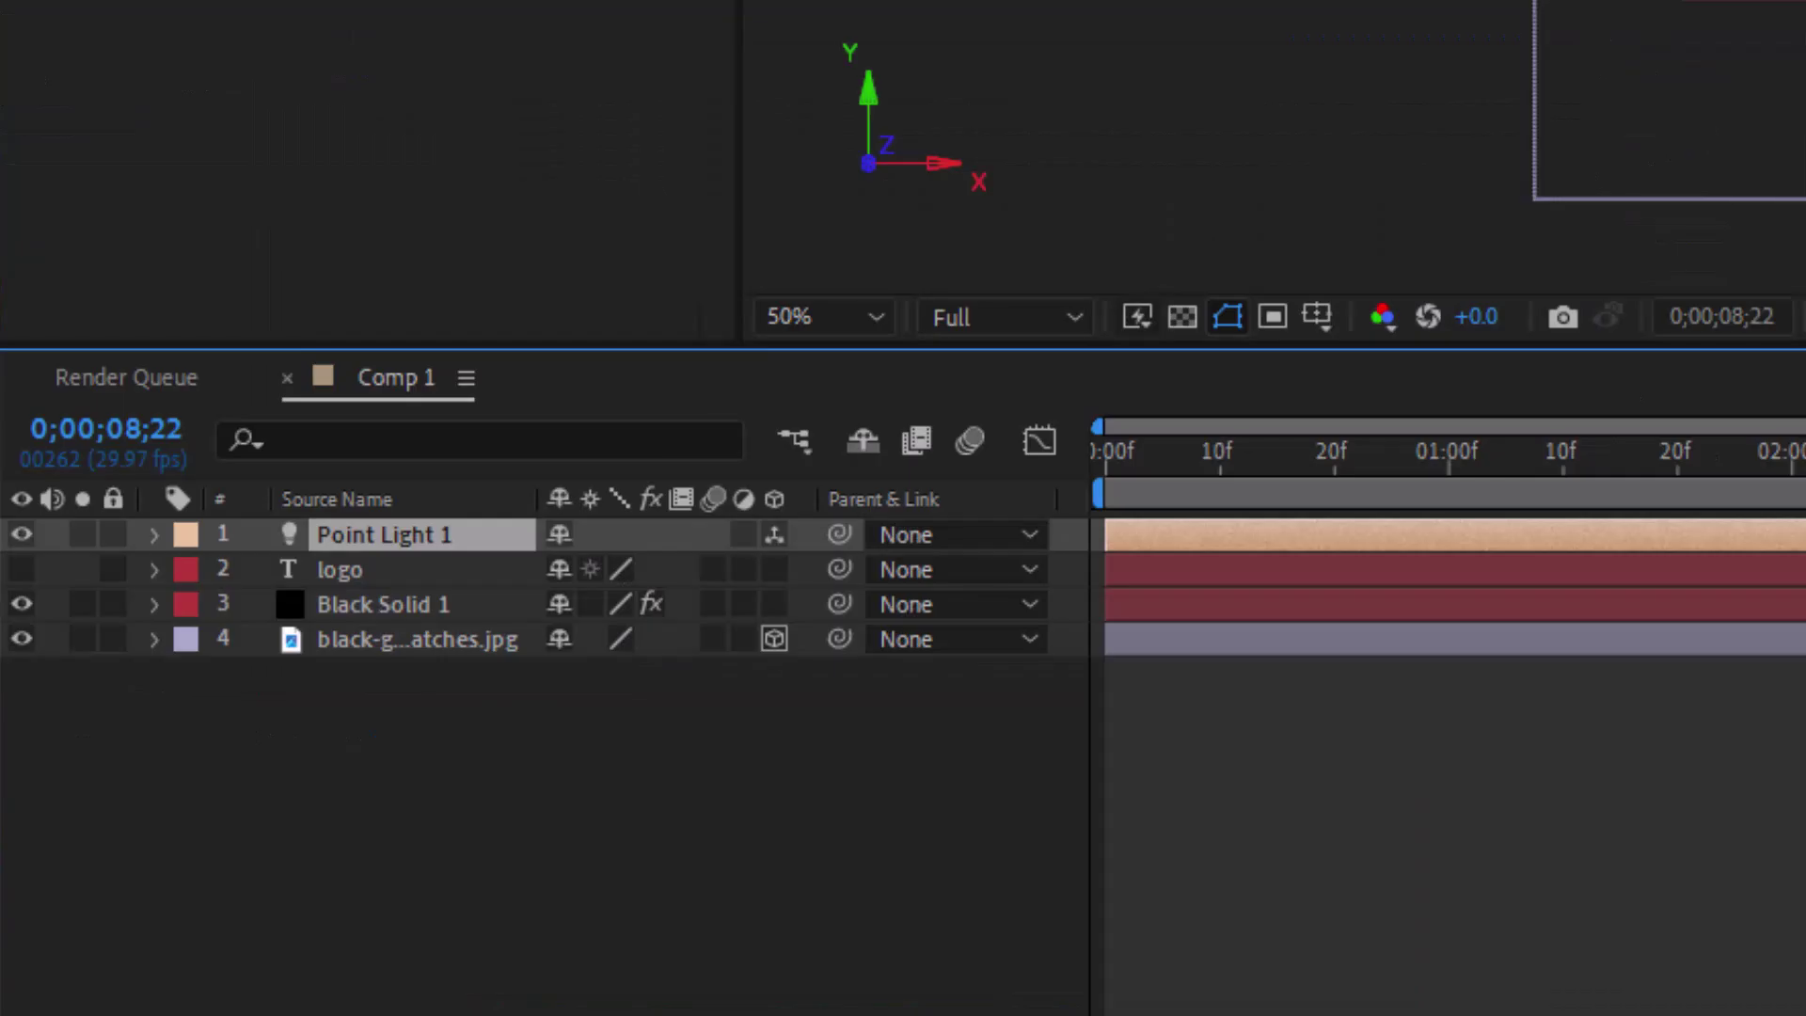
pyautogui.hotkey('ctrl', 'd')
pyautogui.press('\\')
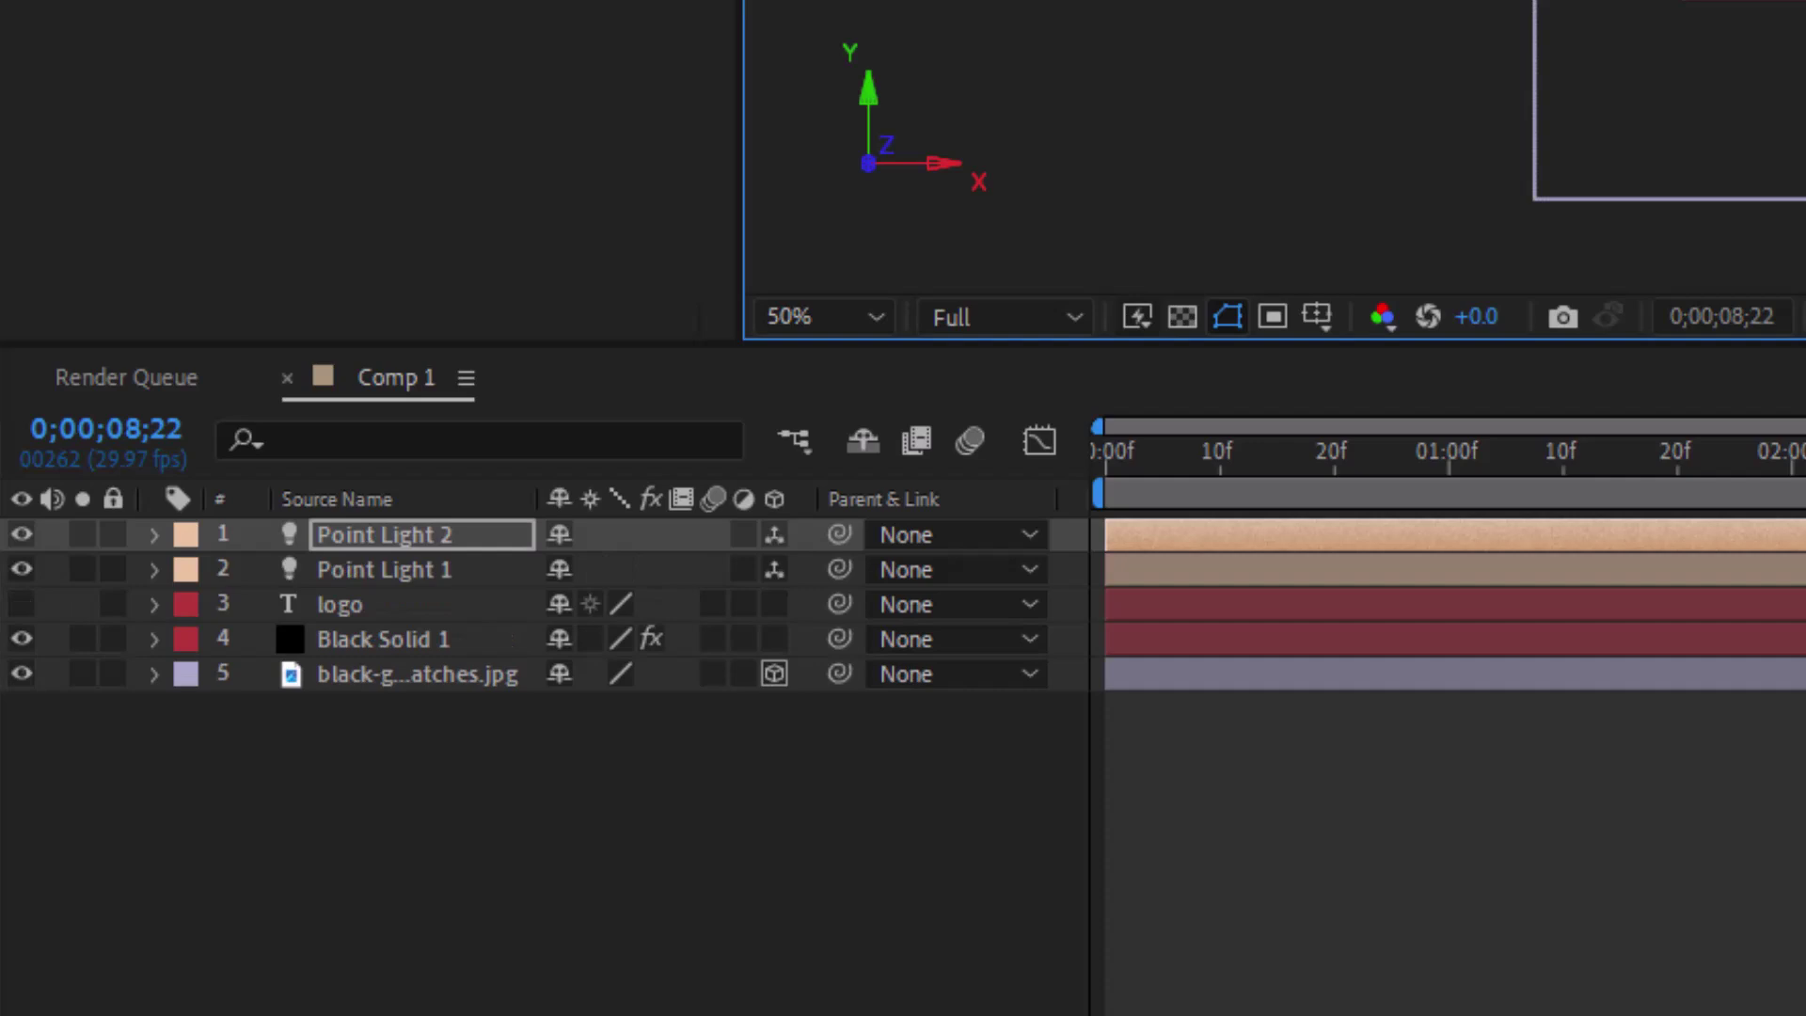
pyautogui.click(404, 534)
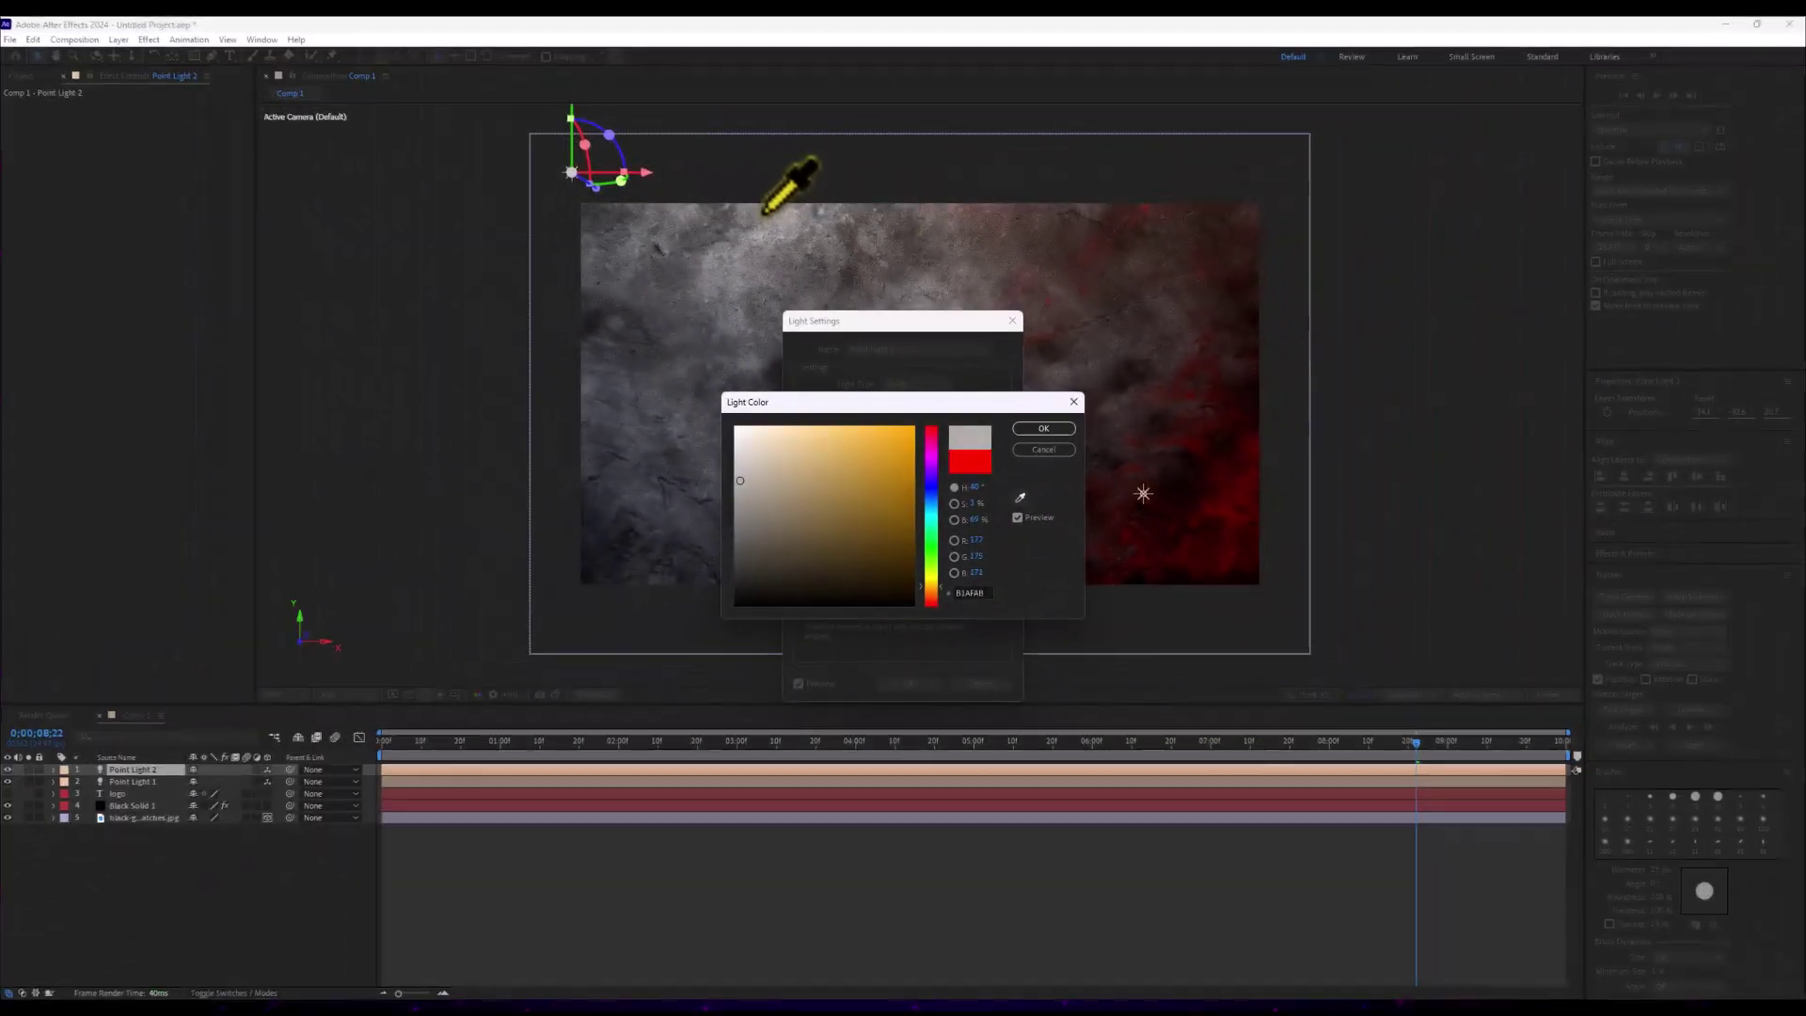
# Give Point Light 2 a light grey colour and push it forward in depth, in front of the LOGO
pyautogui.click(591, 435)
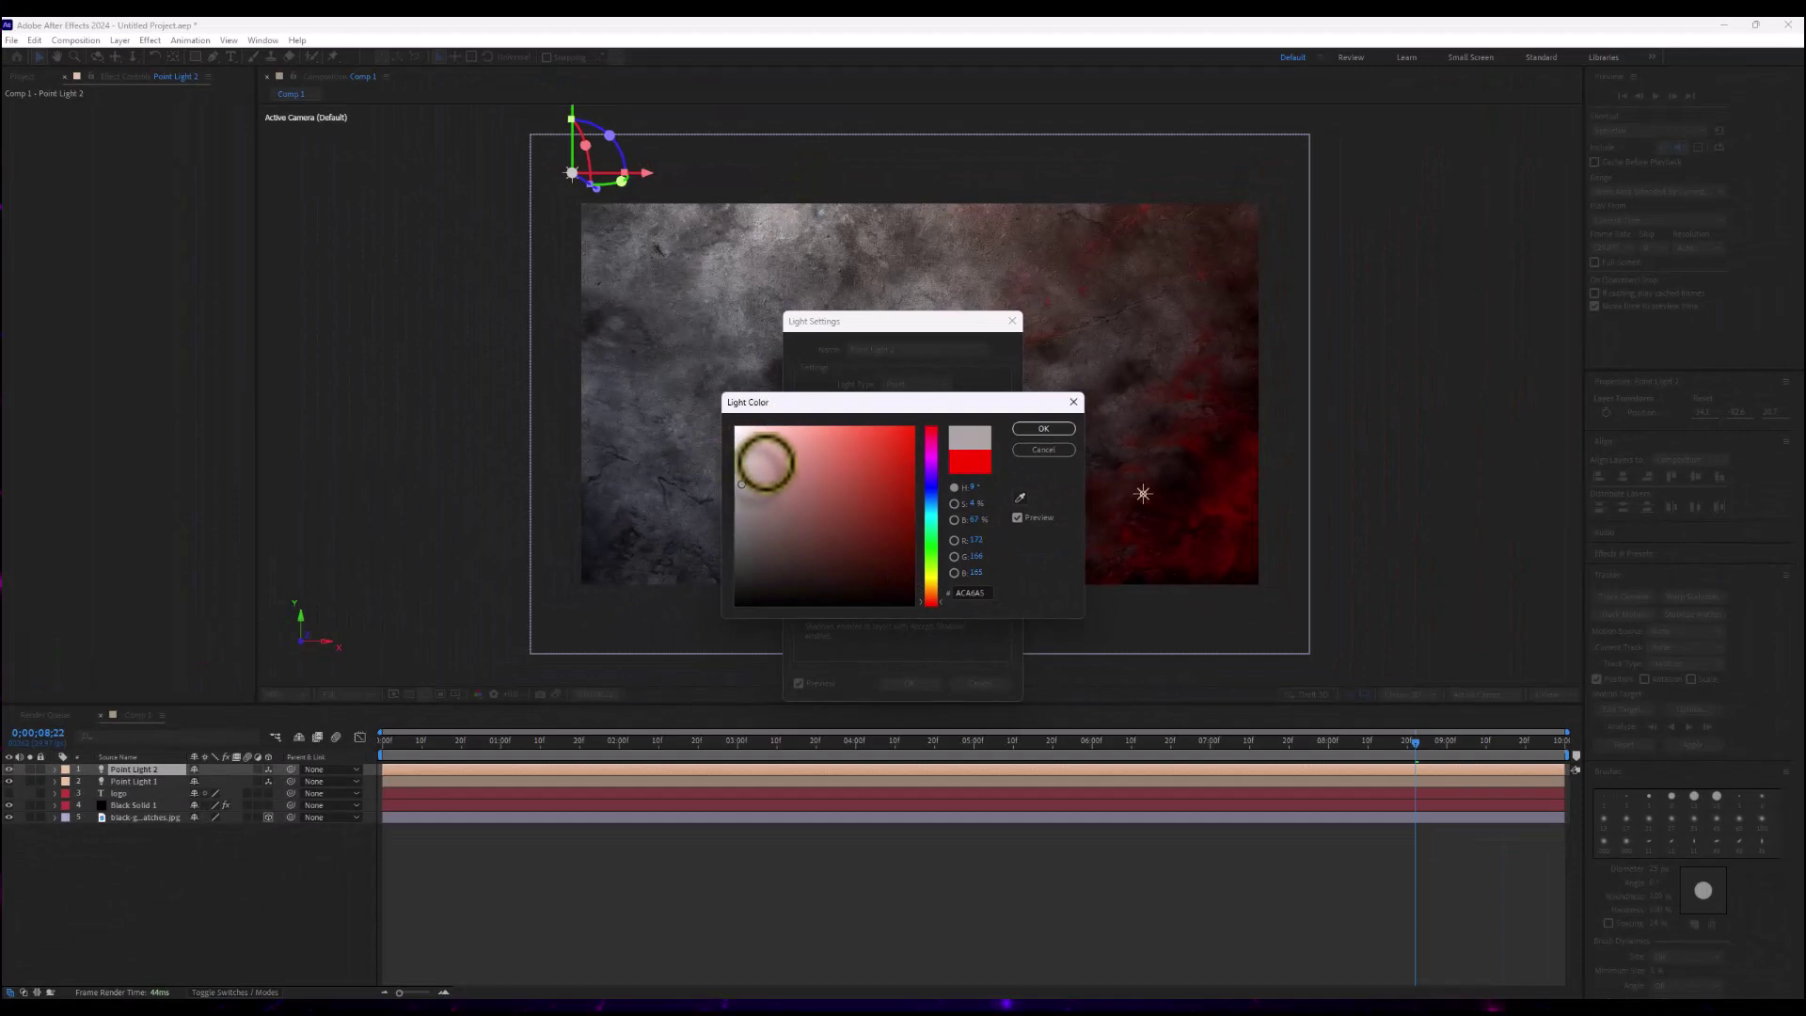
pyautogui.click(1043, 428)
pyautogui.click(909, 683)
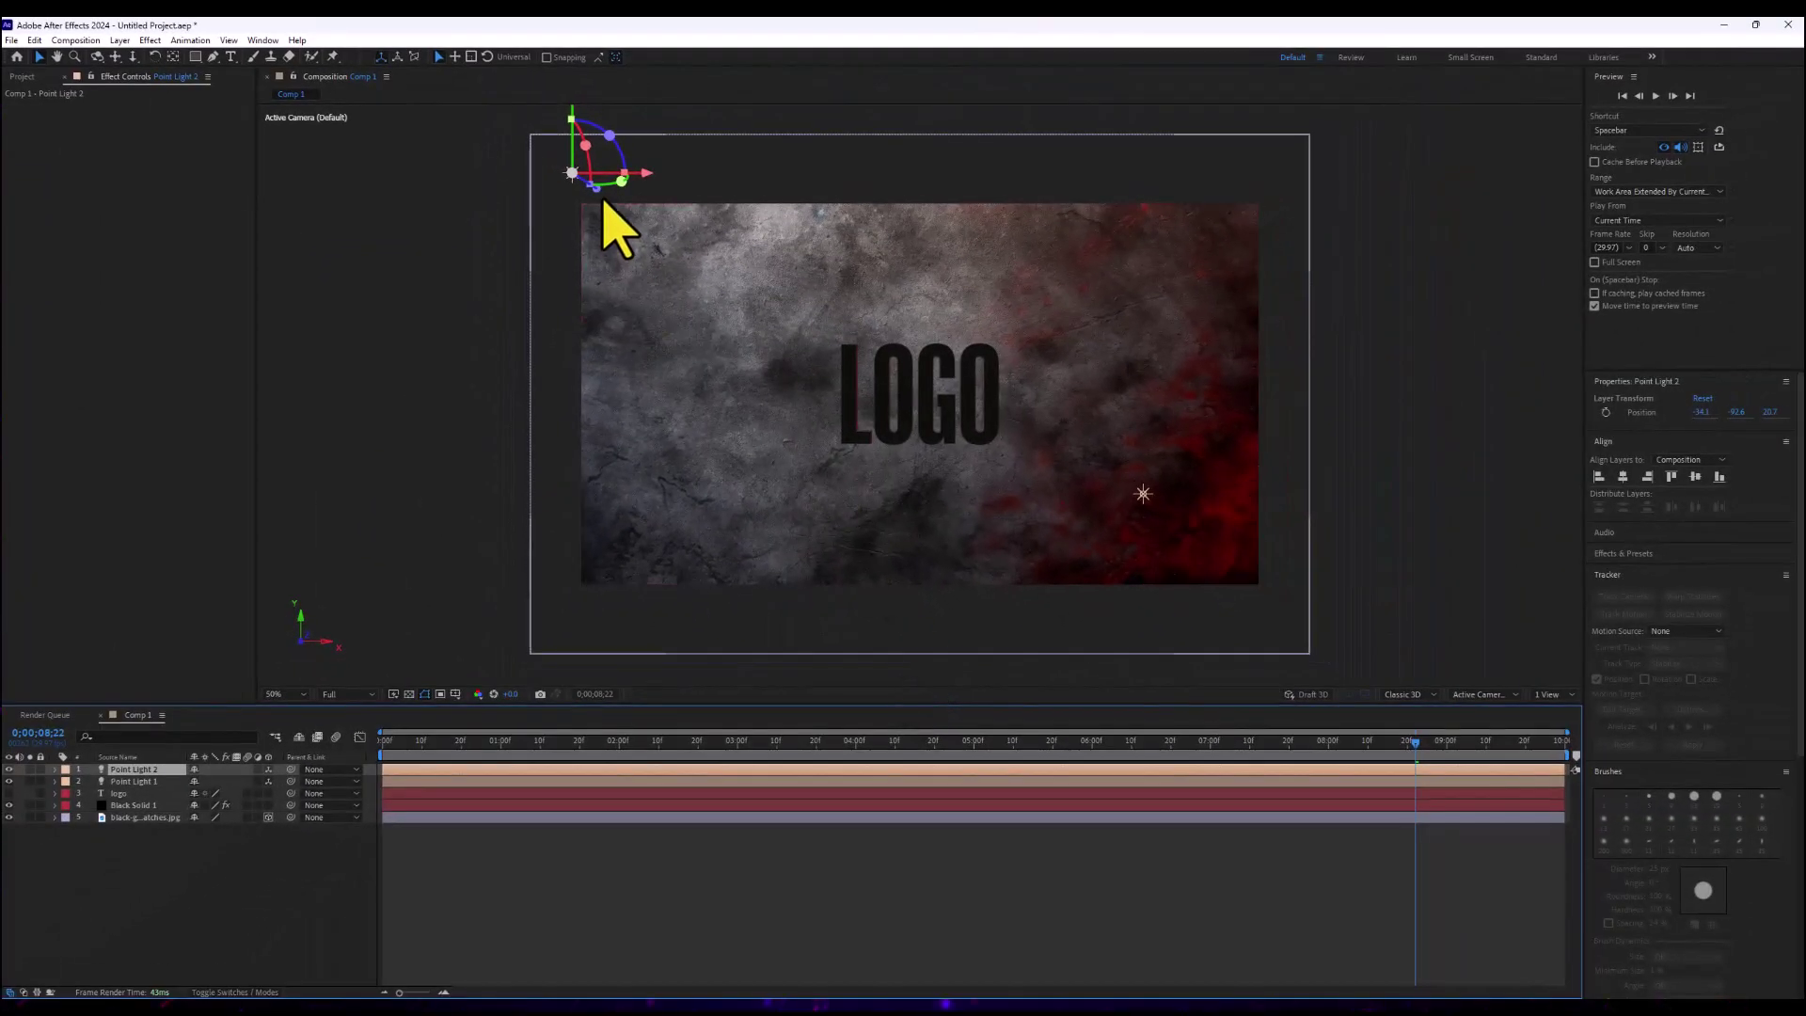
pyautogui.moveTo(597, 197); pyautogui.dragTo(577, 196)
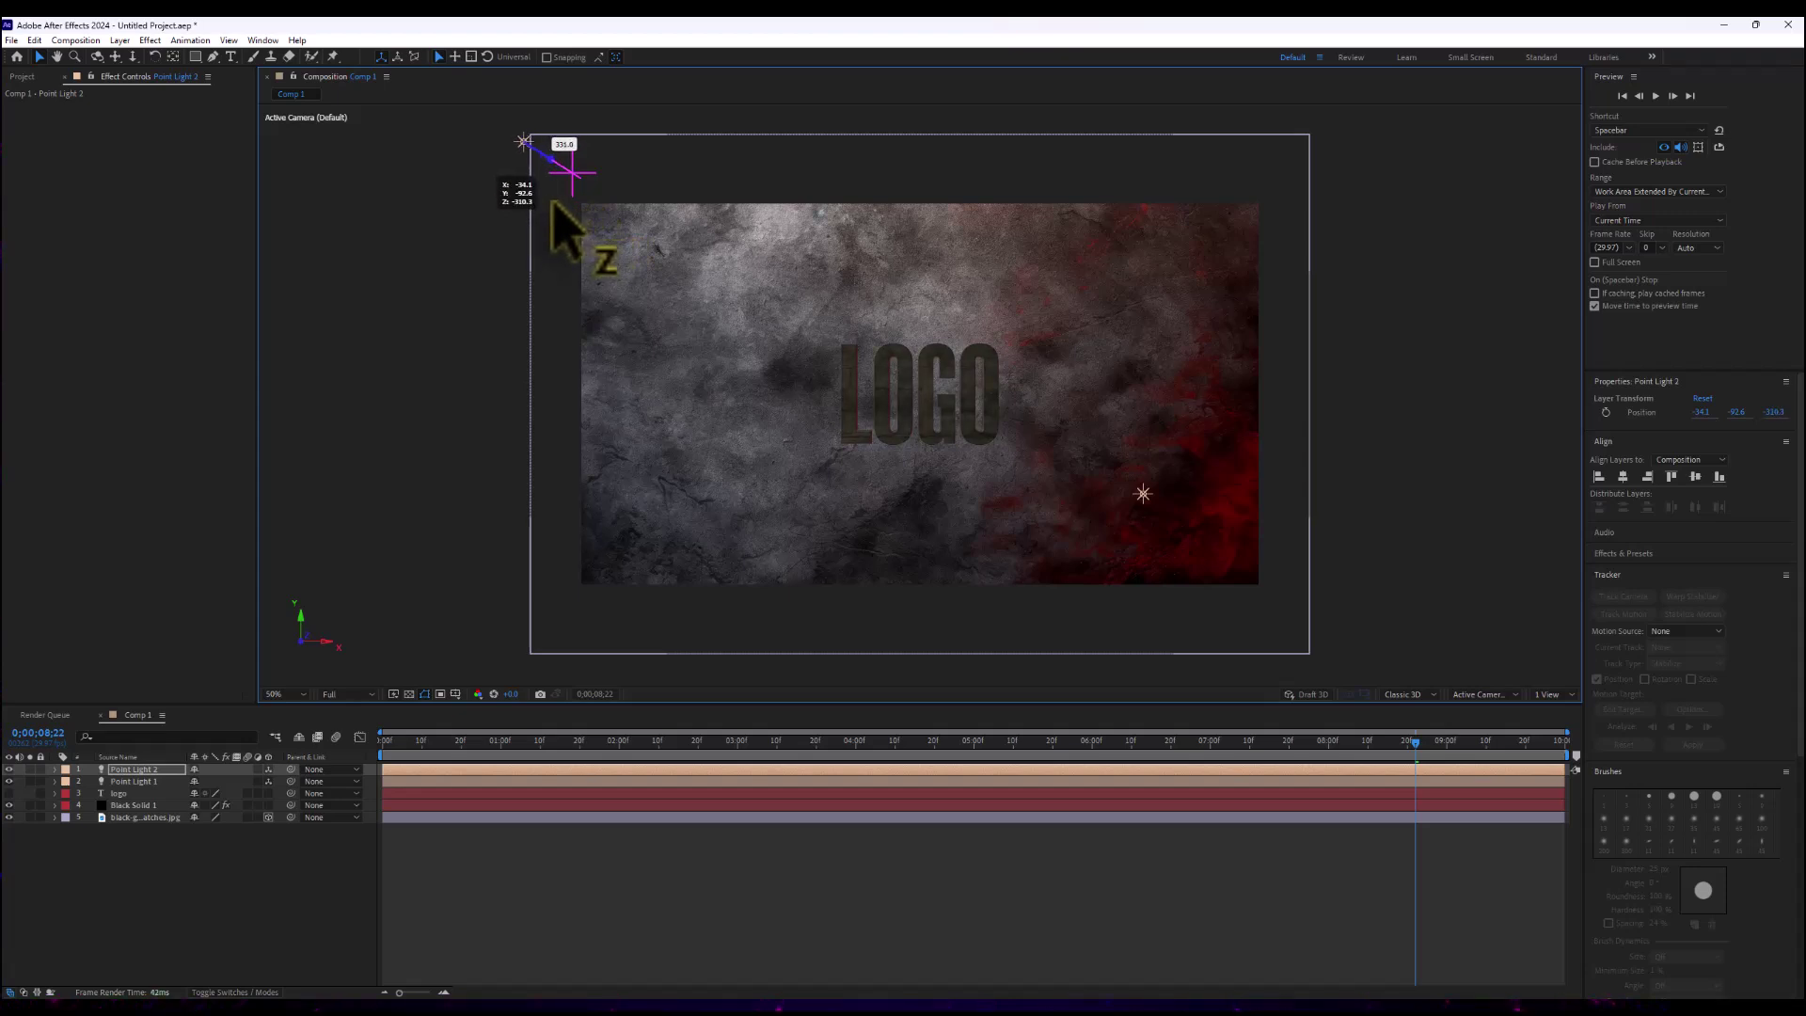
pyautogui.scroll(4, 973, 489)
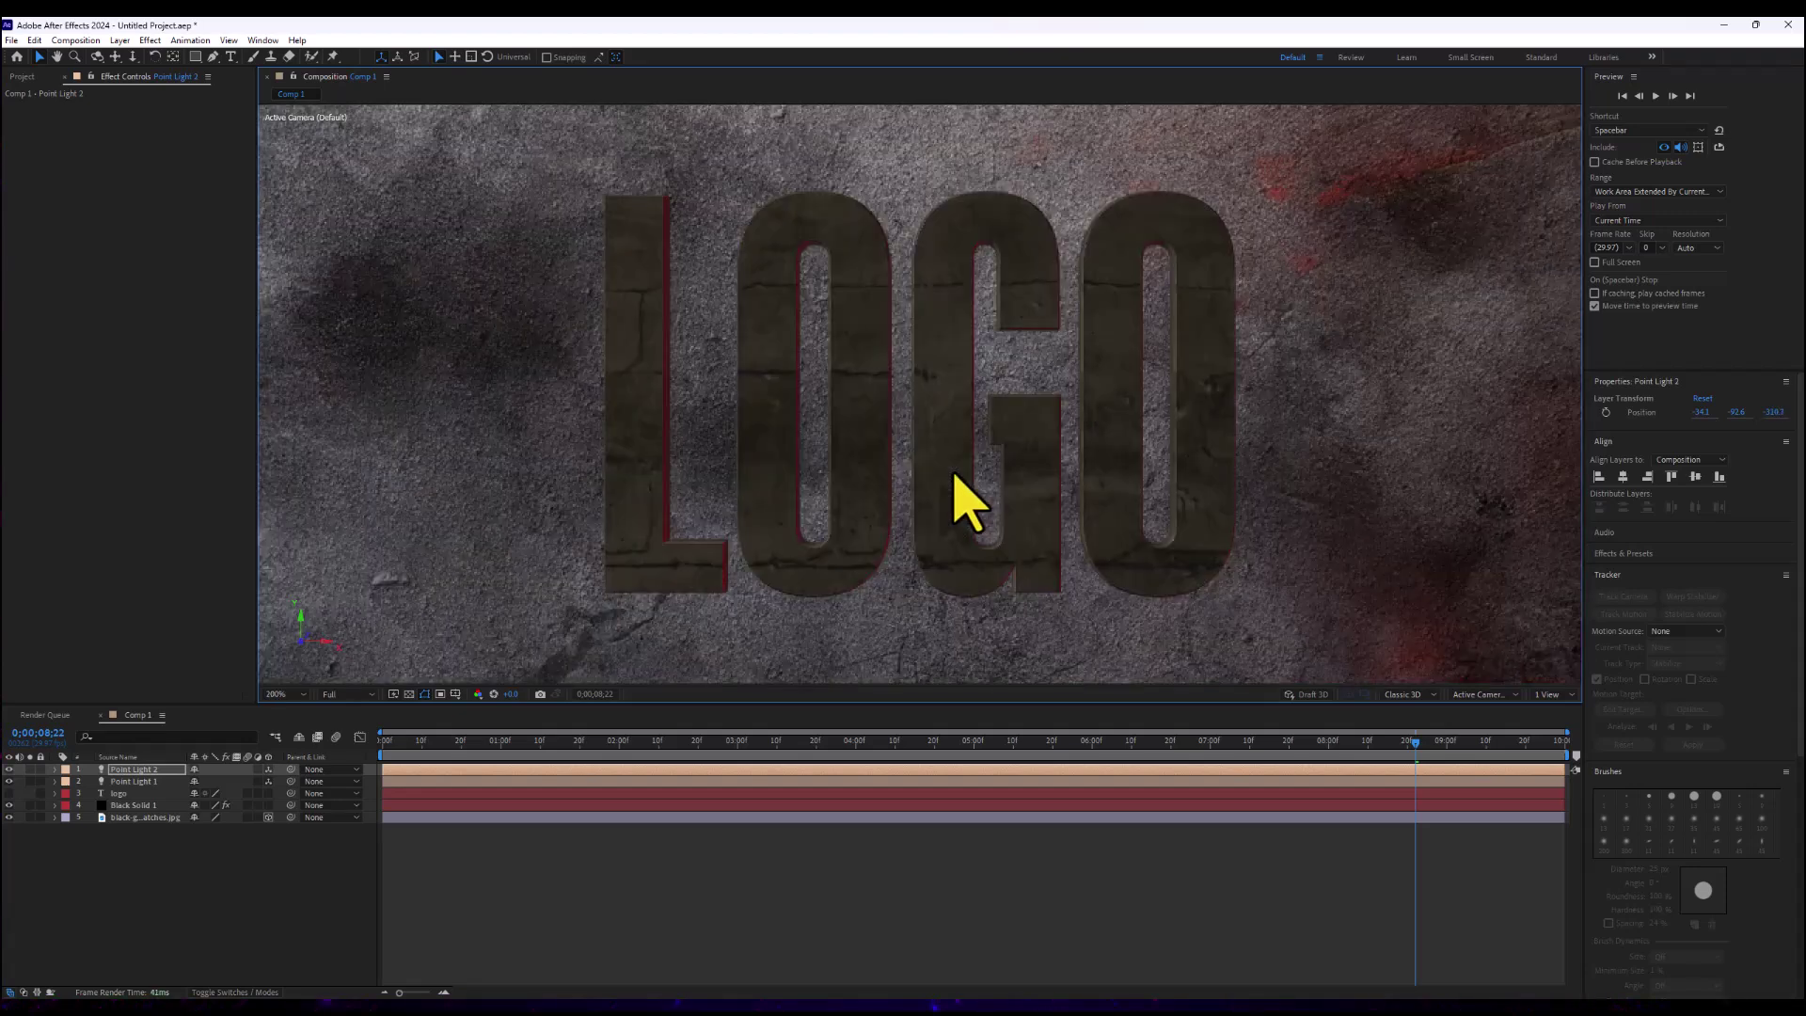
pyautogui.scroll(-2, 964, 498)
# Turn on Ray-Traced shadows in Black Solid 1's Element render settings
pyautogui.click(121, 806)
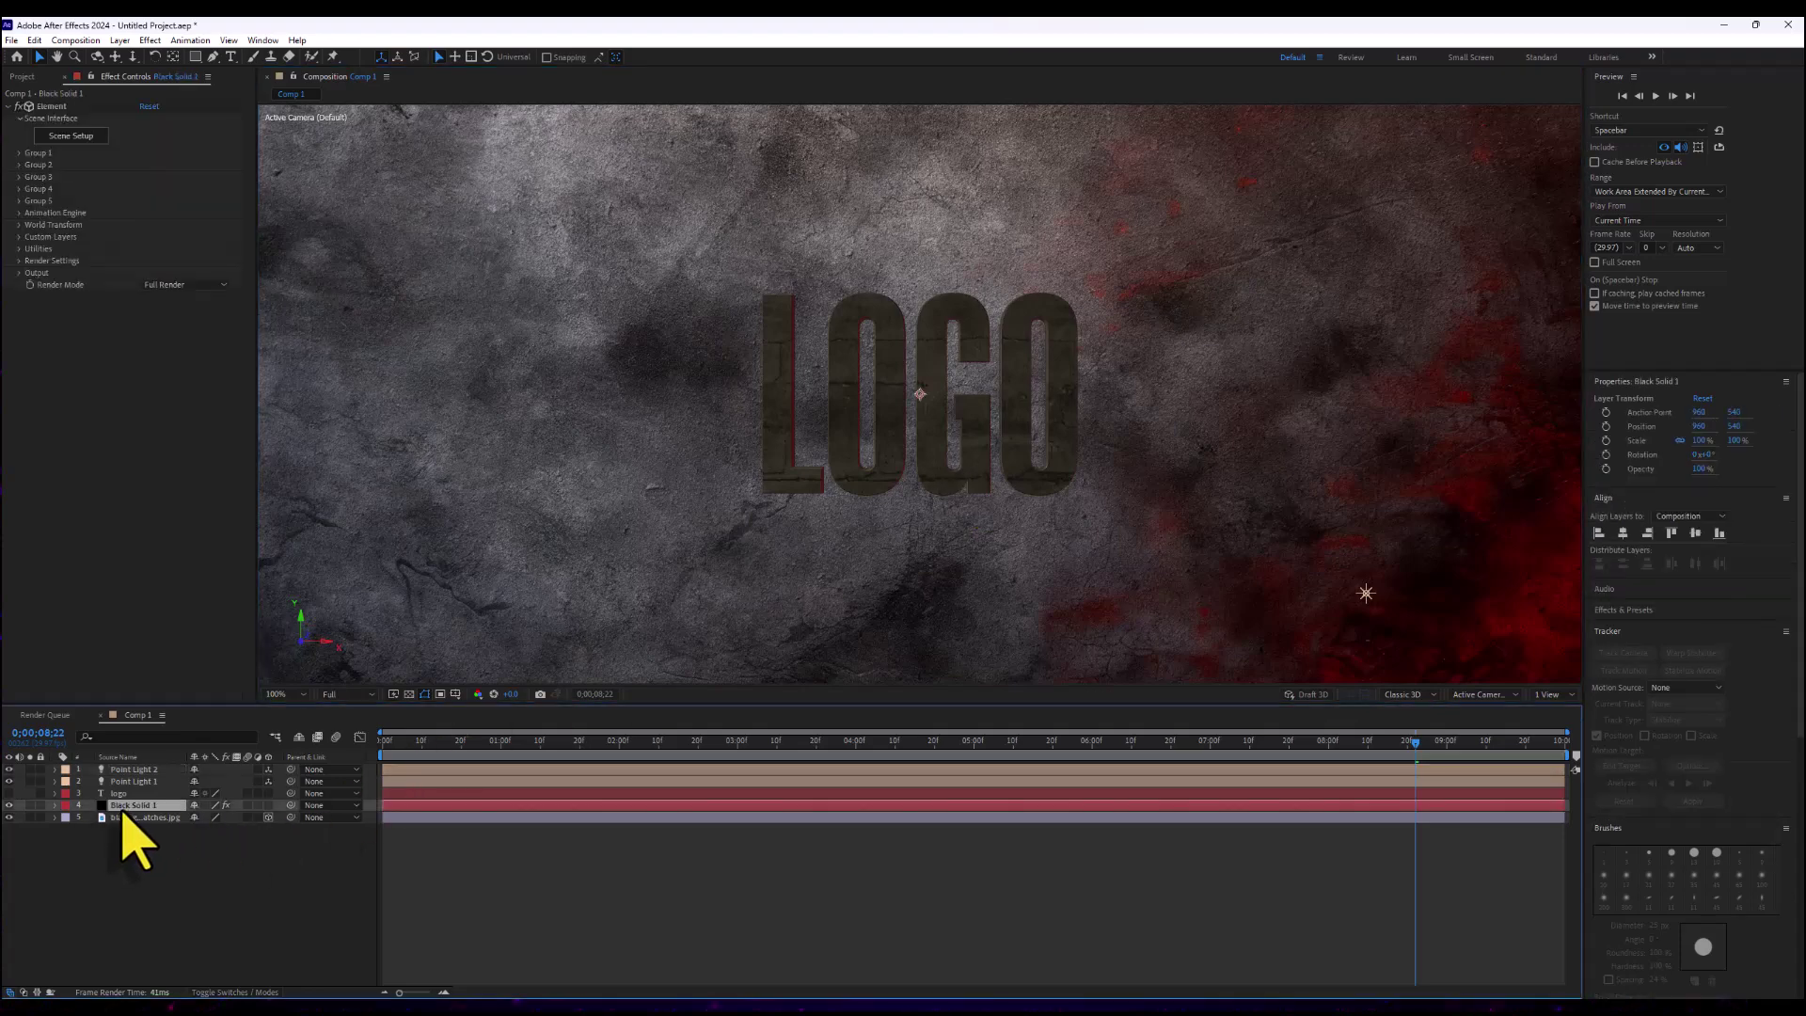
pyautogui.click(18, 274)
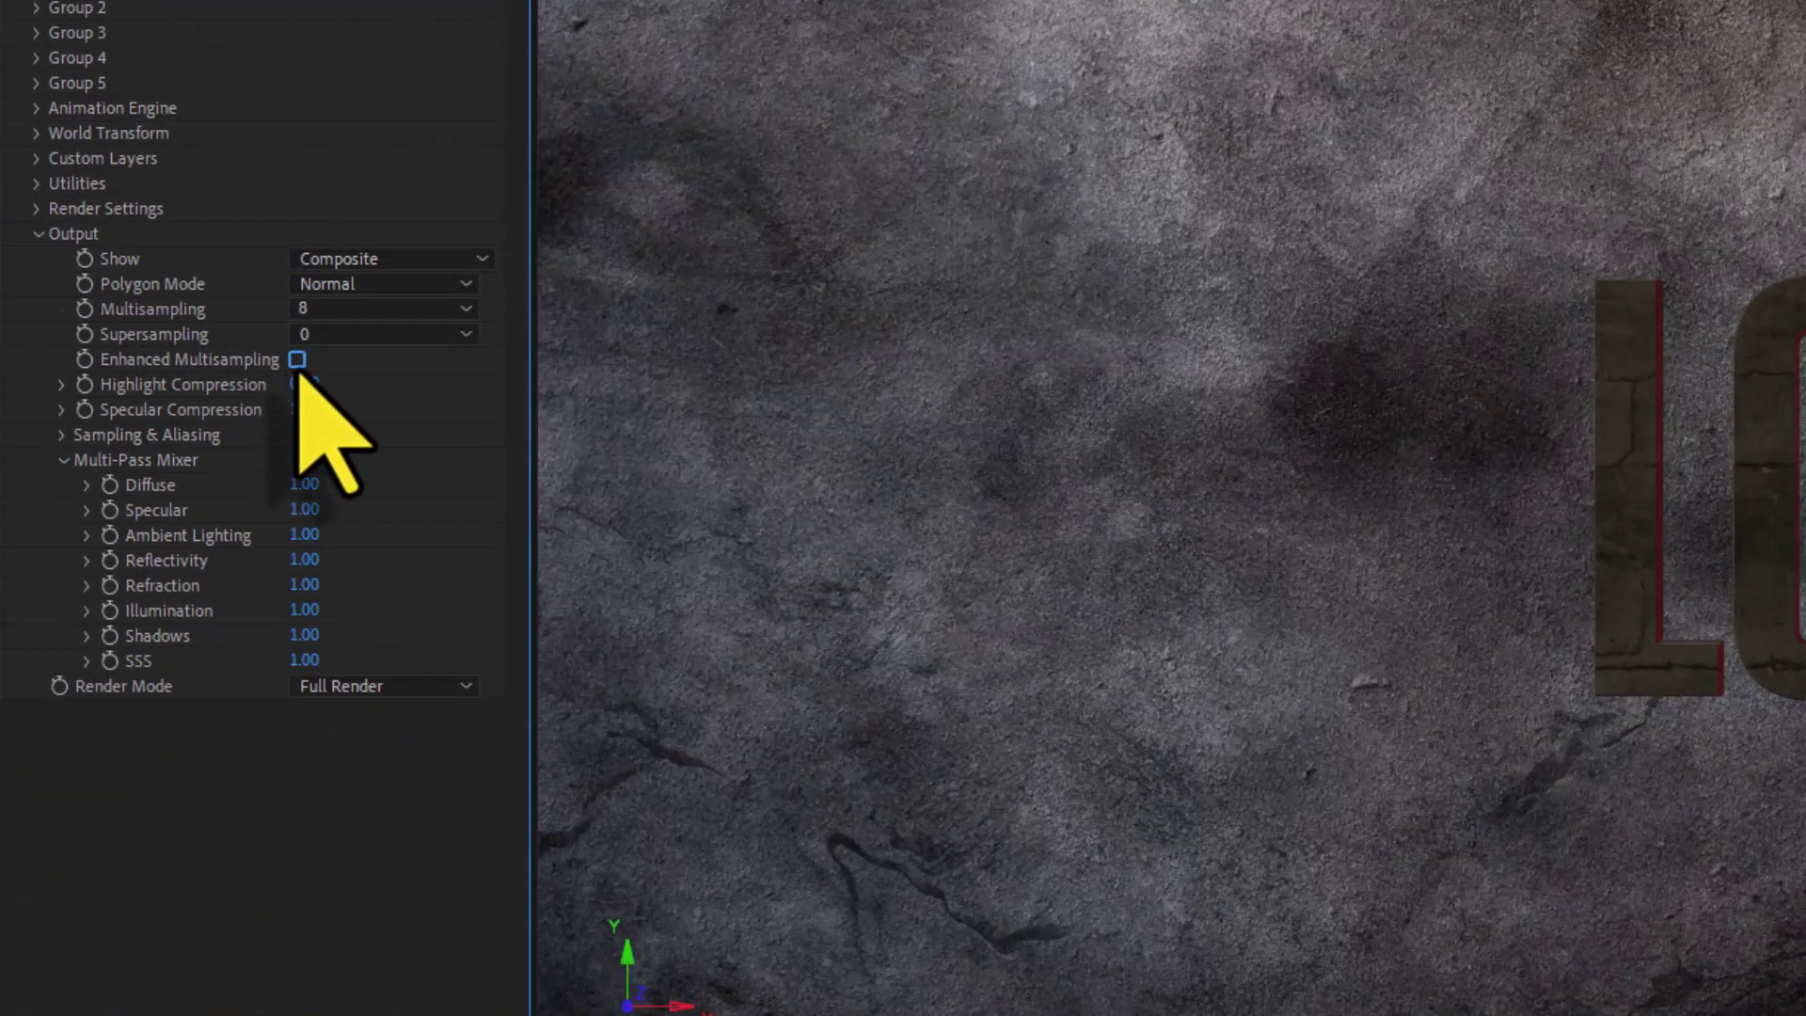
pyautogui.click(329, 335)
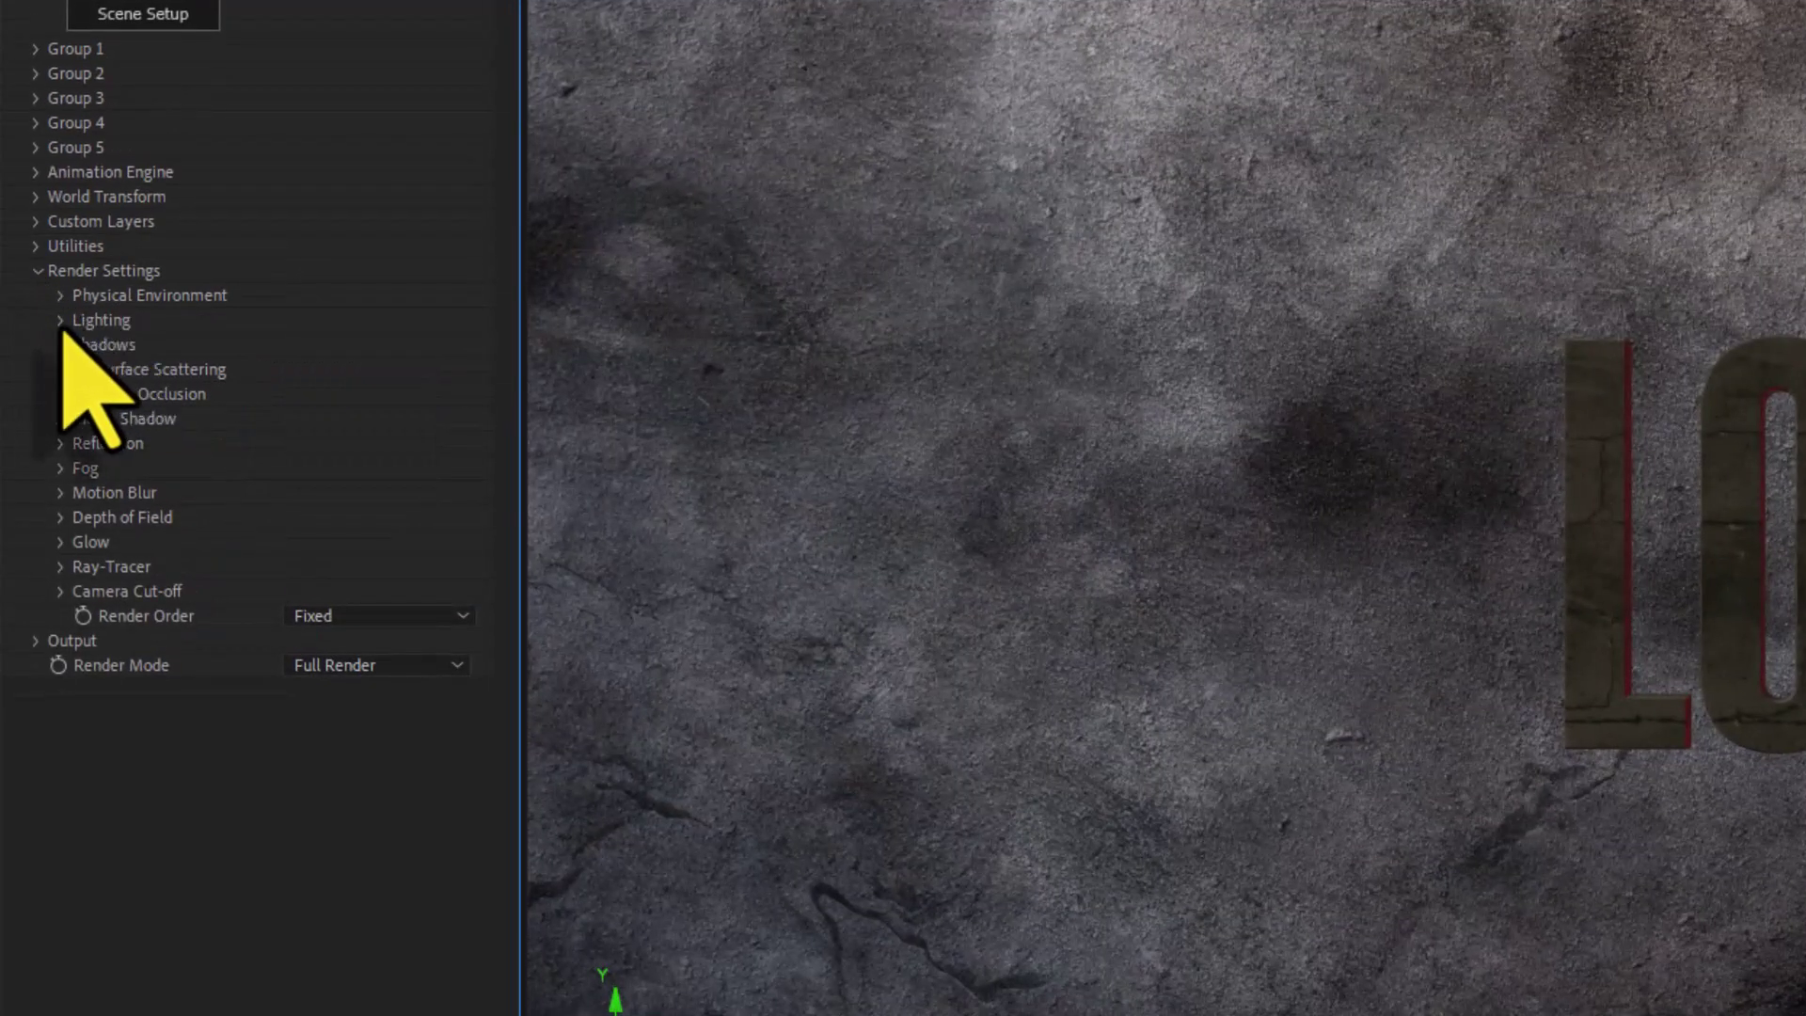
pyautogui.click(61, 345)
pyautogui.click(291, 370)
pyautogui.click(325, 393)
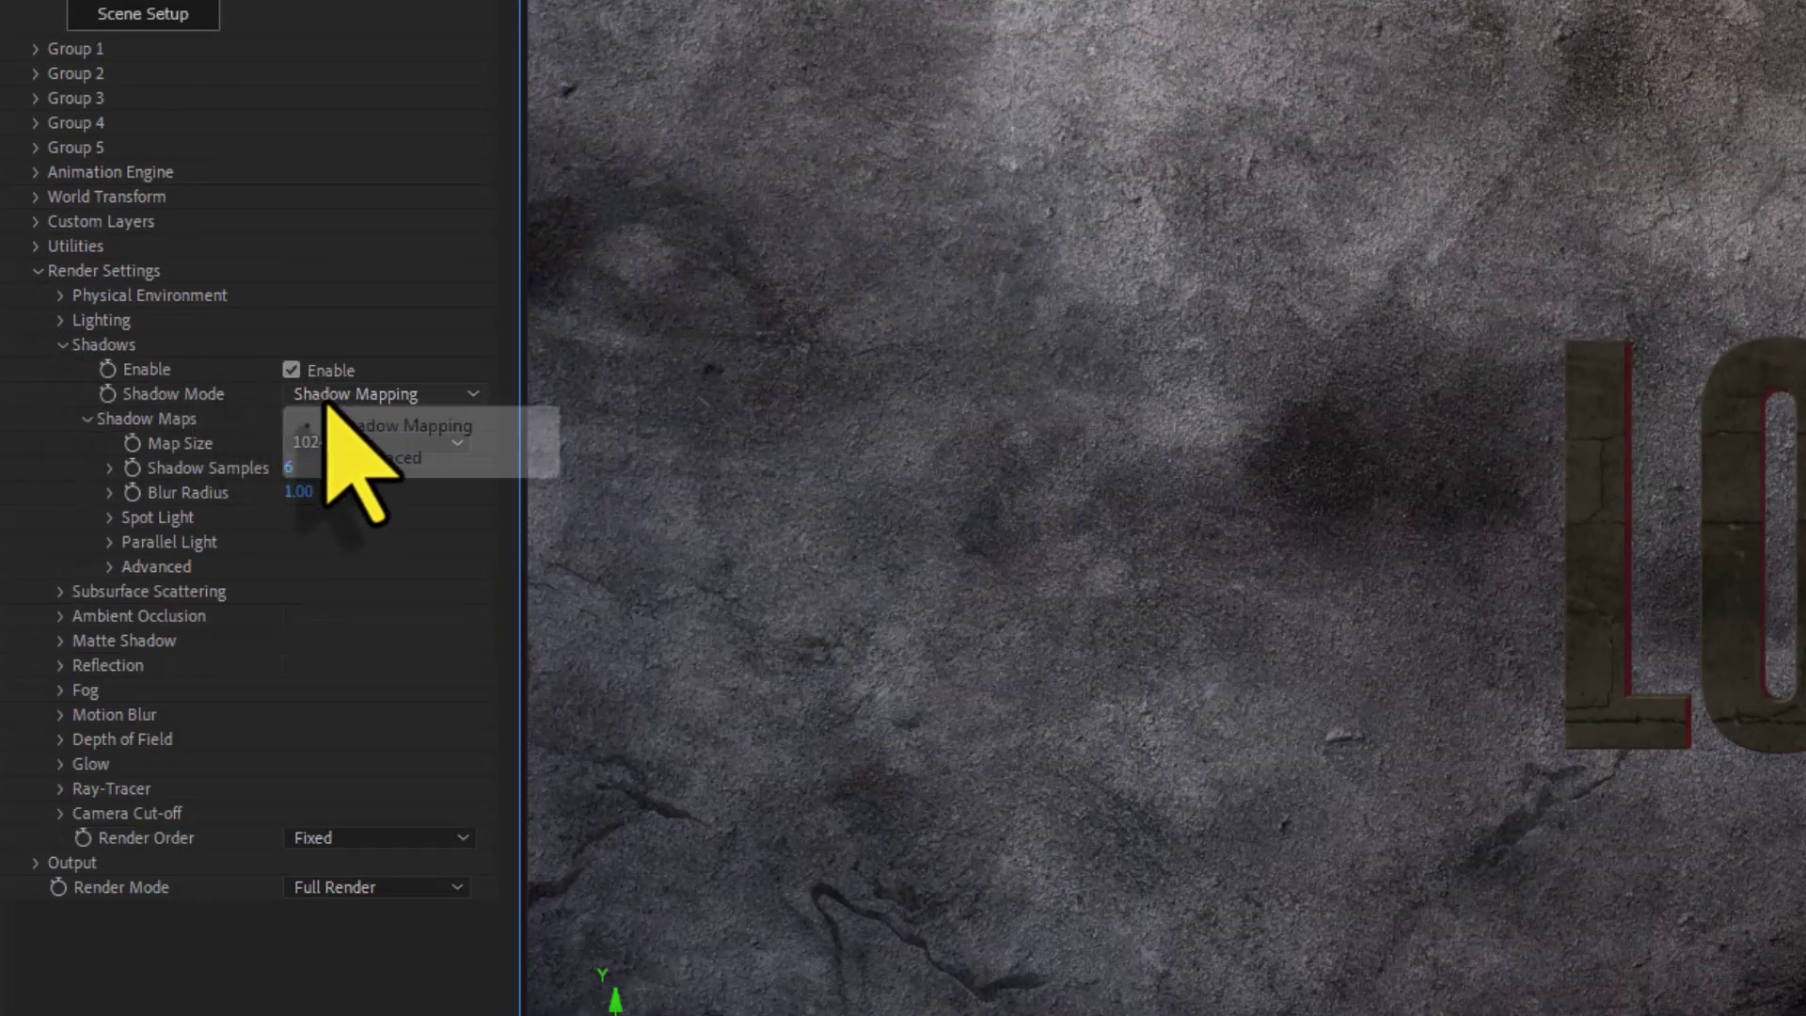
pyautogui.click(374, 458)
# Set Element's Add Lighting preset to Dramatic
pyautogui.click(60, 321)
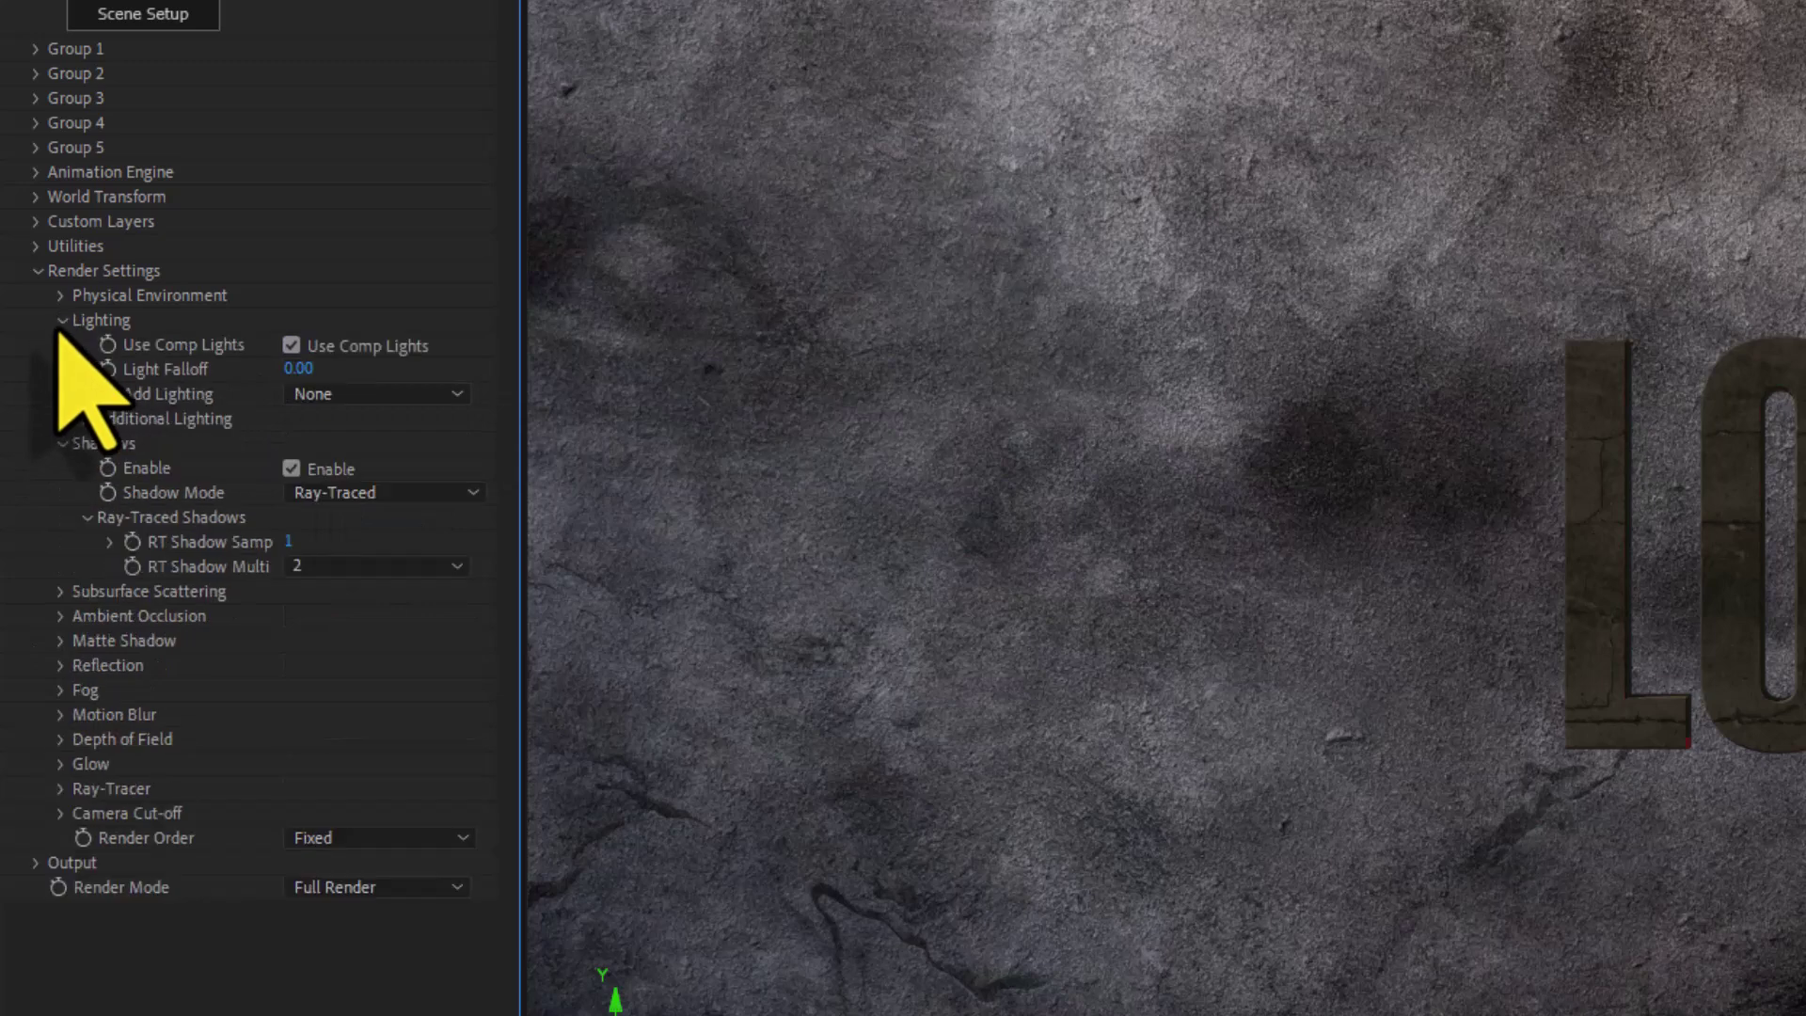
pyautogui.click(342, 395)
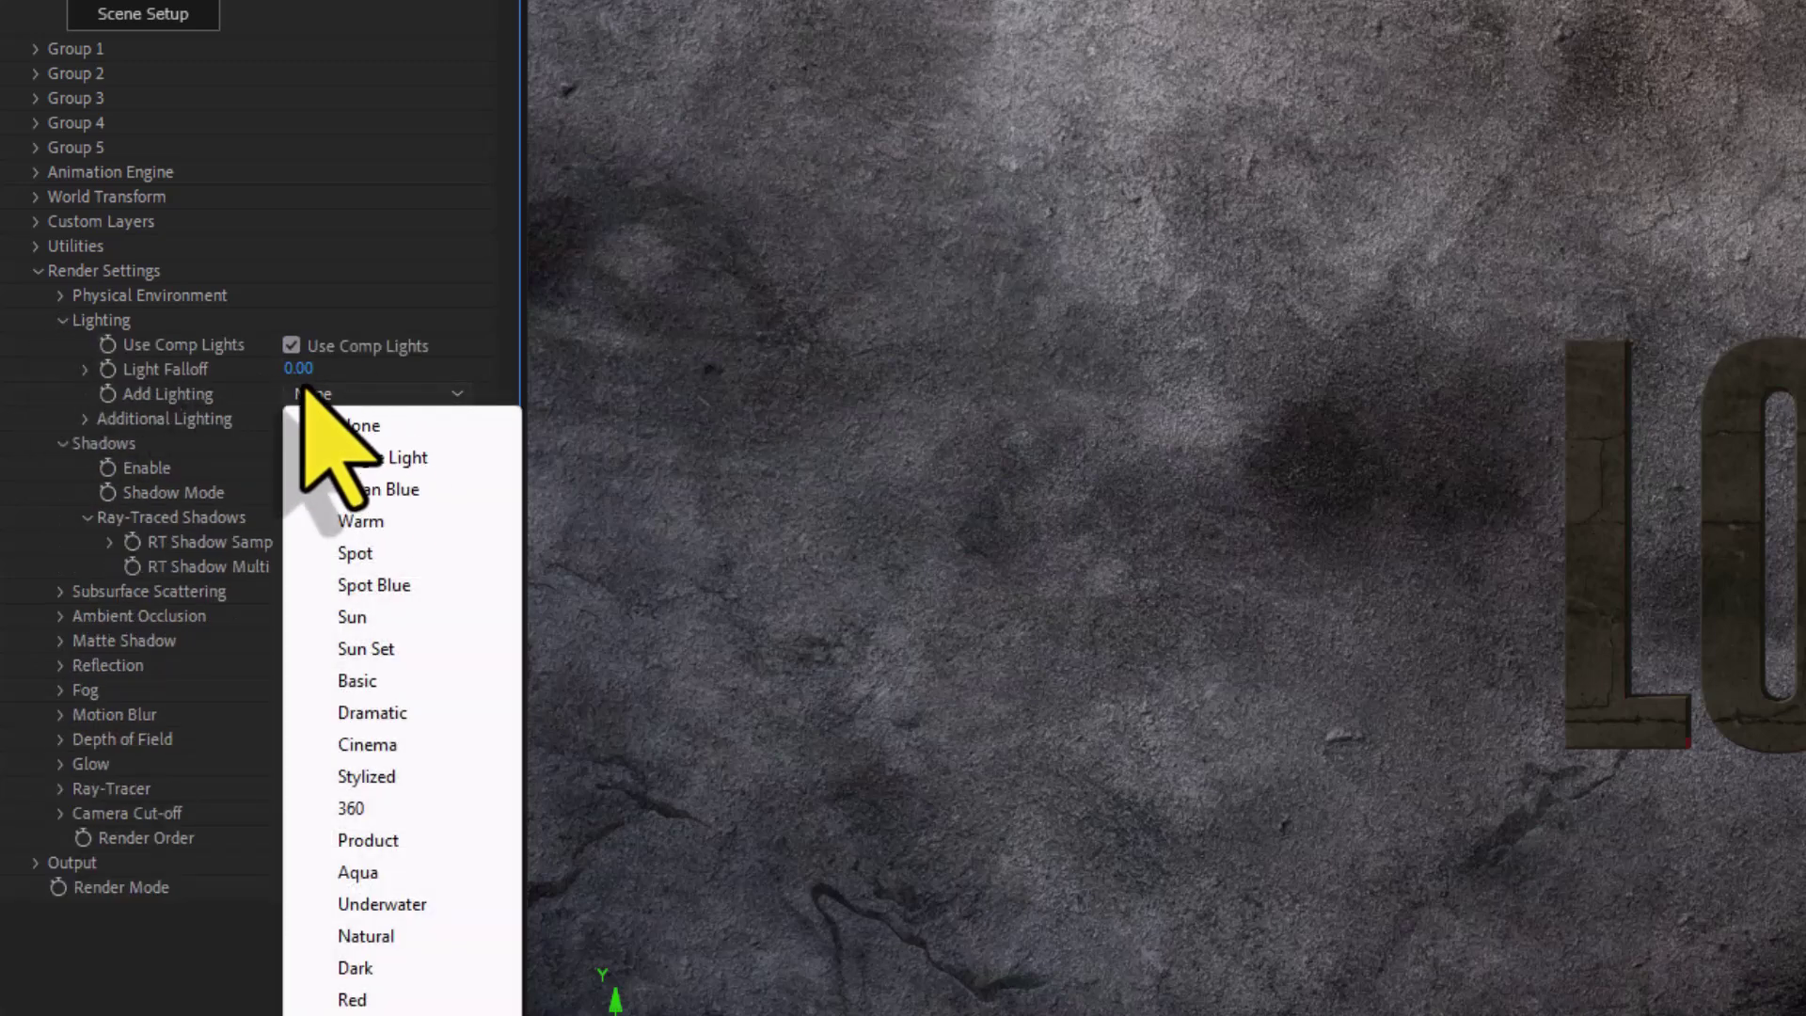
pyautogui.click(61, 320)
pyautogui.click(61, 345)
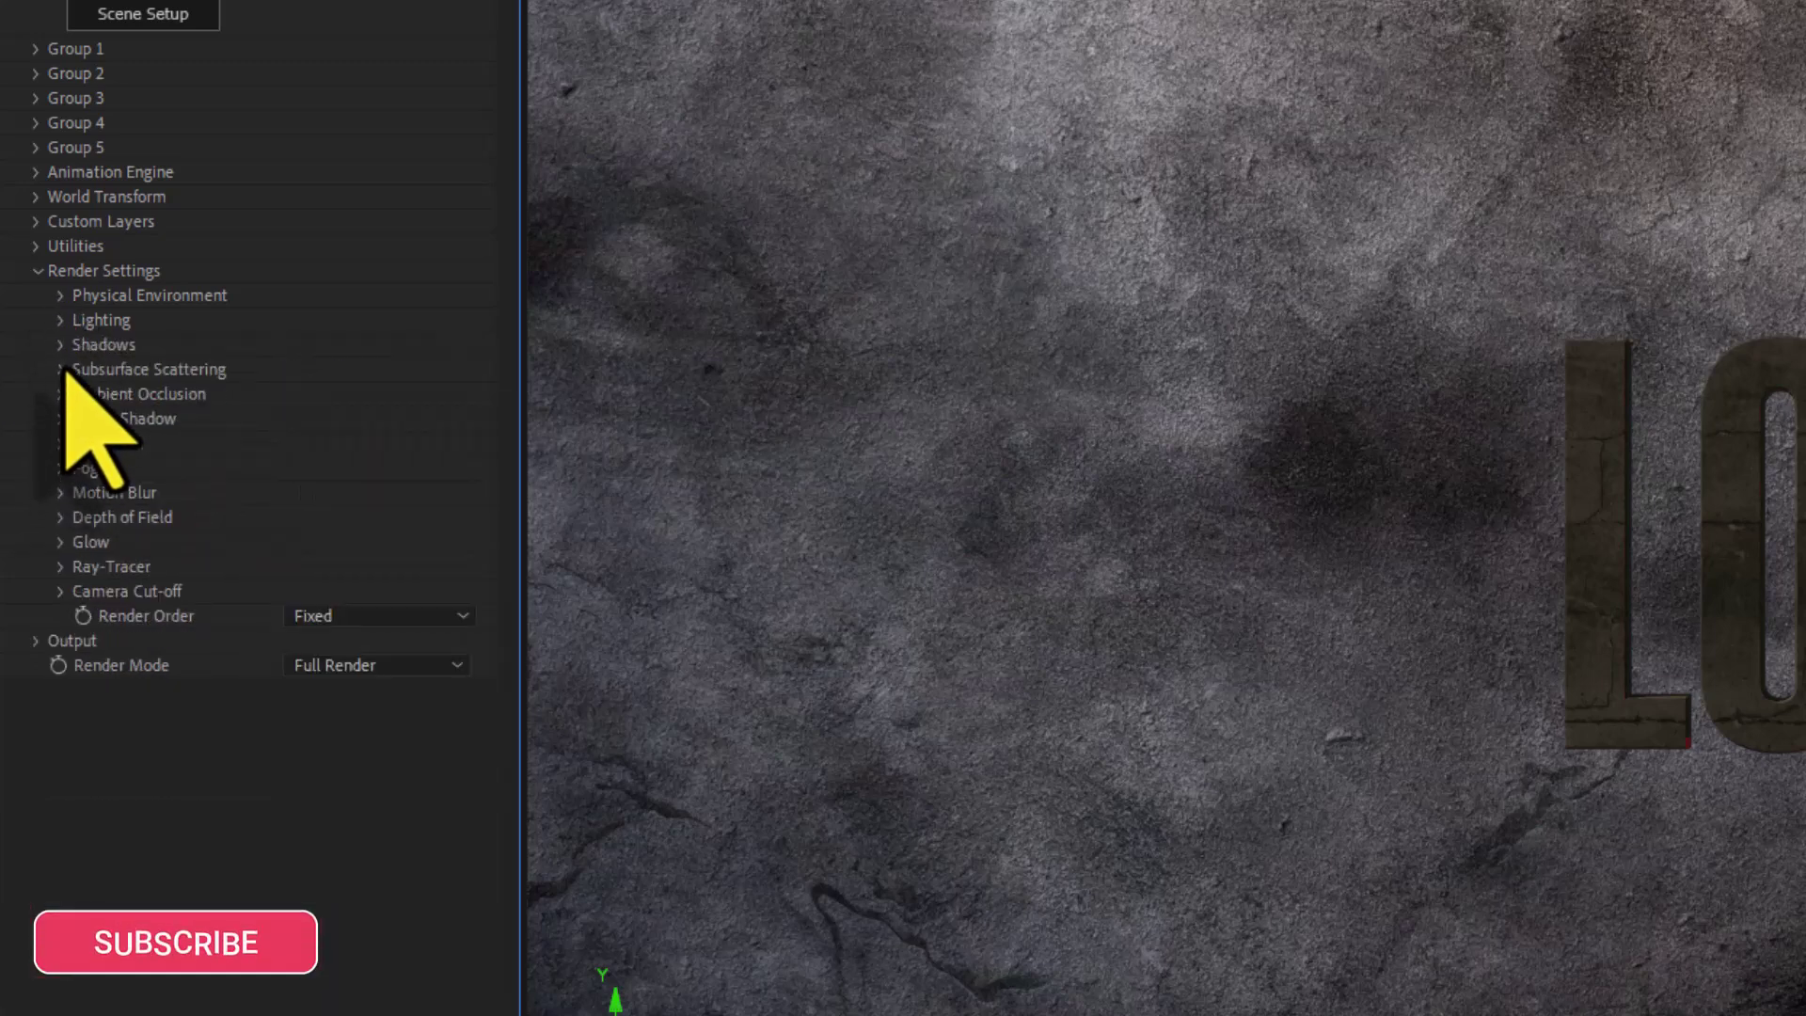
# Enable ambient occlusion in Element with the Ray-Traced mode
pyautogui.click(61, 369)
pyautogui.click(60, 369)
pyautogui.click(61, 395)
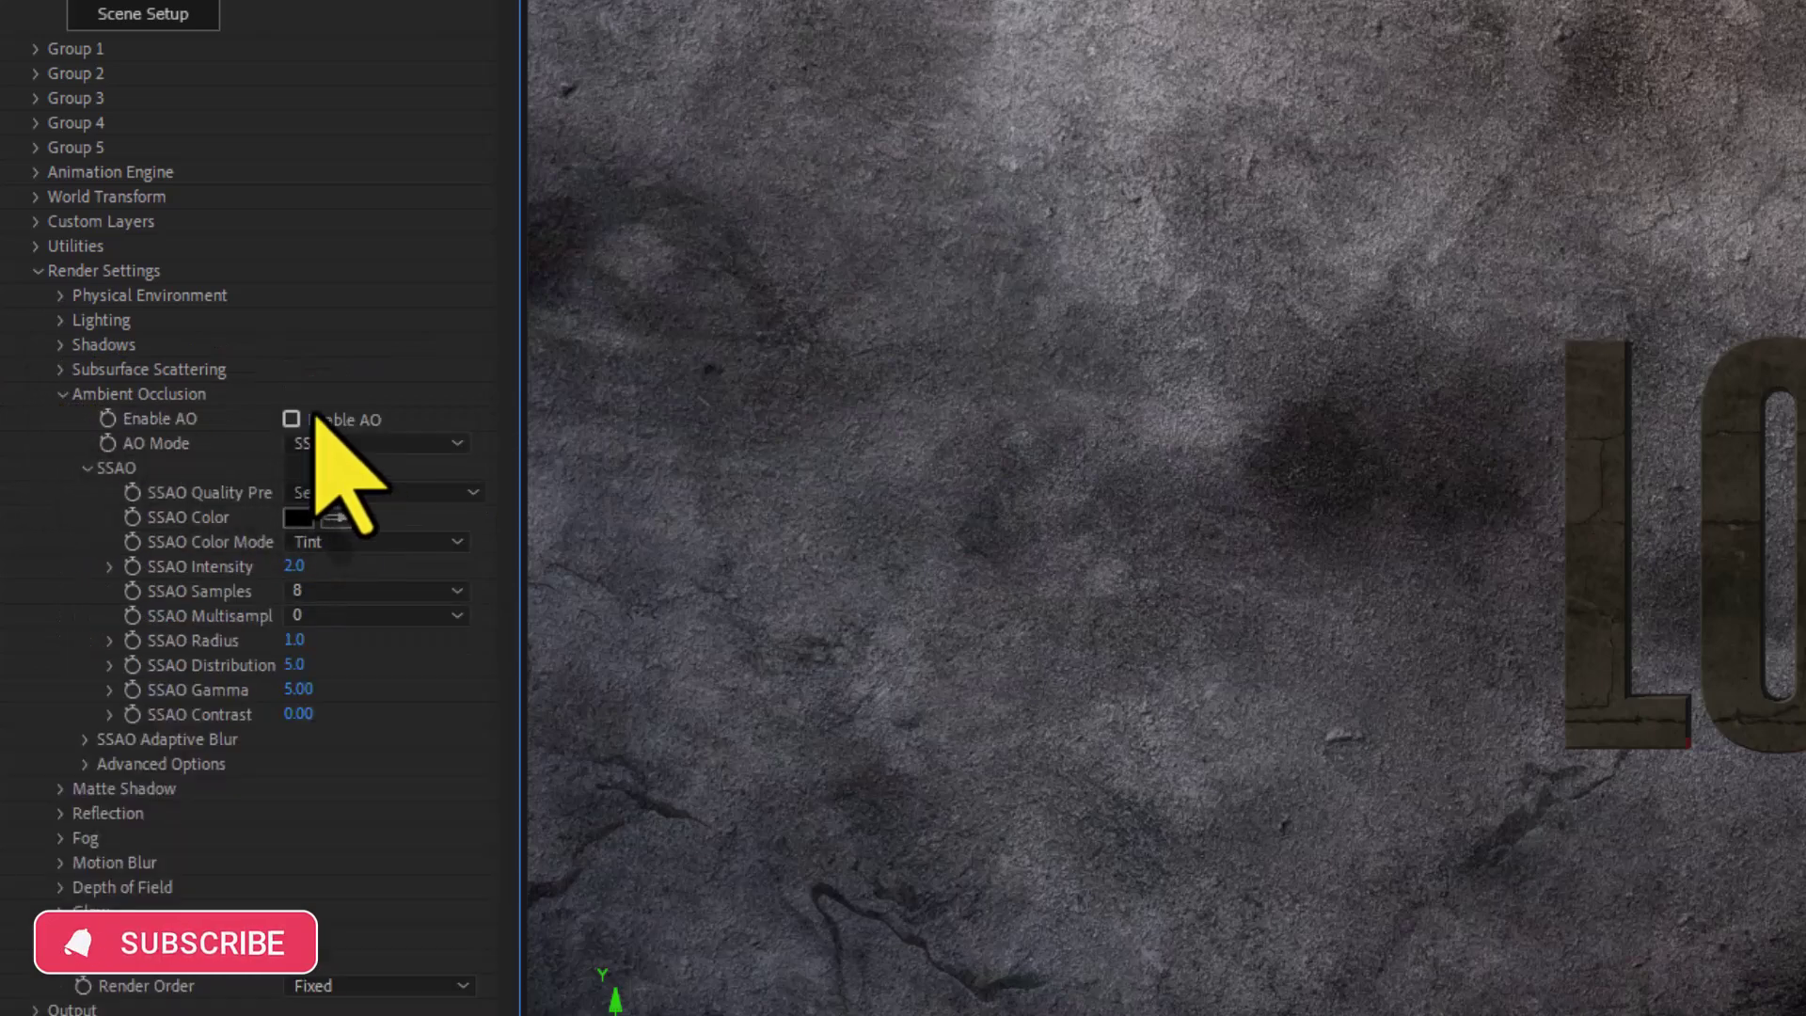
pyautogui.click(329, 443)
pyautogui.click(362, 506)
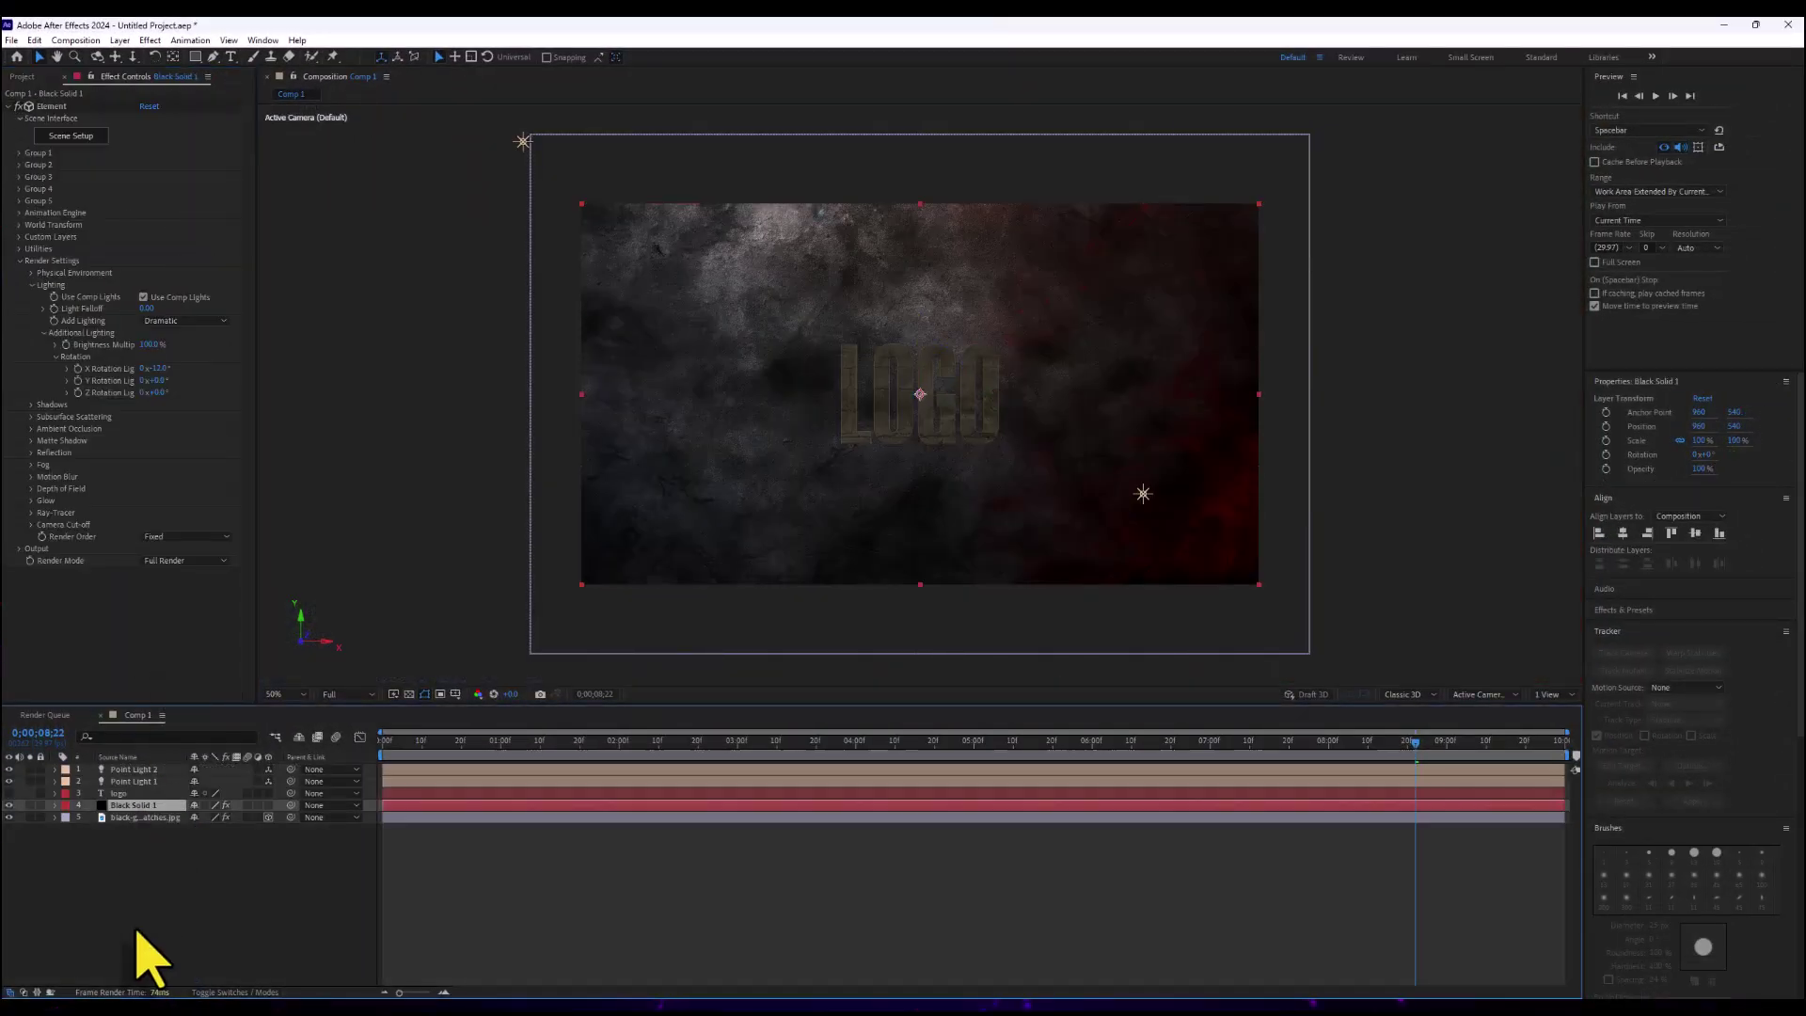
# Create Spot Light 1 at intensity 500 and move its position closer to the LOGO
pyautogui.rightClick(125, 909)
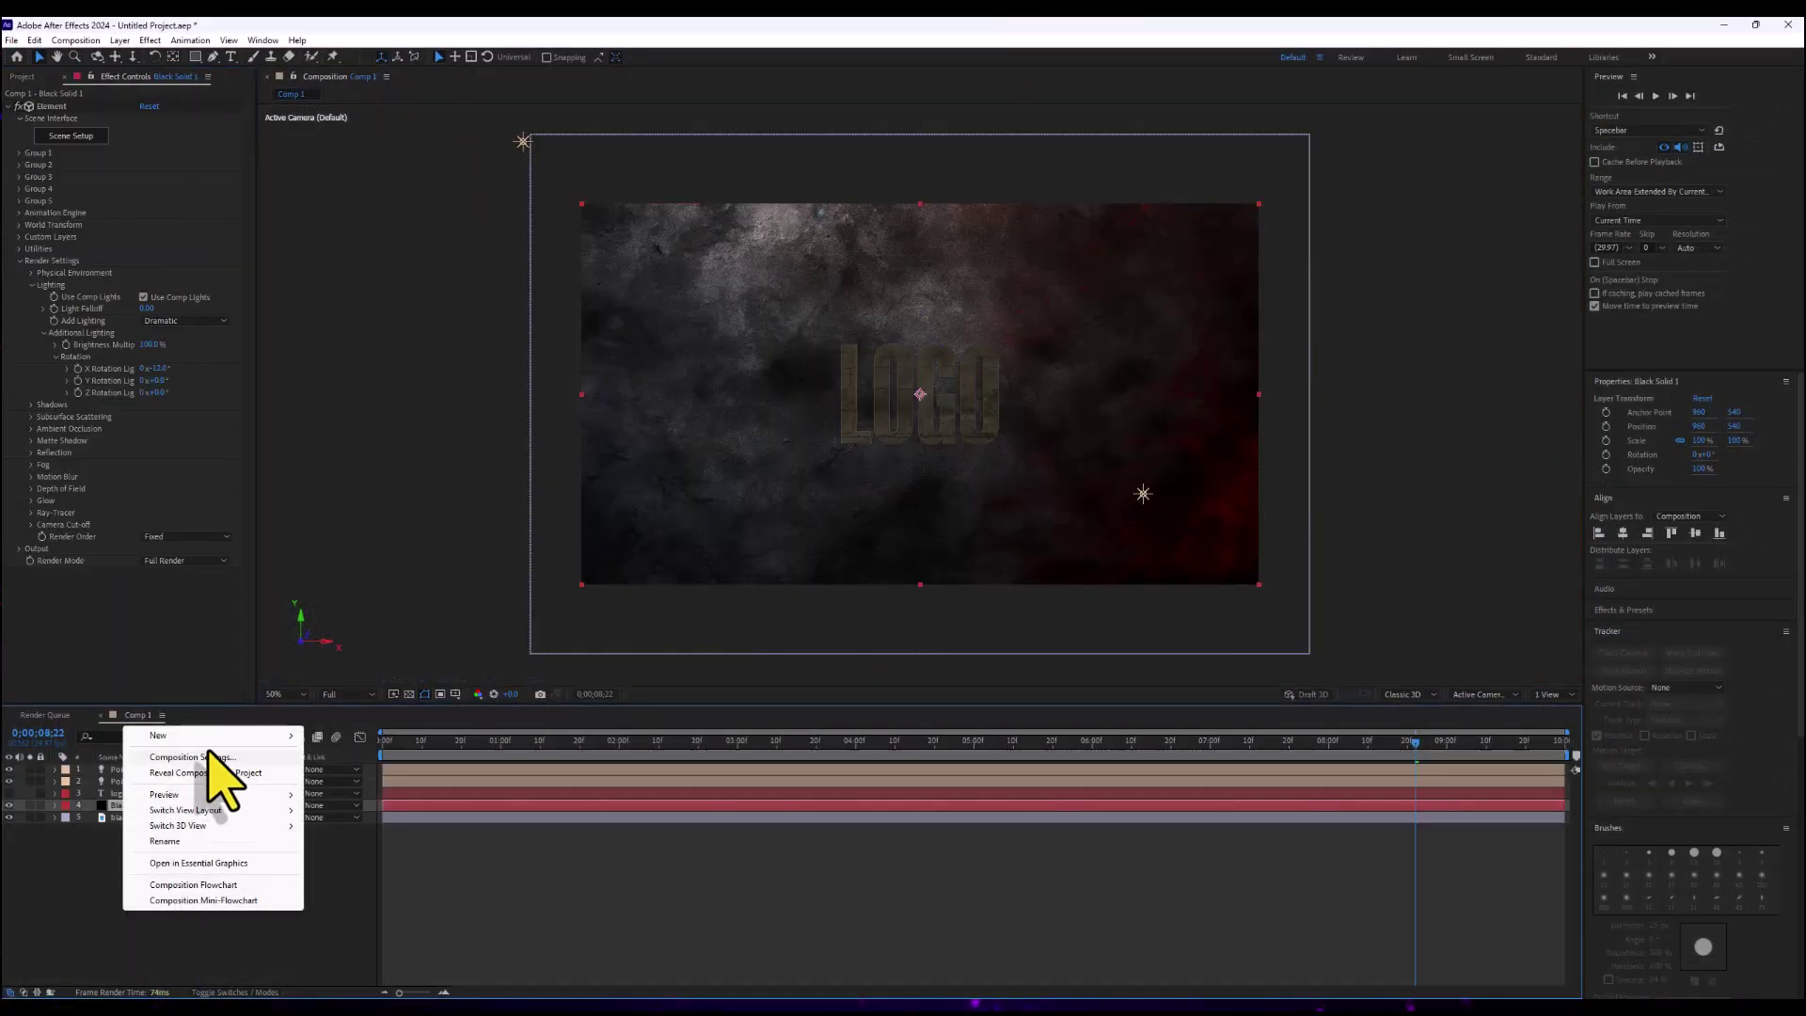
pyautogui.moveTo(189, 734)
pyautogui.click(337, 788)
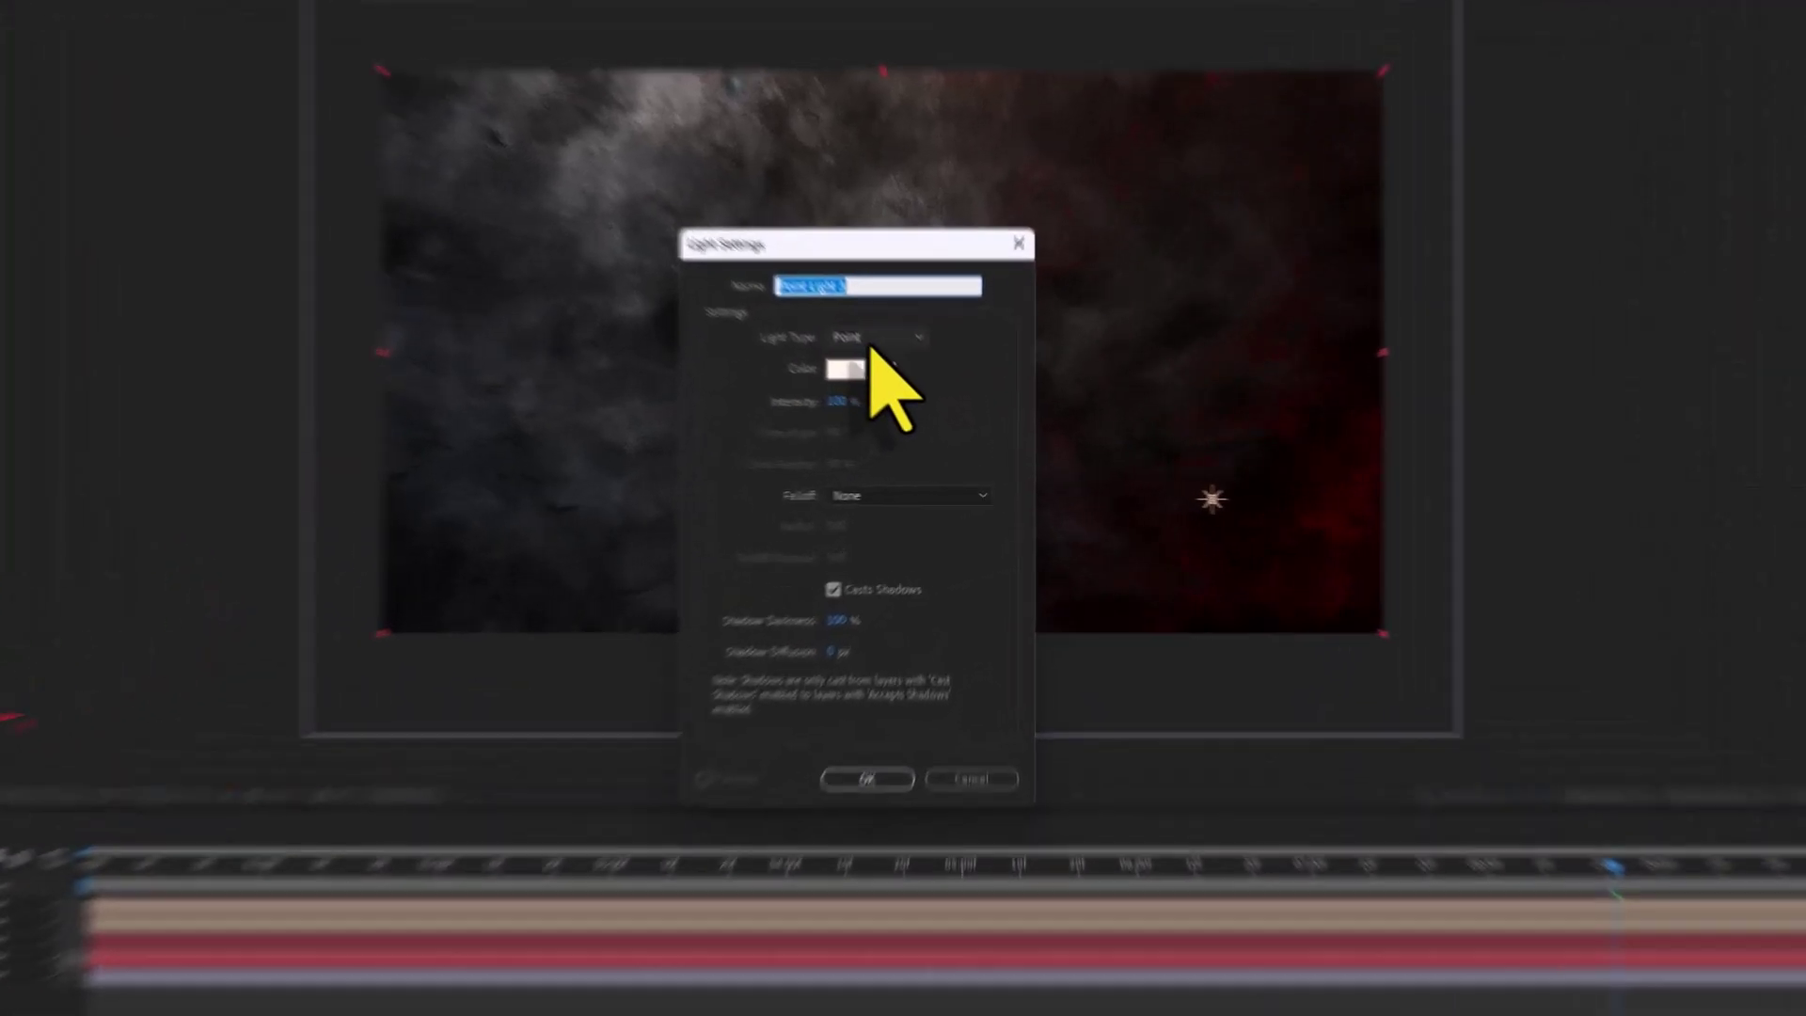
pyautogui.click(875, 338)
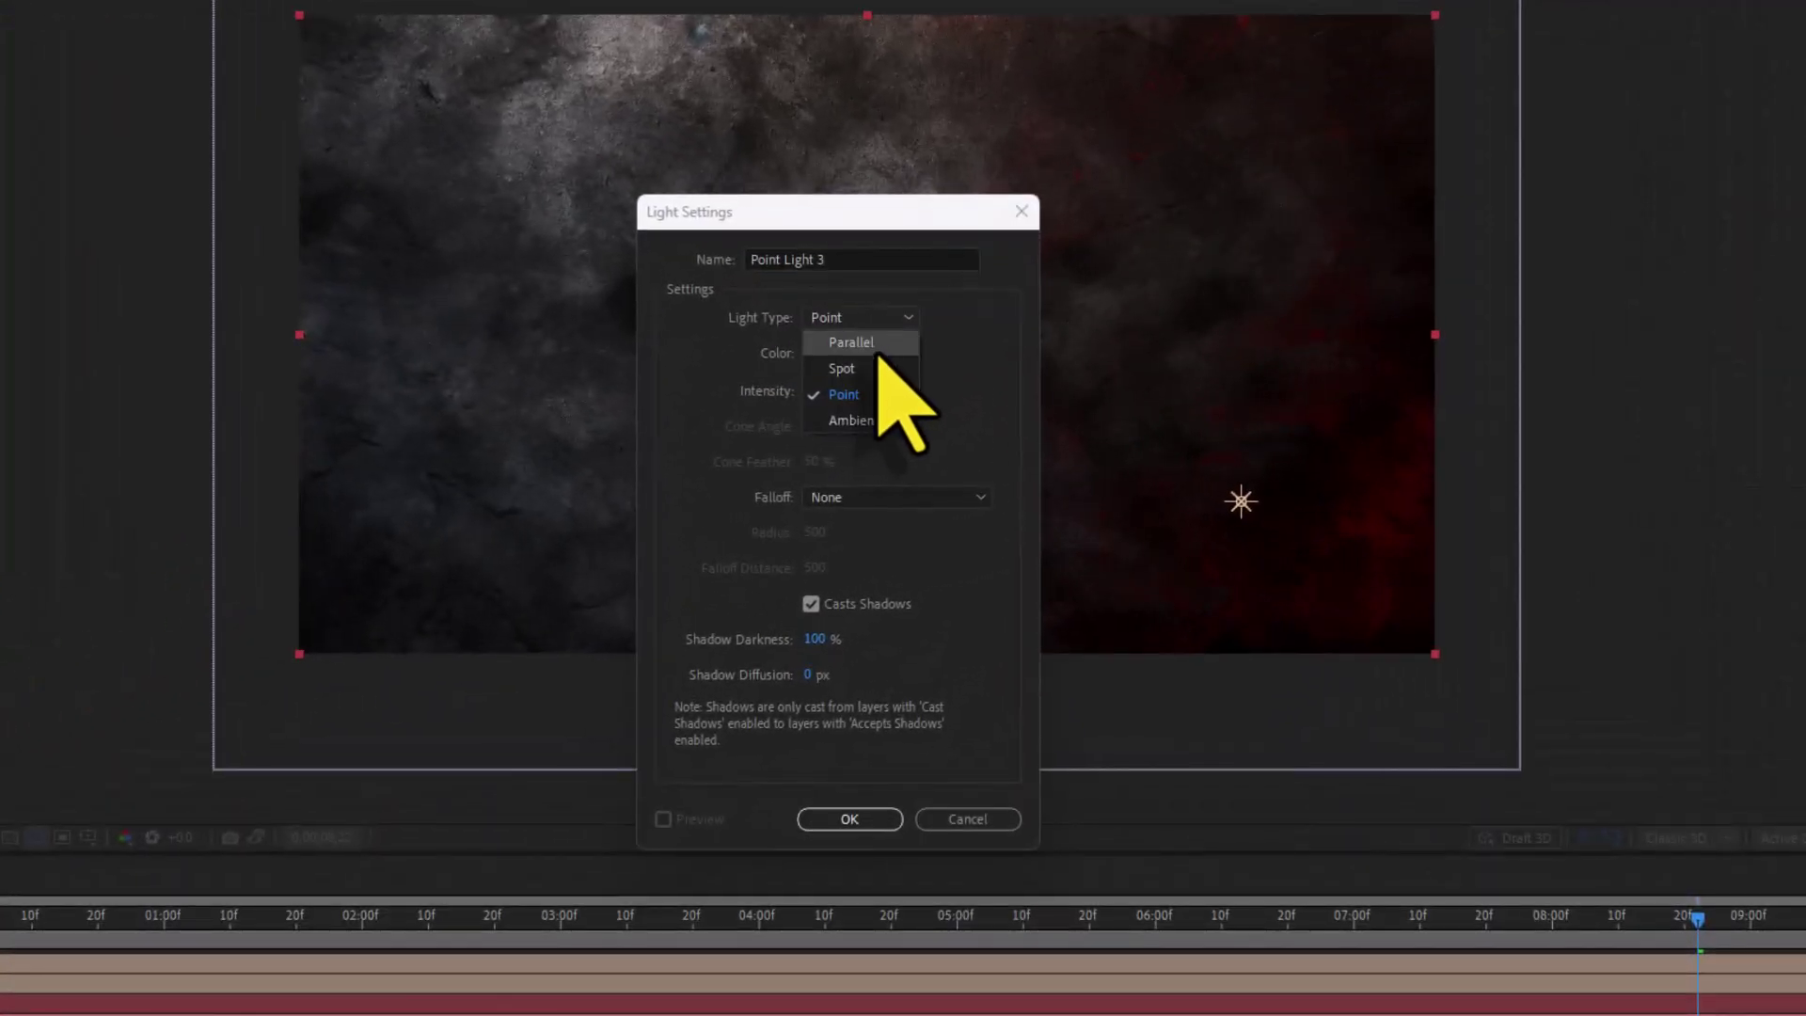
pyautogui.click(891, 377)
pyautogui.click(847, 404)
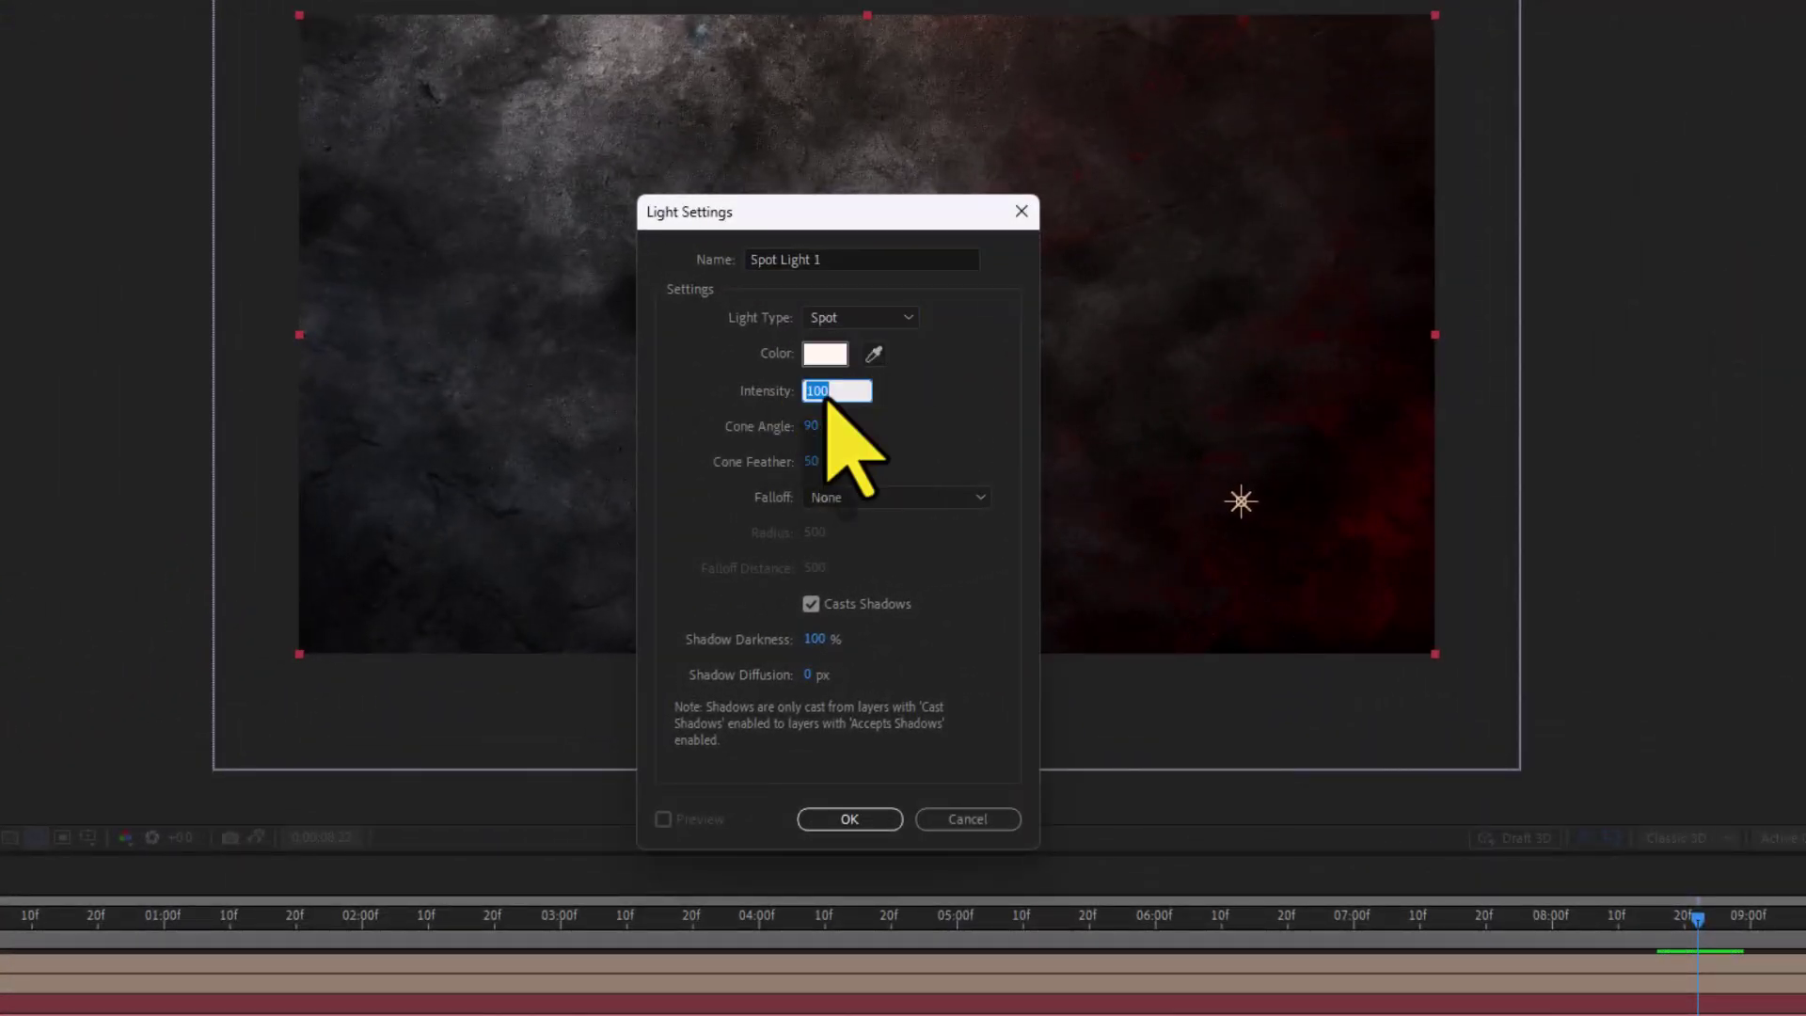
pyautogui.write('500')
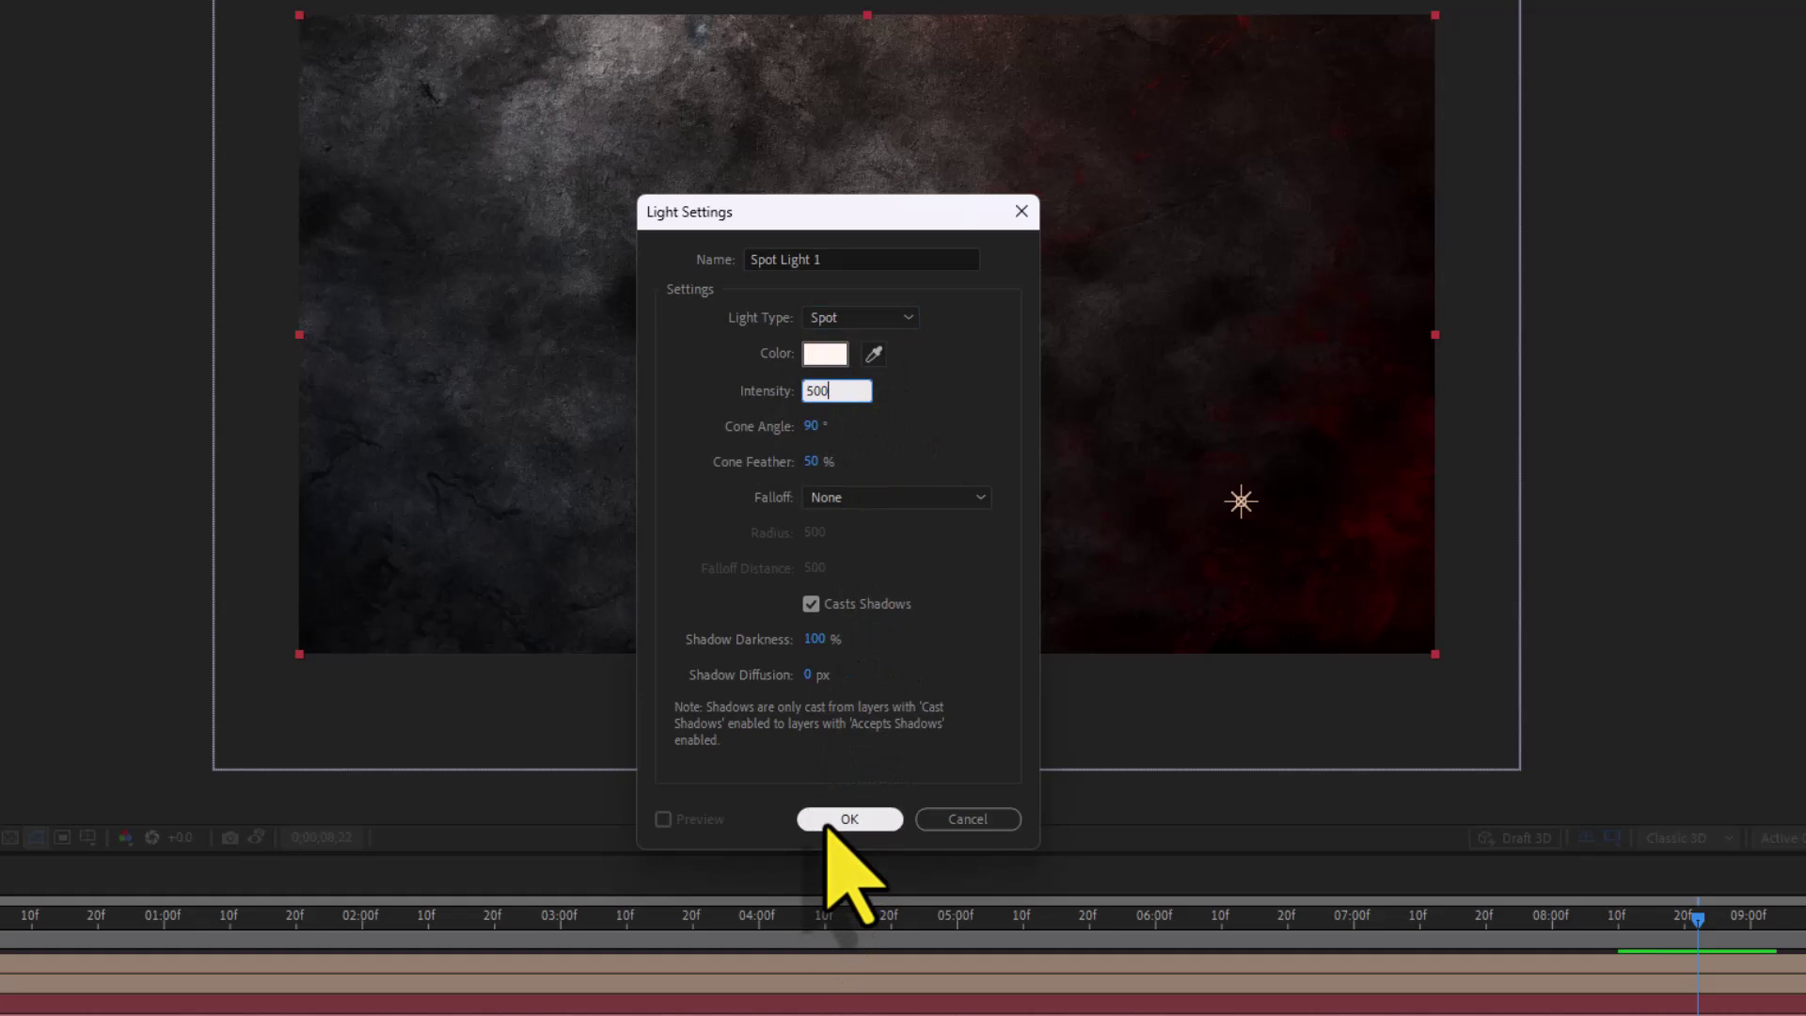
pyautogui.click(843, 819)
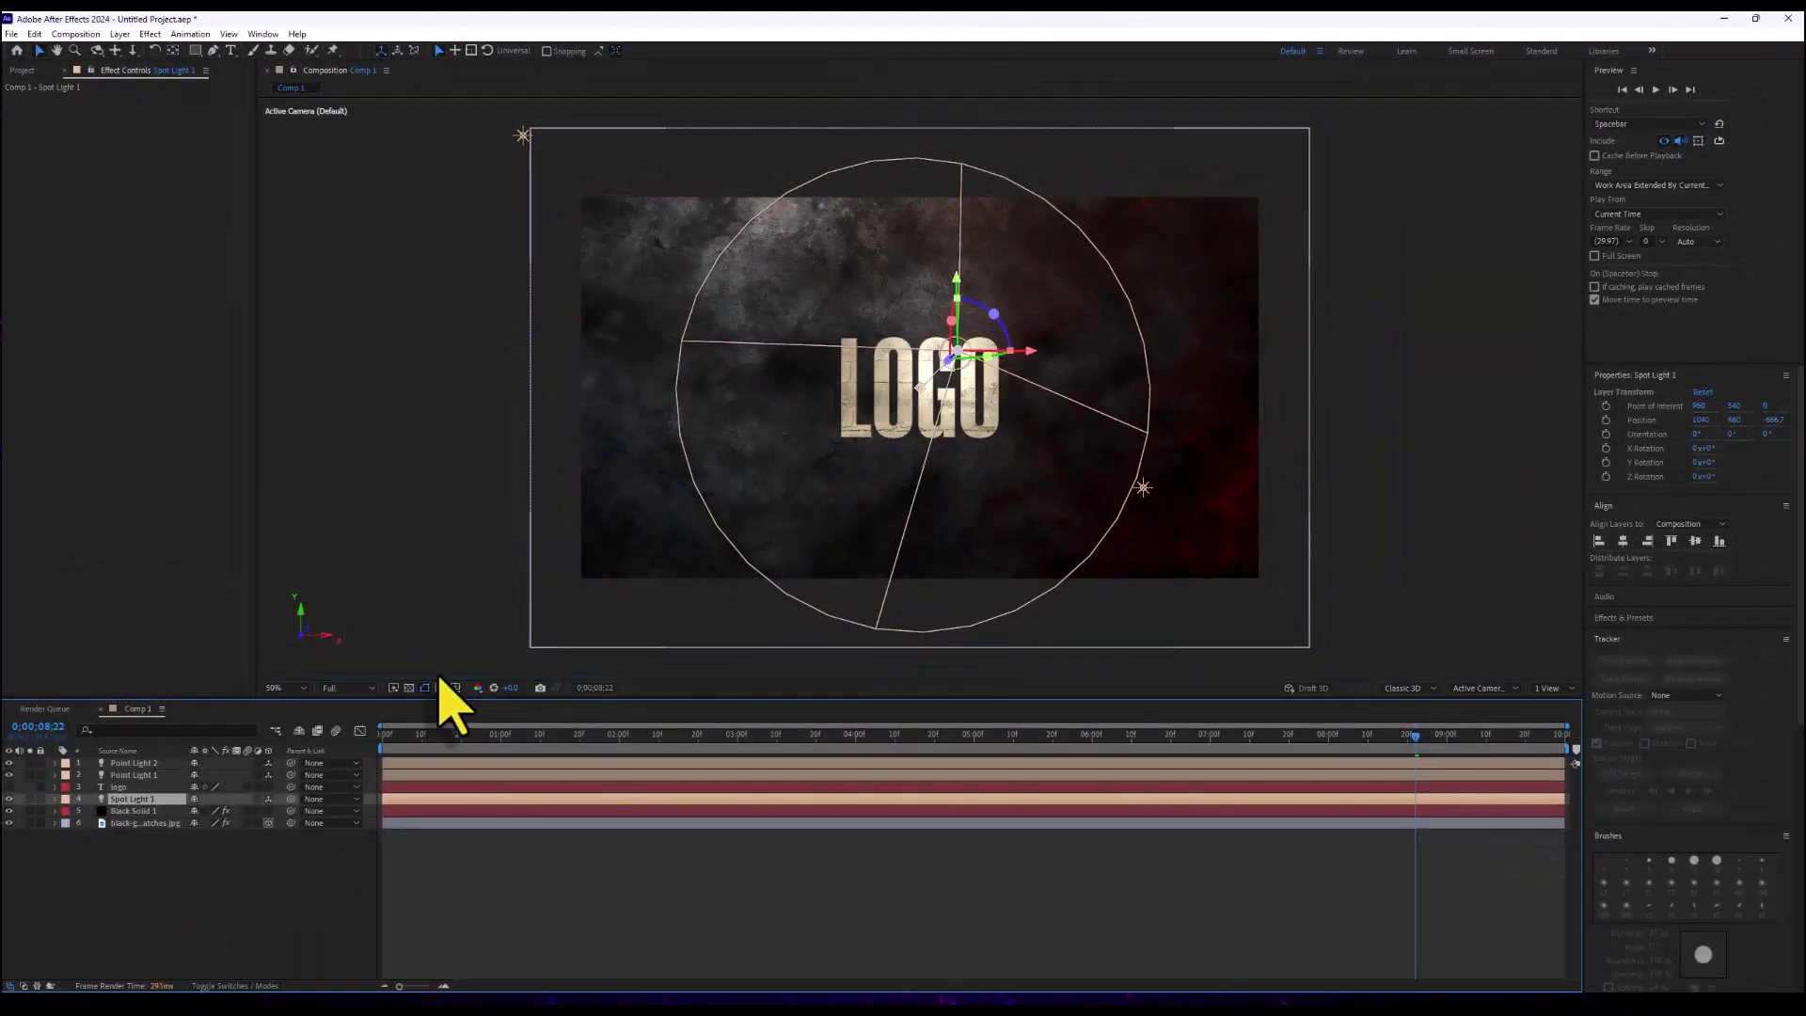
pyautogui.press('p')
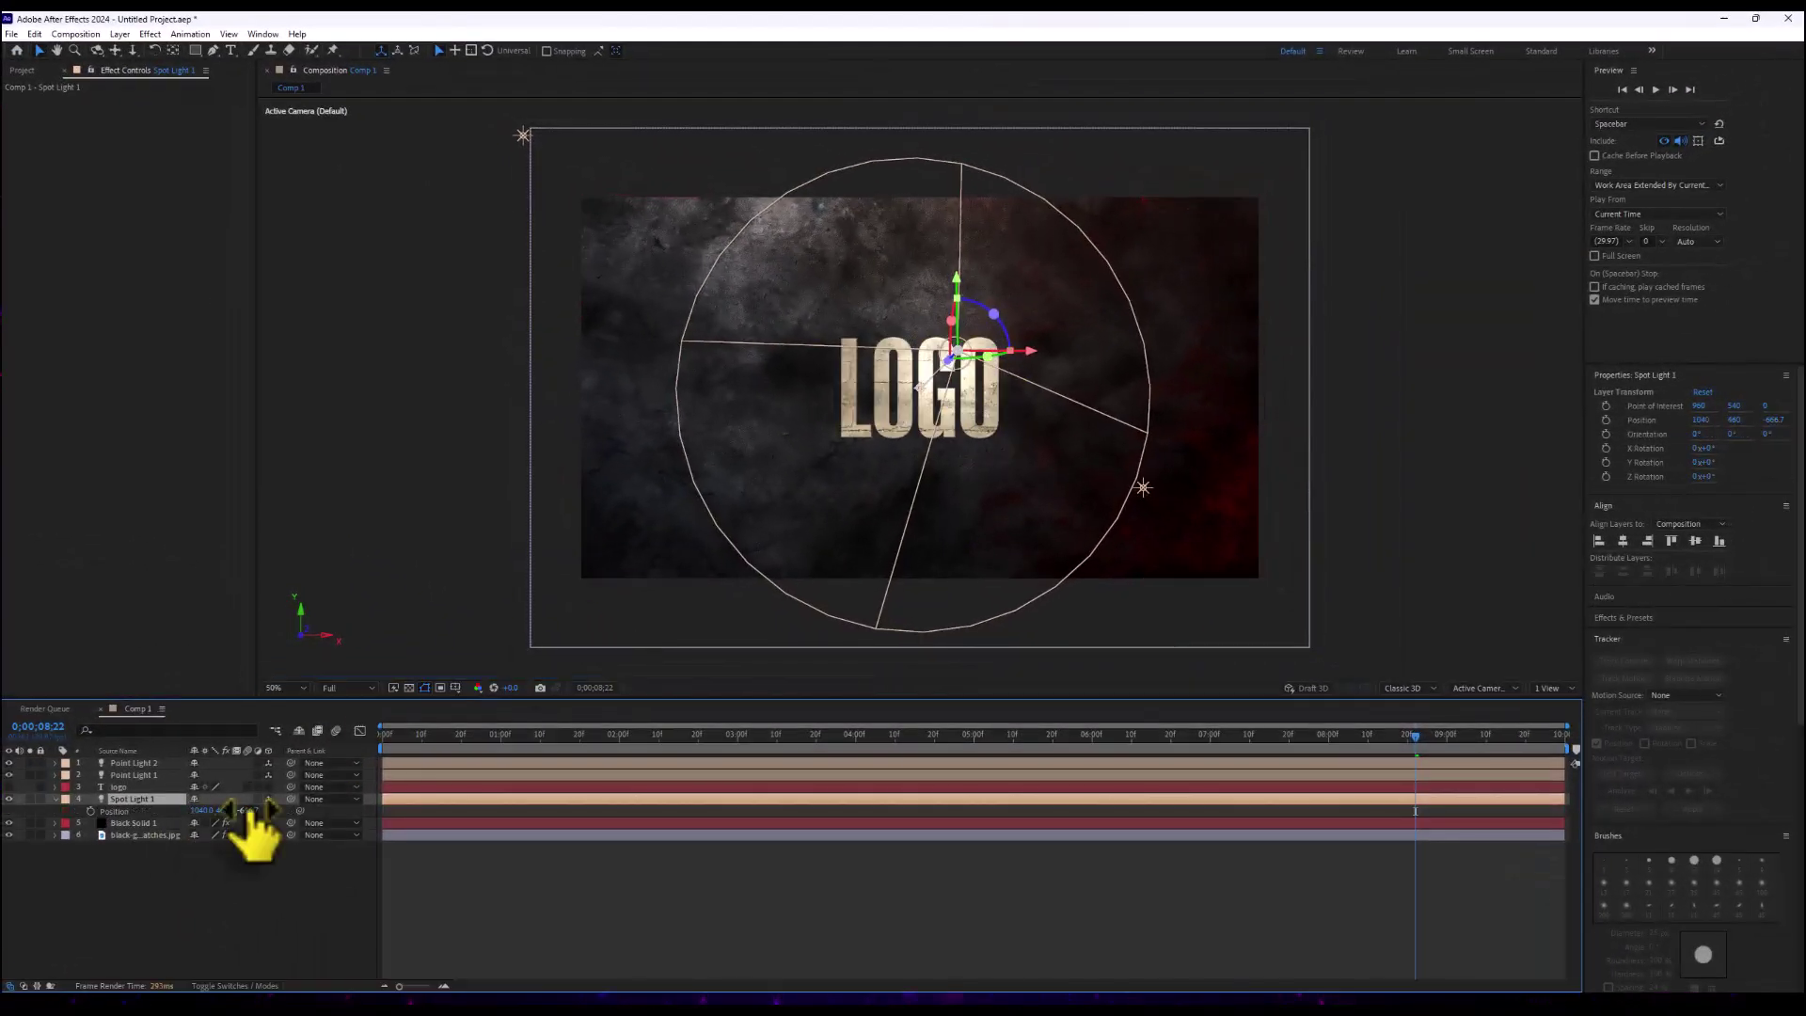
pyautogui.moveTo(247, 810); pyautogui.dragTo(173, 802)
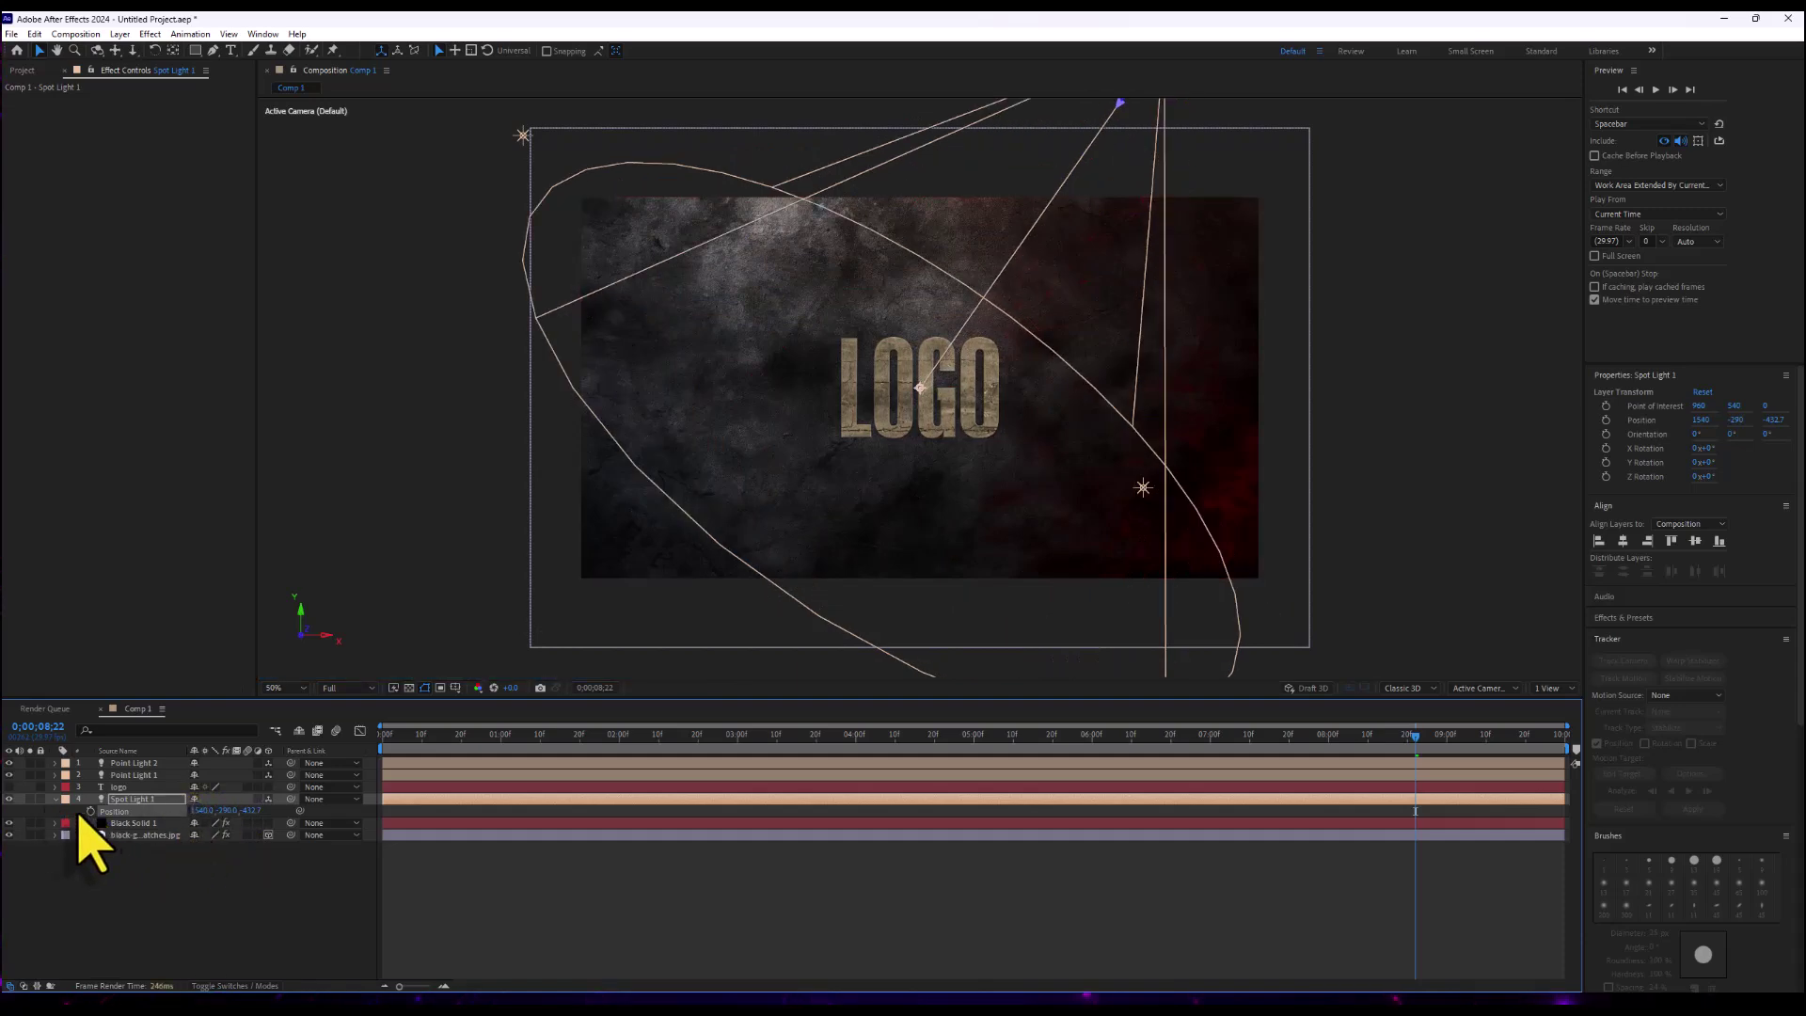
# Under Spot Light 1's Light Options, scrub Cone Angle down to 37°
pyautogui.click(55, 799)
pyautogui.click(54, 799)
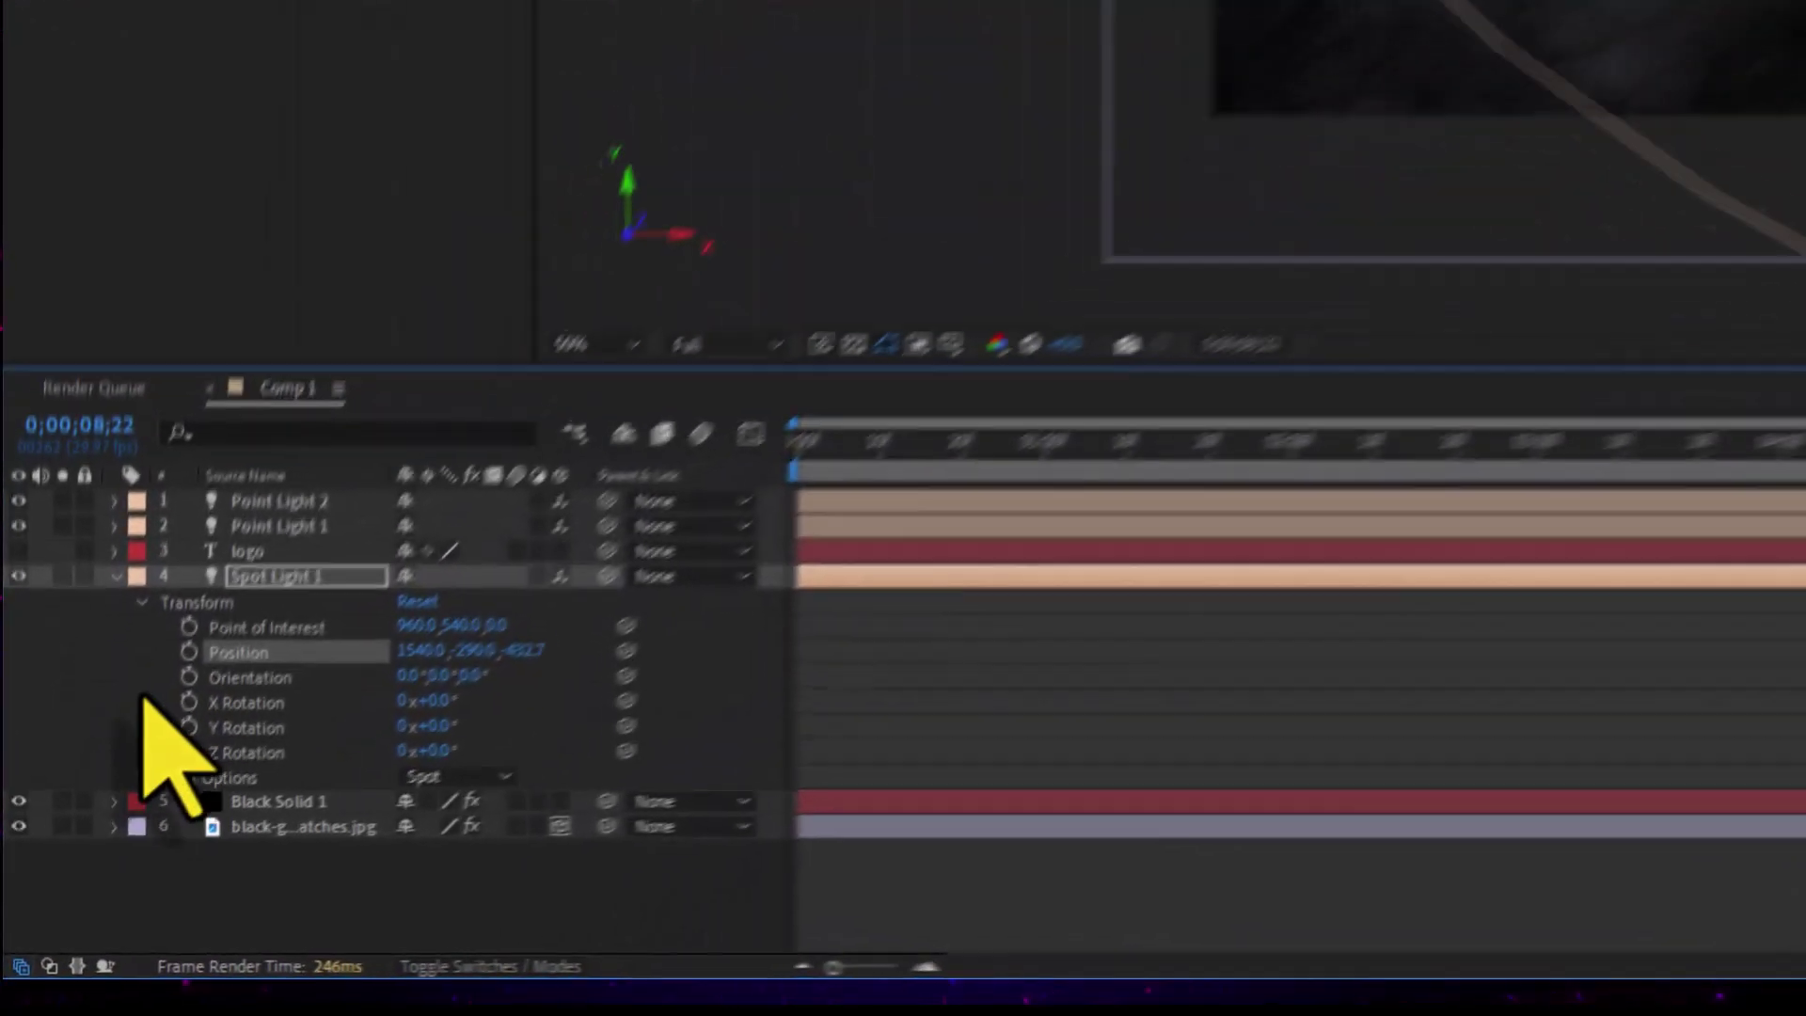
pyautogui.click(145, 592)
pyautogui.click(145, 618)
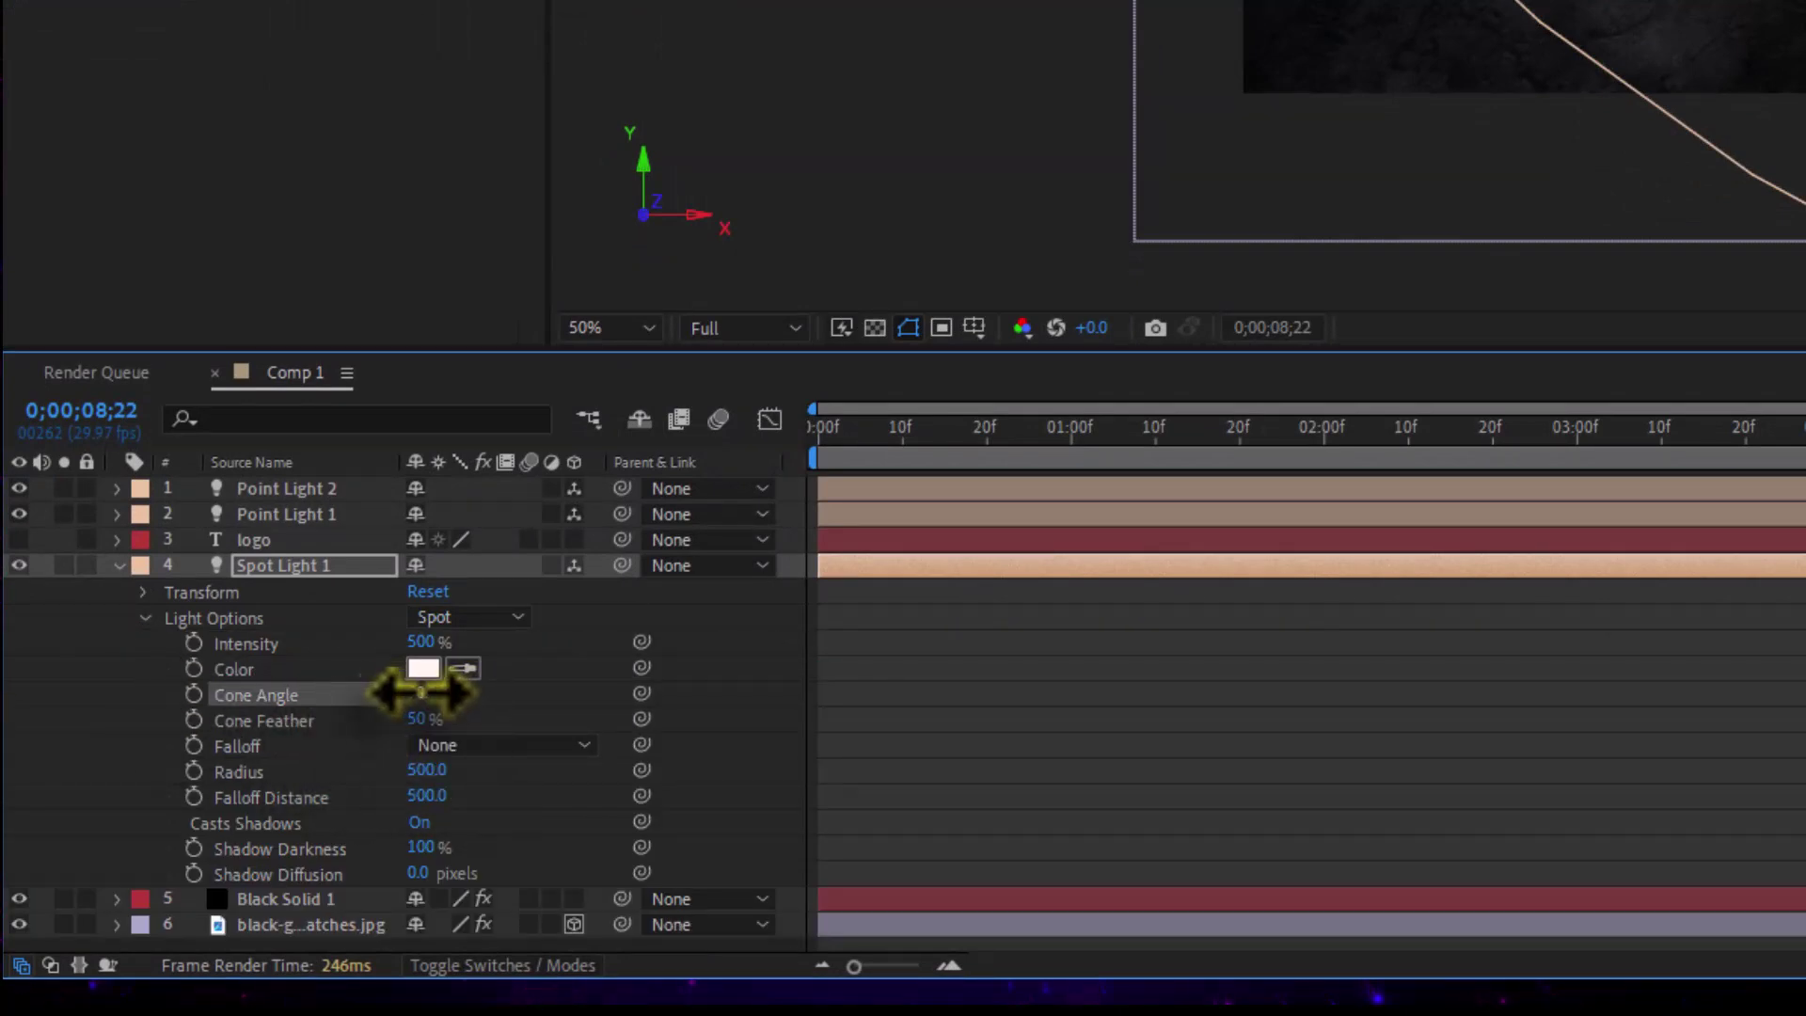
pyautogui.moveTo(416, 691); pyautogui.dragTo(339, 684)
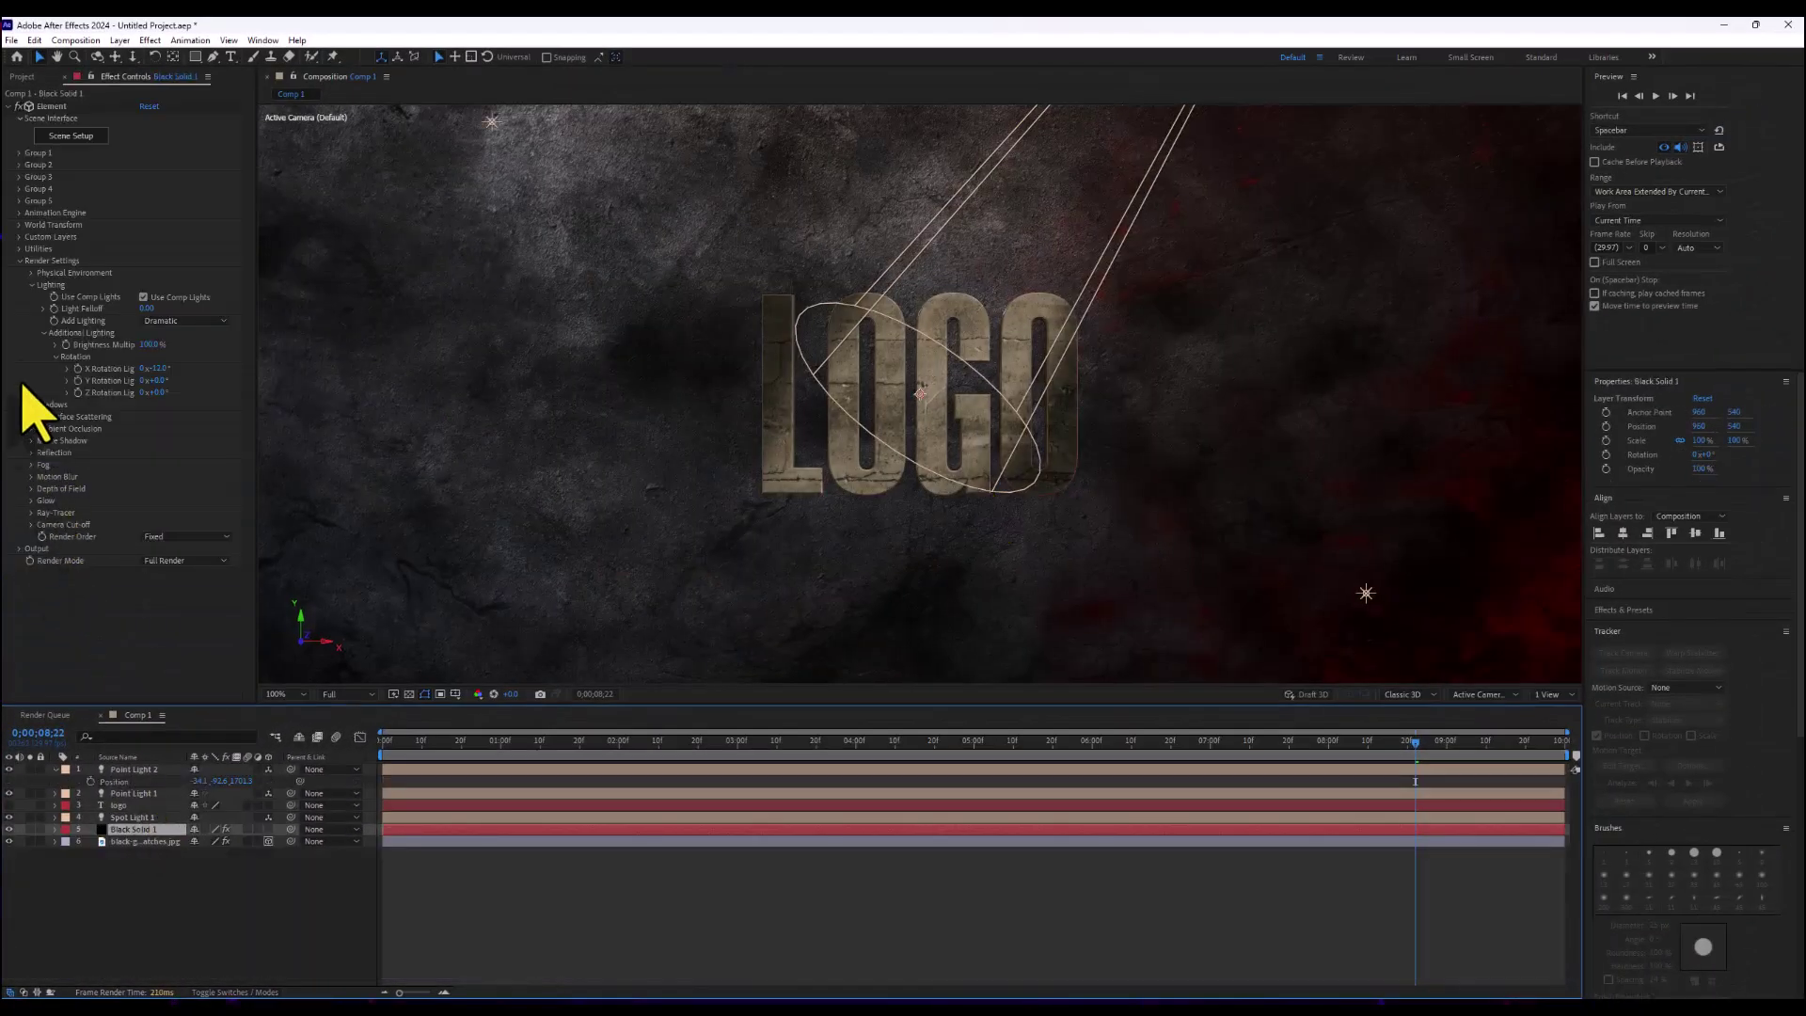
# Enable Element's Multi-Object mode and rotate the logo to a Y rotation of 50°
pyautogui.click(20, 261)
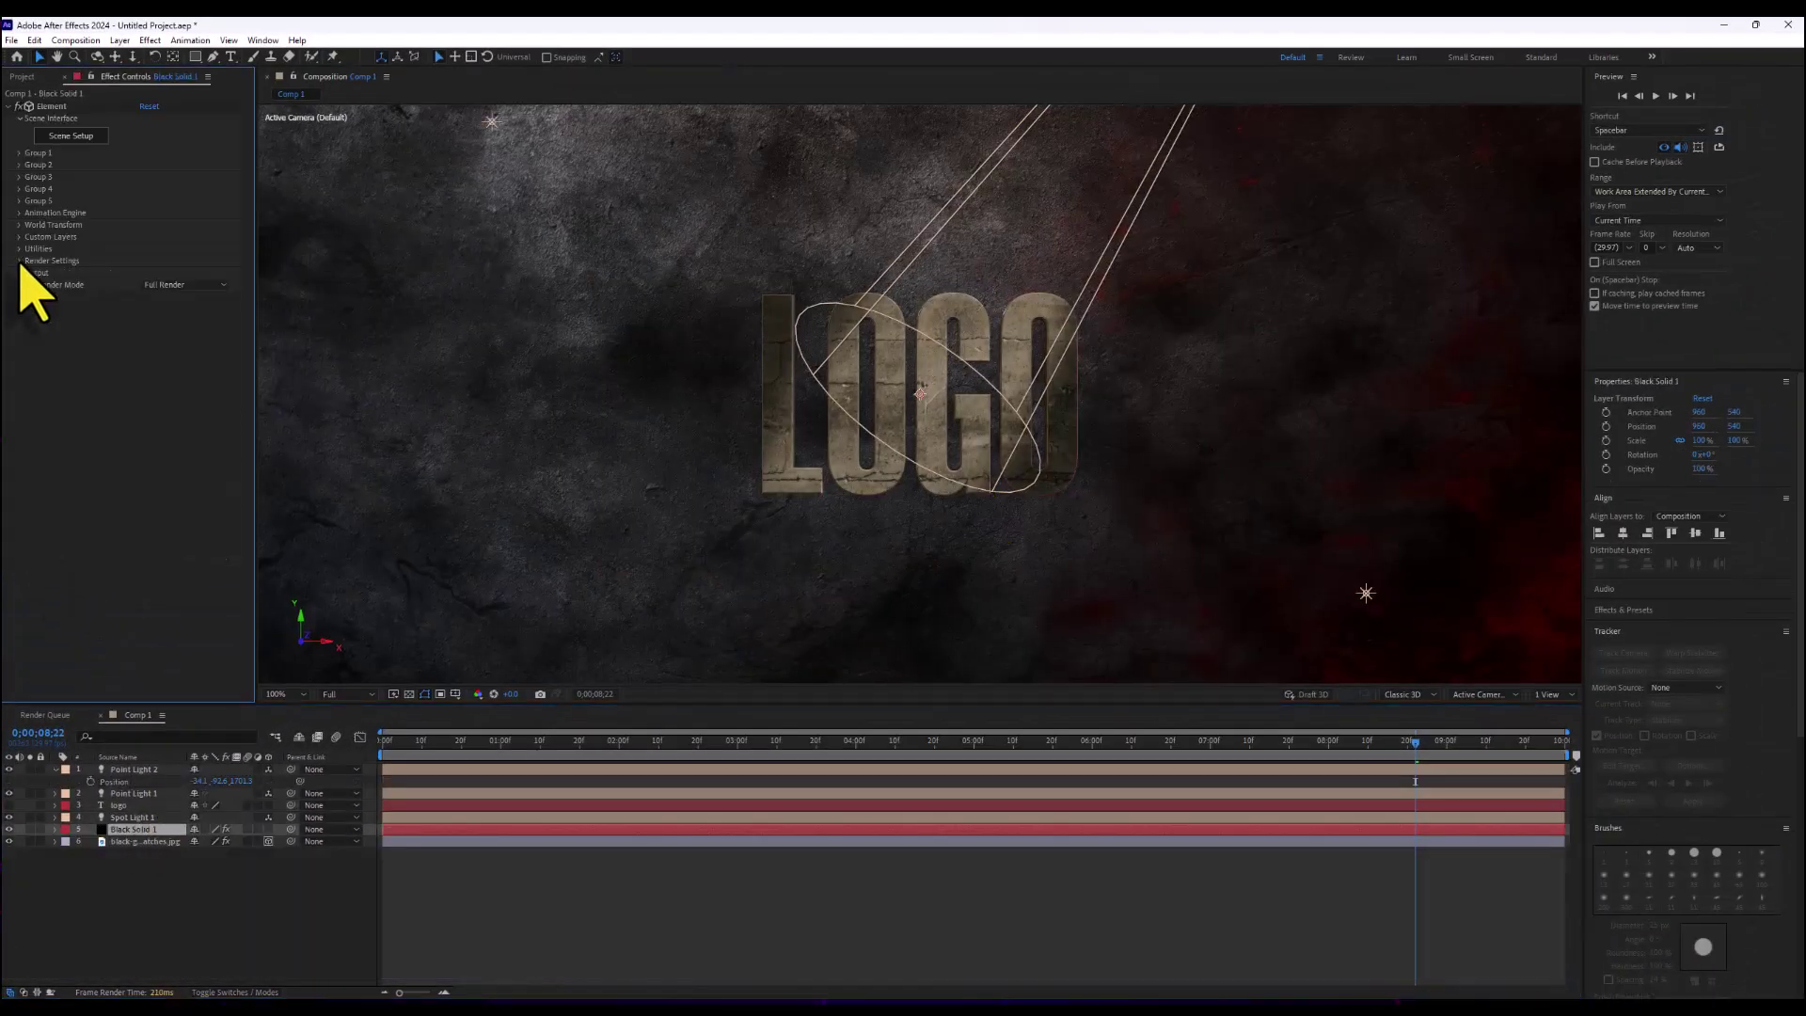
pyautogui.click(19, 154)
pyautogui.click(31, 189)
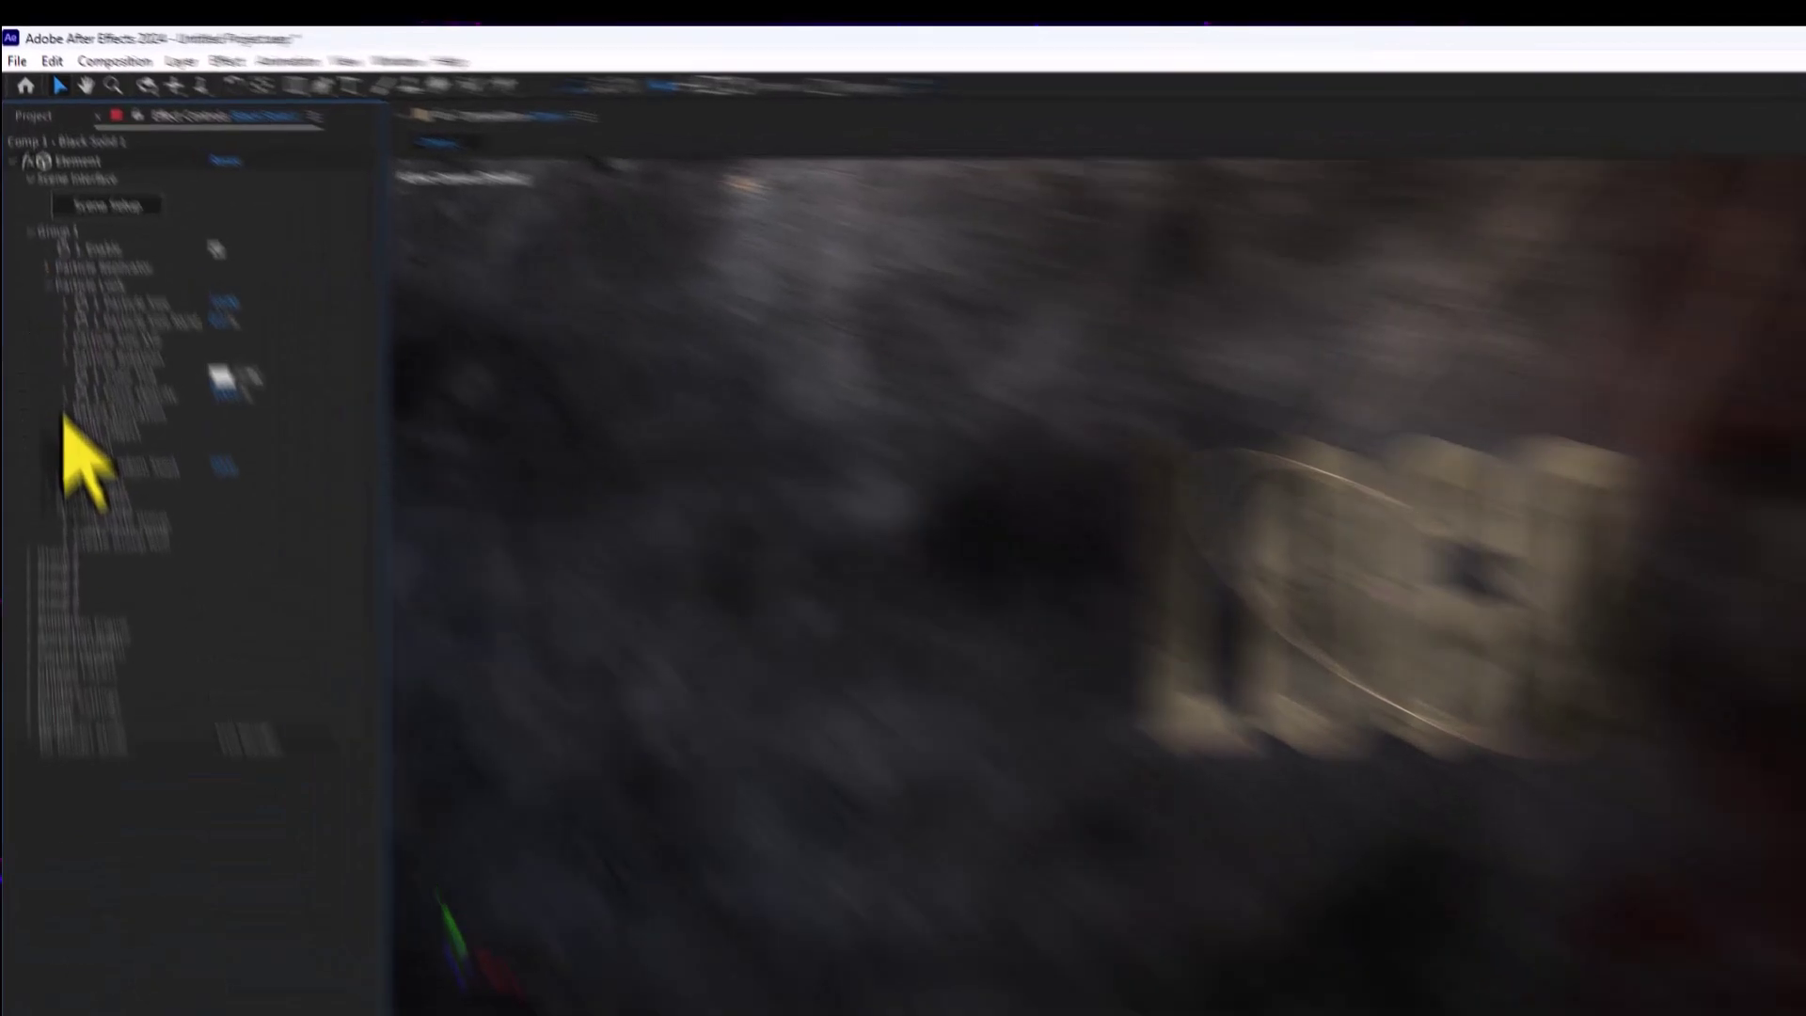
pyautogui.click(43, 271)
pyautogui.click(43, 272)
pyautogui.click(42, 285)
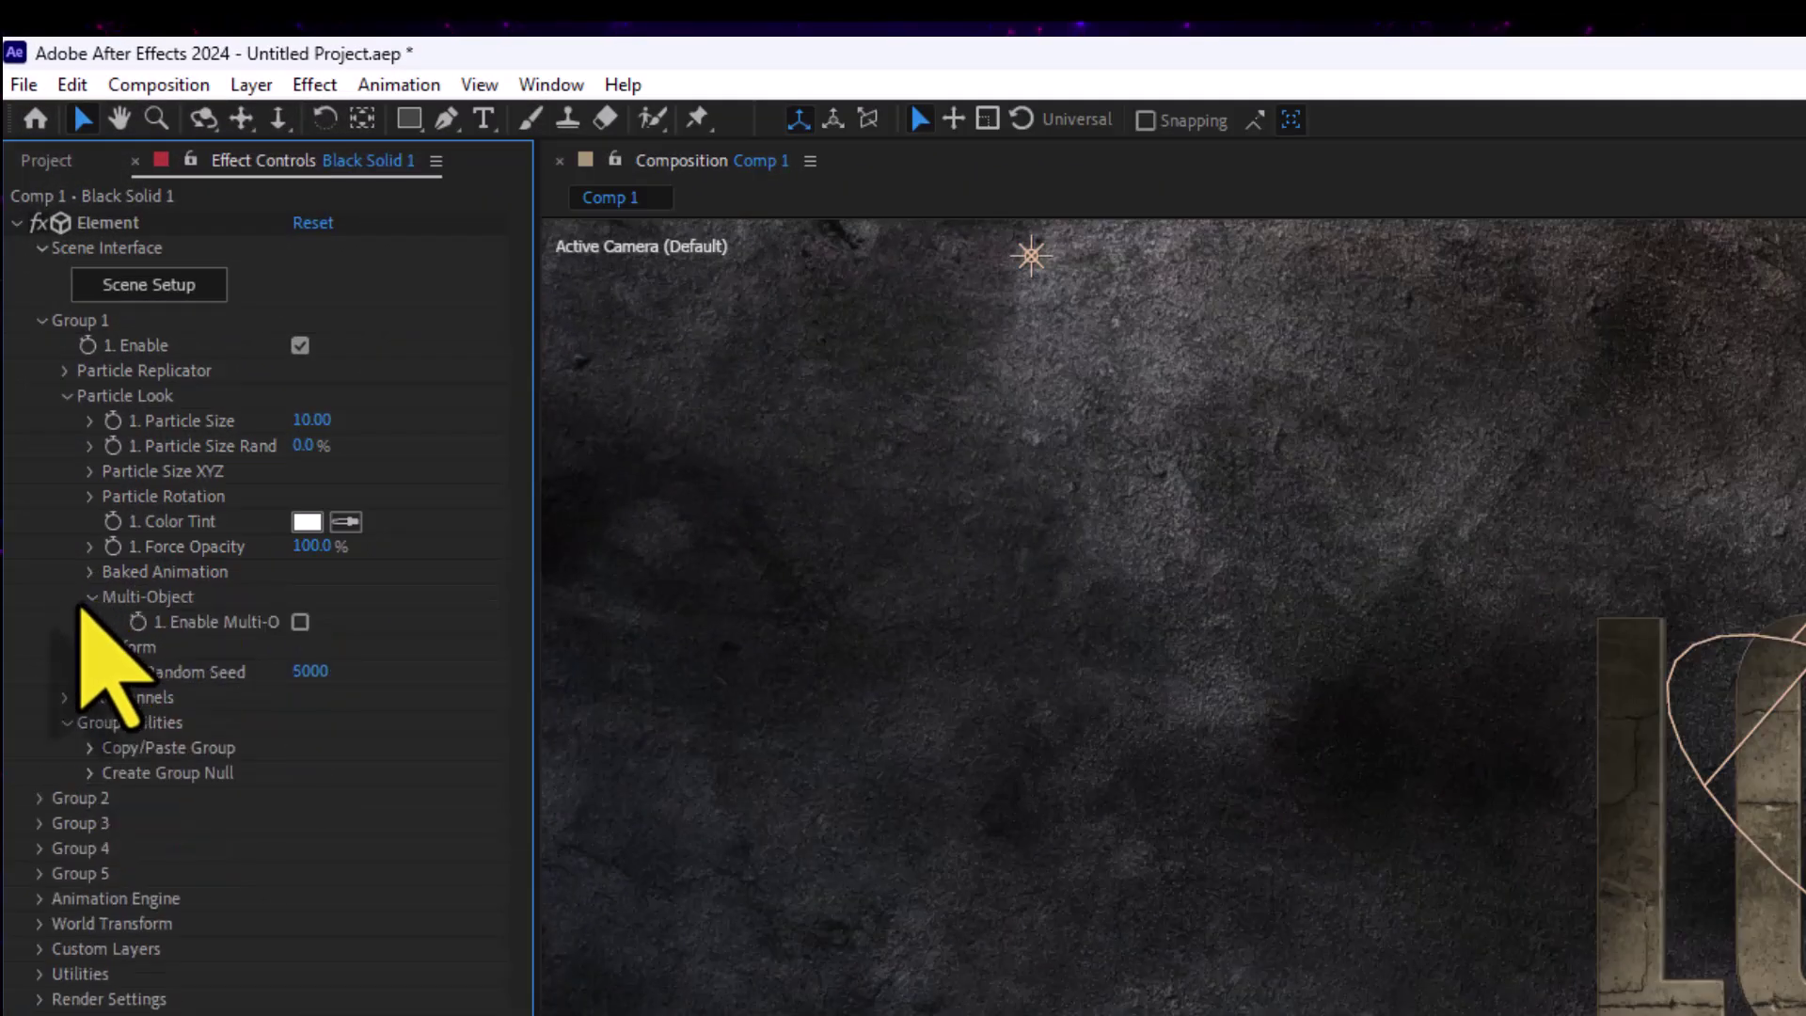
pyautogui.click(300, 621)
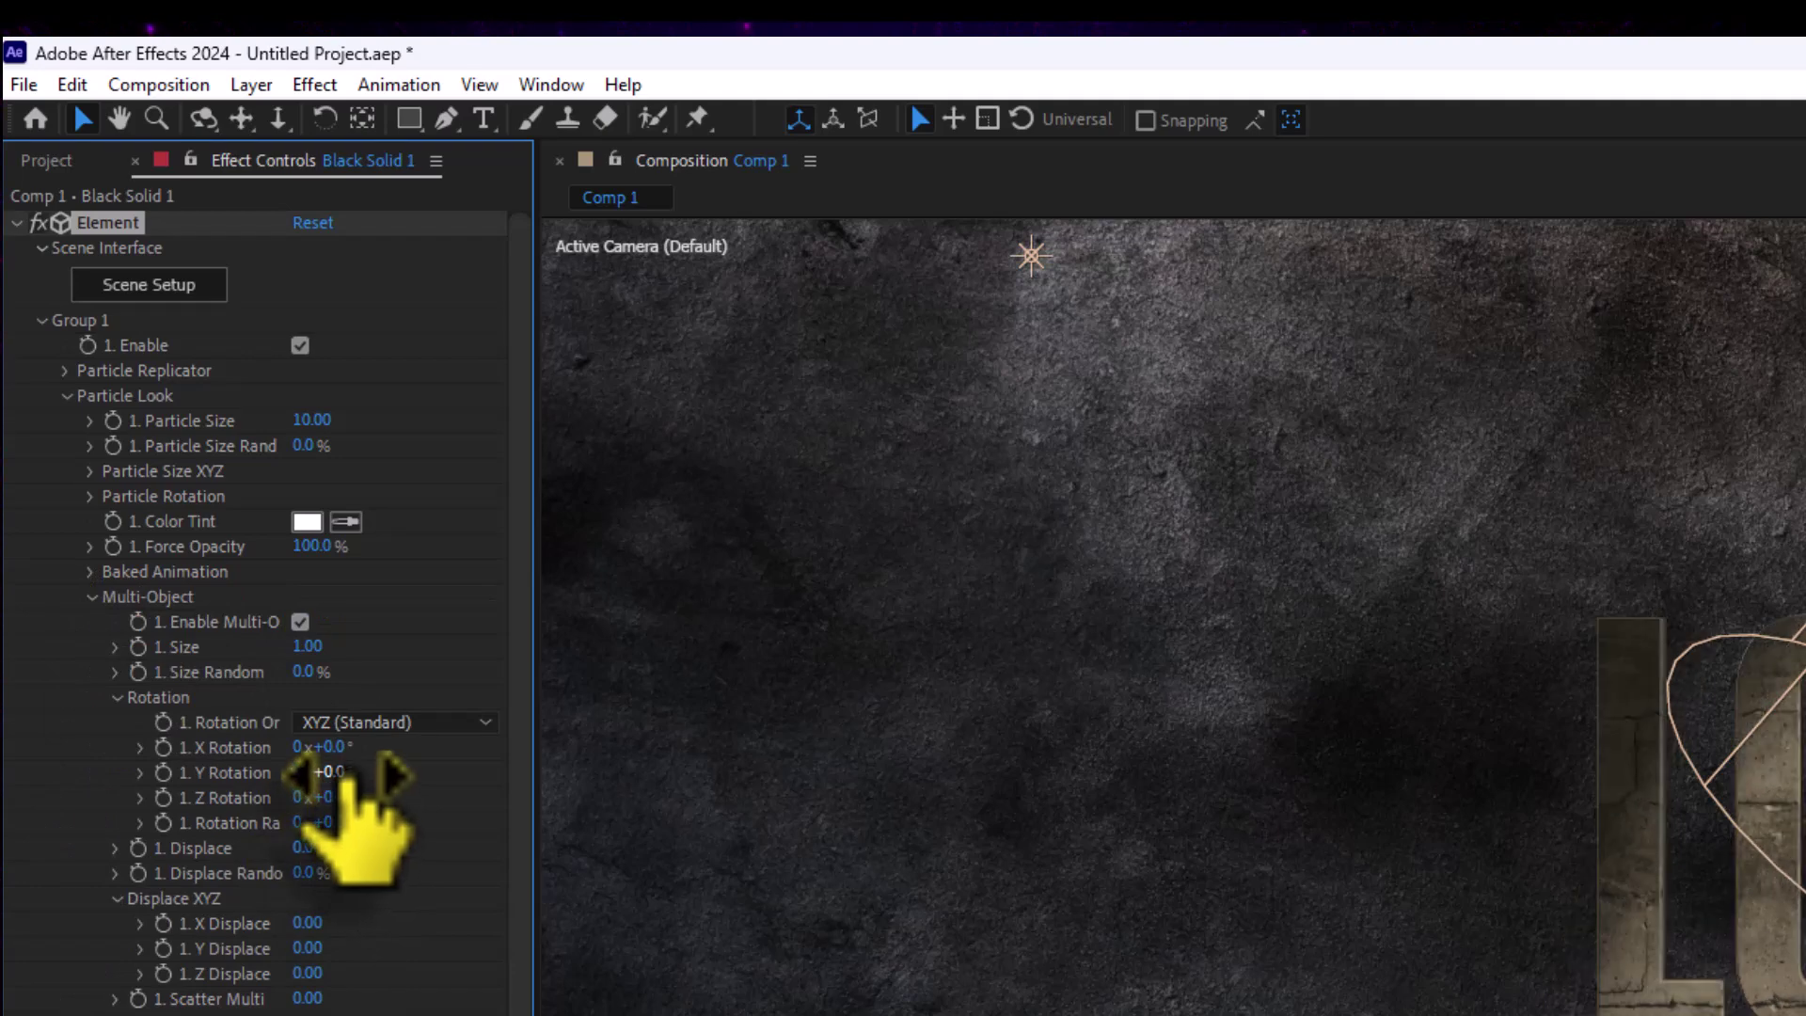
pyautogui.moveTo(346, 773); pyautogui.dragTo(405, 773)
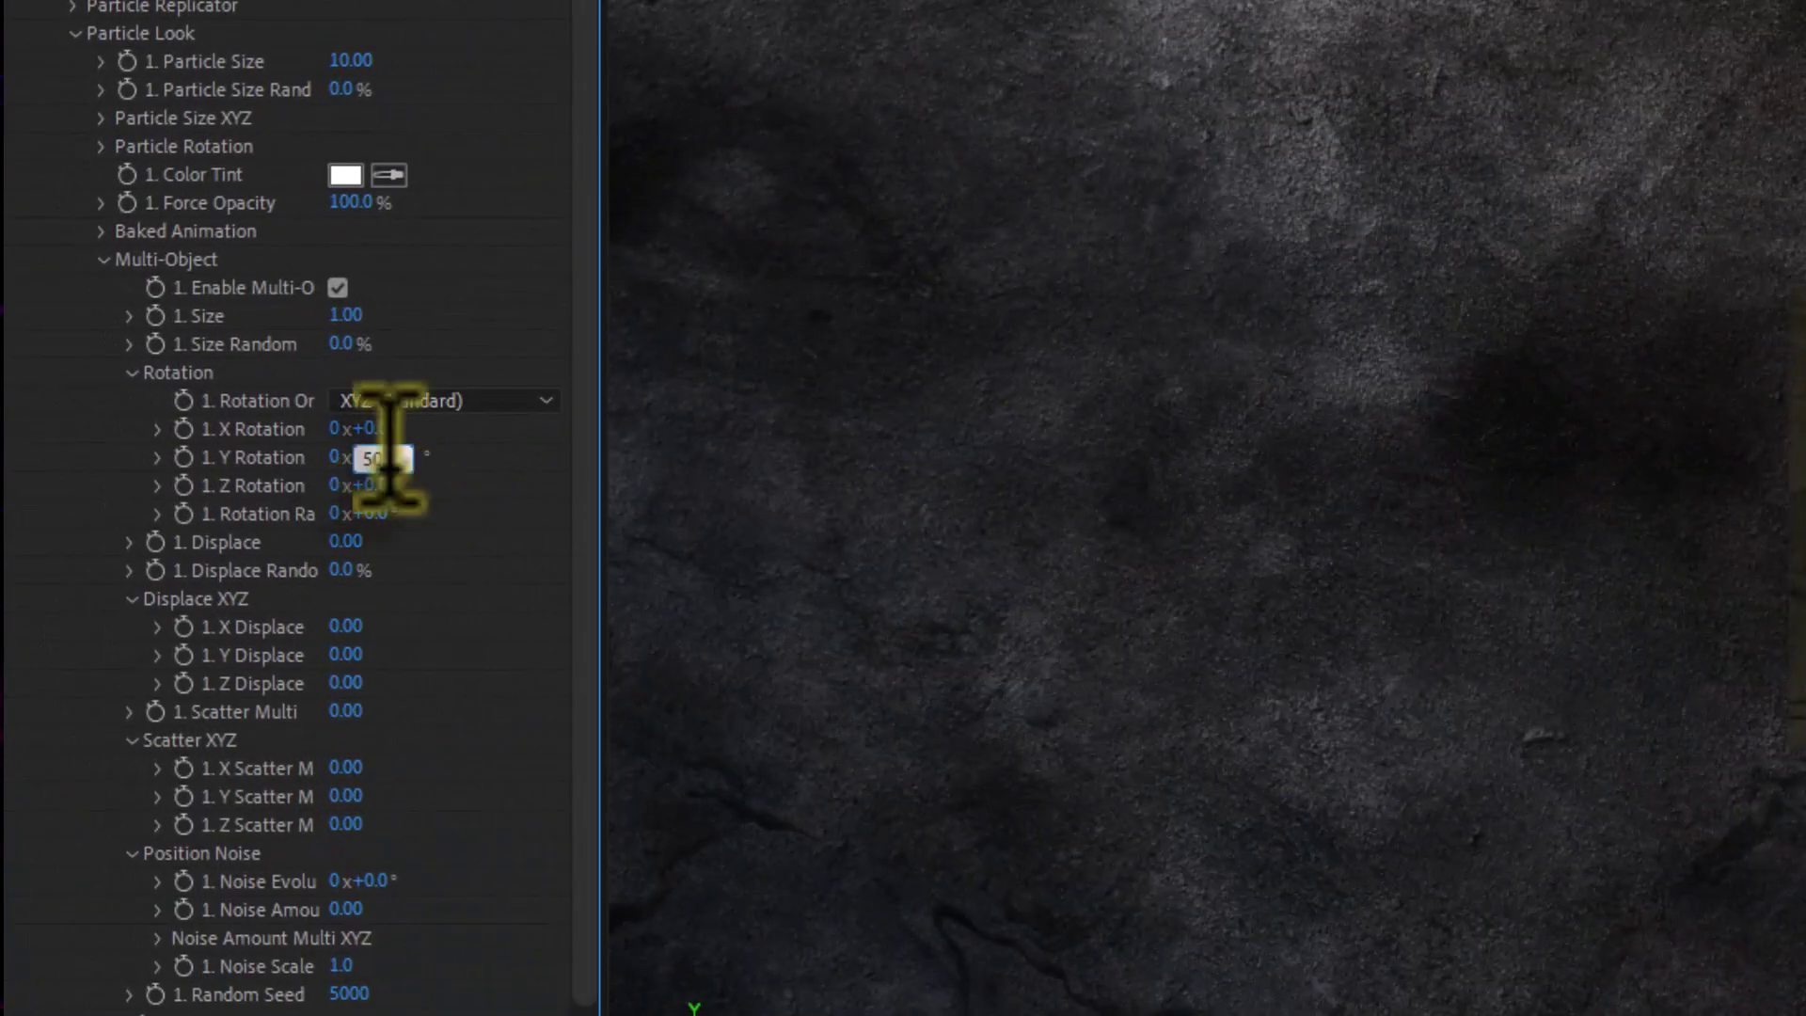
pyautogui.press('Return')
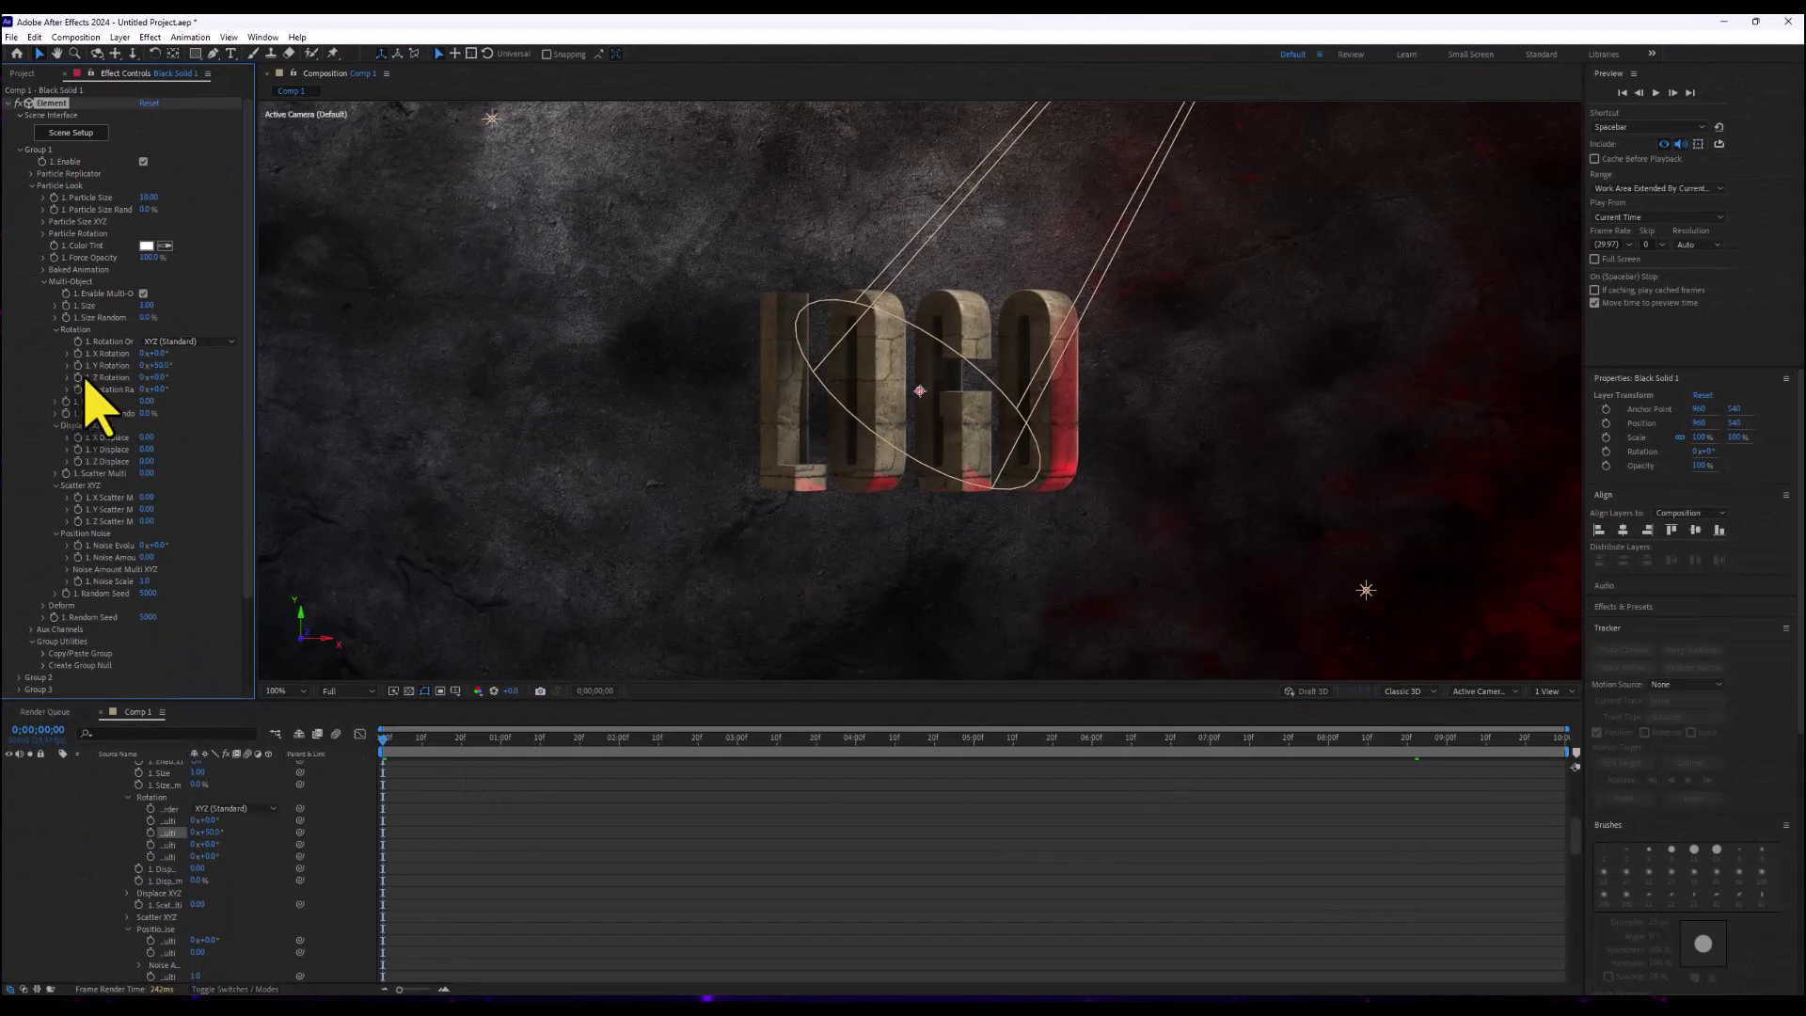
# Keyframe Y Rotation from frame 16 to 50° at a later time
pyautogui.moveTo(407, 743); pyautogui.dragTo(448, 747)
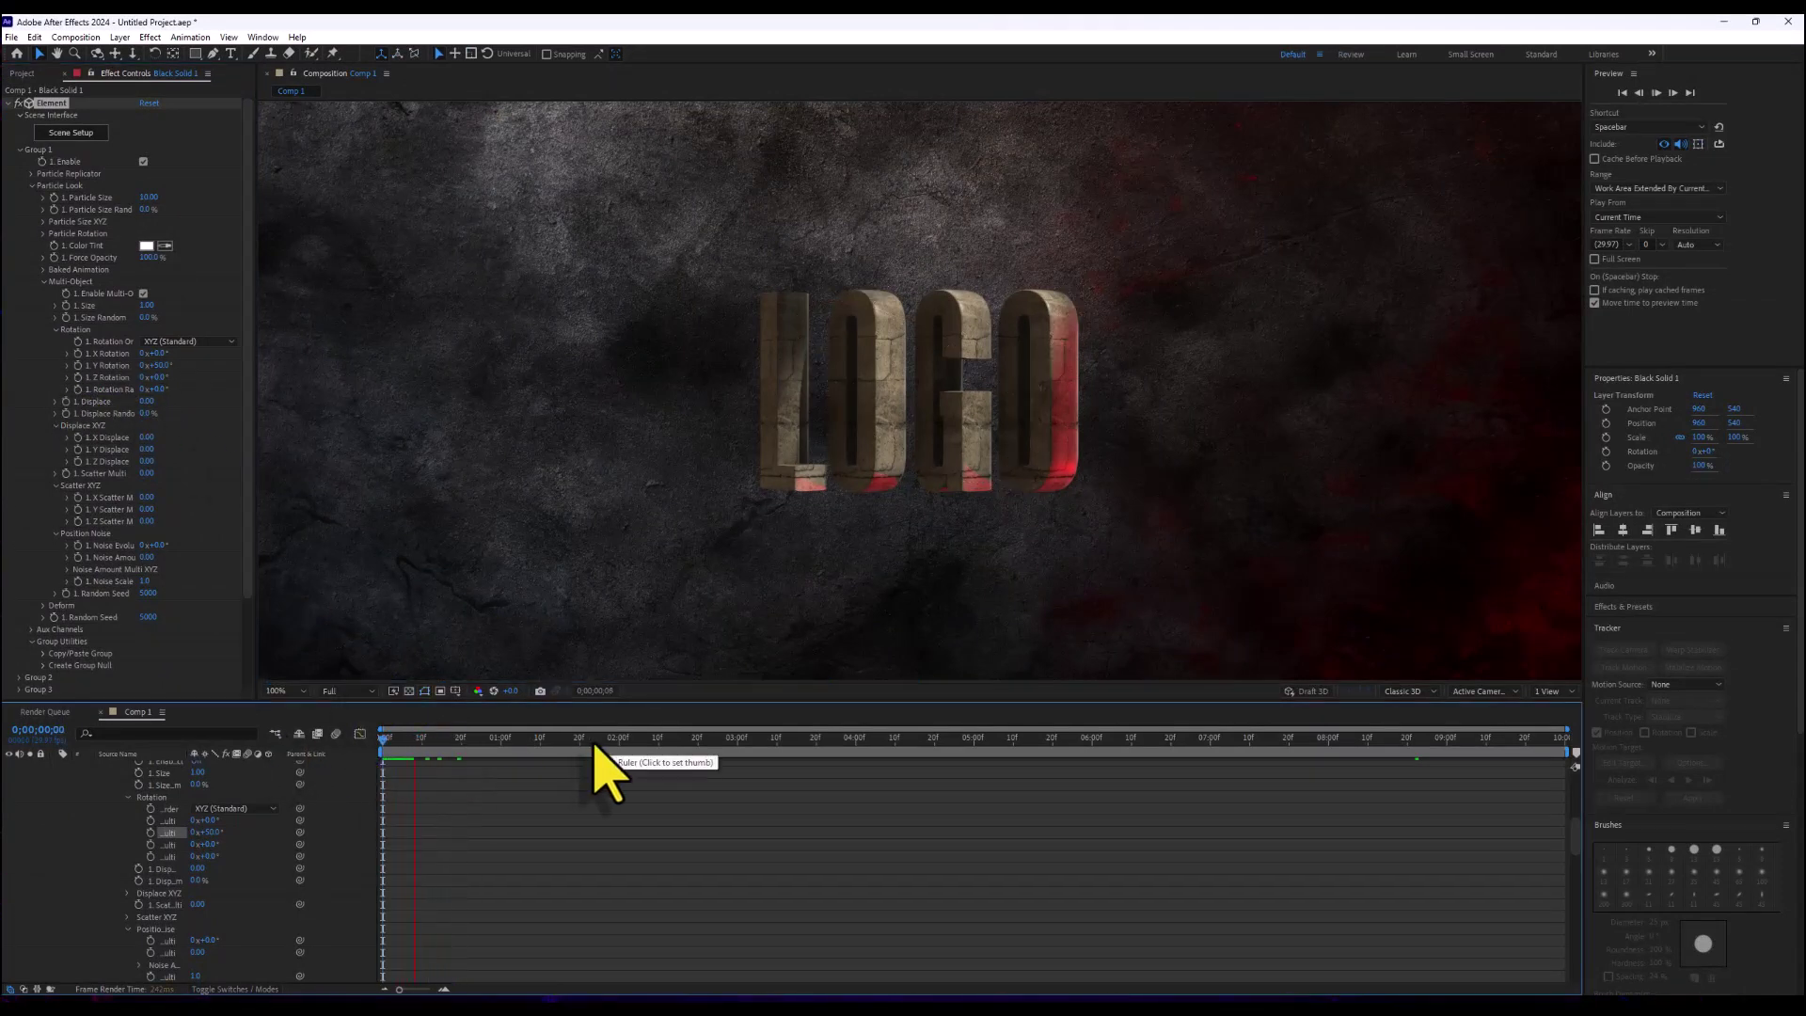
pyautogui.press('space')
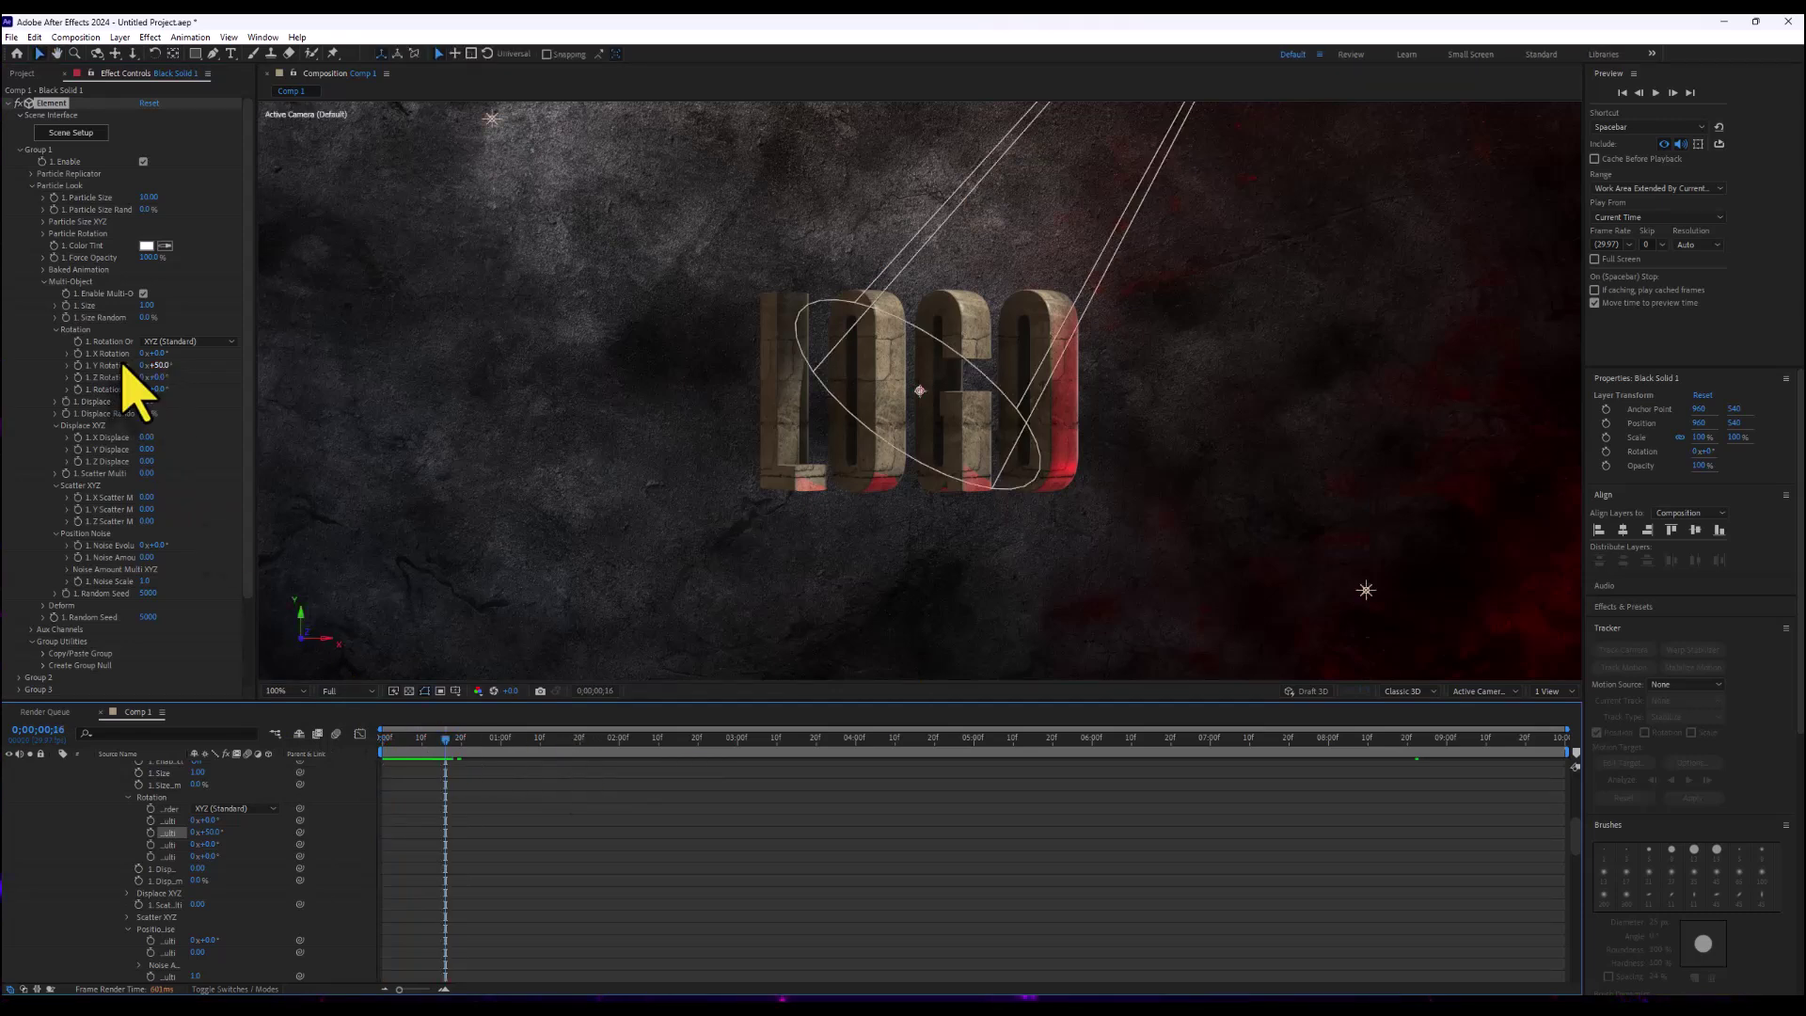
pyautogui.click(78, 365)
pyautogui.click(520, 743)
pyautogui.moveTo(522, 749); pyautogui.dragTo(562, 753)
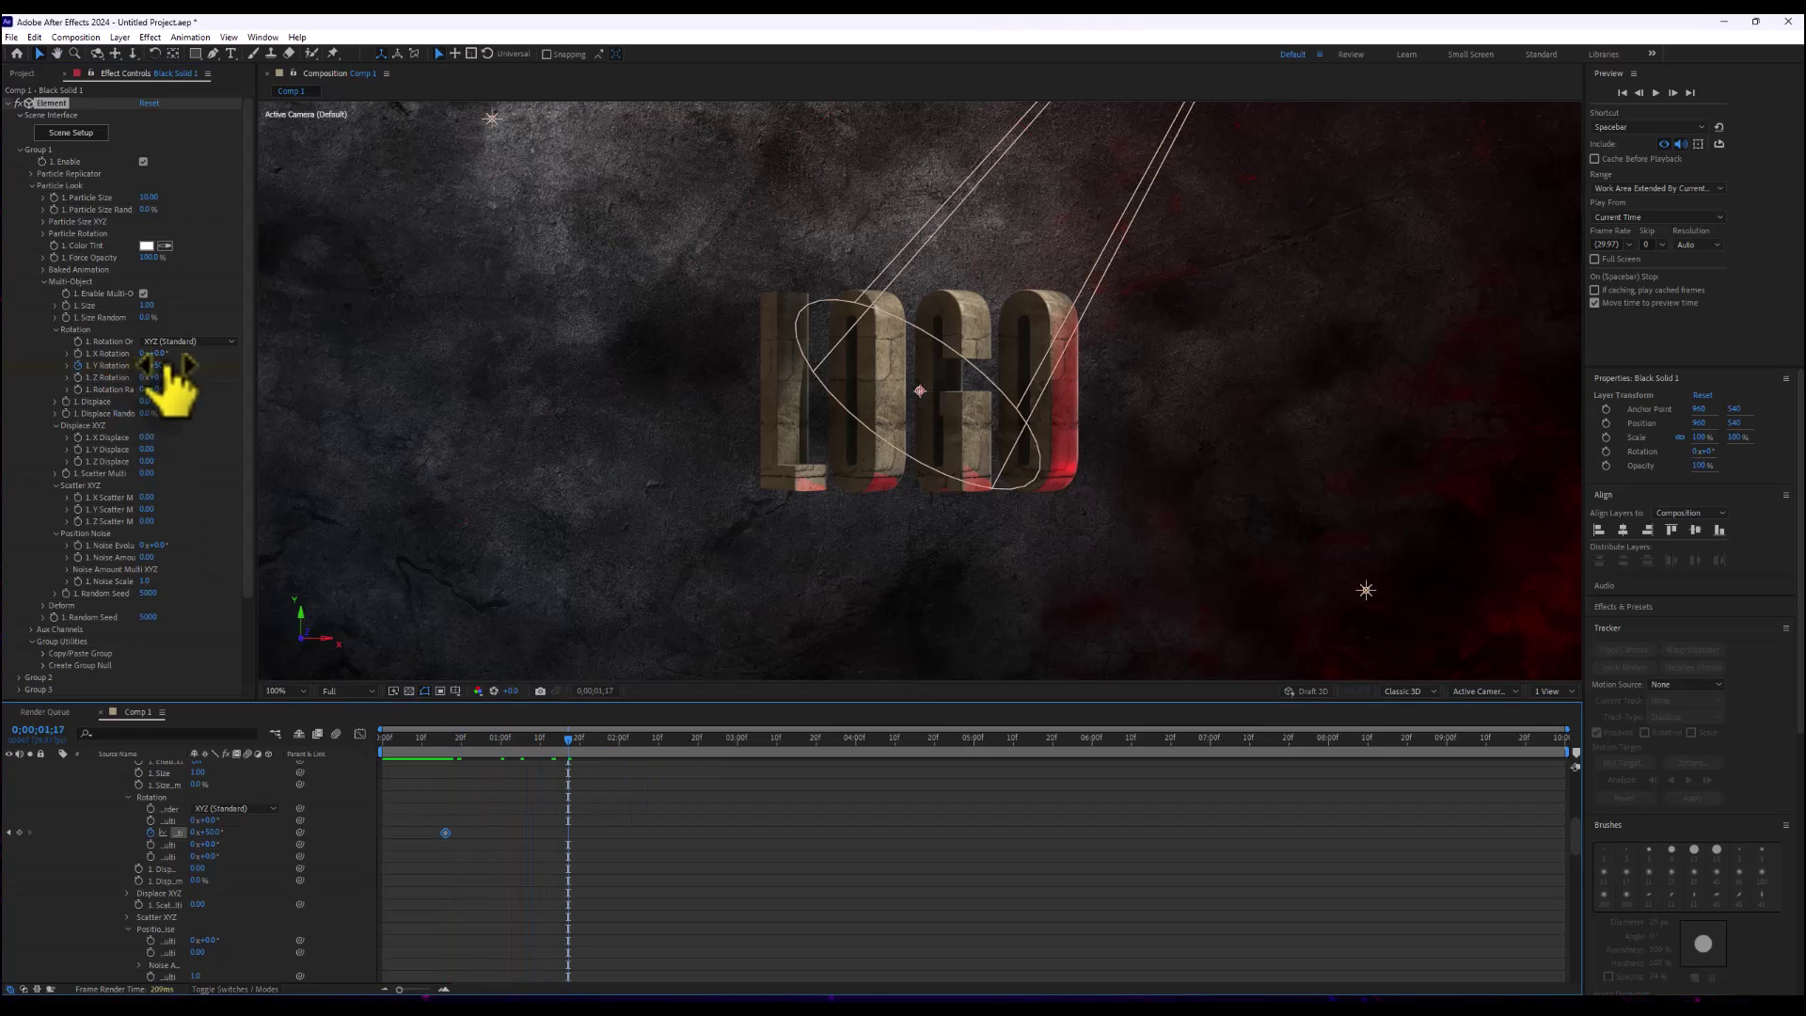
pyautogui.moveTo(167, 368); pyautogui.dragTo(169, 372)
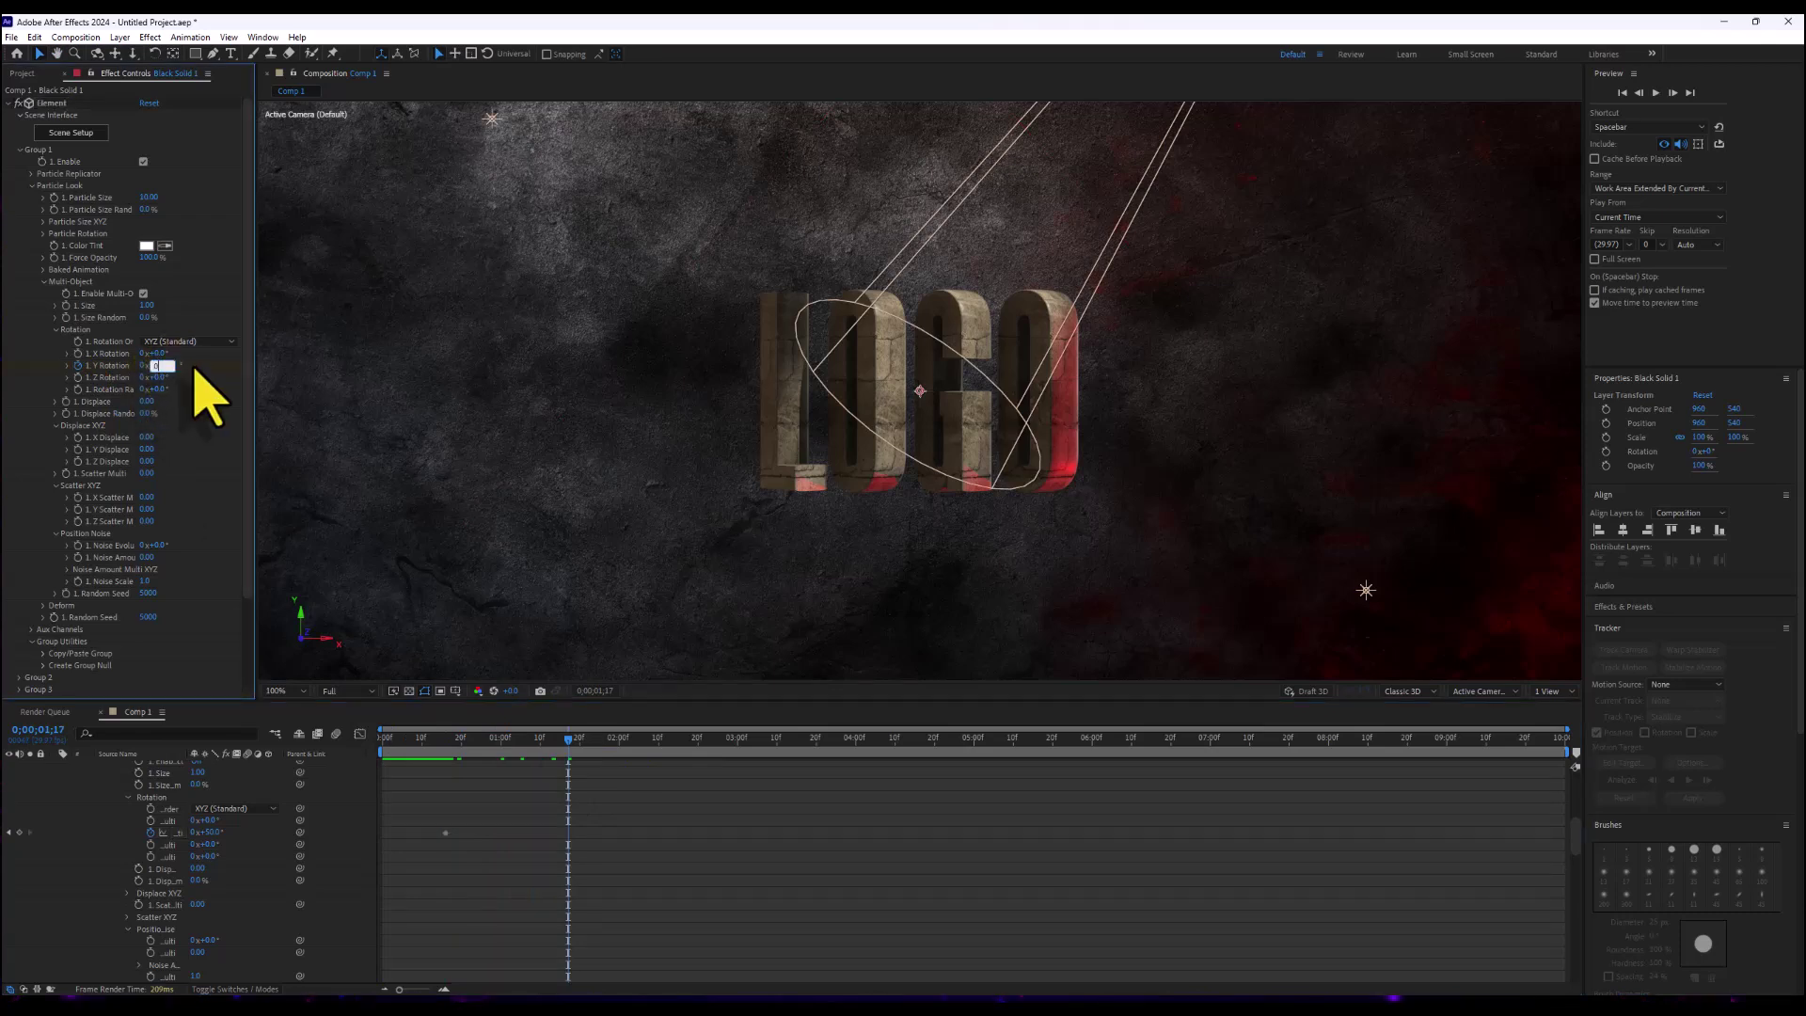
pyautogui.click(195, 371)
pyautogui.moveTo(479, 743); pyautogui.dragTo(442, 752)
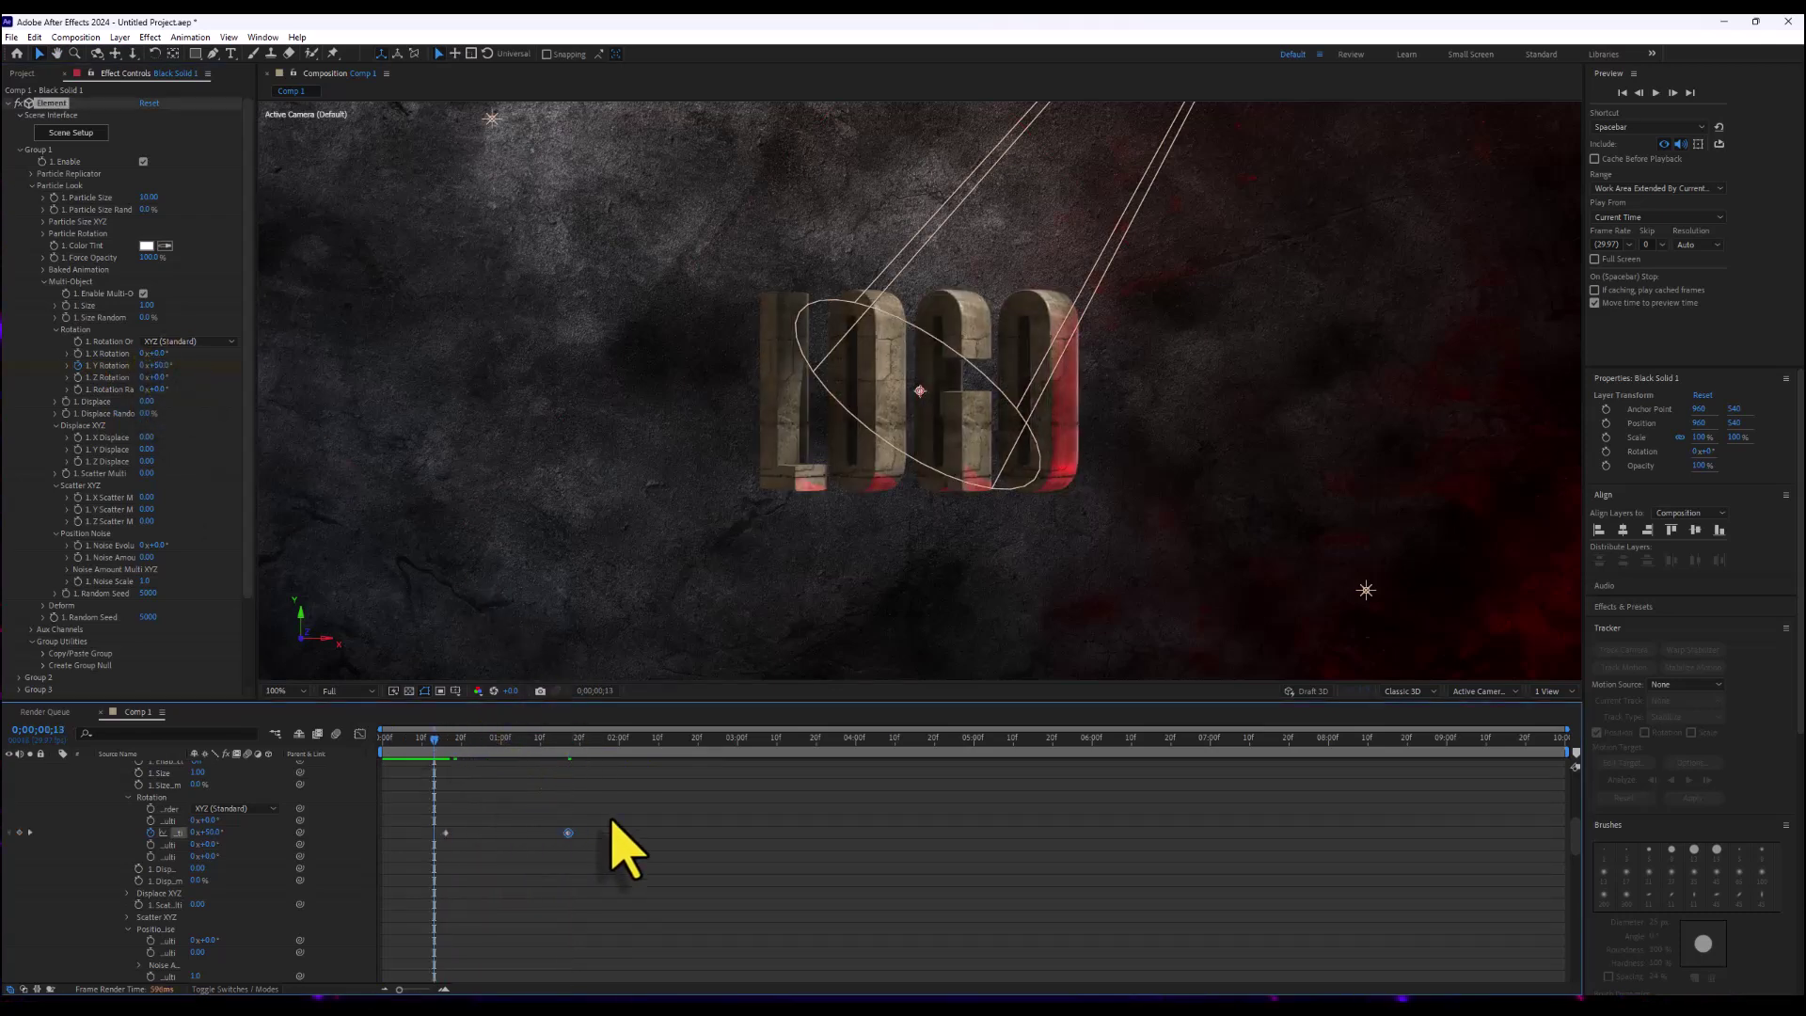
pyautogui.press('pageup')
pyautogui.press('pageup')
pyautogui.press('pageup')
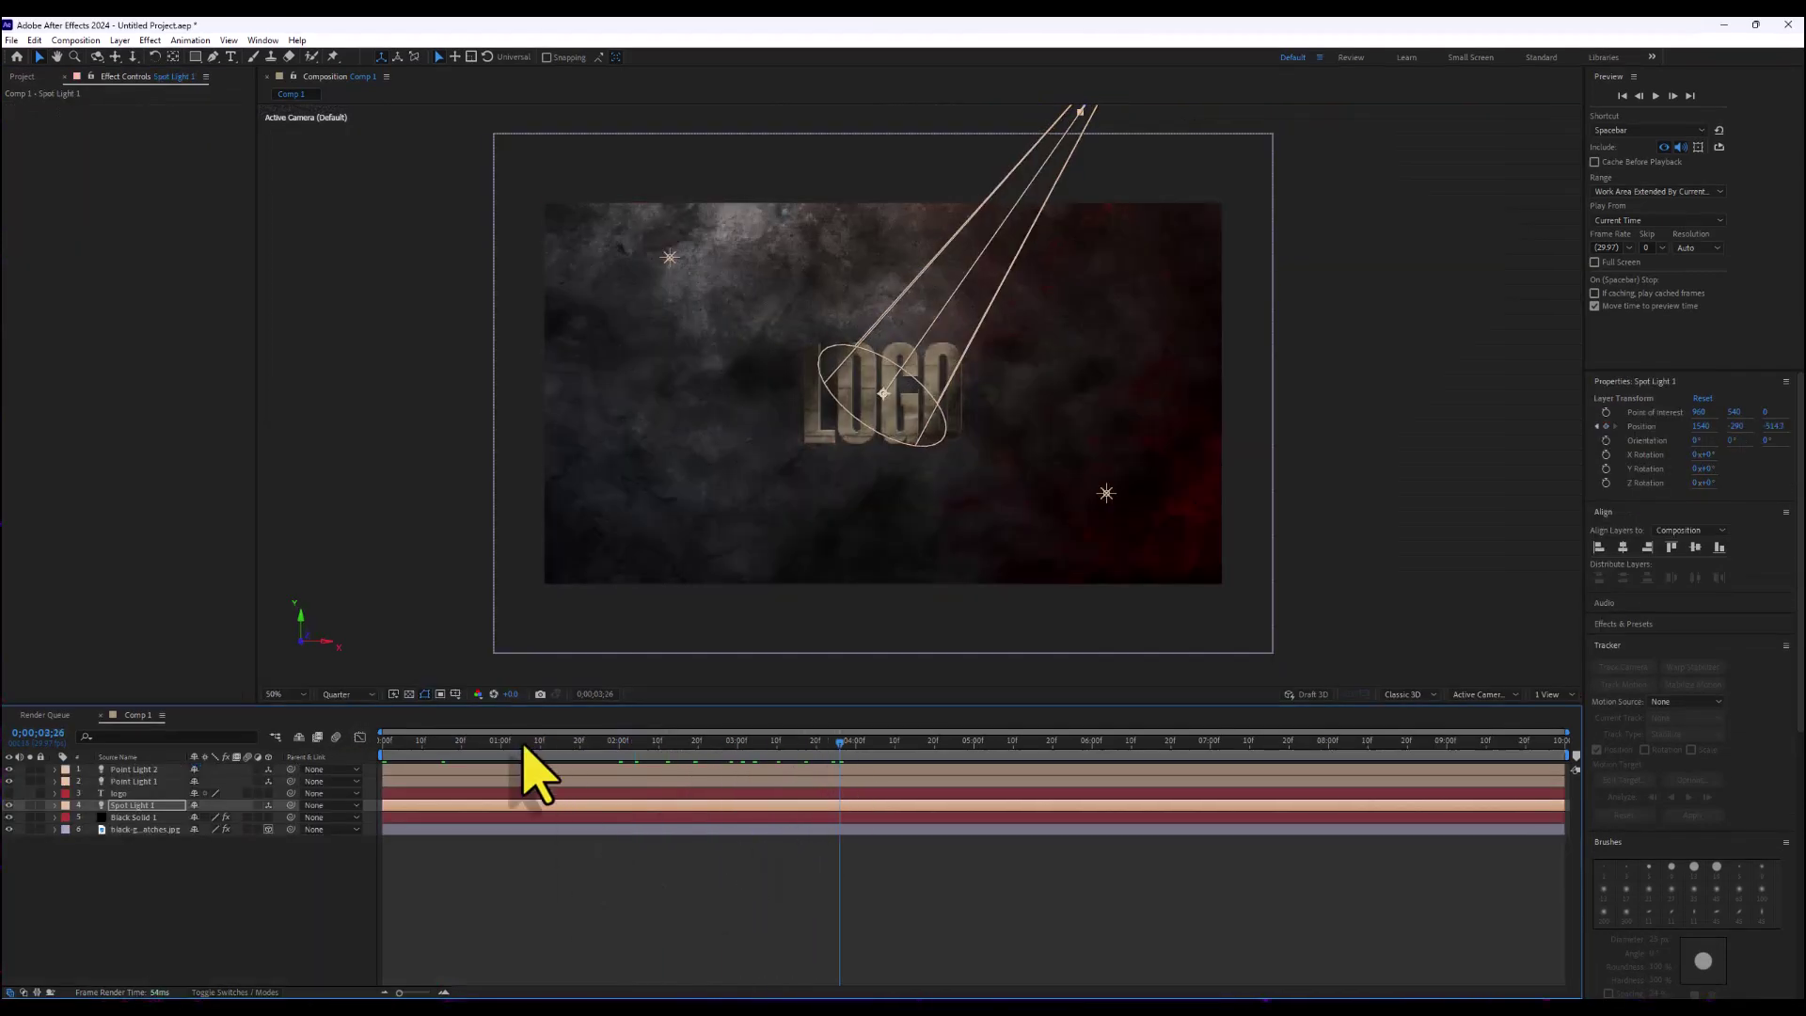
# Duplicate the logo layer, move logo 2 to the top and hide the original
pyautogui.moveTo(523, 750); pyautogui.dragTo(677, 750)
pyautogui.click(163, 887)
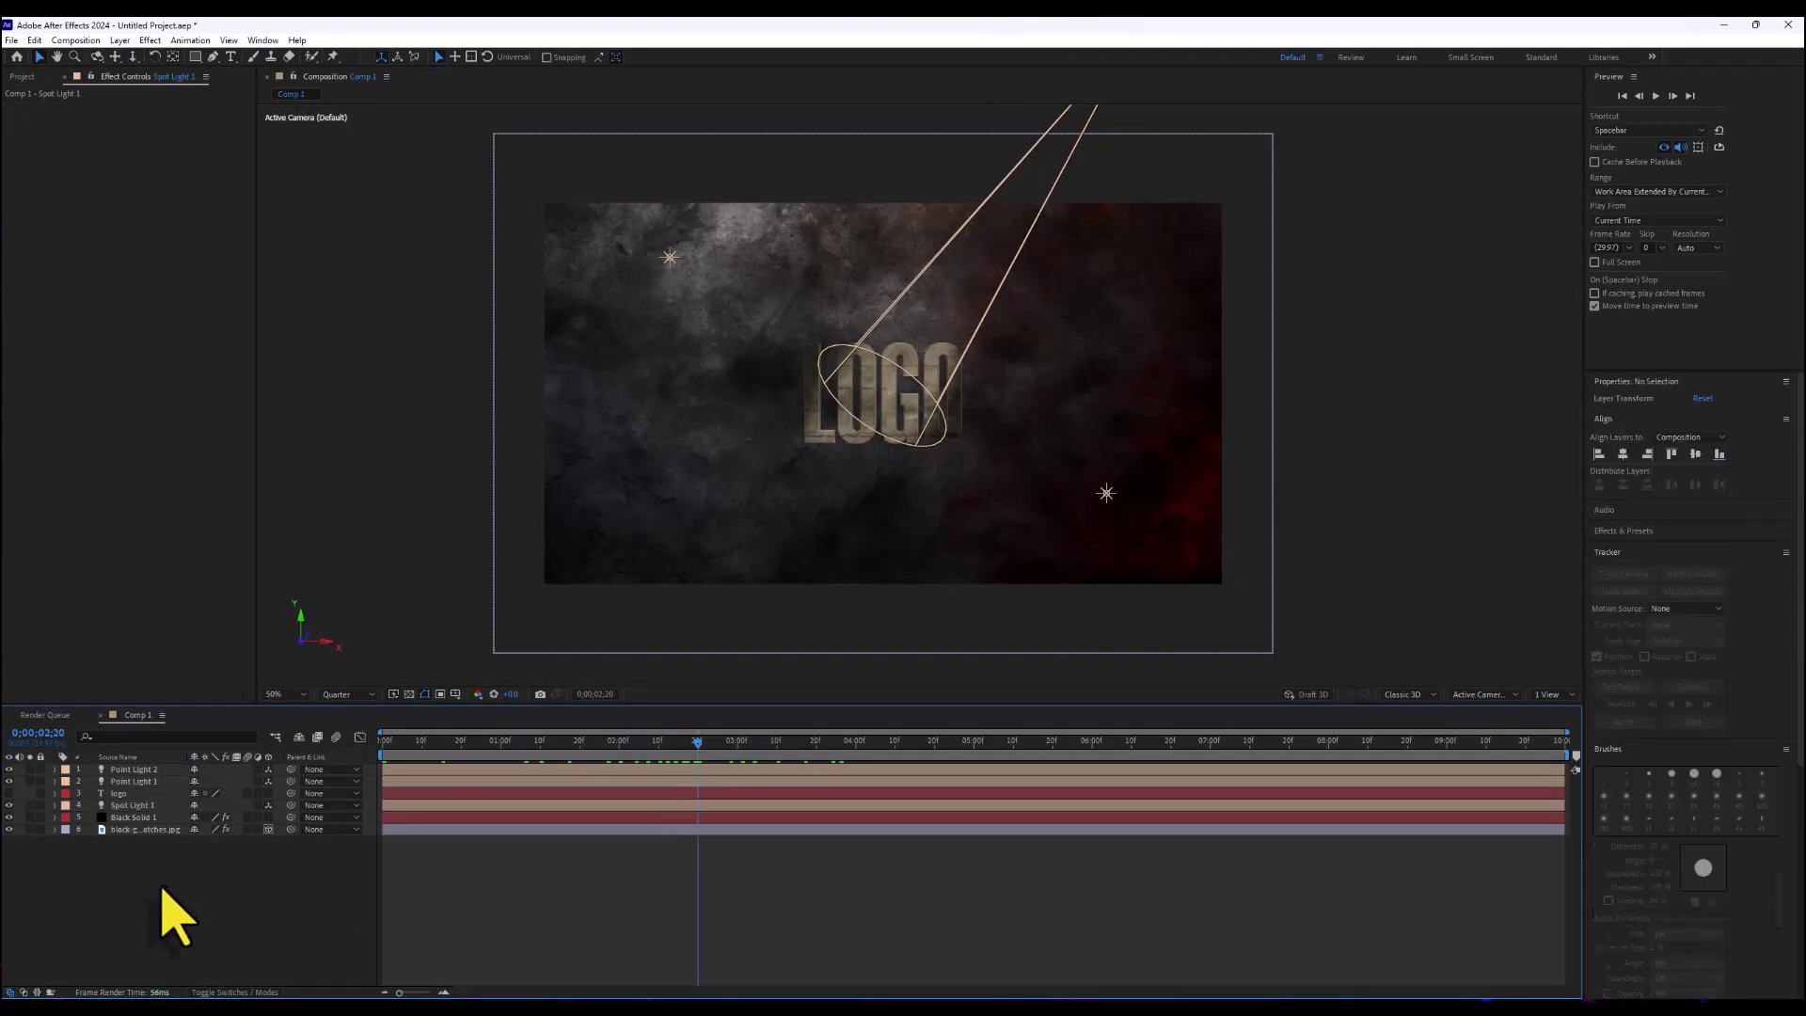
pyautogui.click(119, 794)
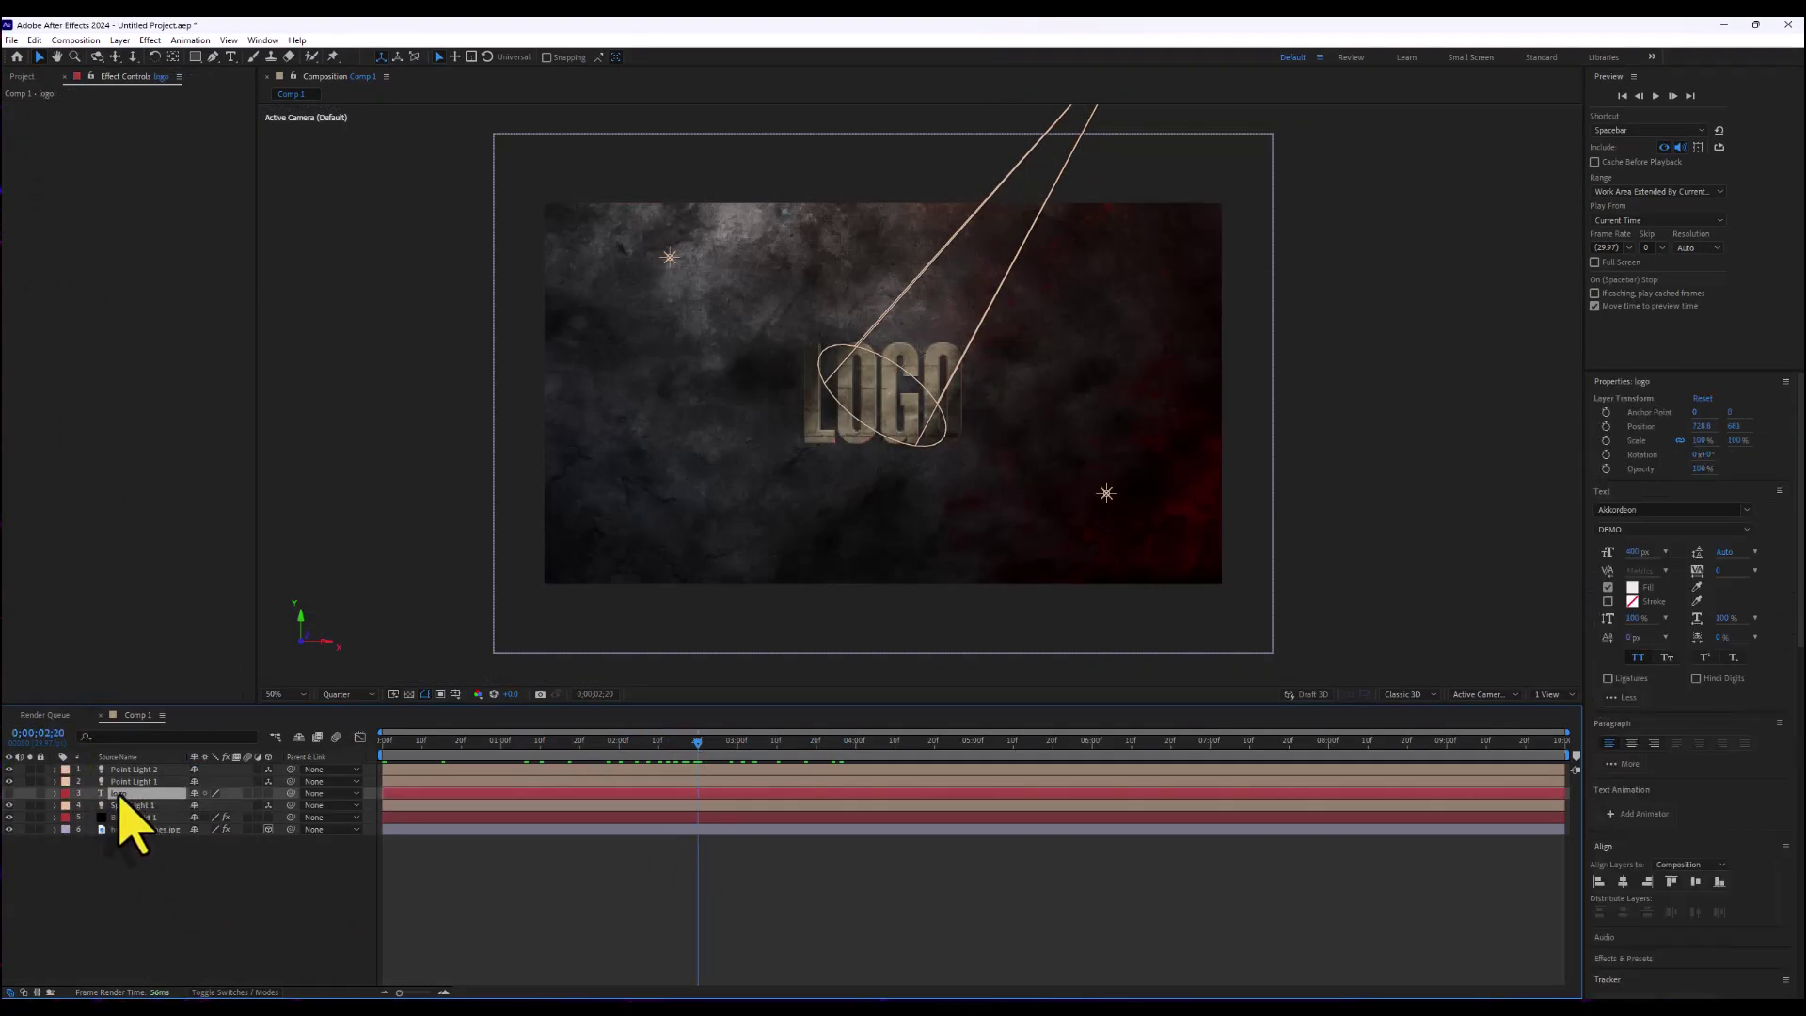
pyautogui.click(34, 41)
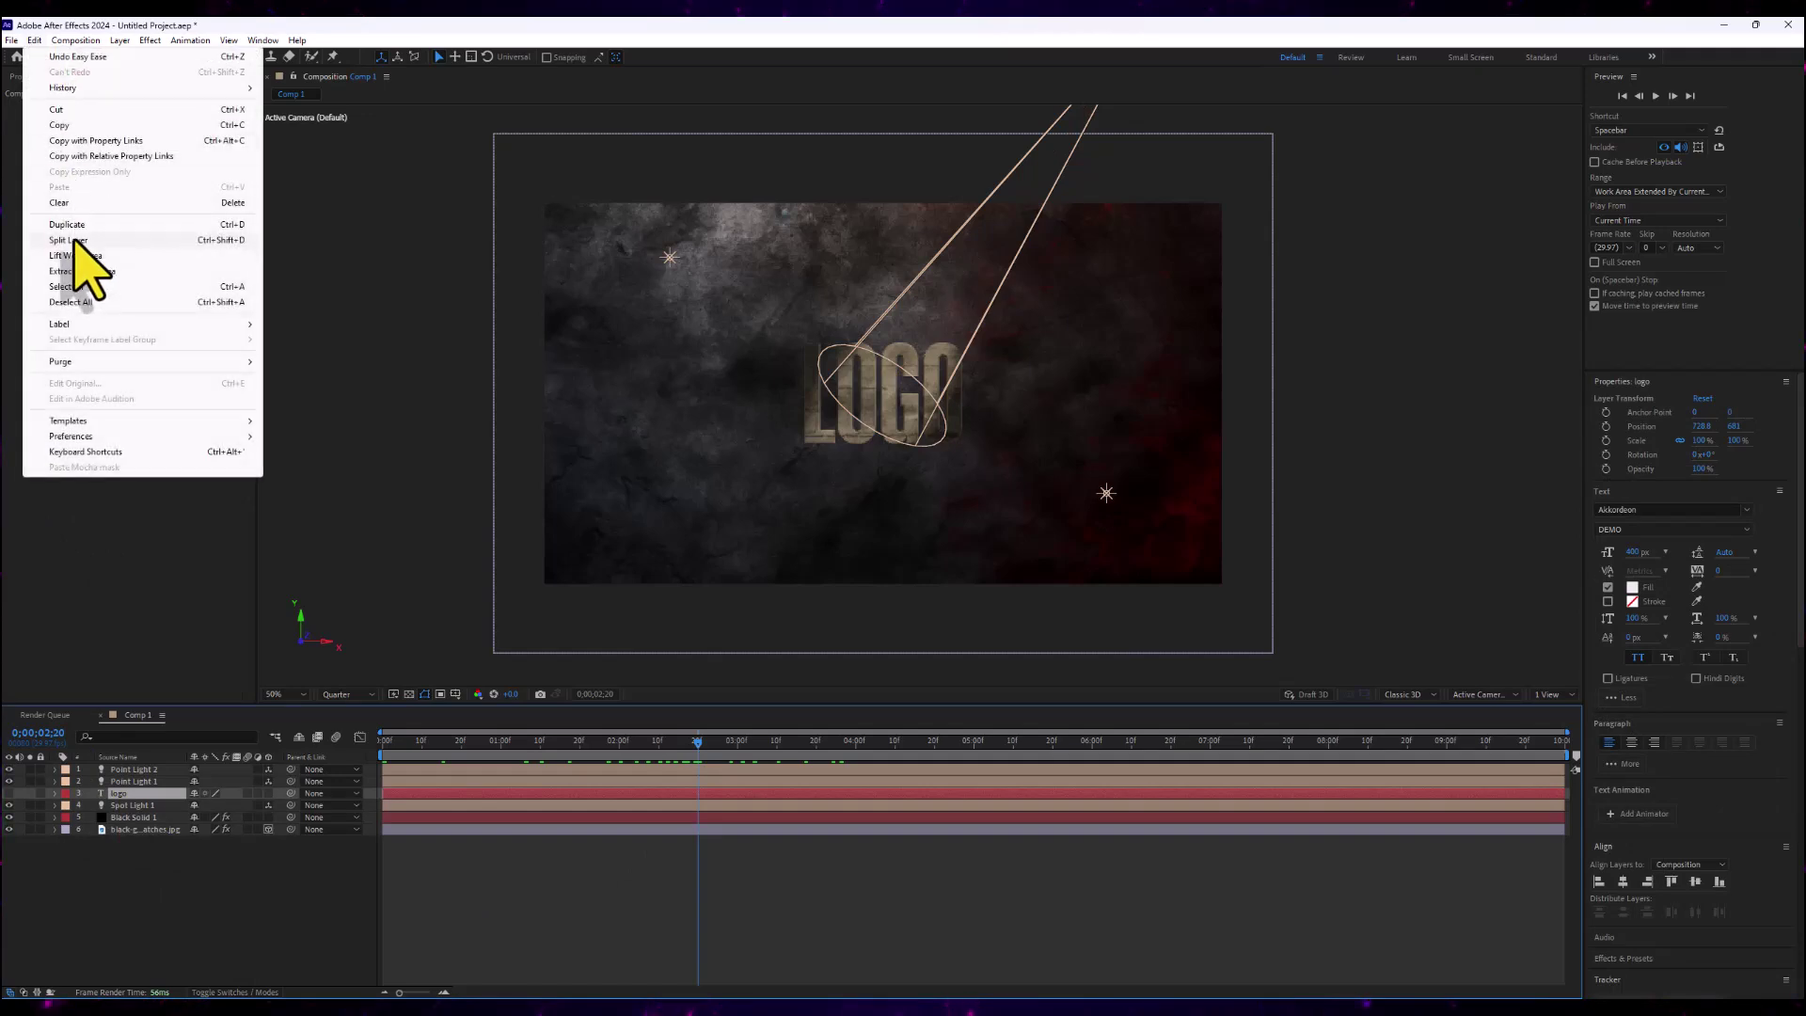
pyautogui.click(71, 224)
pyautogui.moveTo(124, 797); pyautogui.dragTo(126, 769)
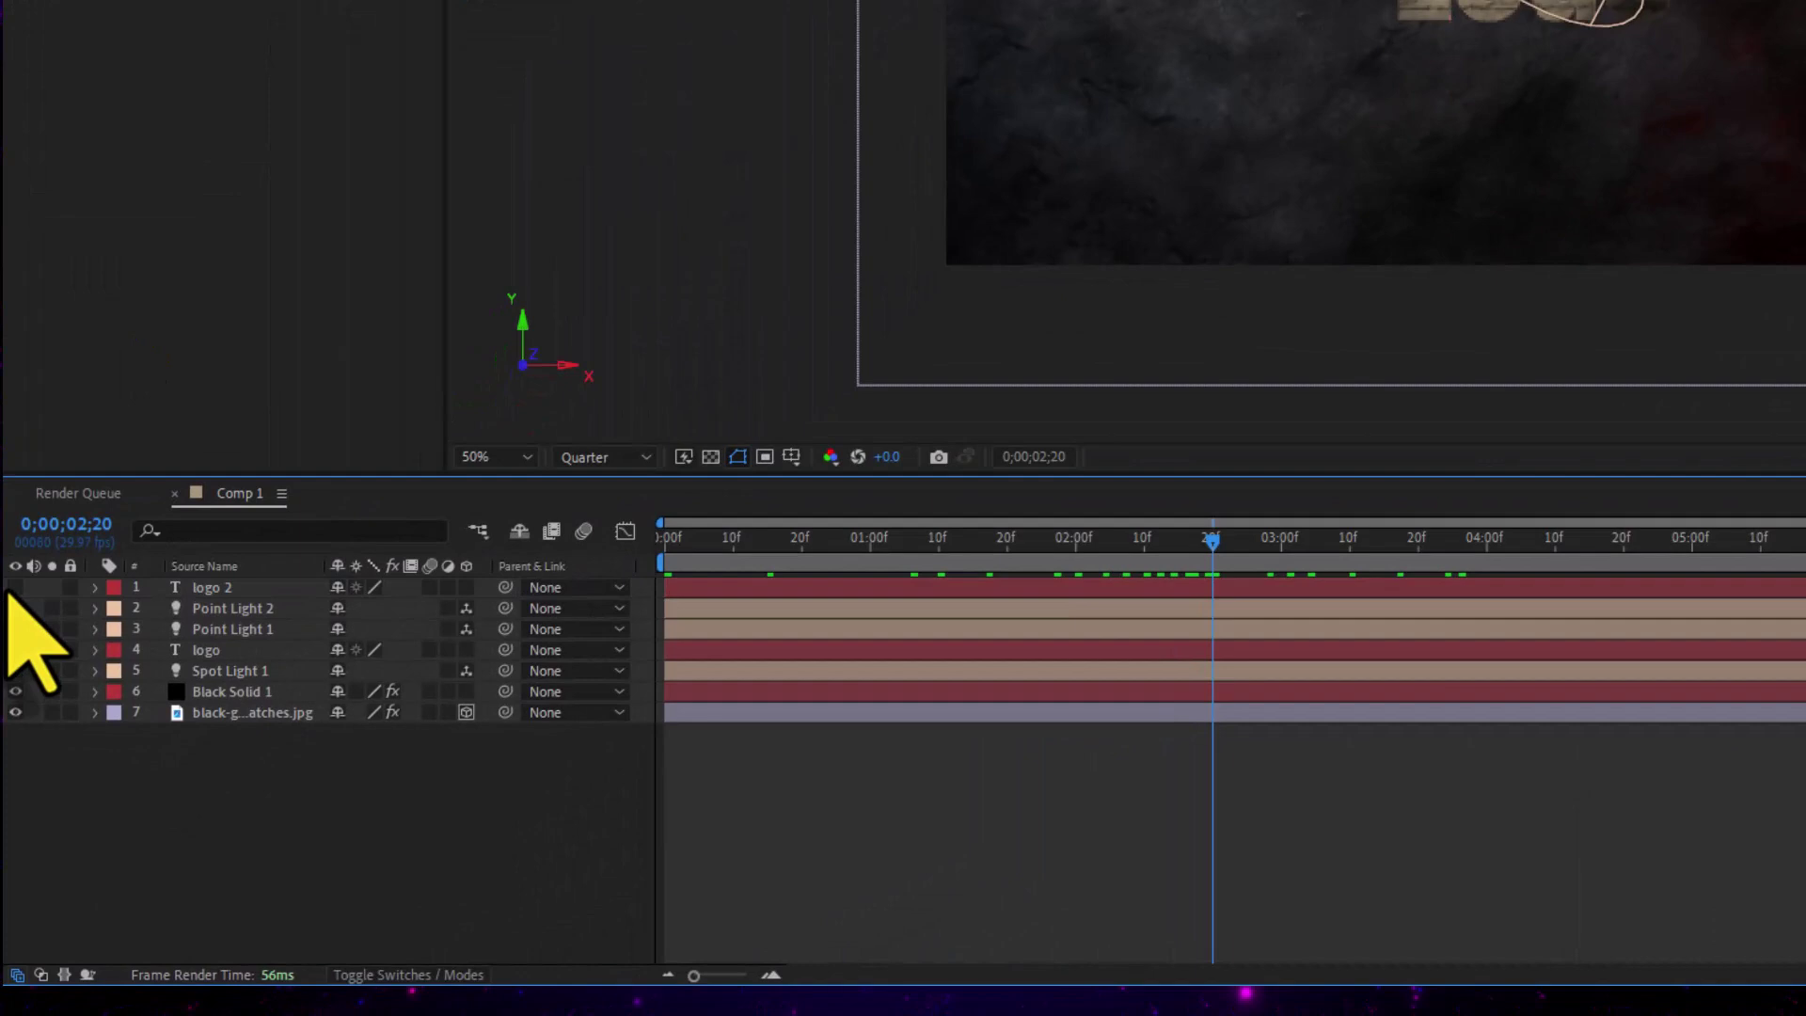
pyautogui.click(15, 649)
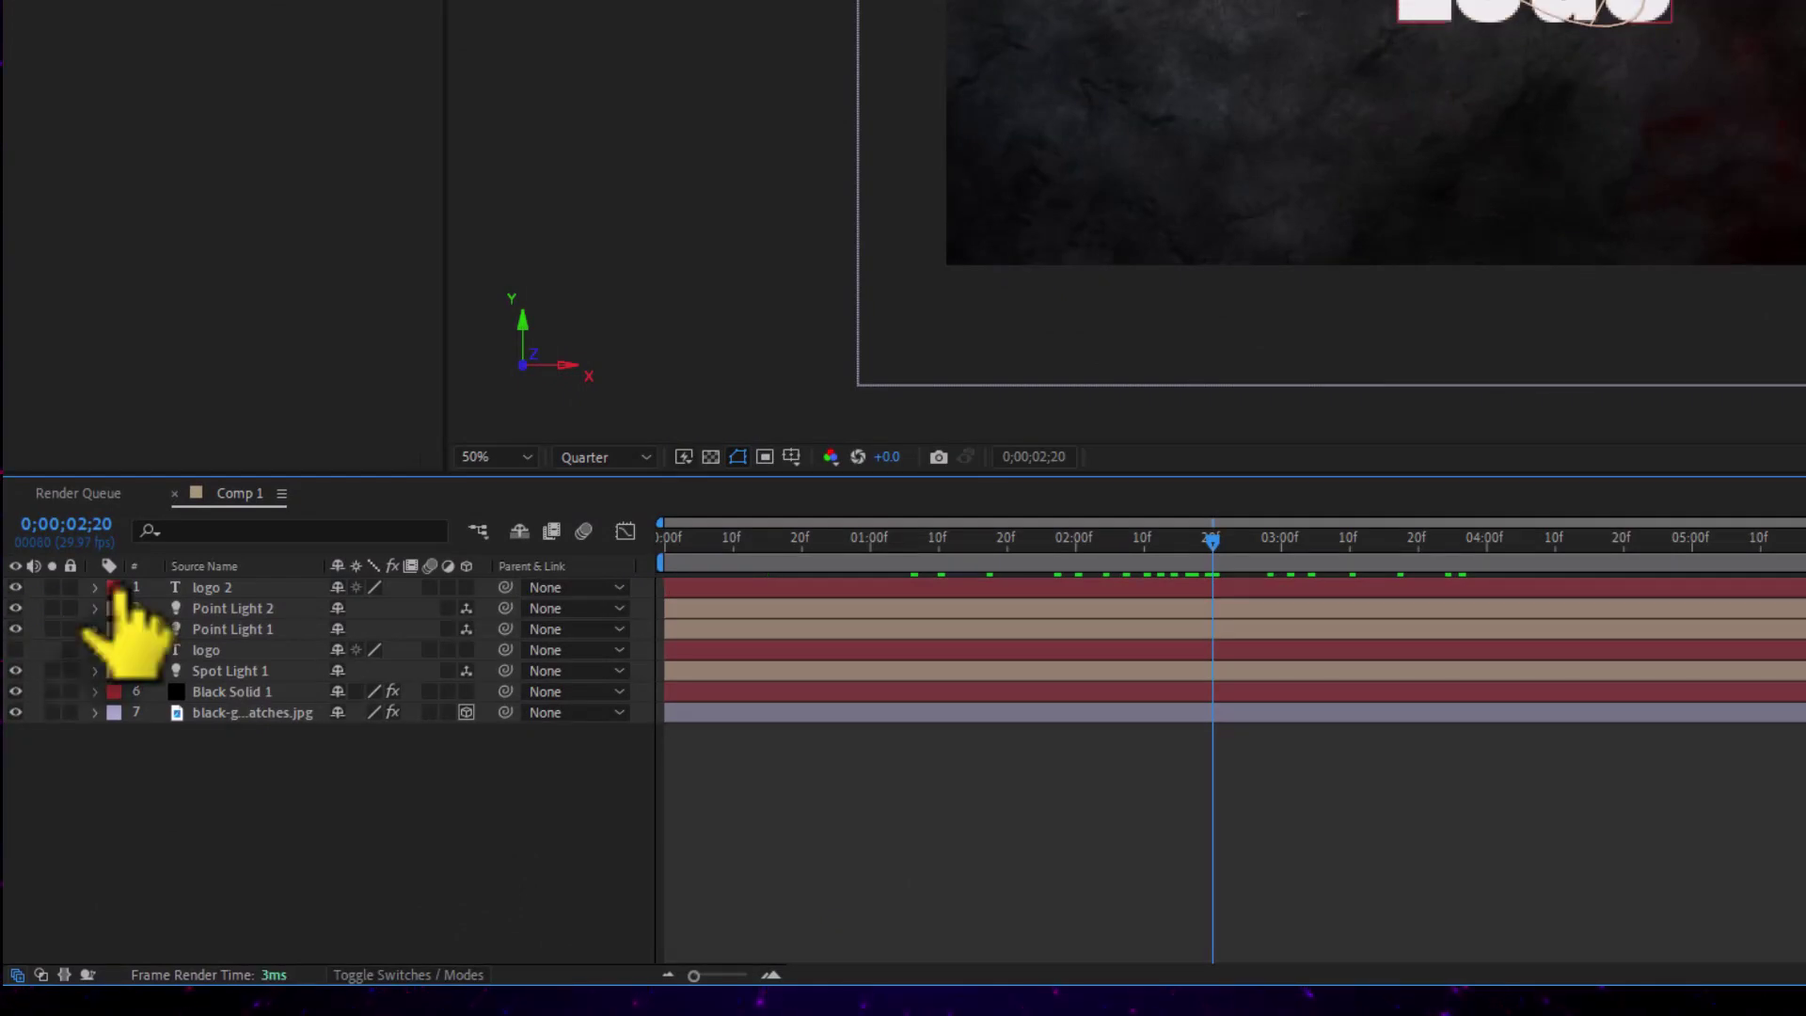
# Set the preview resolution to Full and start pre-composing logo 2
pyautogui.scroll(2, 1622, 10)
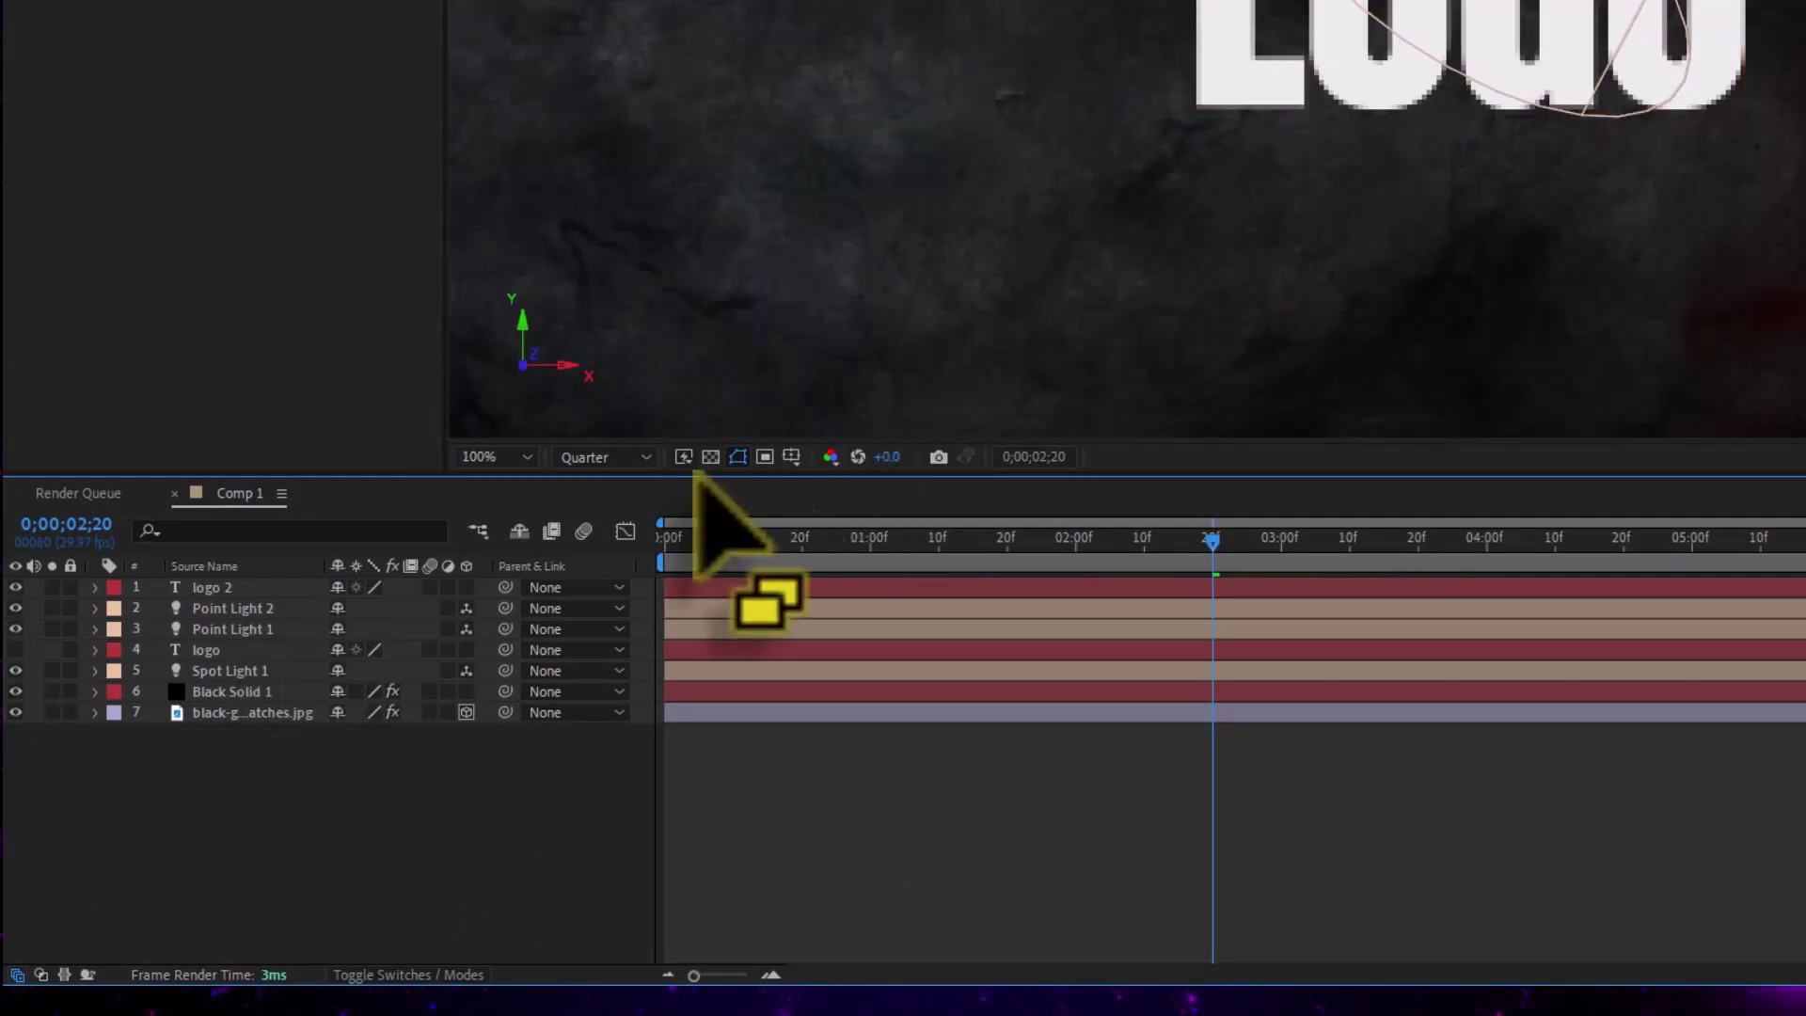
pyautogui.click(636, 459)
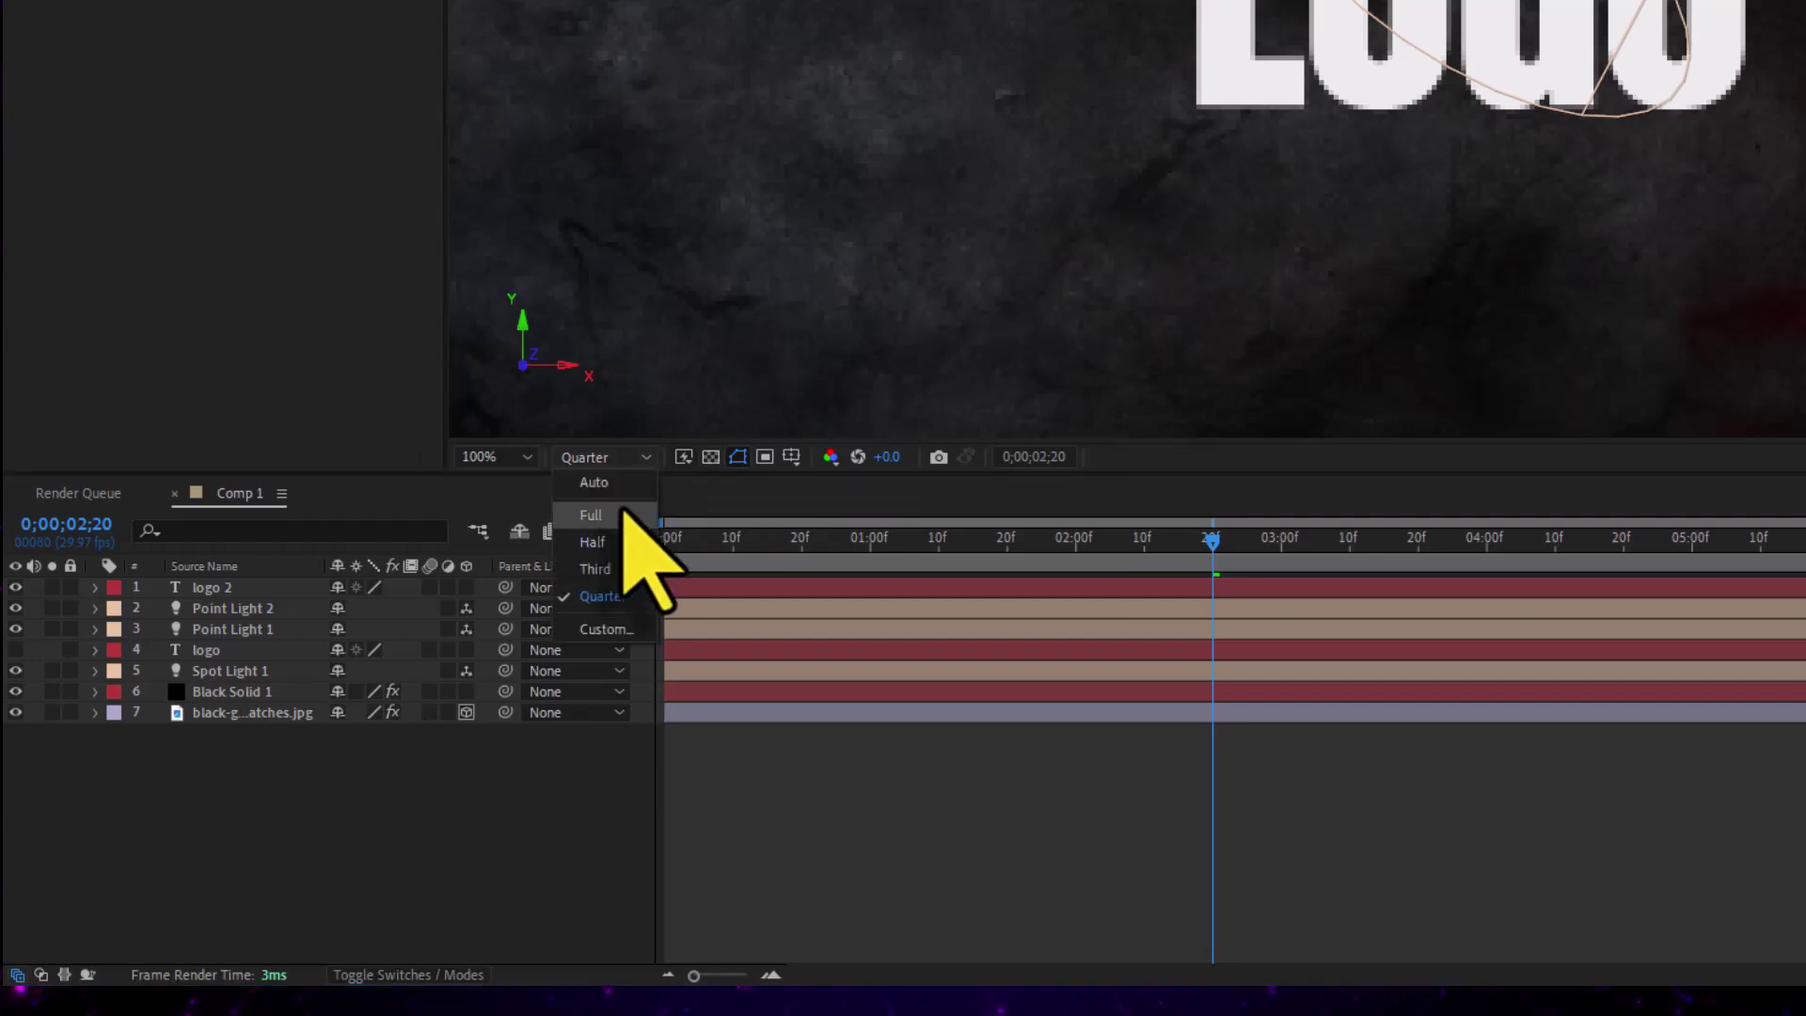
pyautogui.click(633, 516)
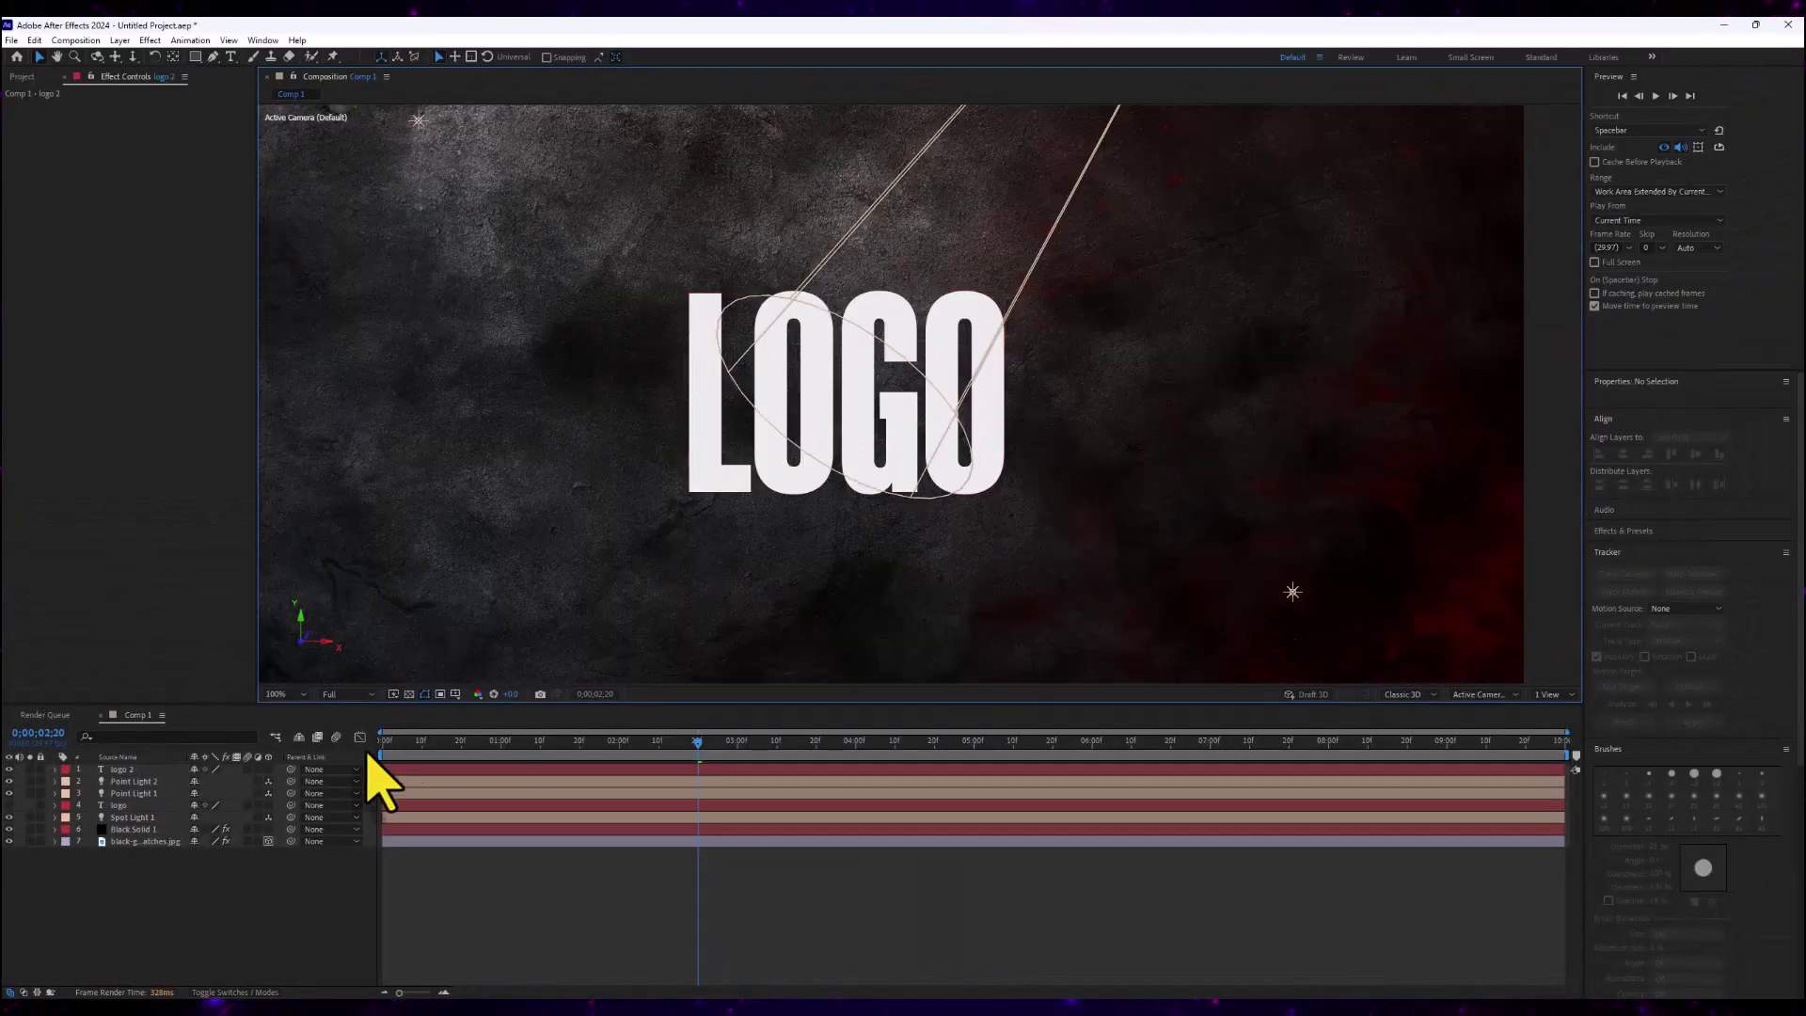
pyautogui.click(113, 770)
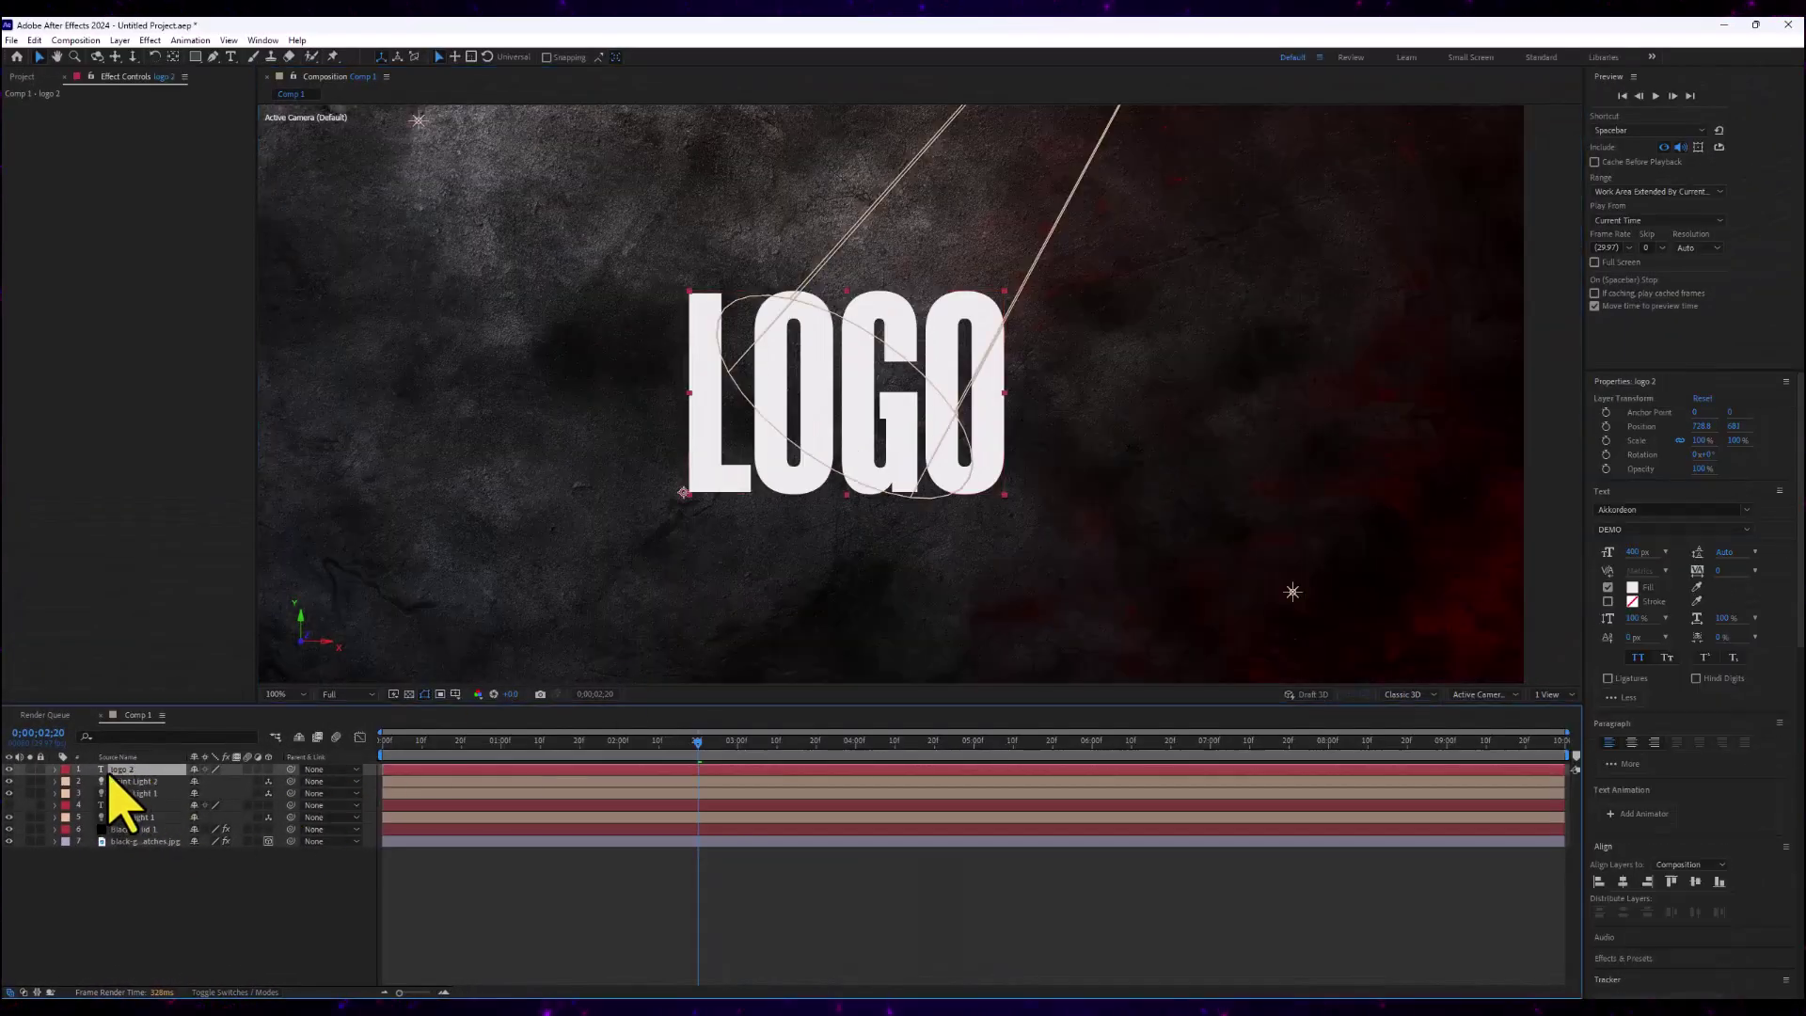
pyautogui.click(120, 41)
pyautogui.click(160, 515)
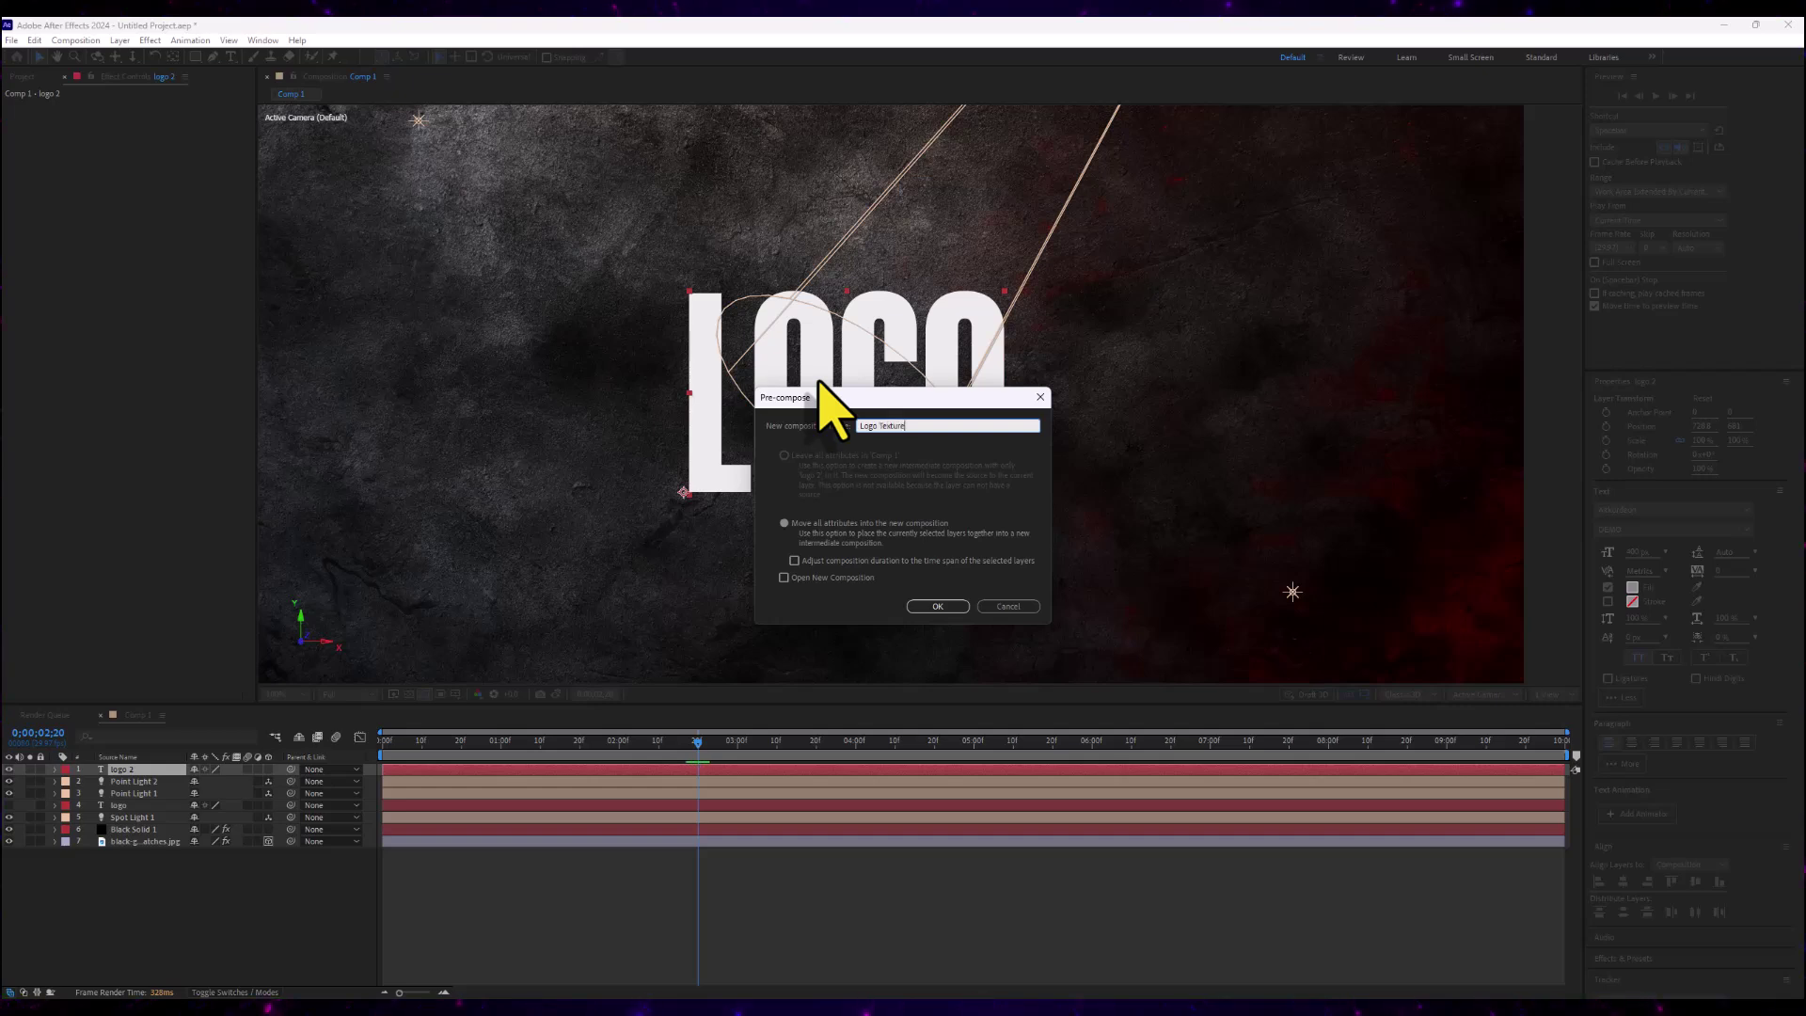
# Pre-compose logo 2 as 'Logo Texture' and show the project's imported items
pyautogui.write('Logo Texture')
pyautogui.press('Return')
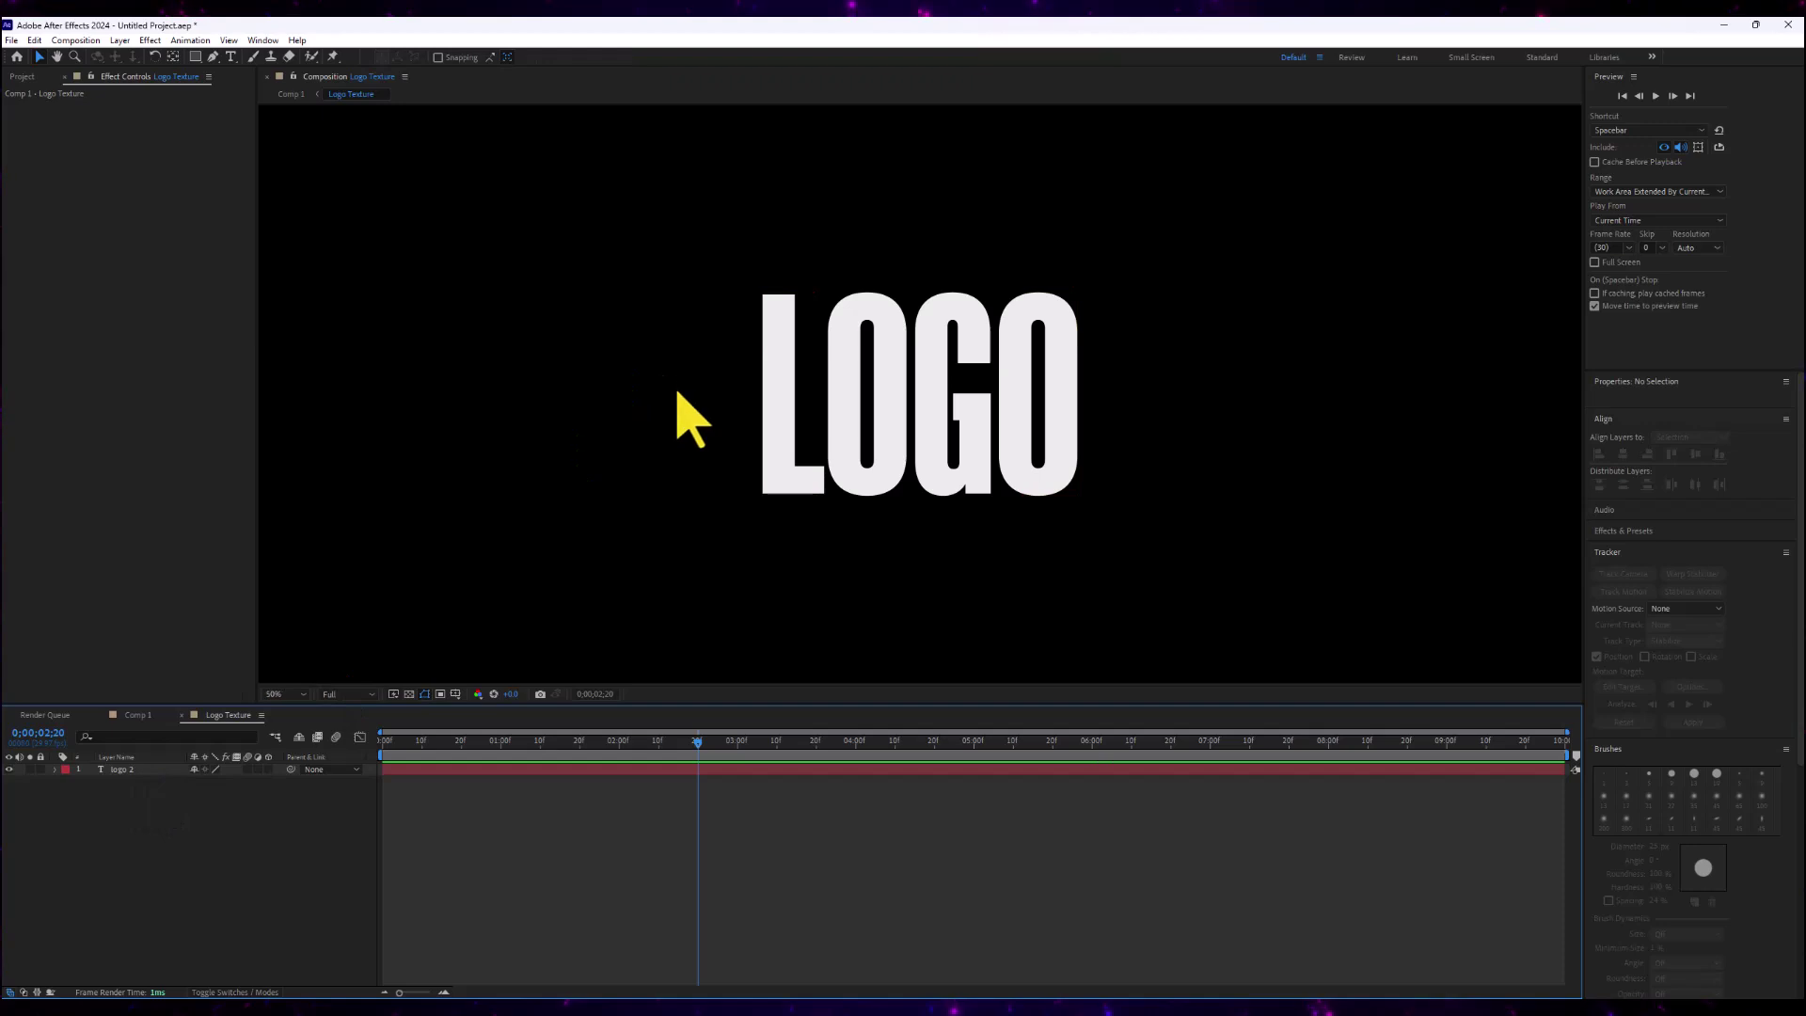
pyautogui.scroll(-2, 677, 402)
pyautogui.click(45, 79)
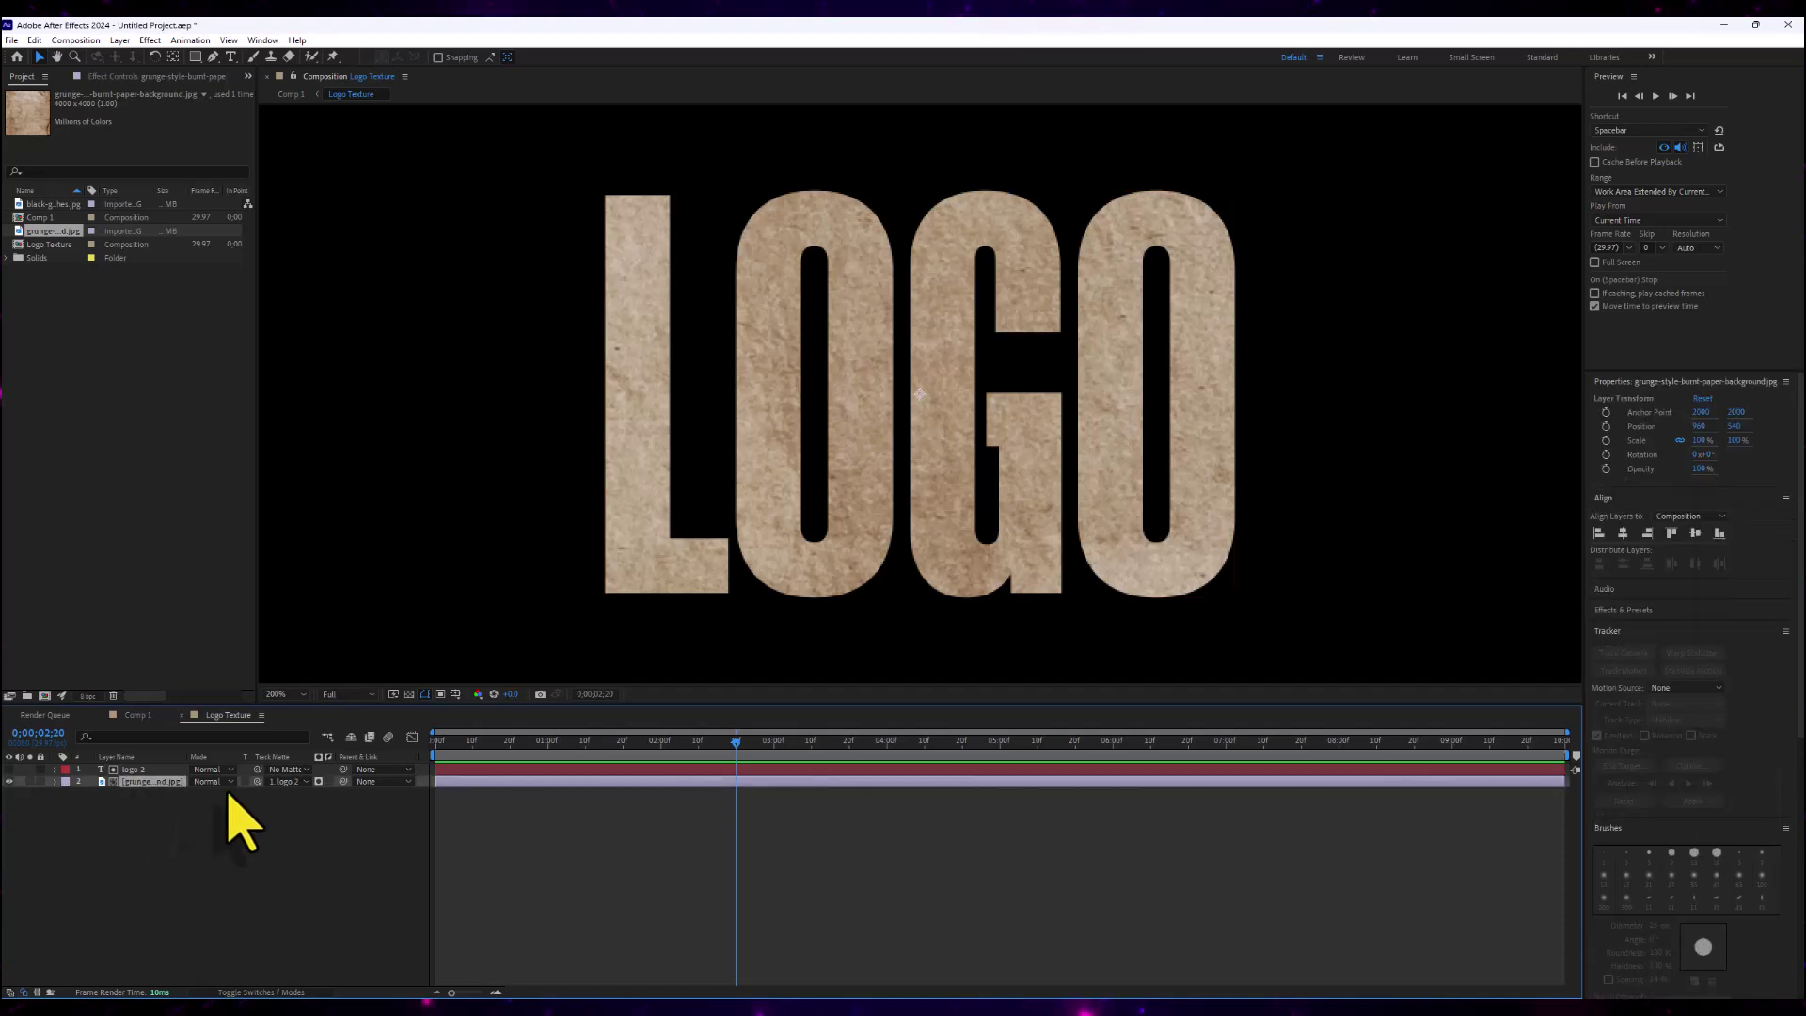
# Rescale the paper texture and apply Tint with Map White To pure red FF0000
pyautogui.press('s')
pyautogui.moveTo(218, 794); pyautogui.dragTo(158, 799)
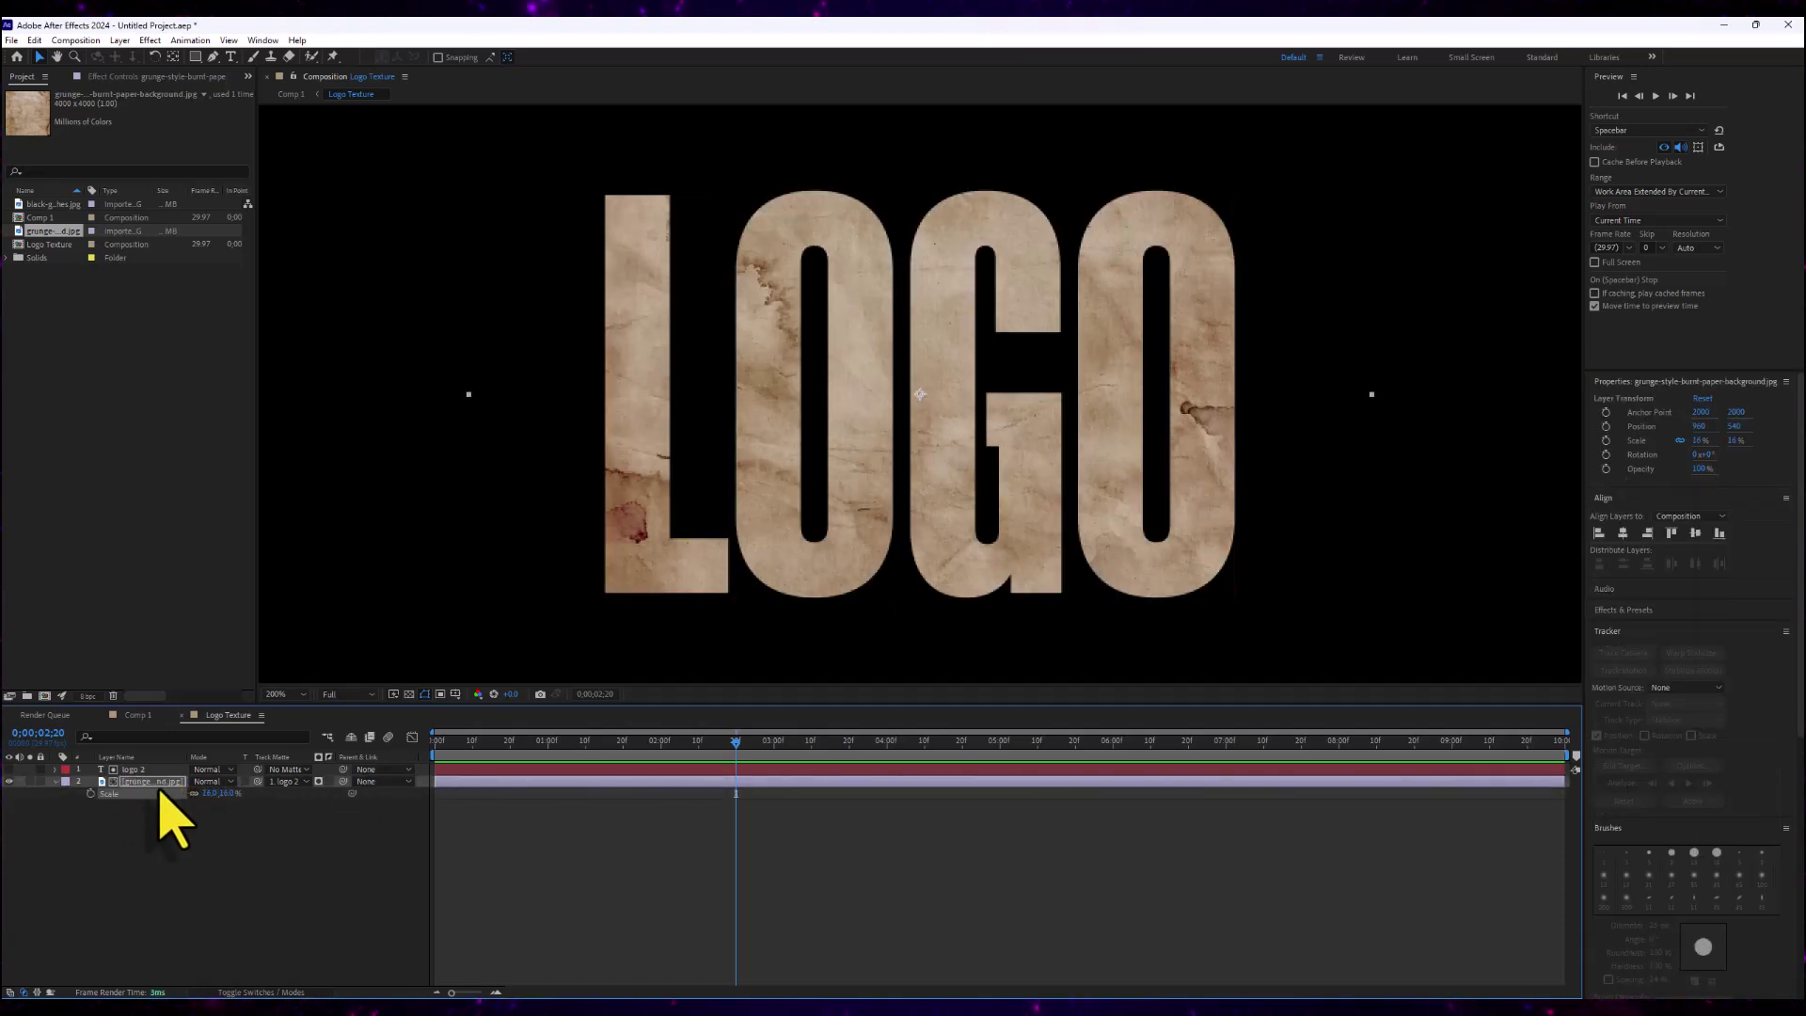
pyautogui.hotkey('ctrl', 'f')
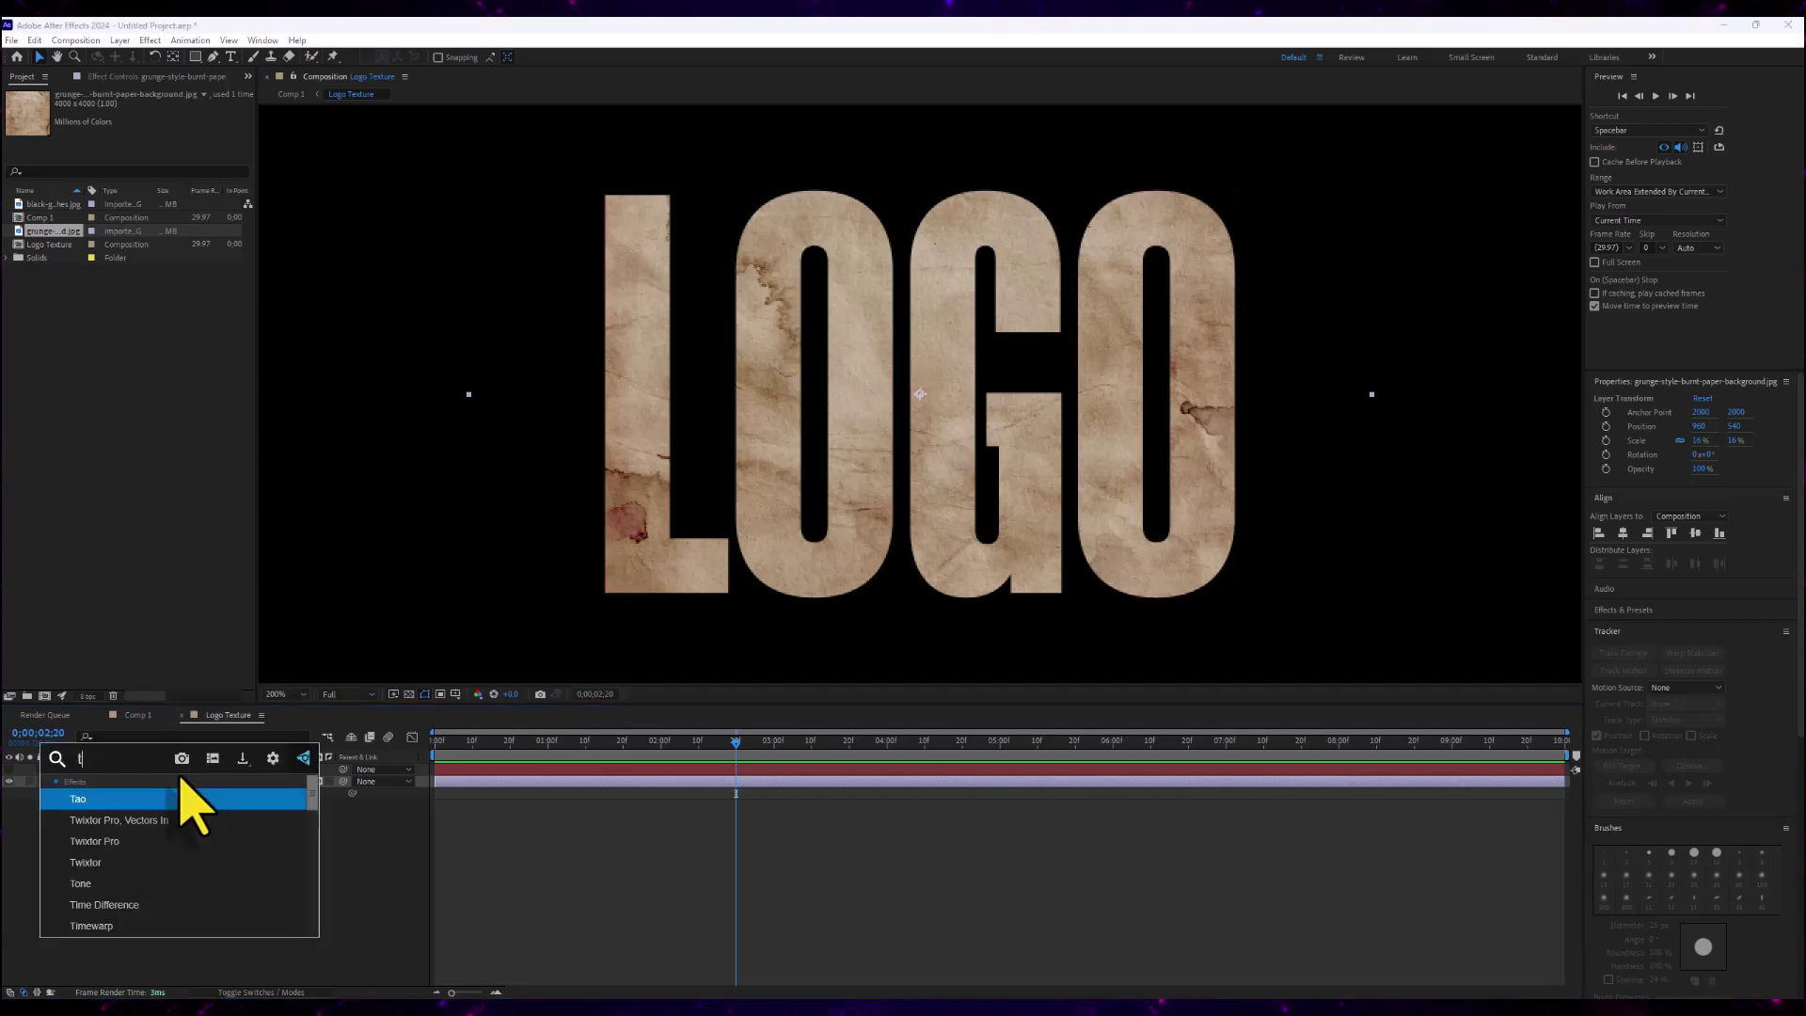
pyautogui.press('Escape')
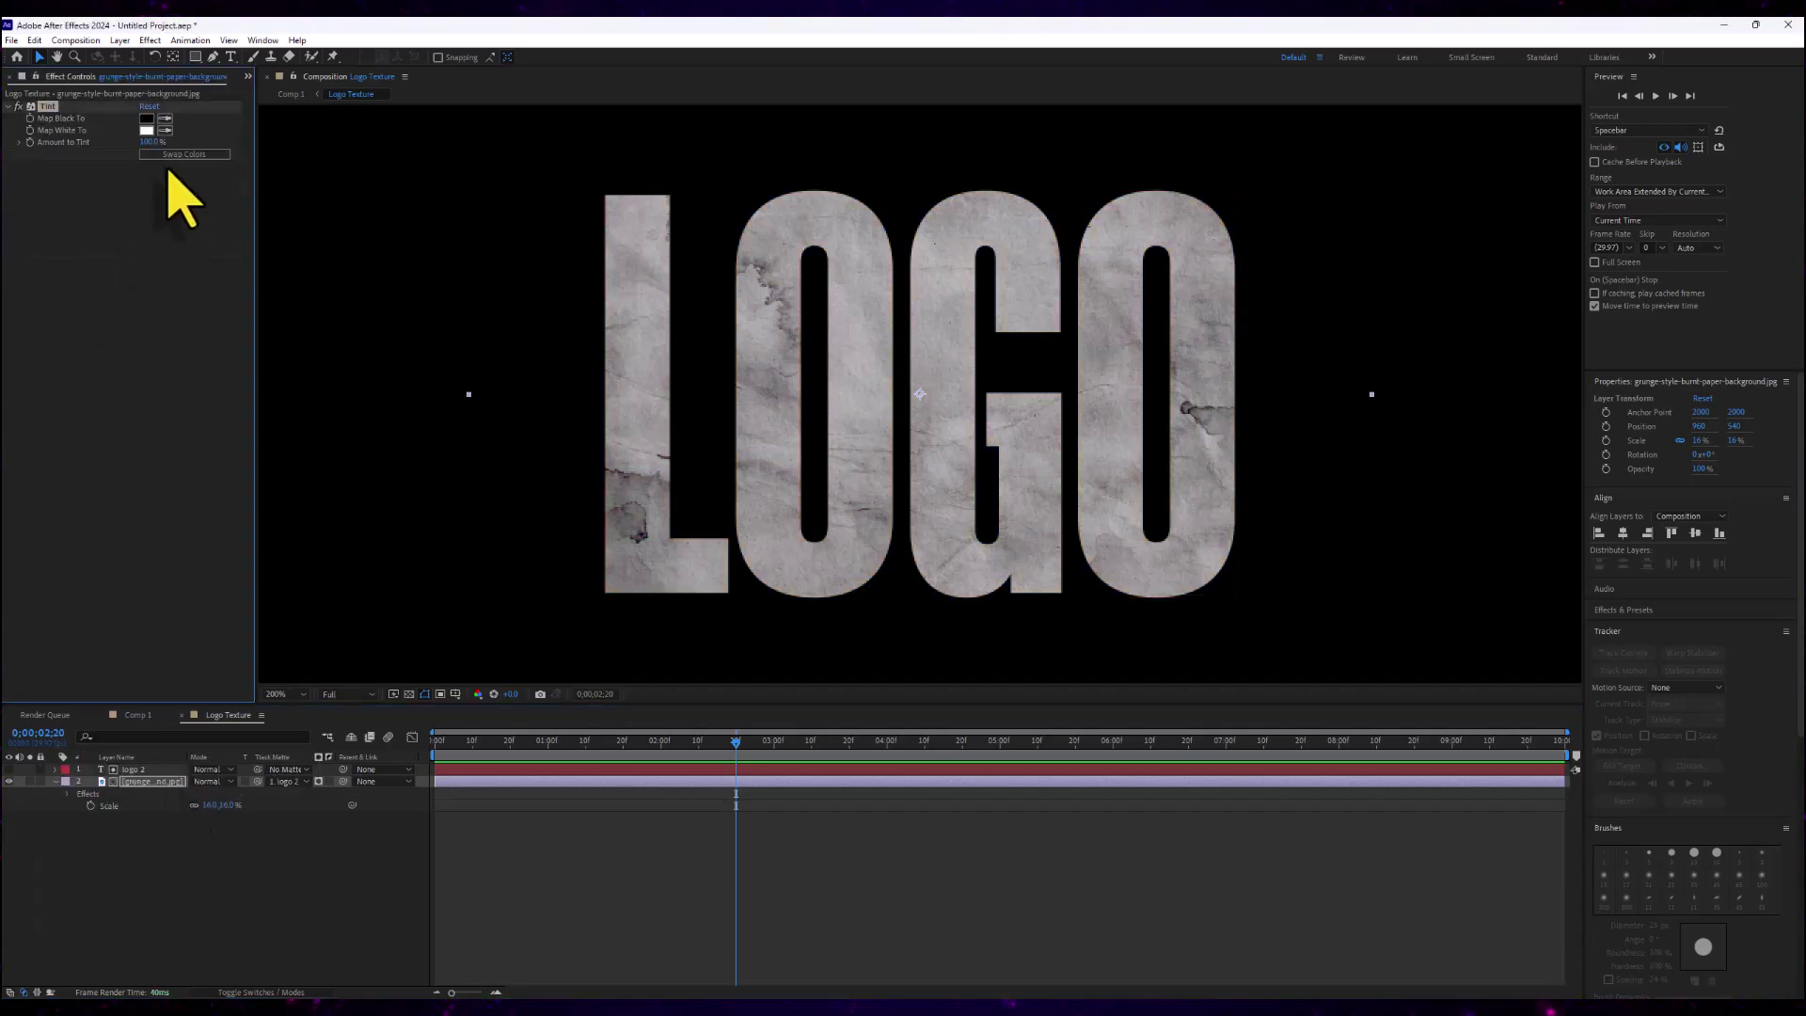
pyautogui.click(146, 130)
pyautogui.moveTo(859, 584); pyautogui.dragTo(1015, 331)
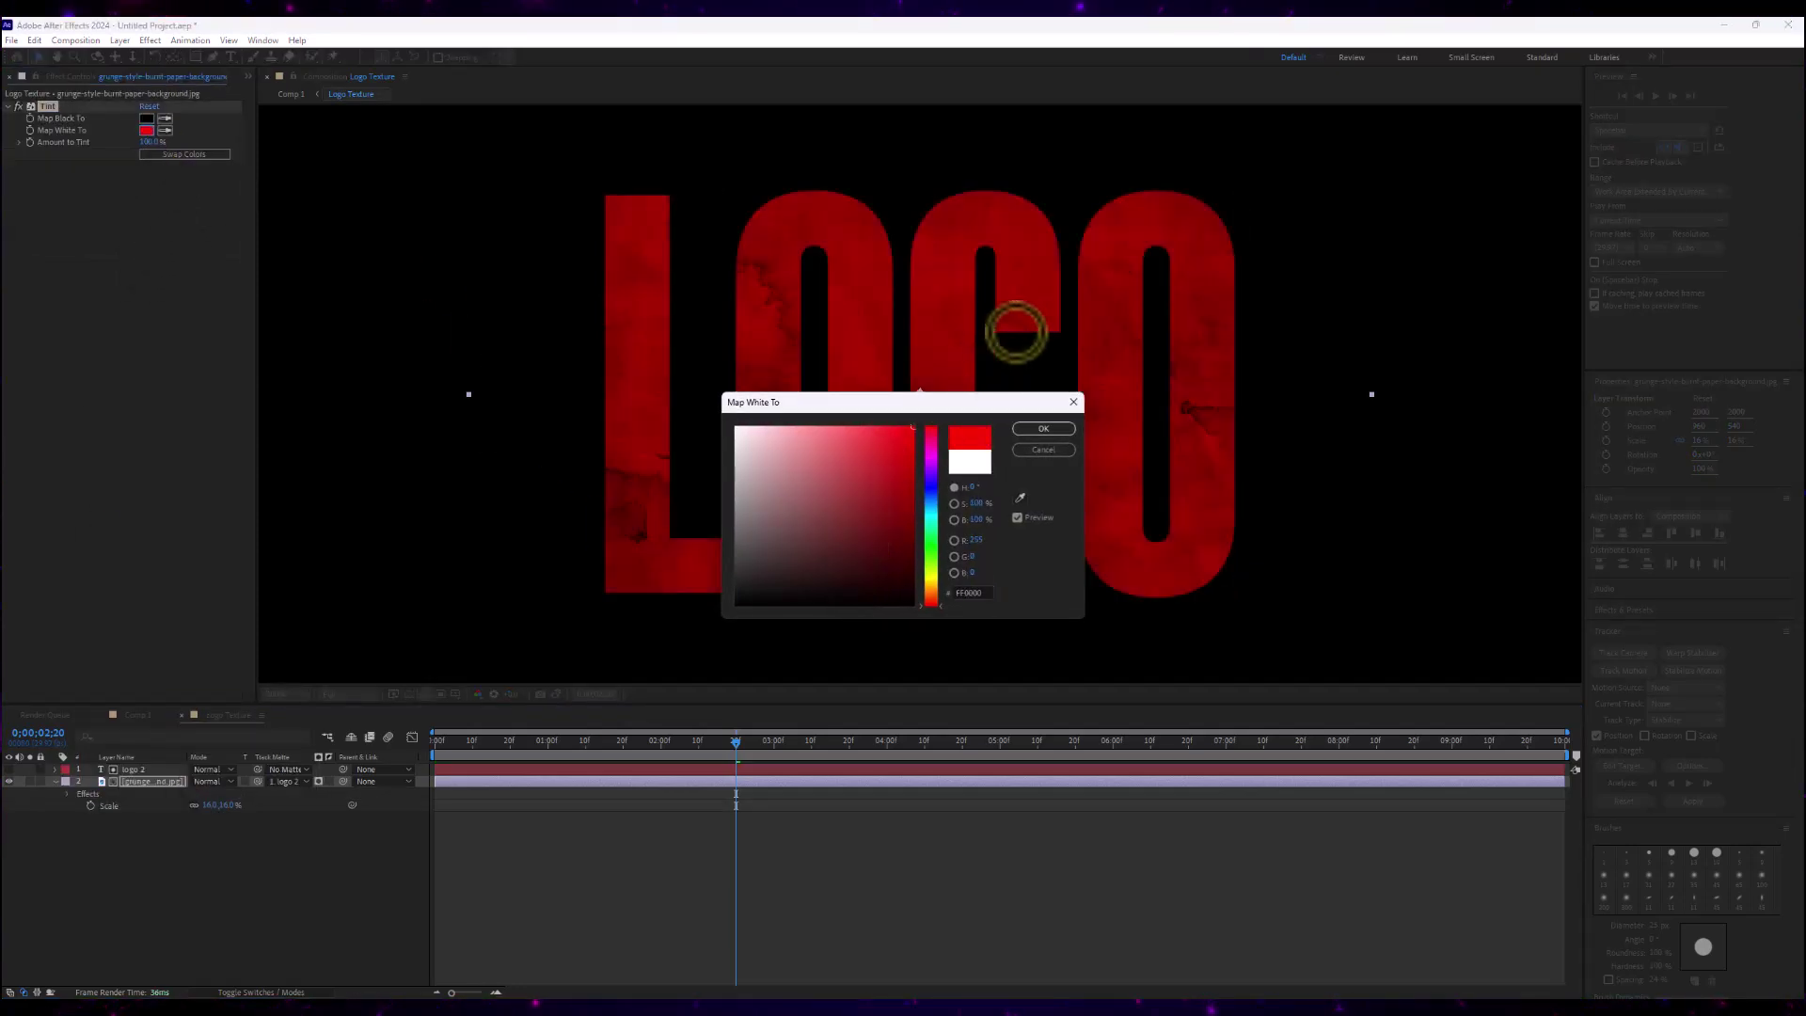
pyautogui.click(1056, 431)
# Return to Comp 1 to view the red-textured LOGO
pyautogui.press(',')
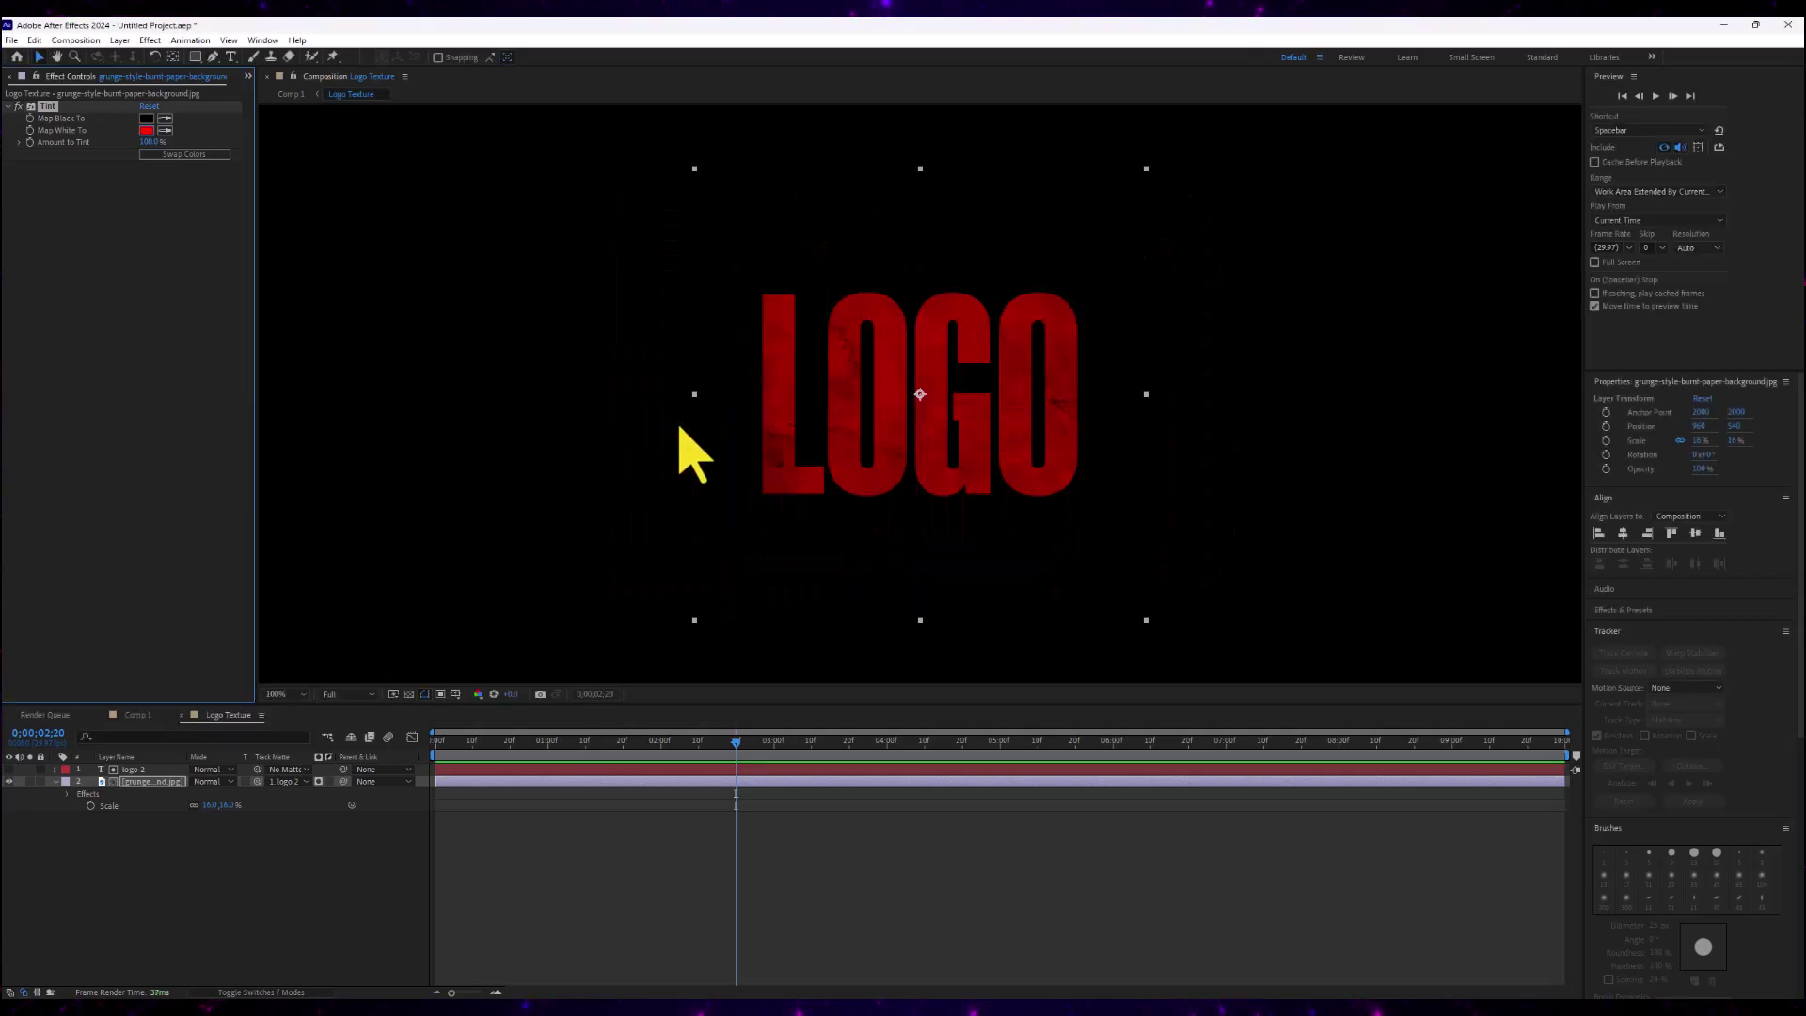
pyautogui.click(291, 94)
pyautogui.press(',')
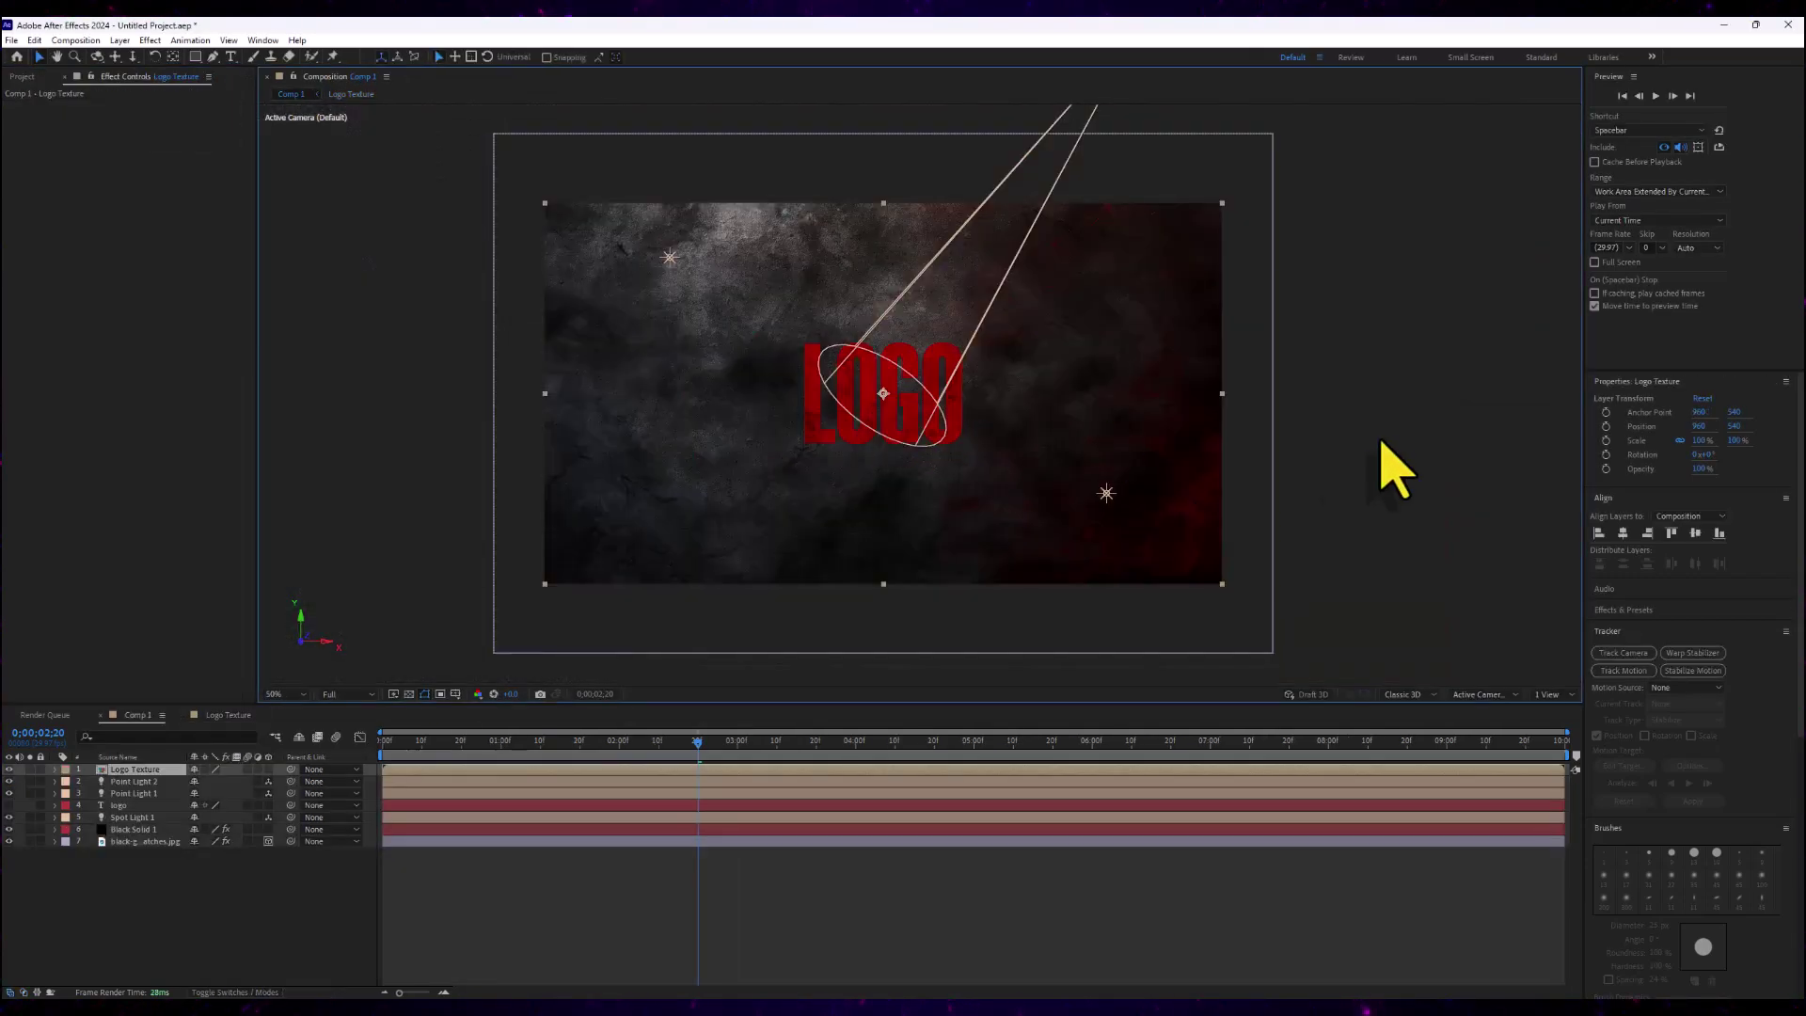
pyautogui.click(1395, 470)
pyautogui.press('.')
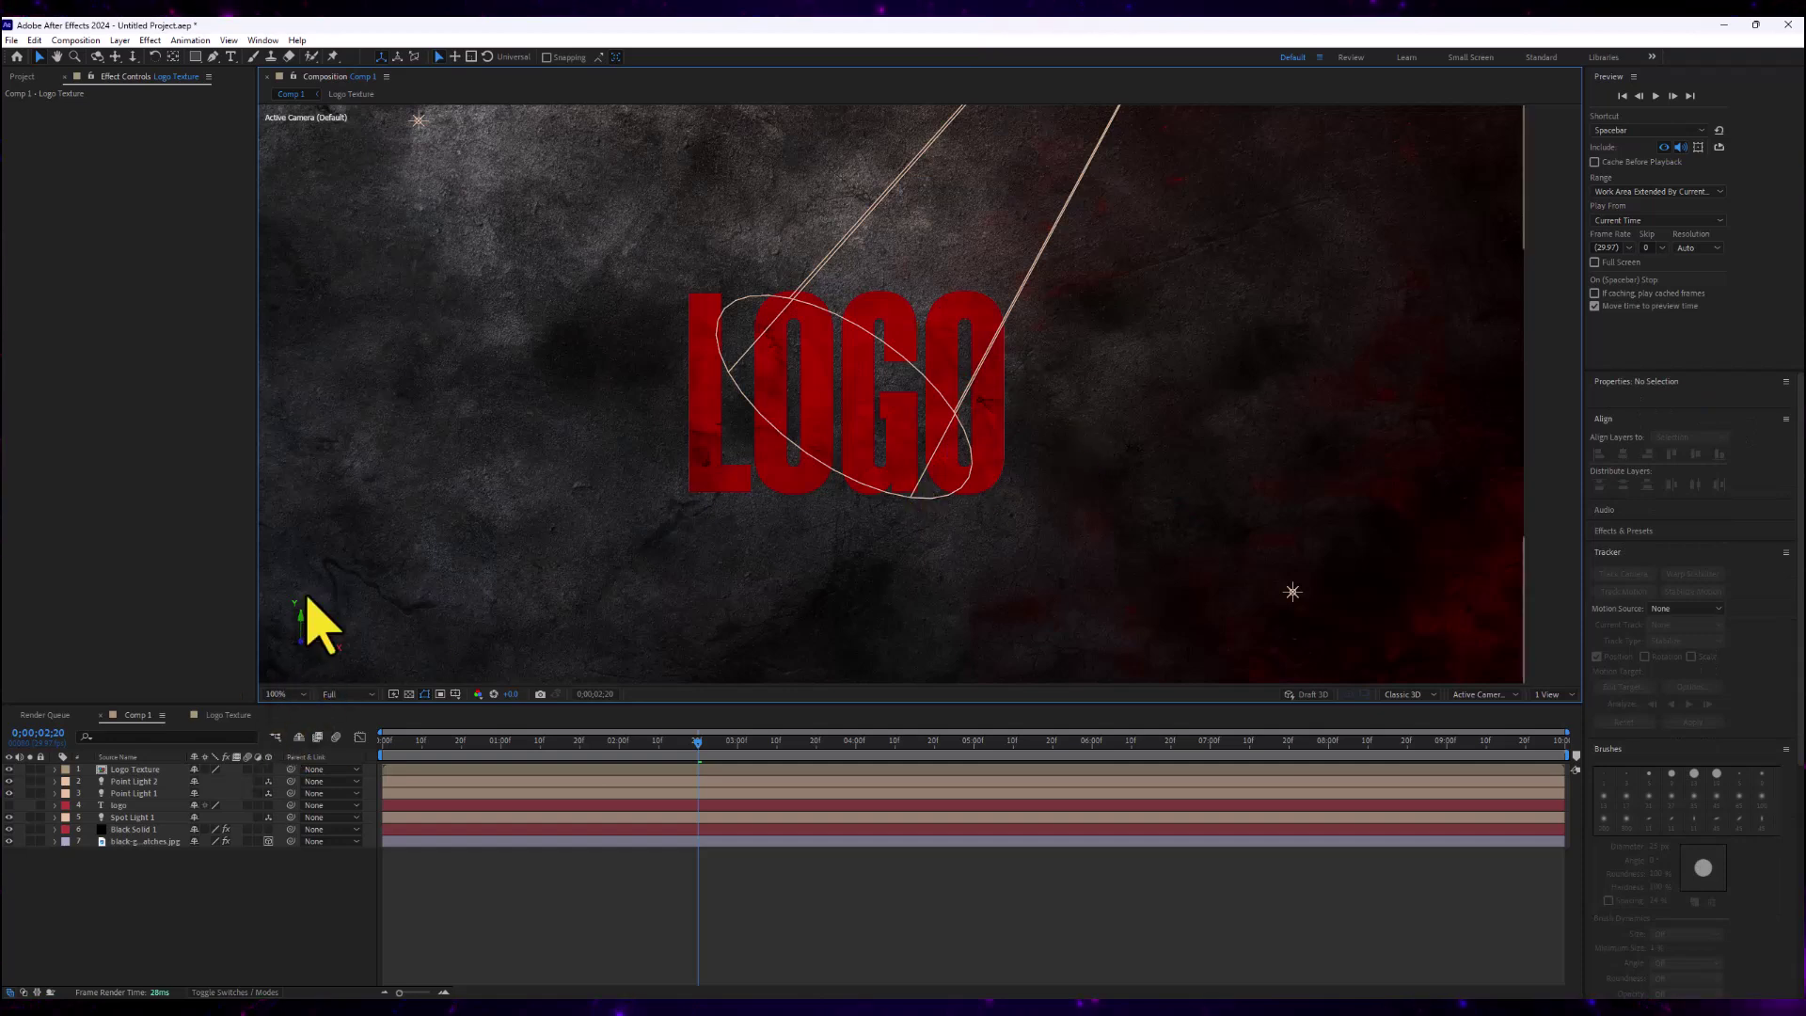
# Draw a horizontal two-point line across the LOGO with the Pen tool
pyautogui.click(212, 58)
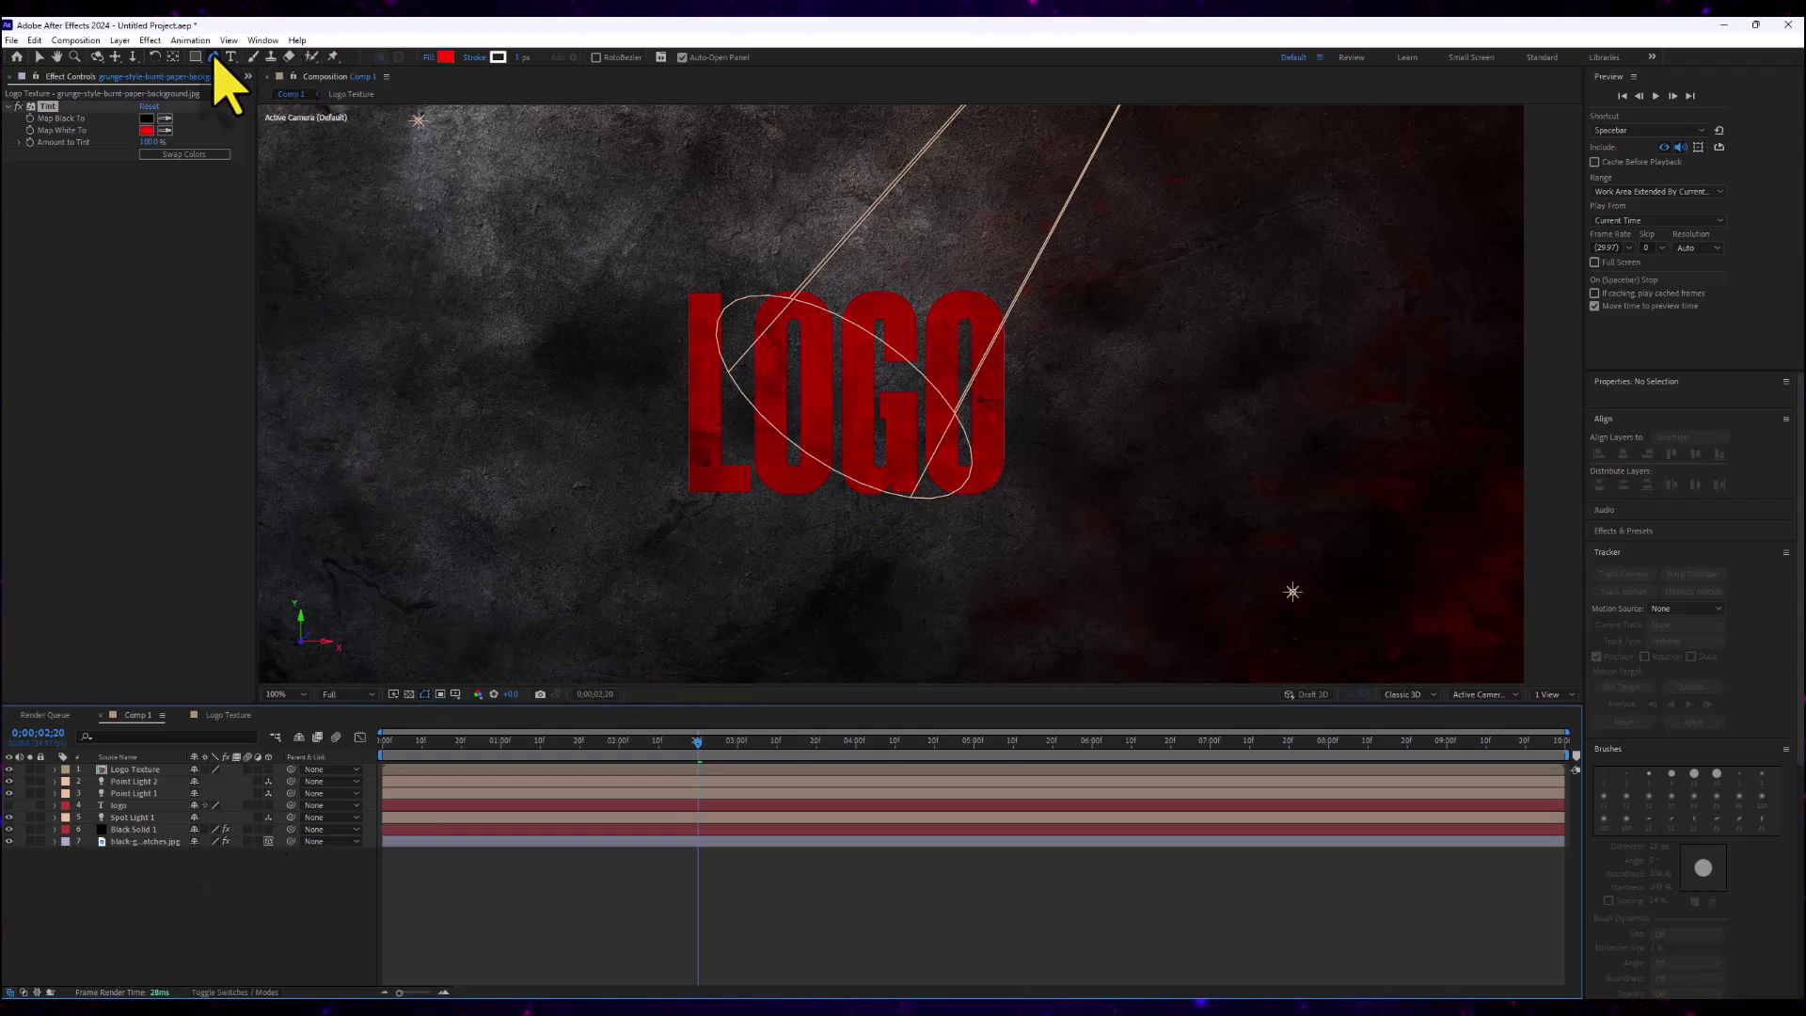
pyautogui.click(484, 408)
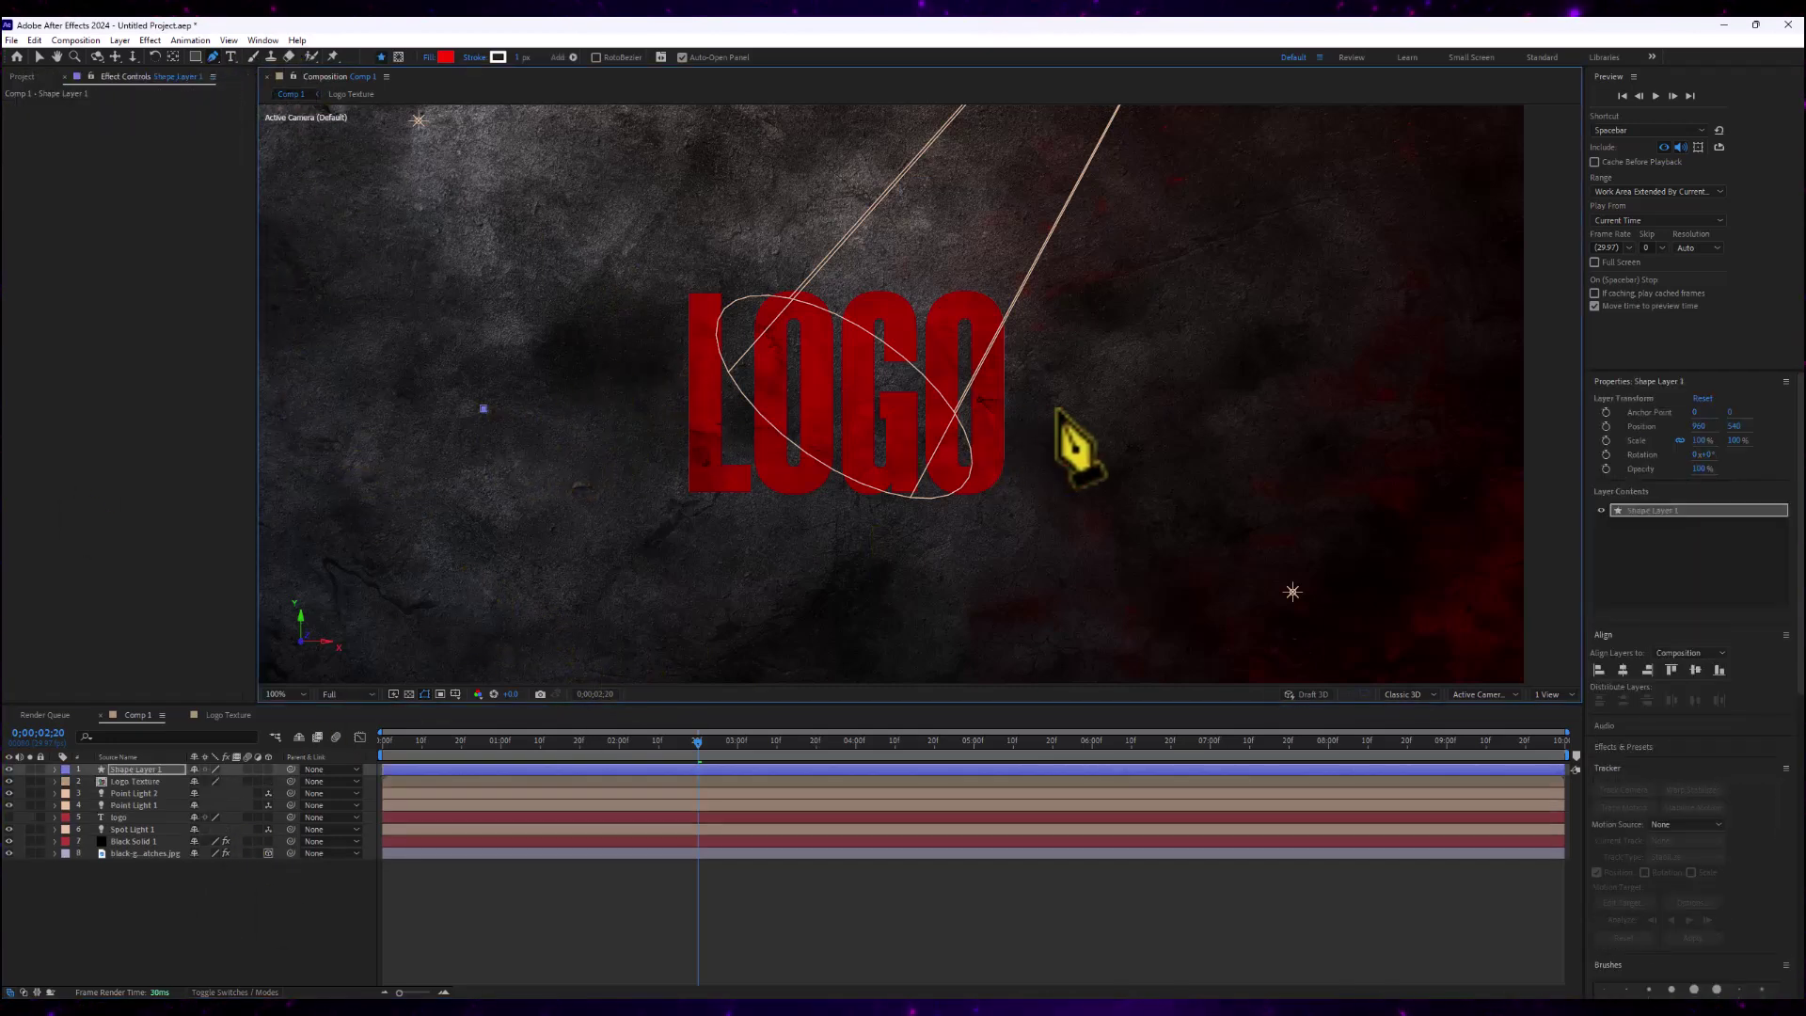
pyautogui.click(1162, 408)
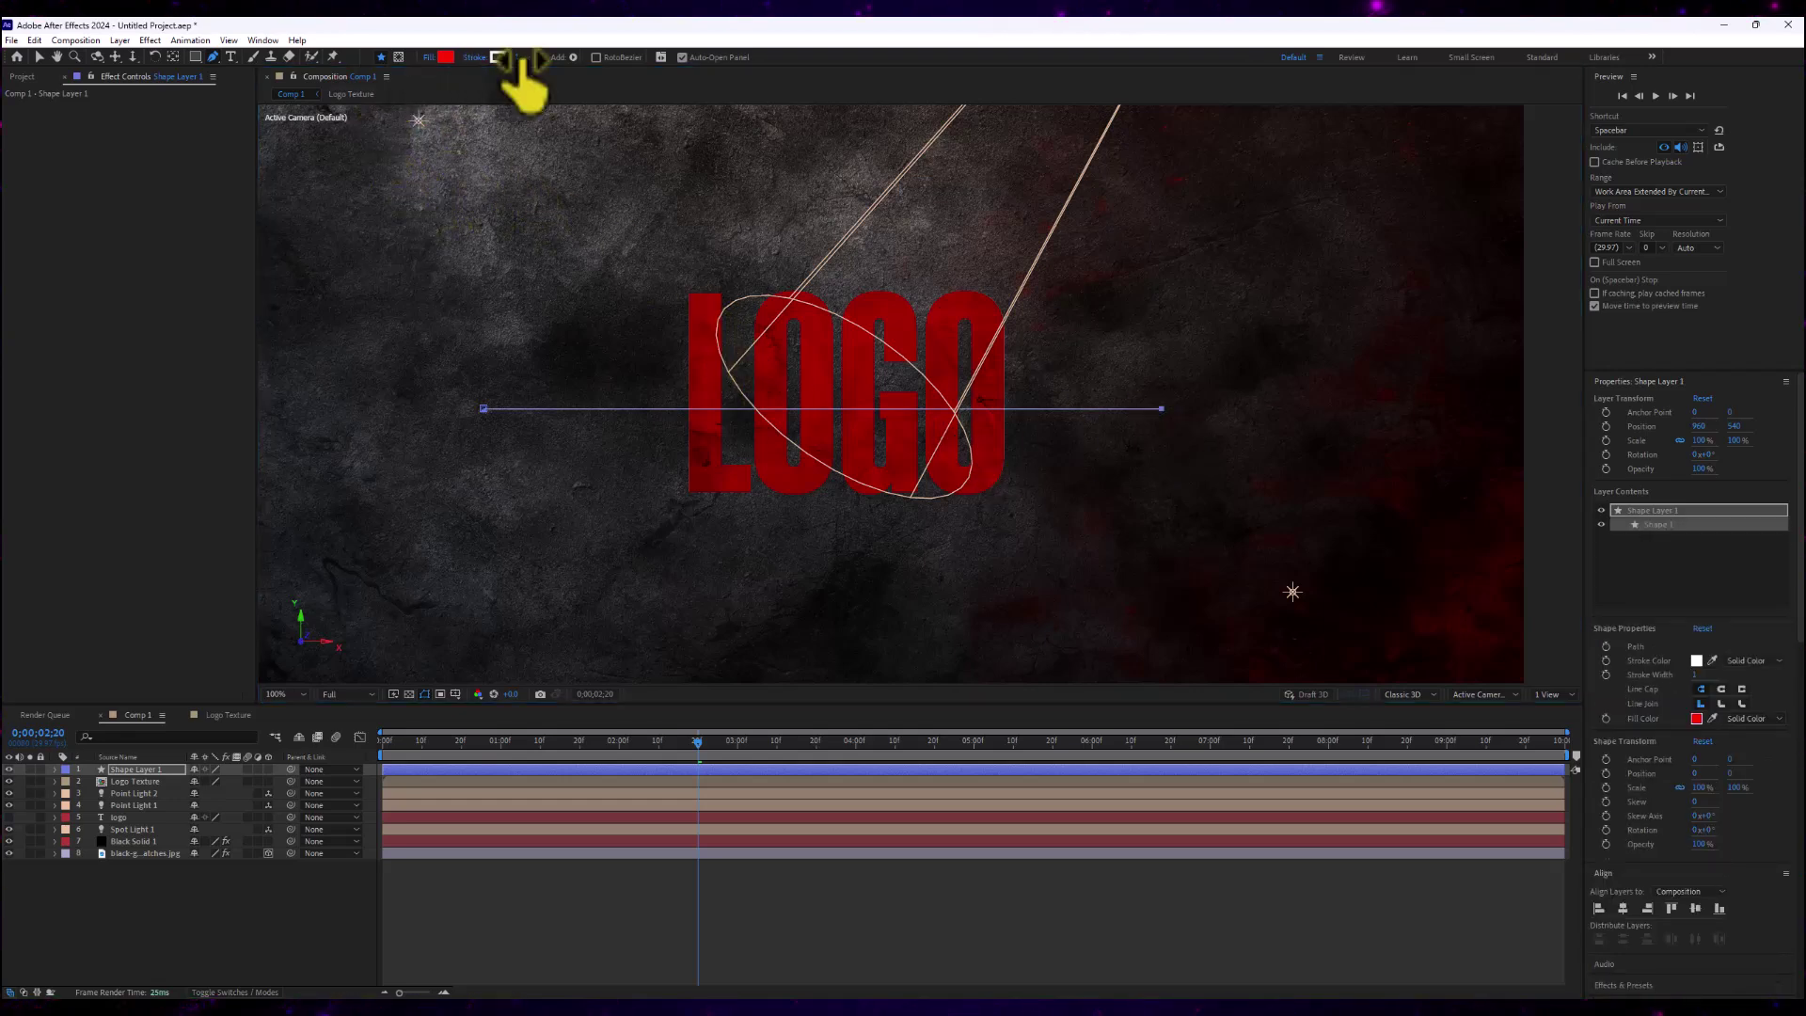
# Increase the line's stroke width to about 357 px and reselect Shape Layer 1
pyautogui.moveTo(520, 57); pyautogui.dragTo(794, 66)
pyautogui.click(157, 771)
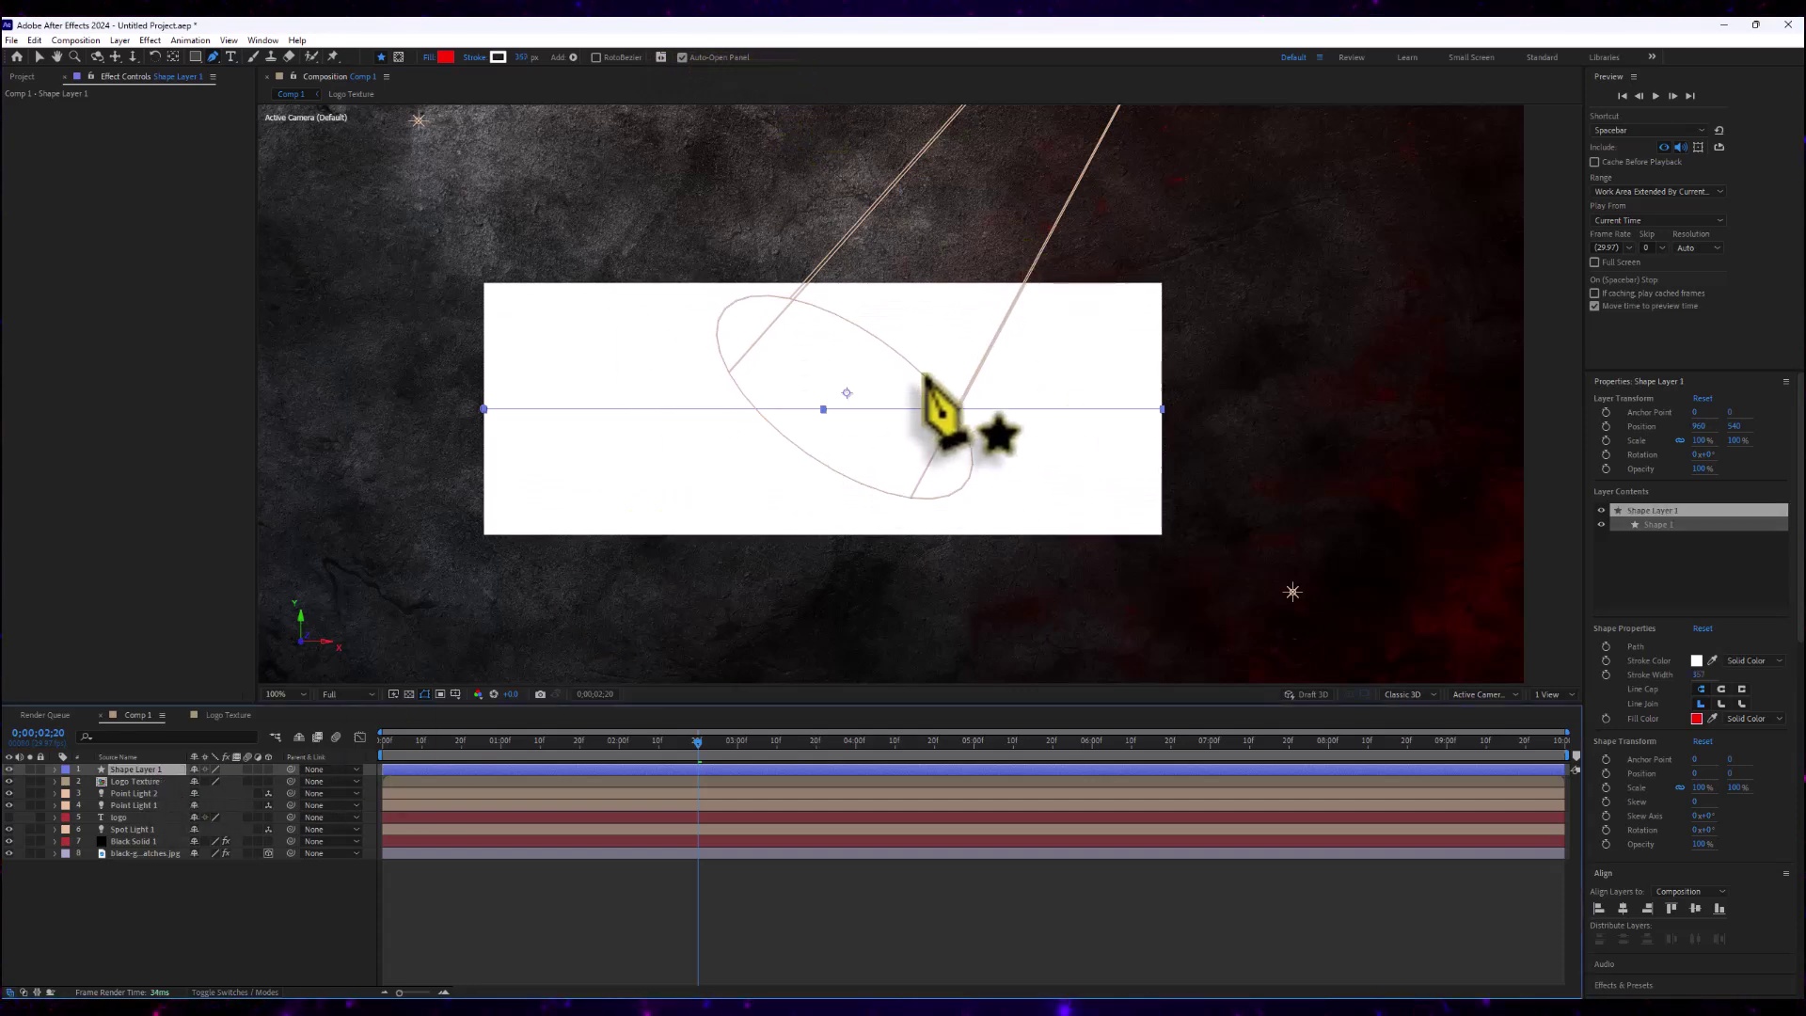
pyautogui.press('v')
pyautogui.click(242, 955)
pyautogui.click(132, 769)
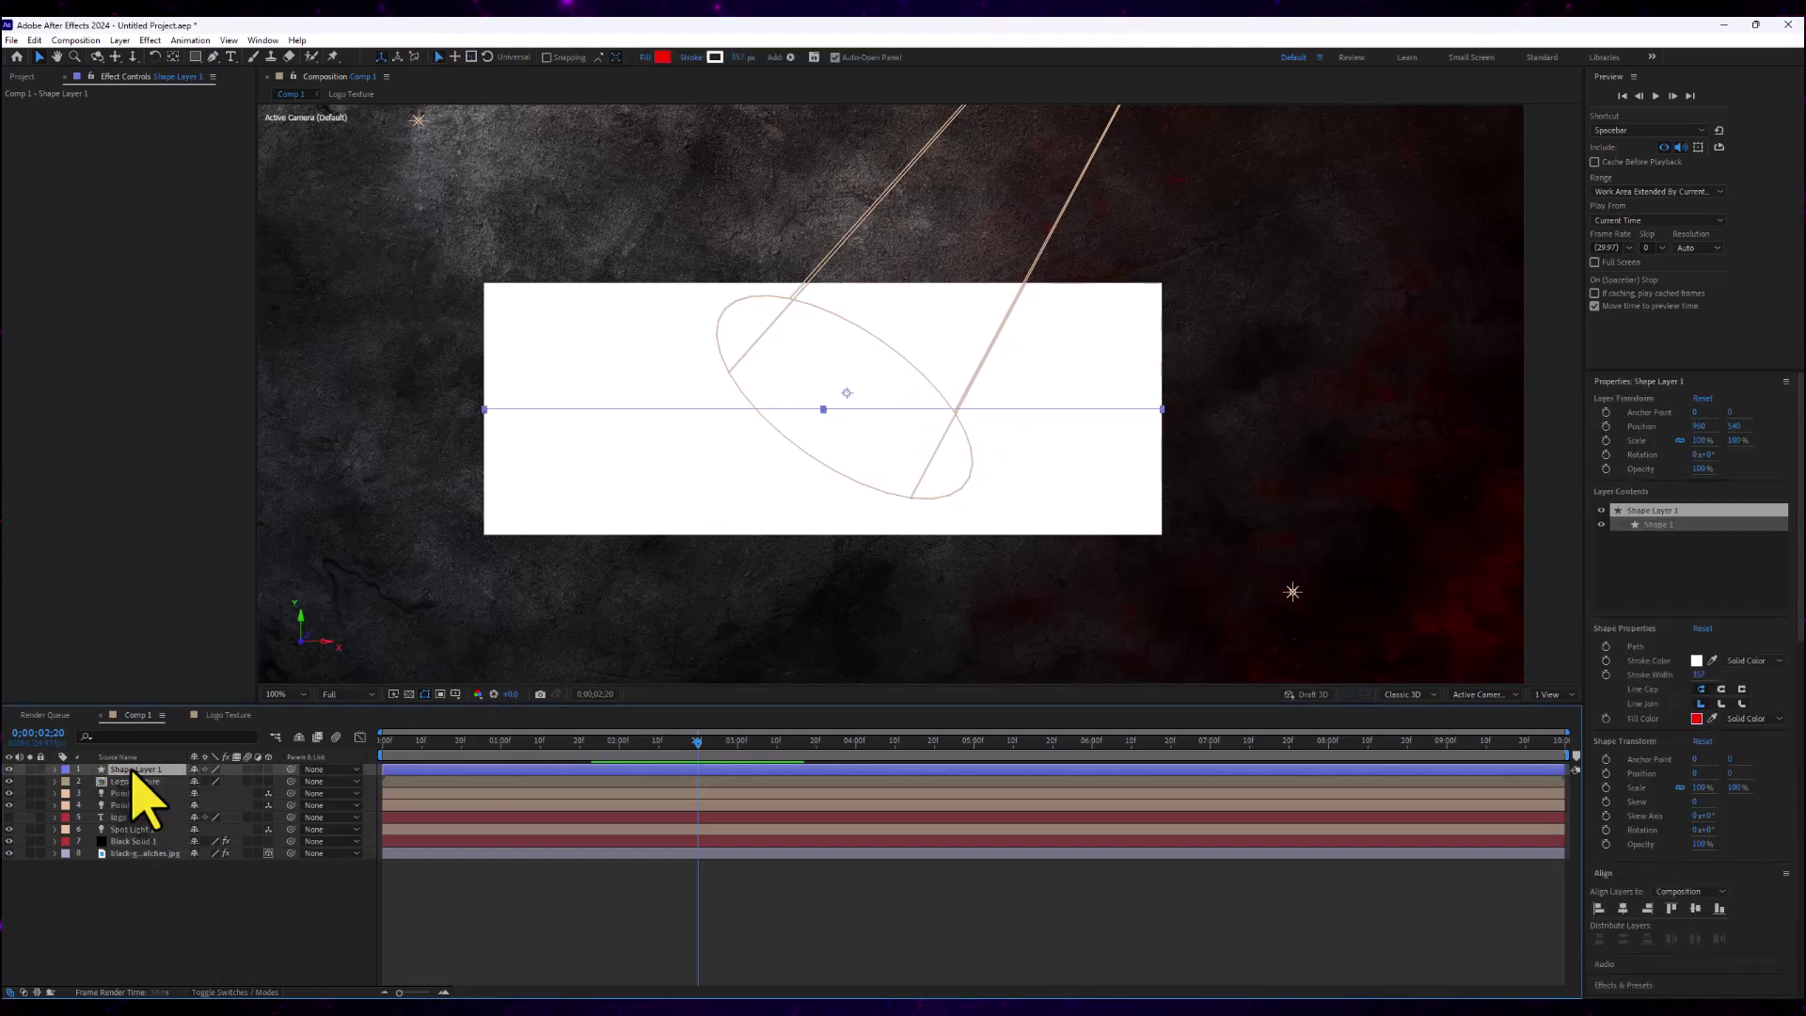
# Apply the Roughen Edges effect to Shape Layer 1
pyautogui.hotkey('ctrl', 'space')
pyautogui.write('rou')
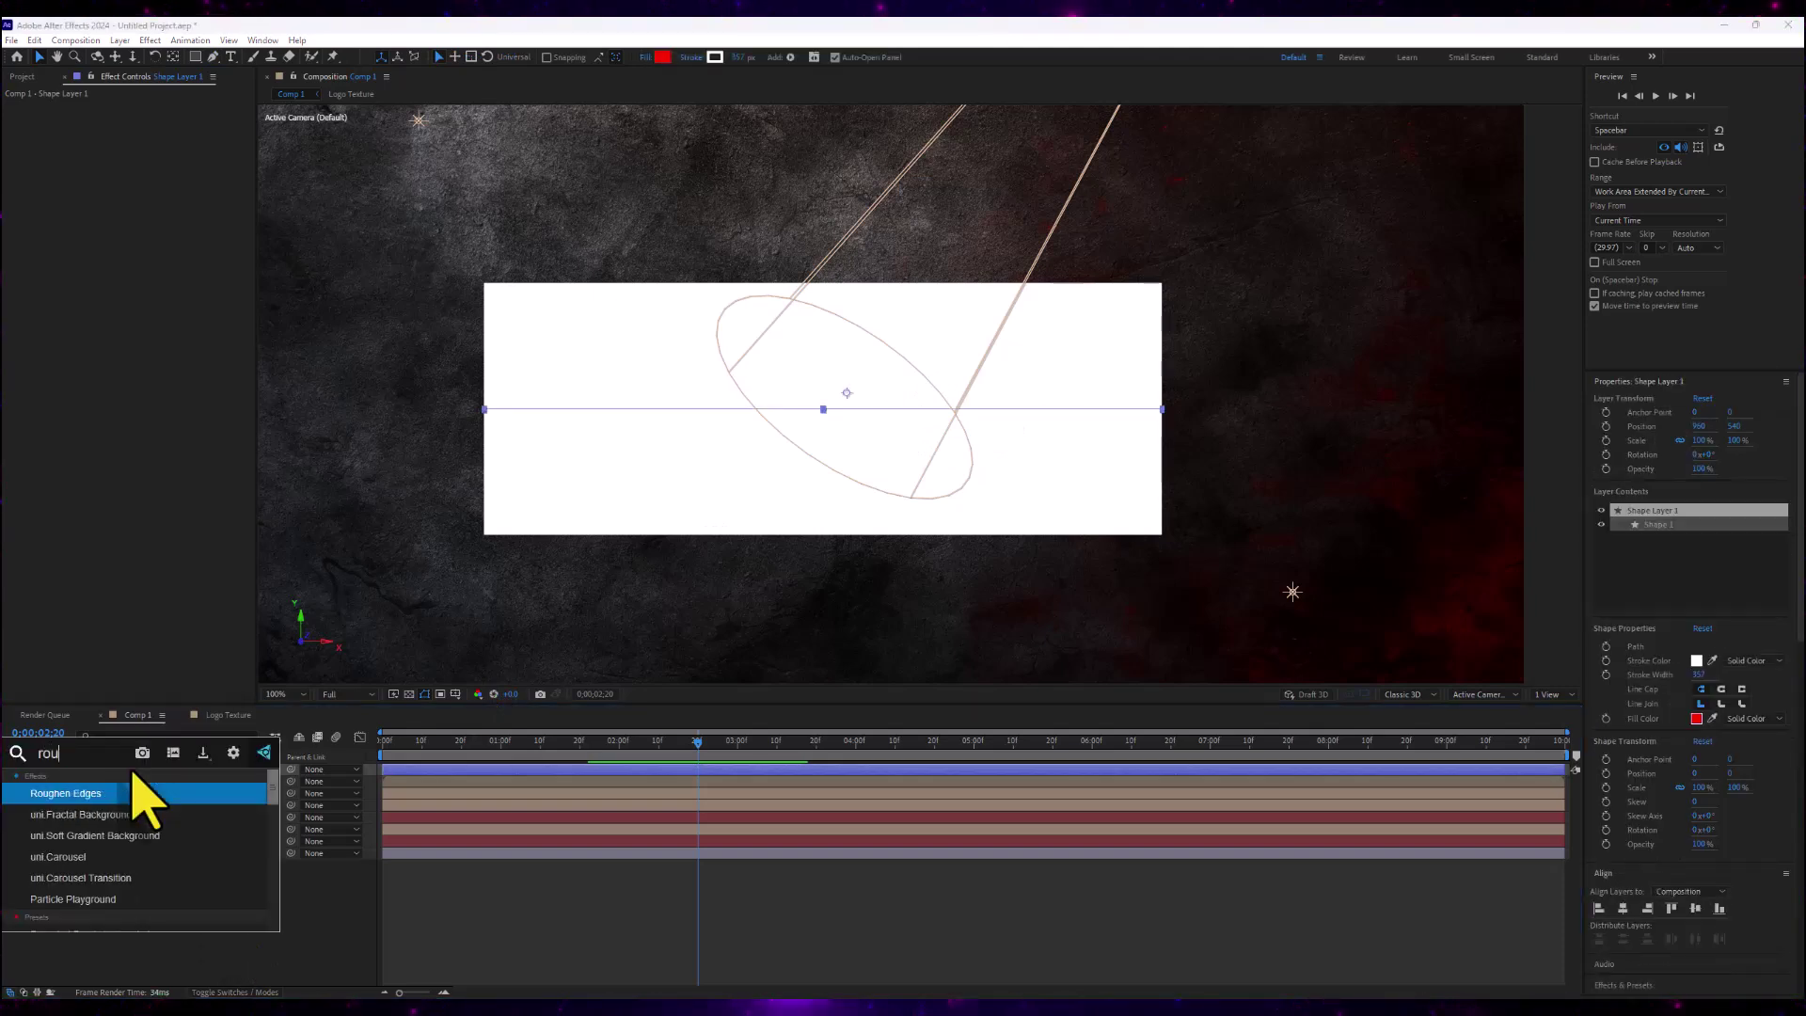
pyautogui.press('Return')
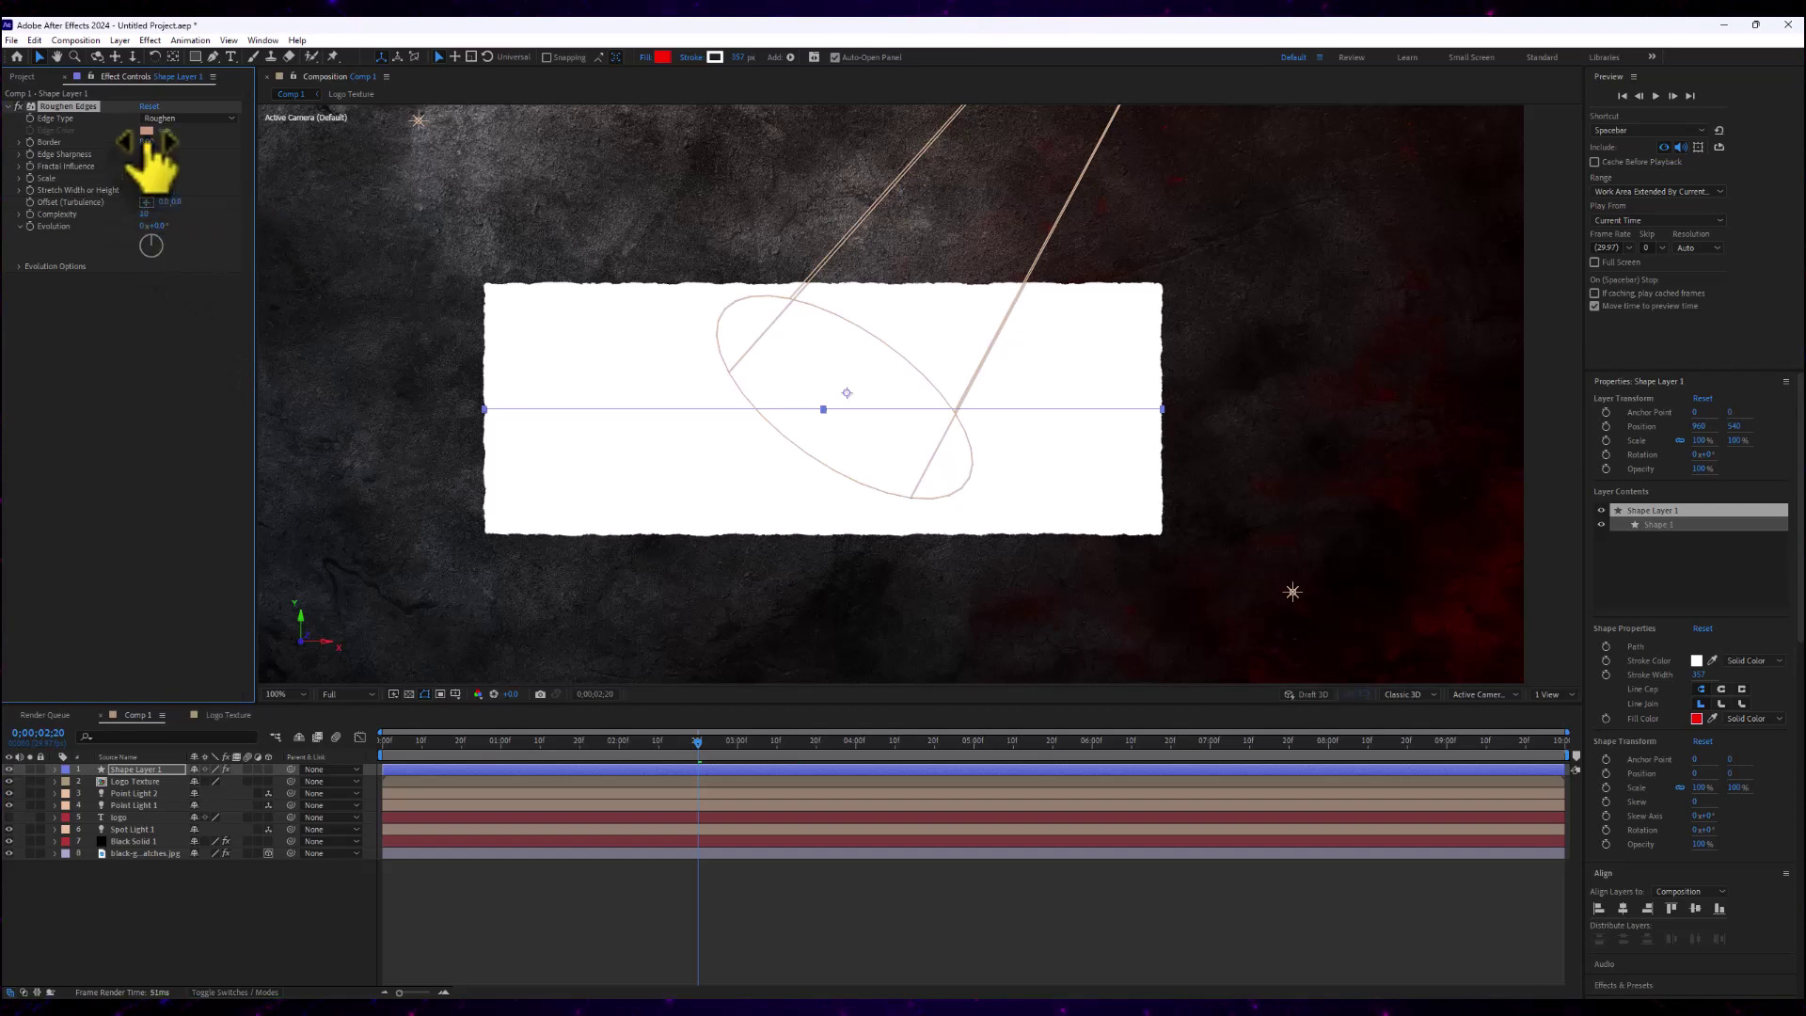
# Adjust Roughen Edges border, edge sharpness, scale and stretch for a jagged, torn band
pyautogui.moveTo(209, 143); pyautogui.dragTo(527, 146)
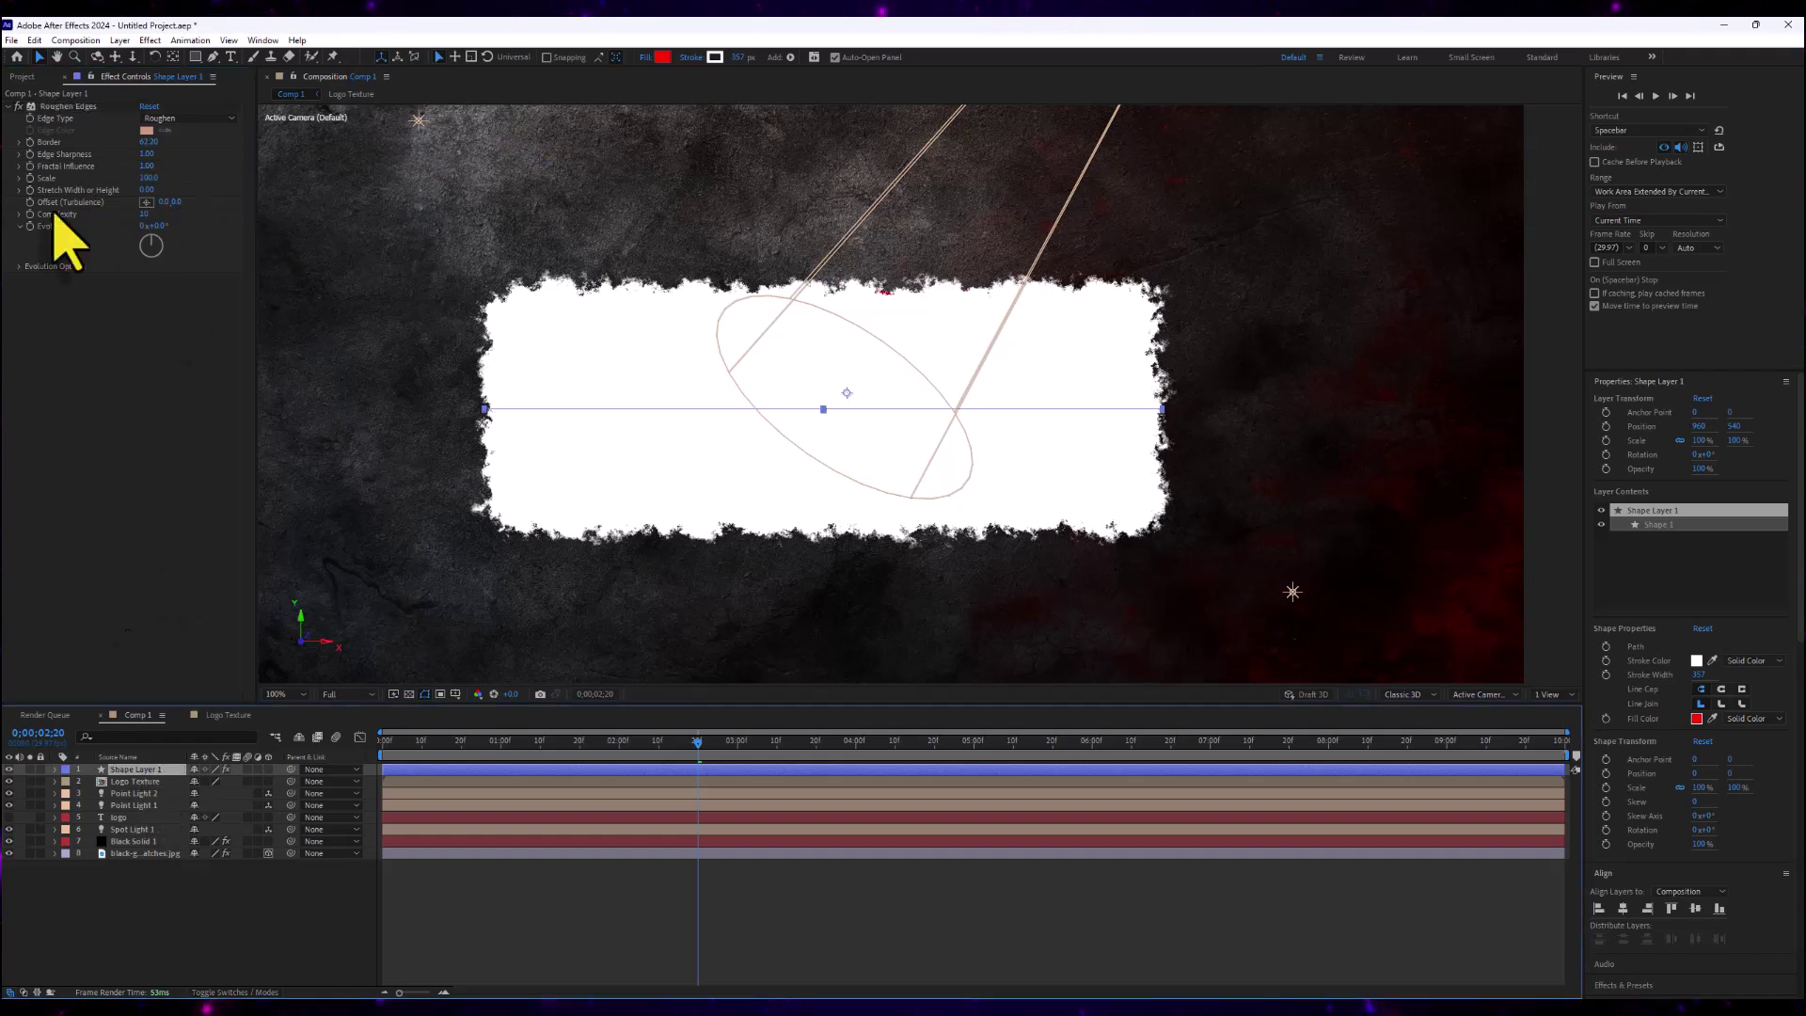
pyautogui.moveTo(148, 178); pyautogui.dragTo(419, 173)
pyautogui.moveTo(146, 189); pyautogui.dragTo(1197, 156)
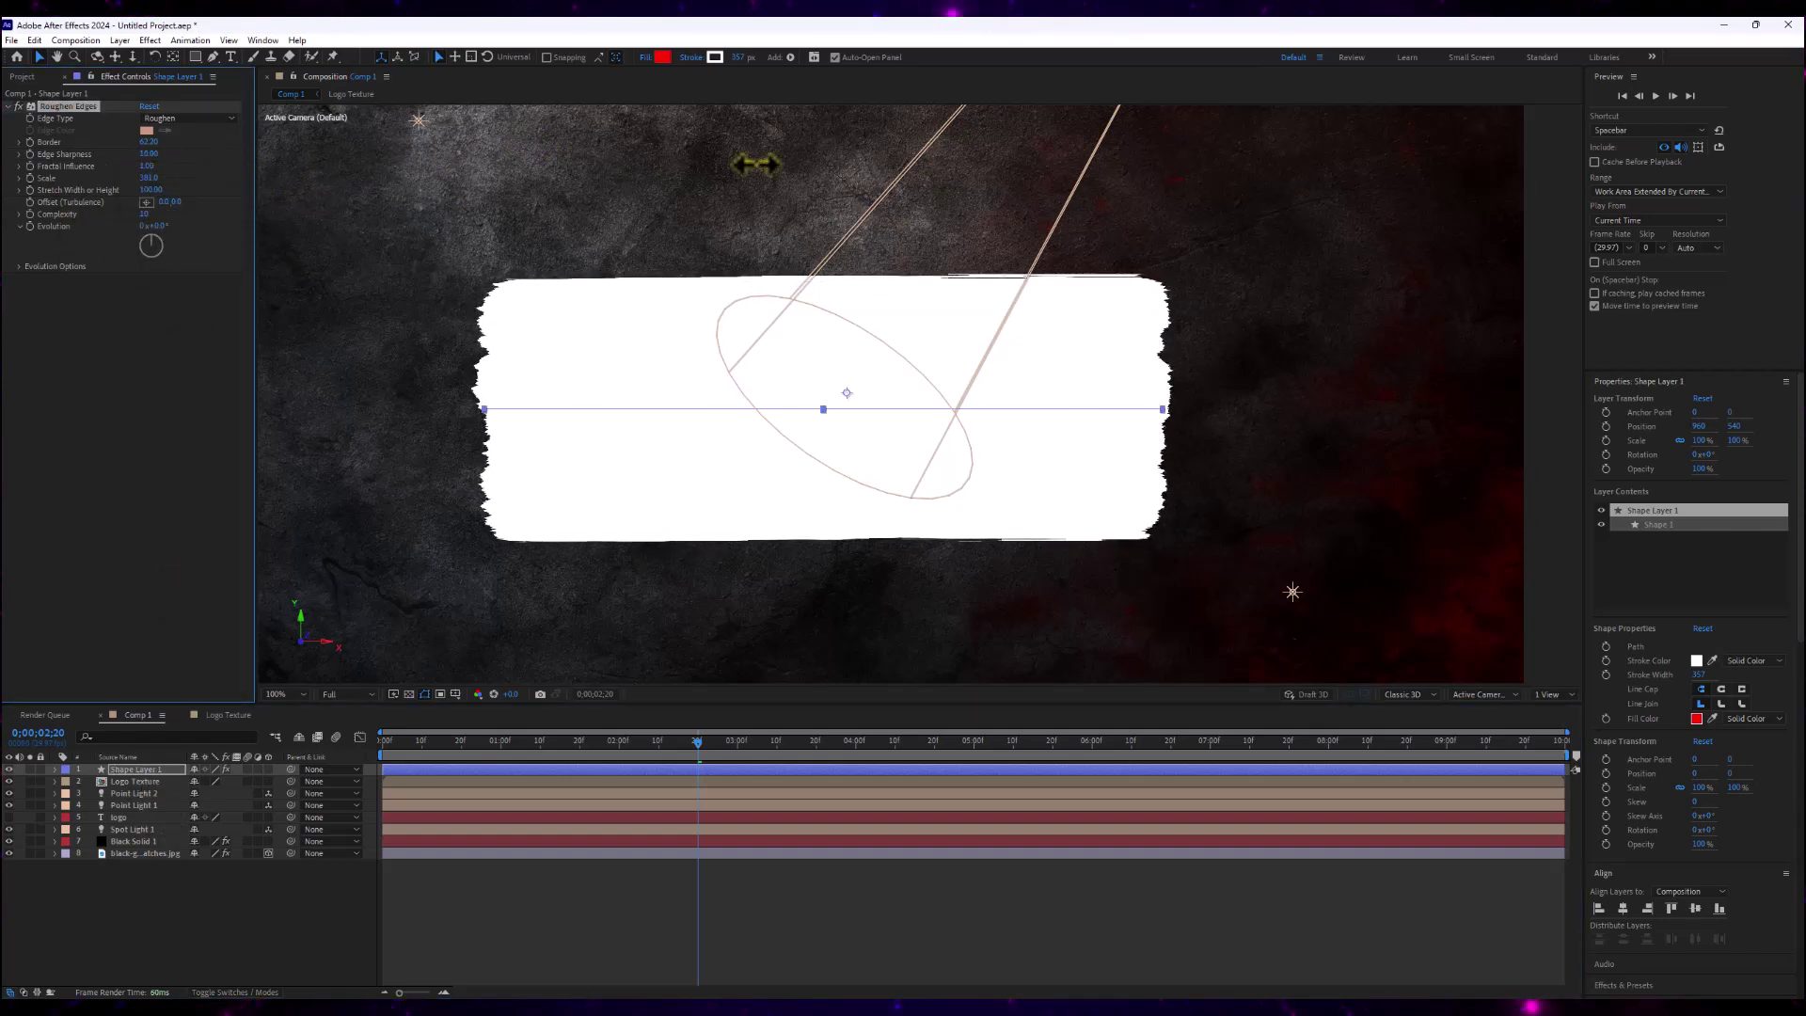
pyautogui.moveTo(755, 163); pyautogui.dragTo(633, 375)
pyautogui.moveTo(147, 189); pyautogui.dragTo(363, 222)
pyautogui.scroll(-2, 1148, 456)
pyautogui.press('F2')
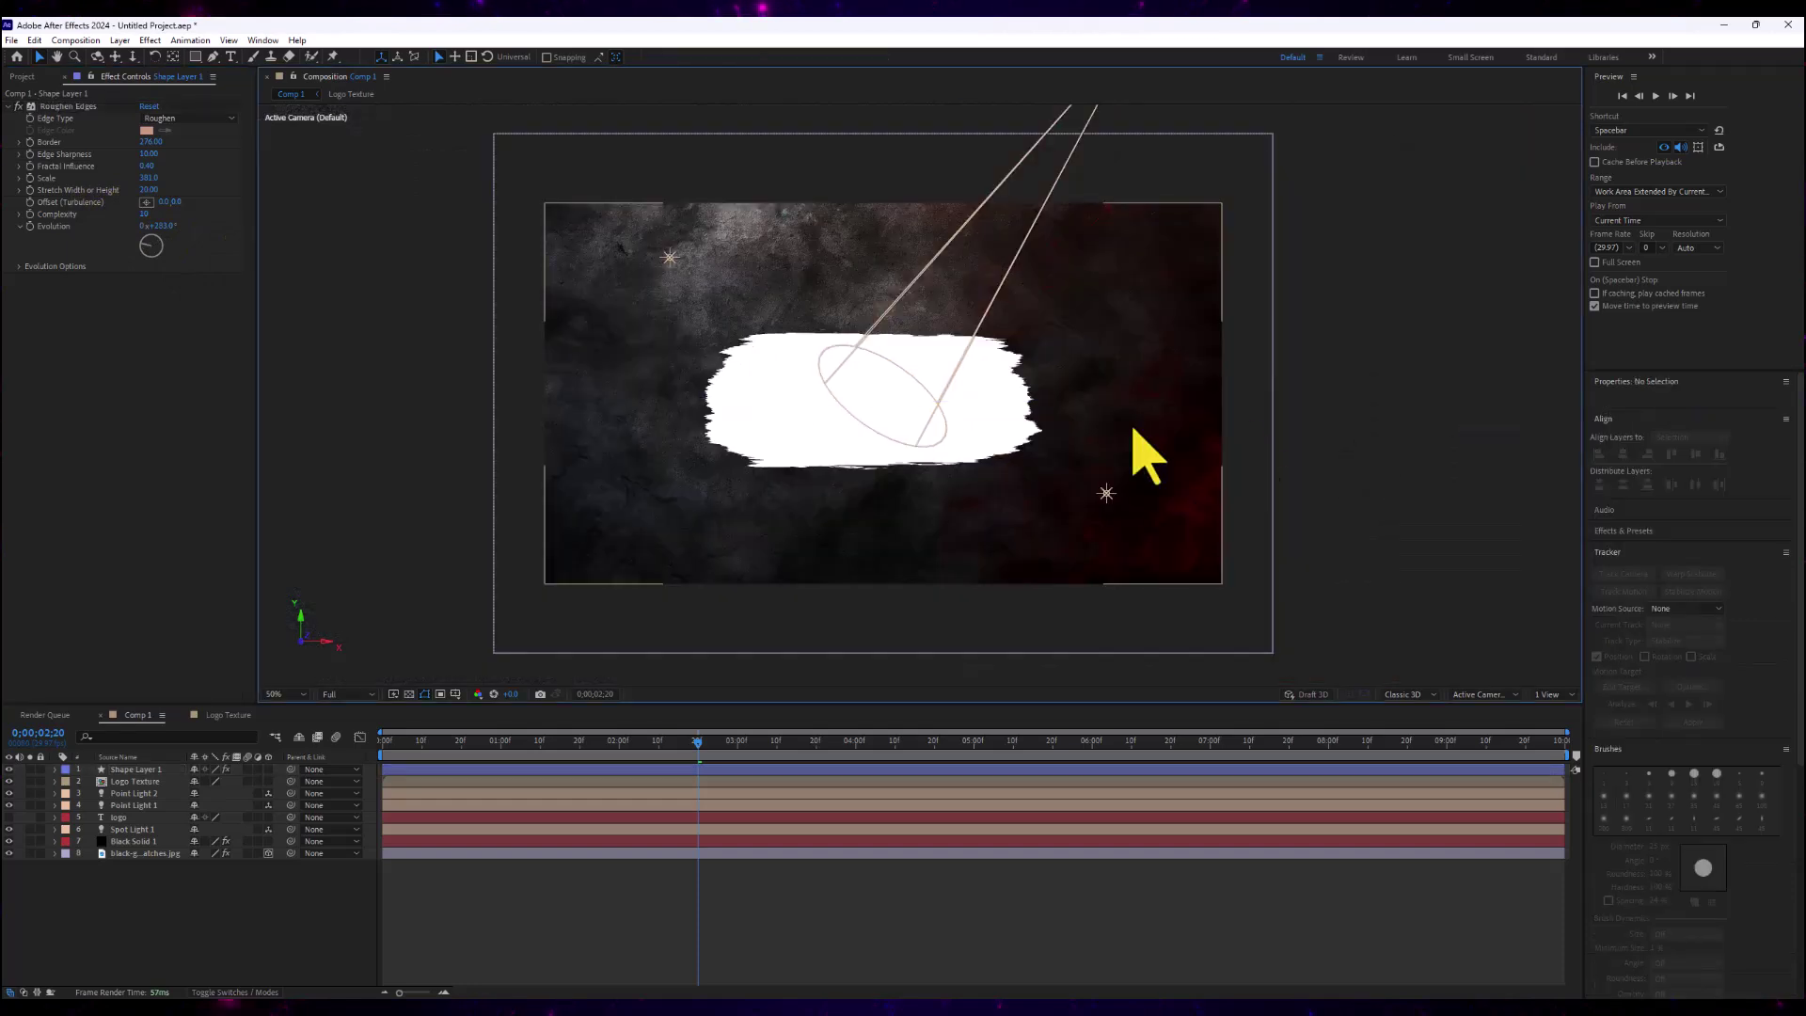
pyautogui.scroll(2, 1147, 456)
# Add a Trim Paths operation to Shape Layer 1's contents
pyautogui.click(137, 770)
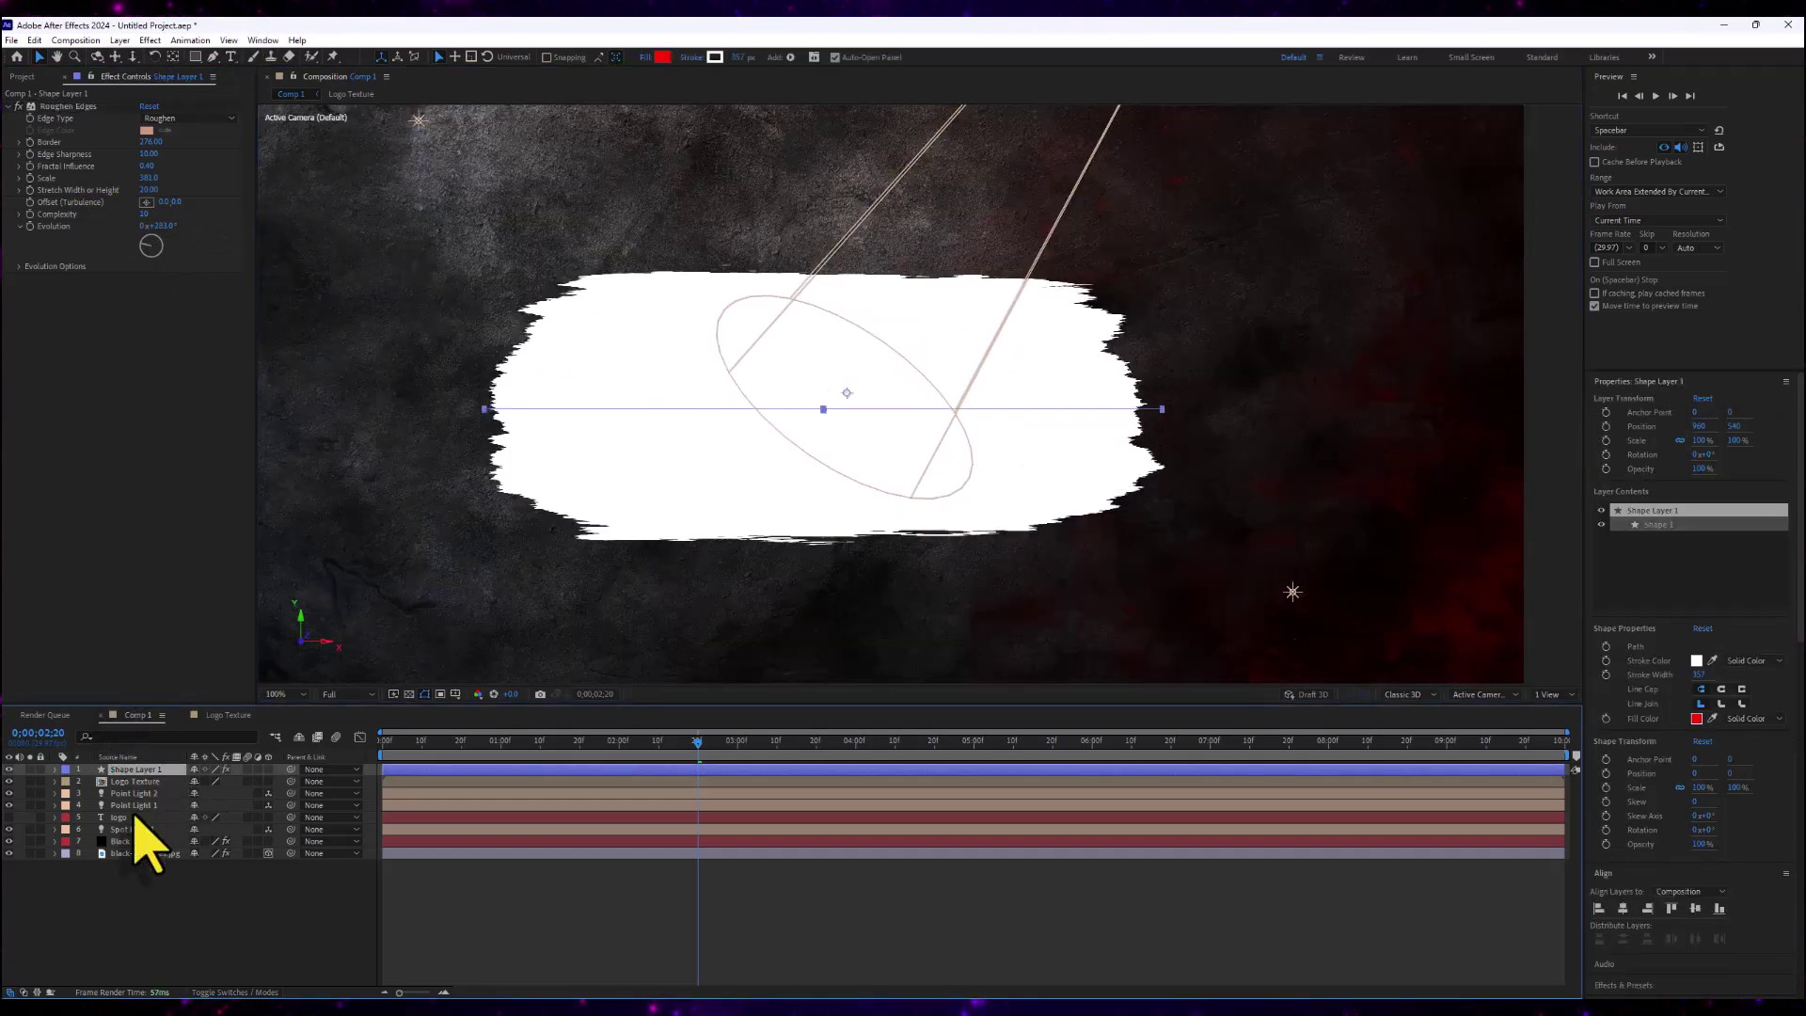
pyautogui.click(55, 769)
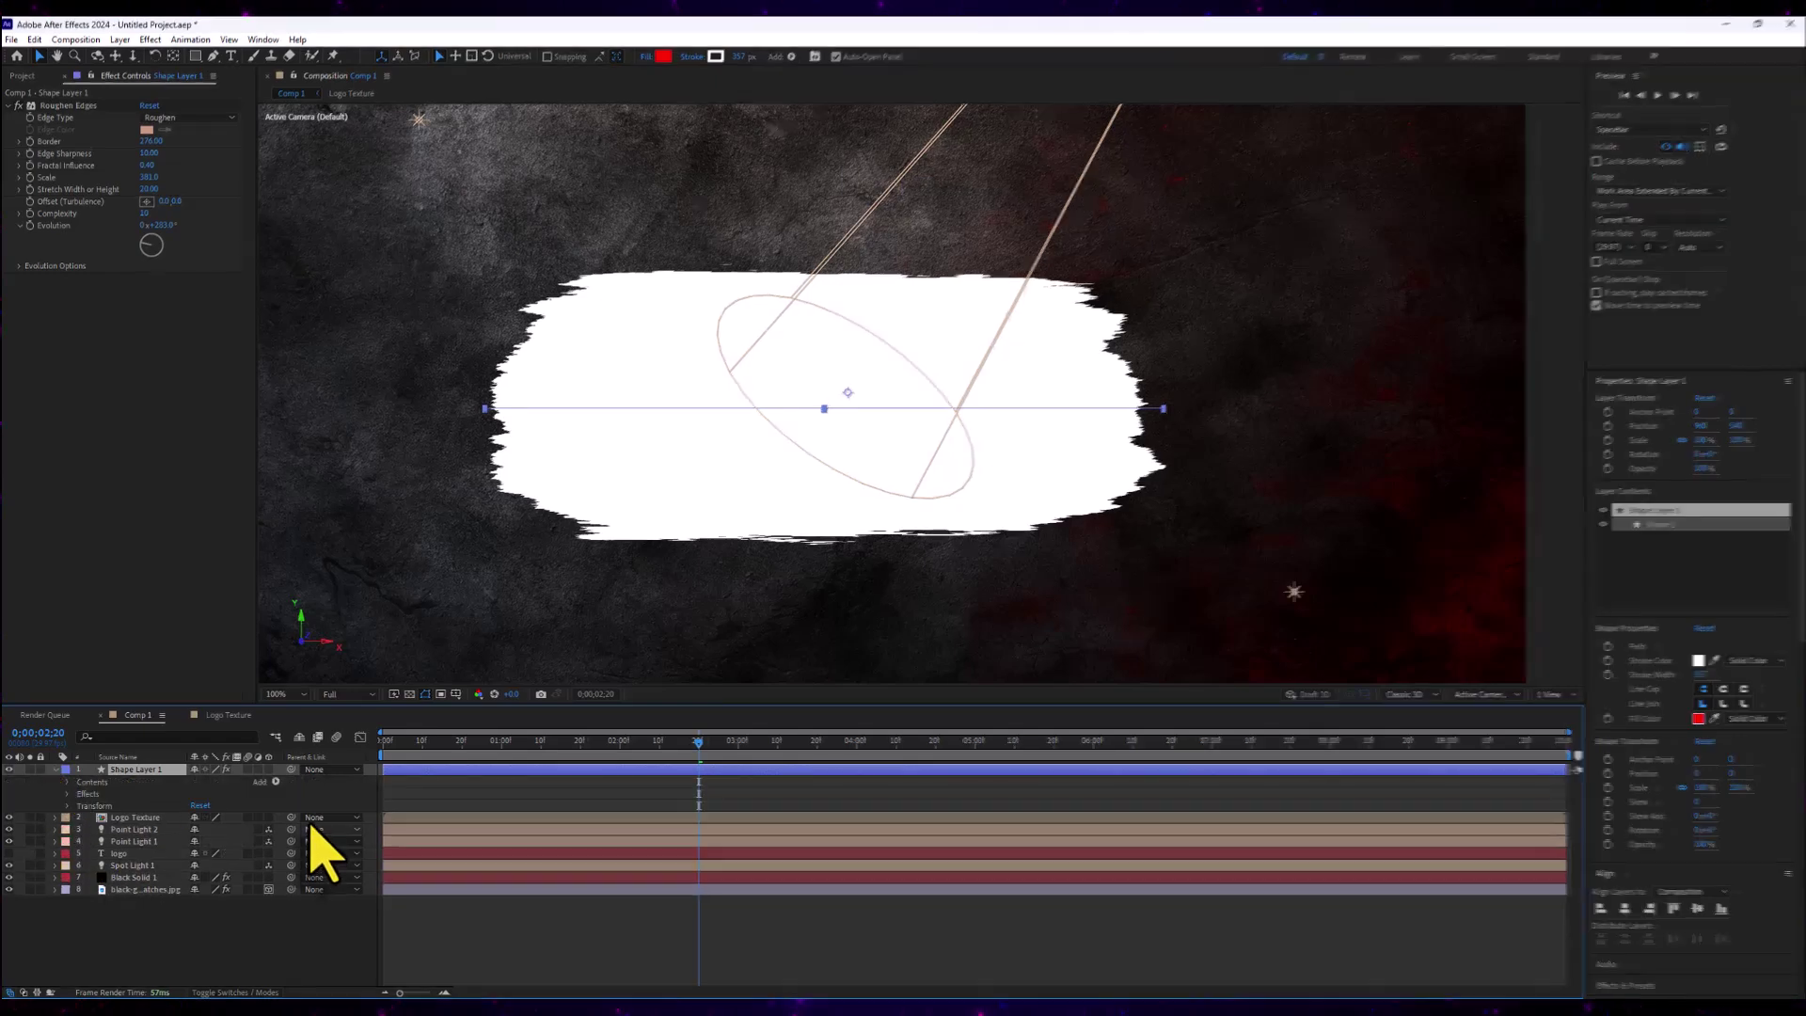
pyautogui.click(270, 782)
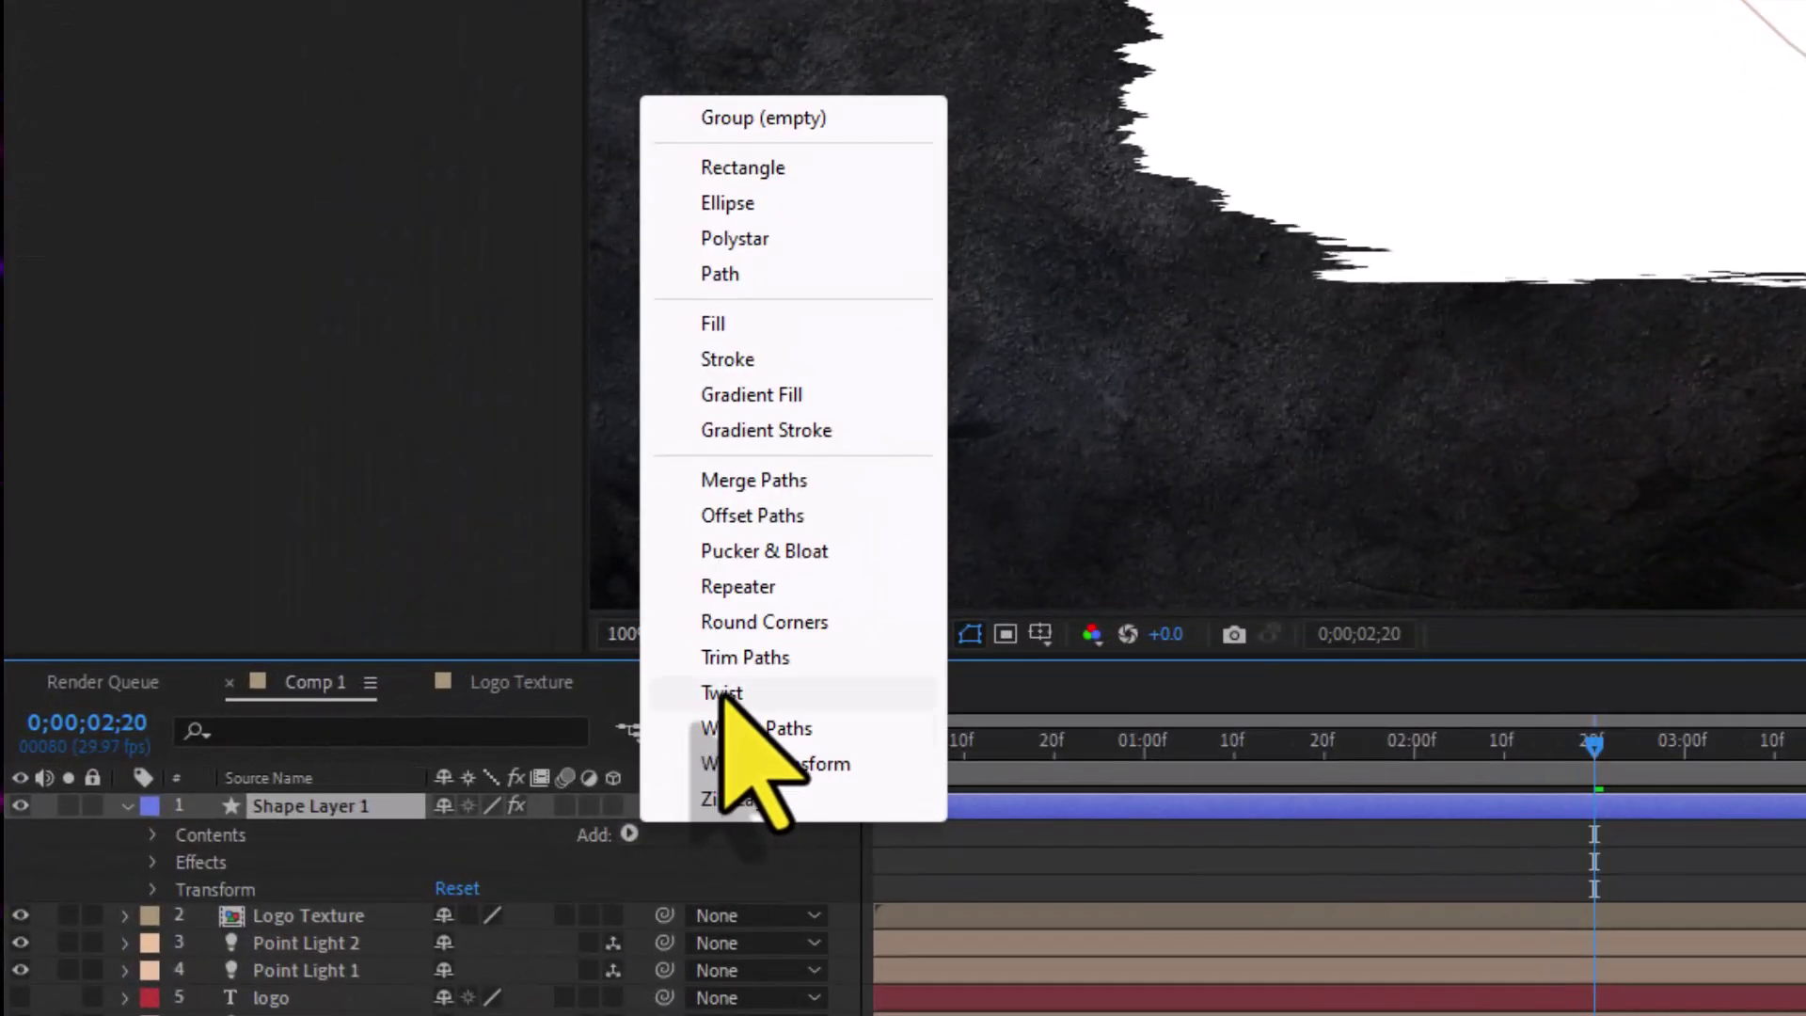
pyautogui.click(745, 656)
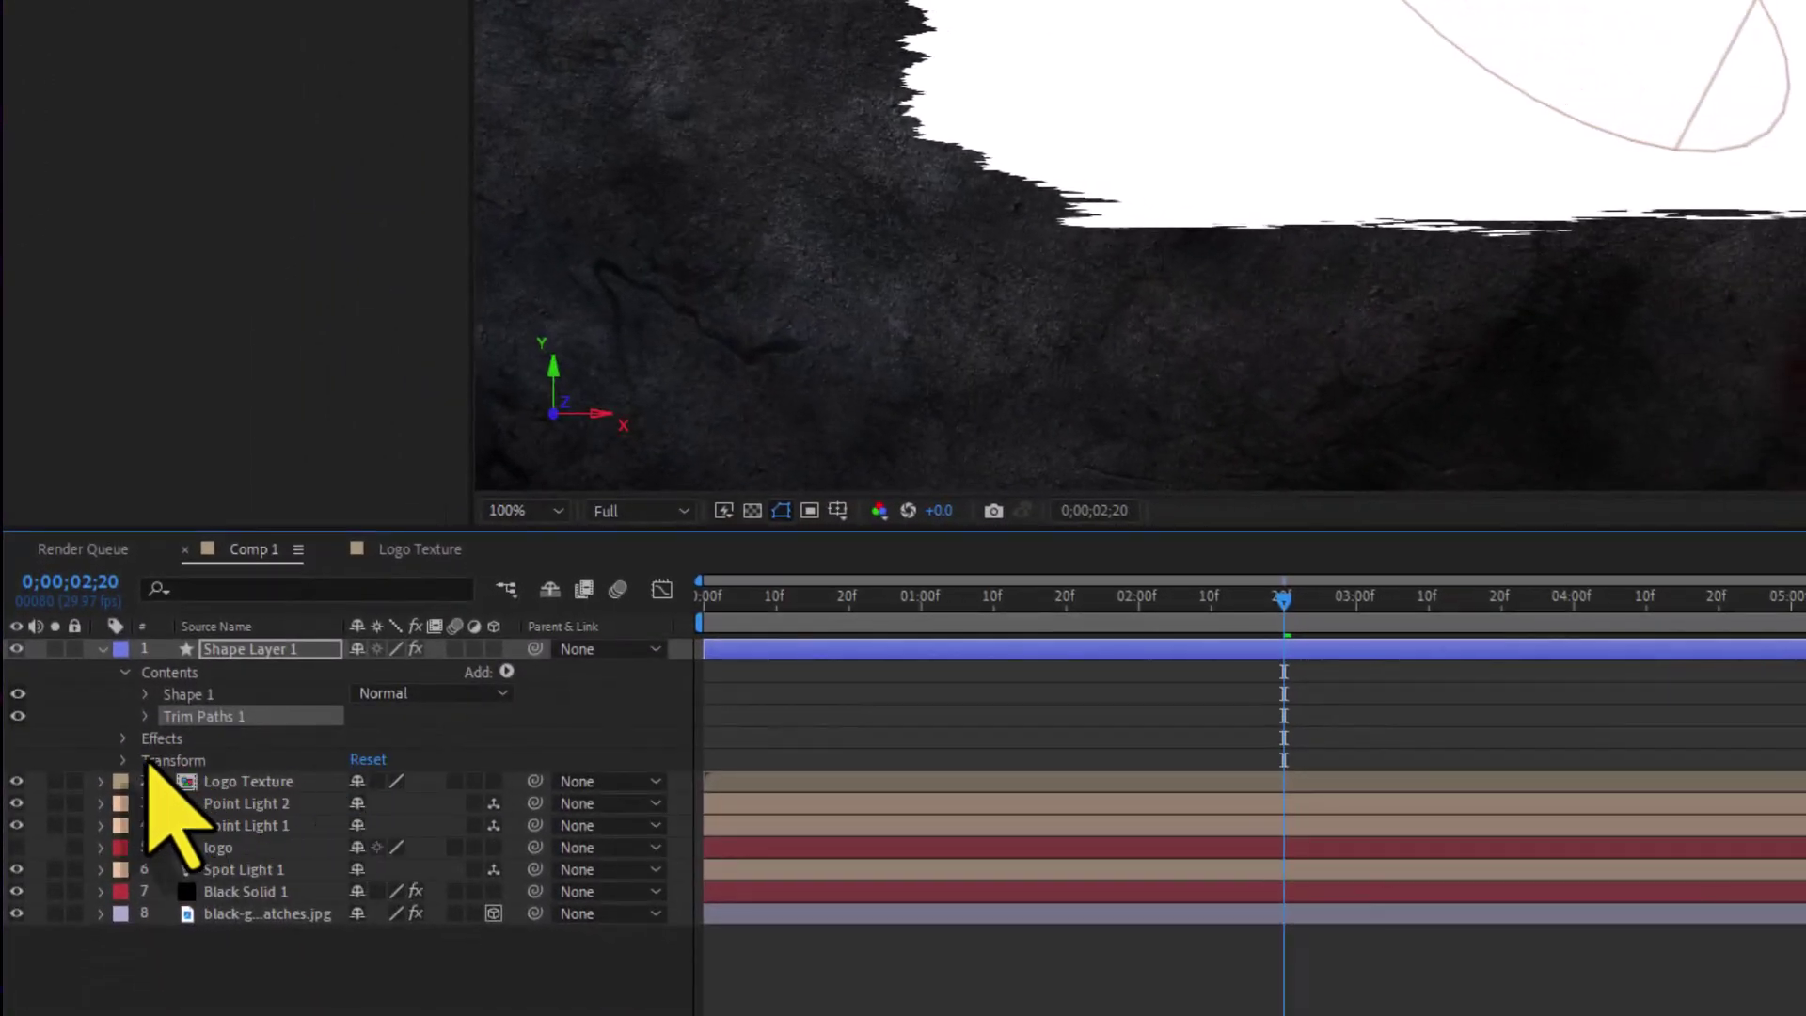
# Keyframe Trim Paths End from 0% to 100% by 0;00;02;17, and add the Paint image to the comp
pyautogui.click(145, 718)
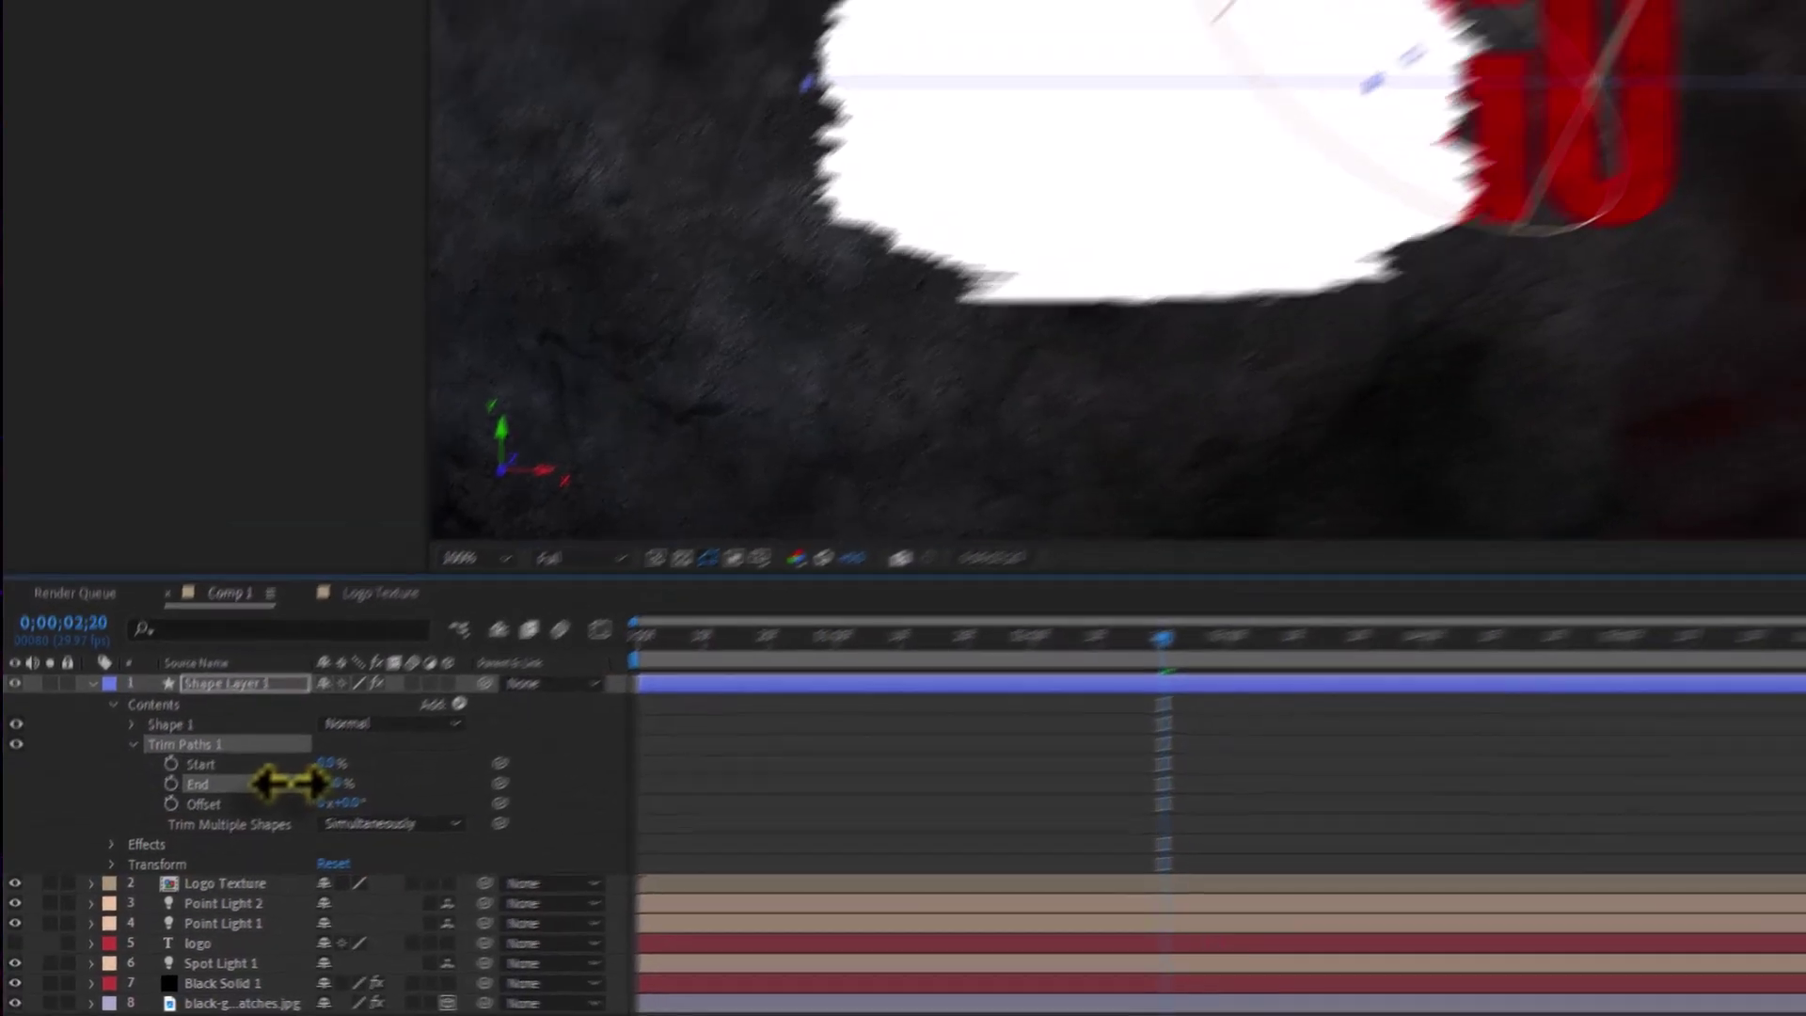
pyautogui.moveTo(290, 783); pyautogui.dragTo(273, 784)
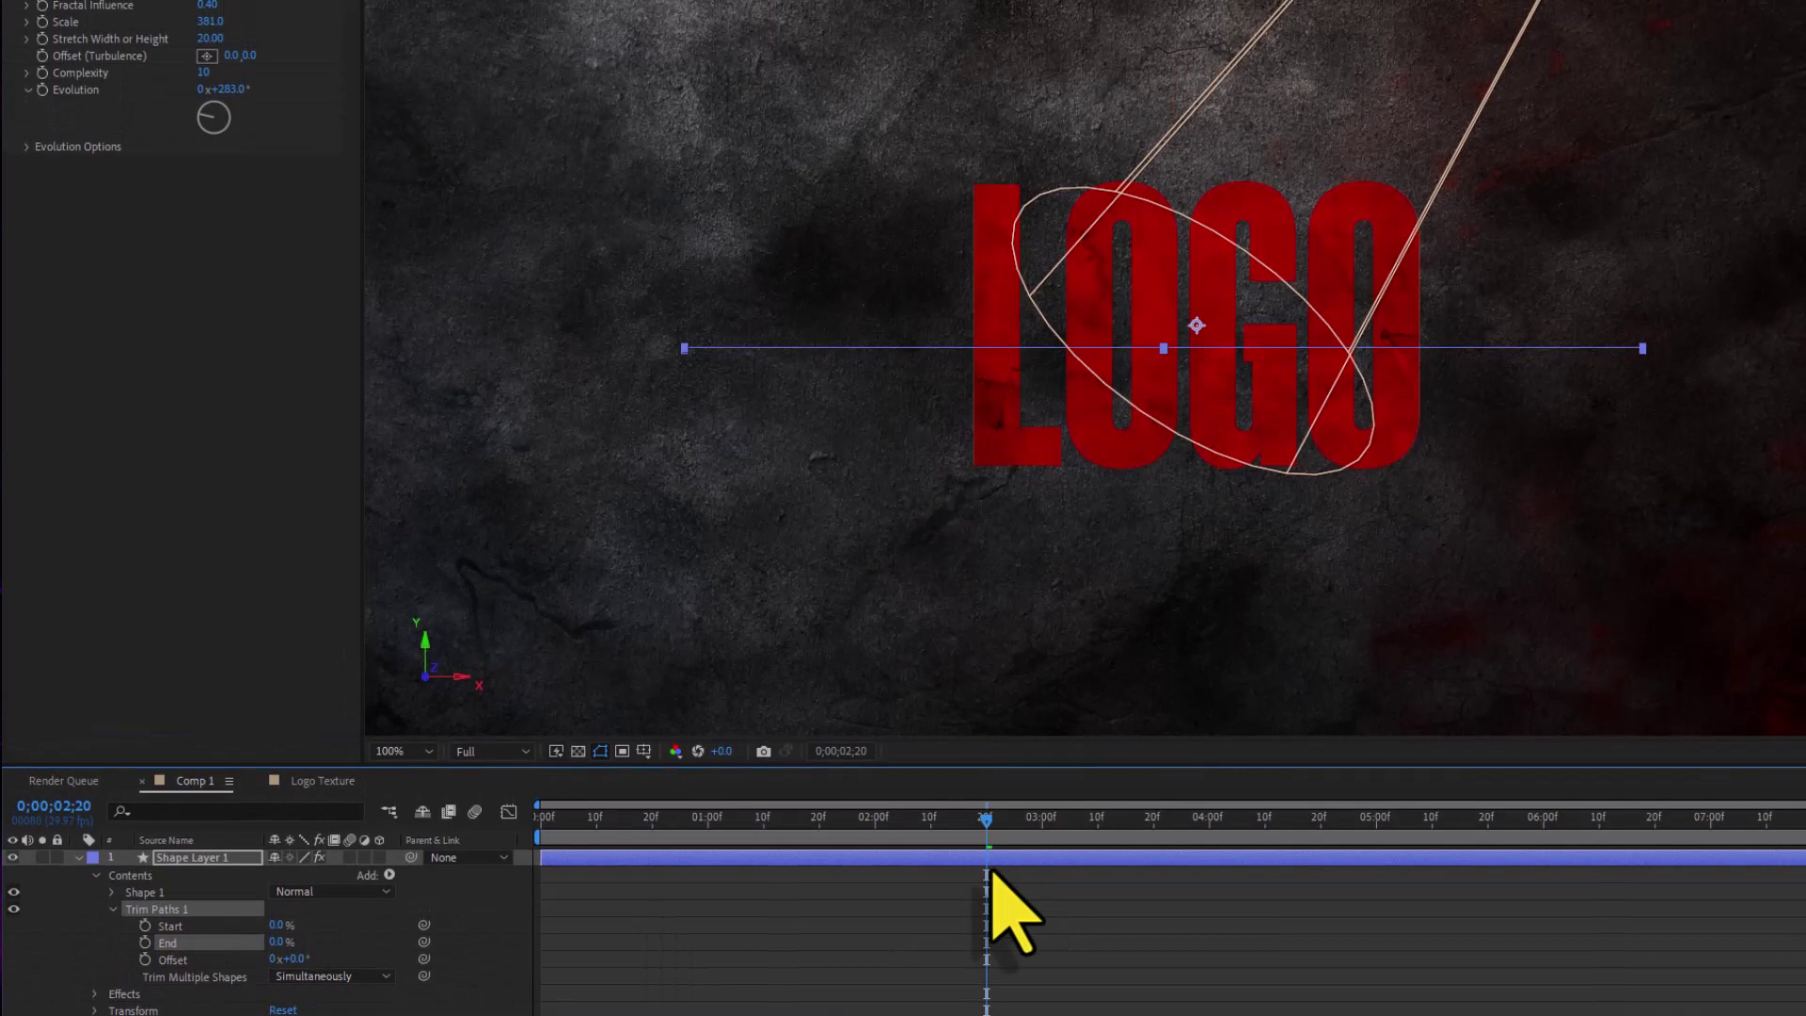
pyautogui.moveTo(993, 872)
pyautogui.mouseDown()
pyautogui.moveTo(858, 832)
pyautogui.moveTo(685, 835)
pyautogui.moveTo(882, 841)
pyautogui.mouseUp()
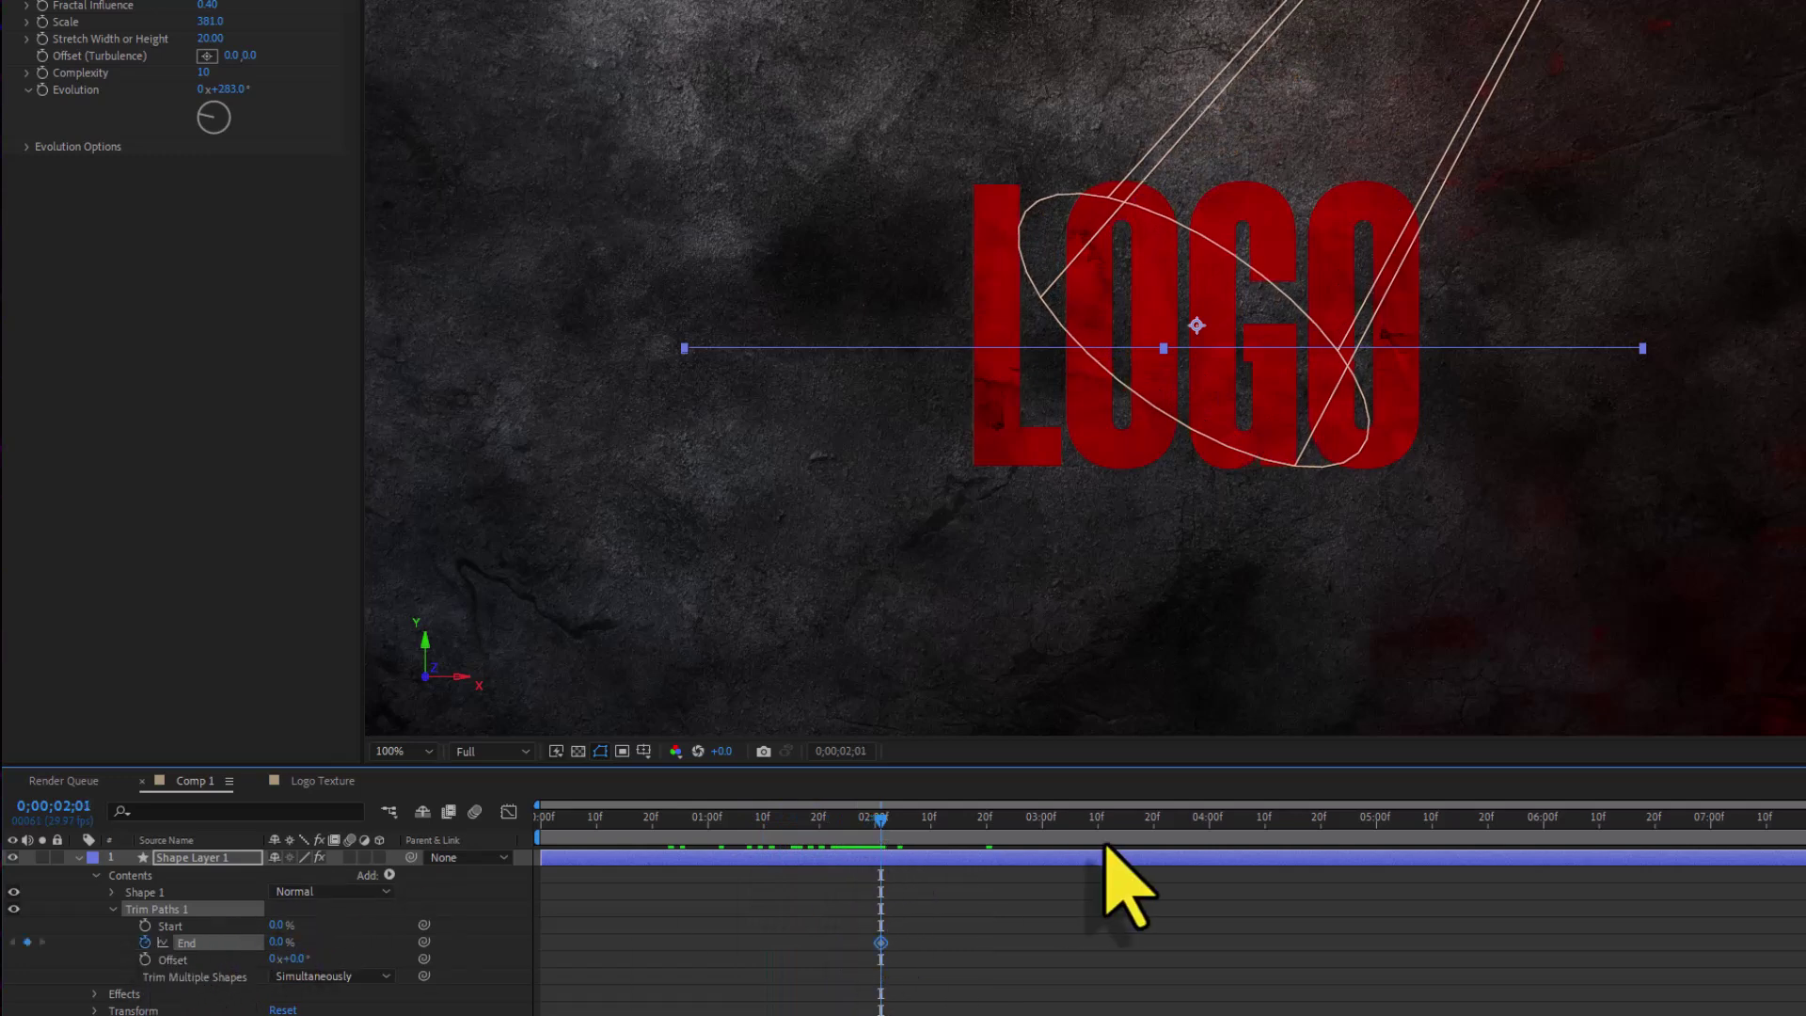
pyautogui.moveTo(894, 837); pyautogui.dragTo(975, 828)
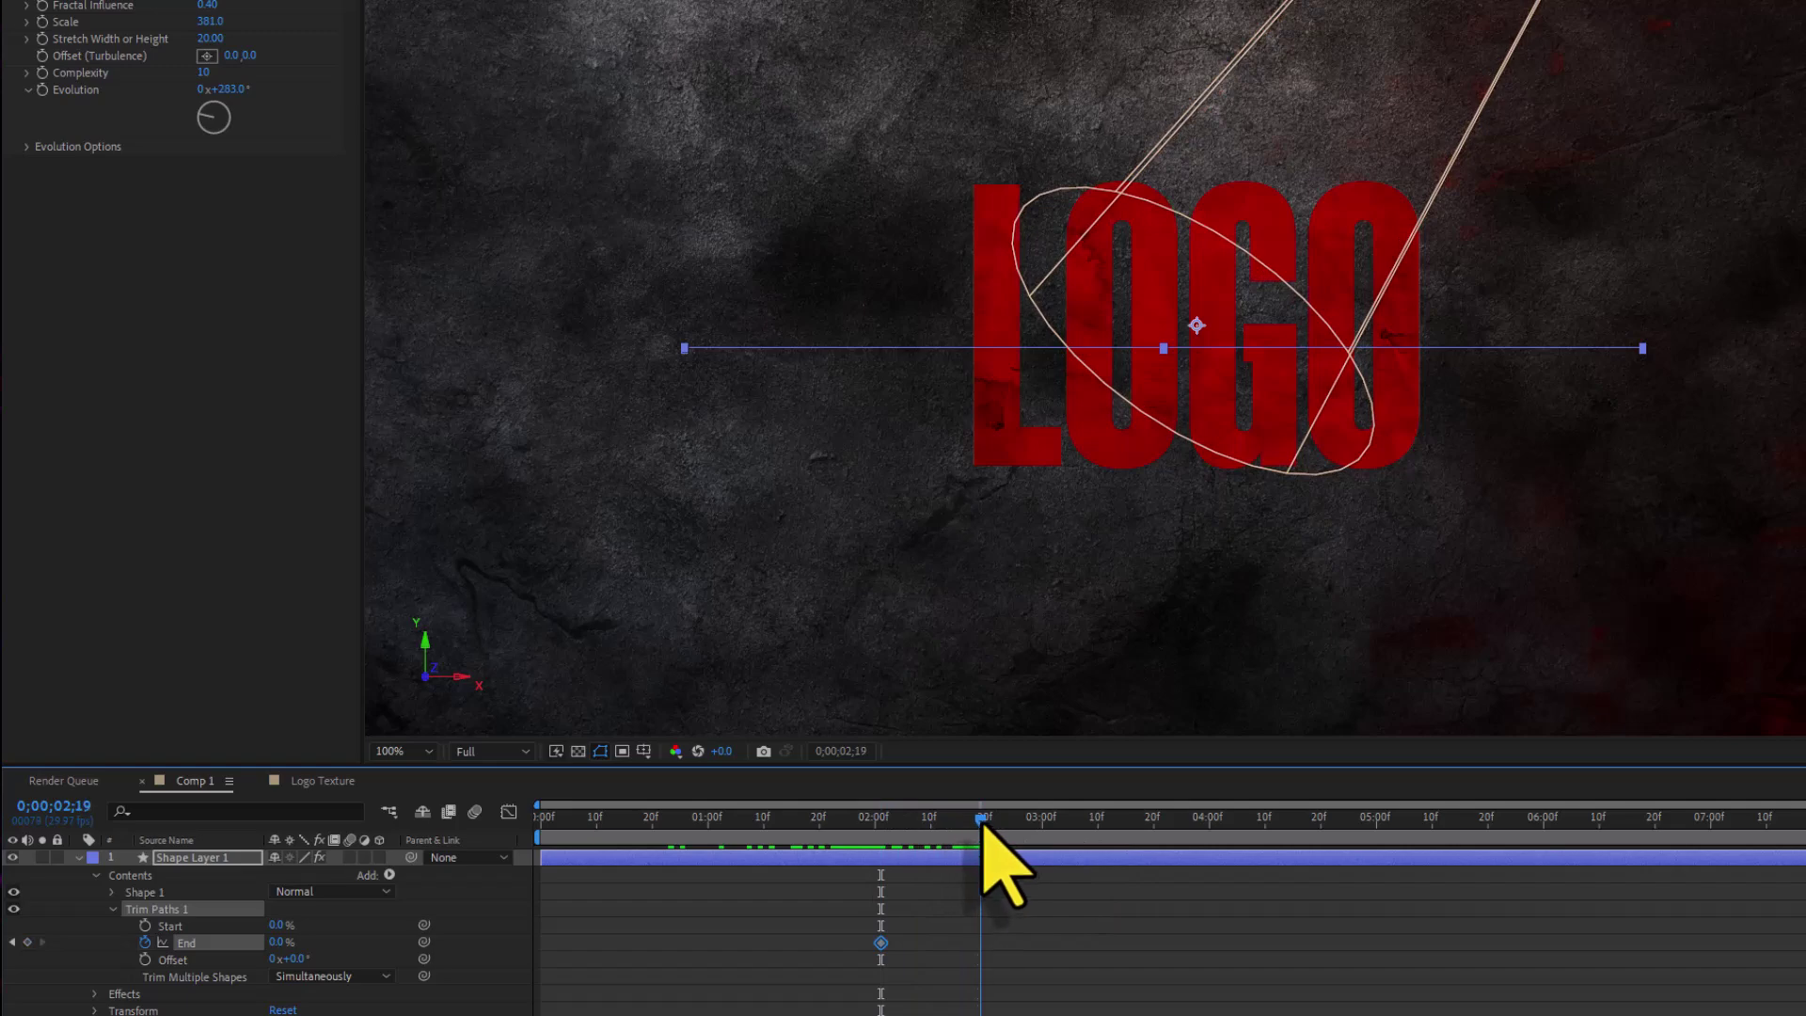
pyautogui.moveTo(282, 943); pyautogui.dragTo(658, 941)
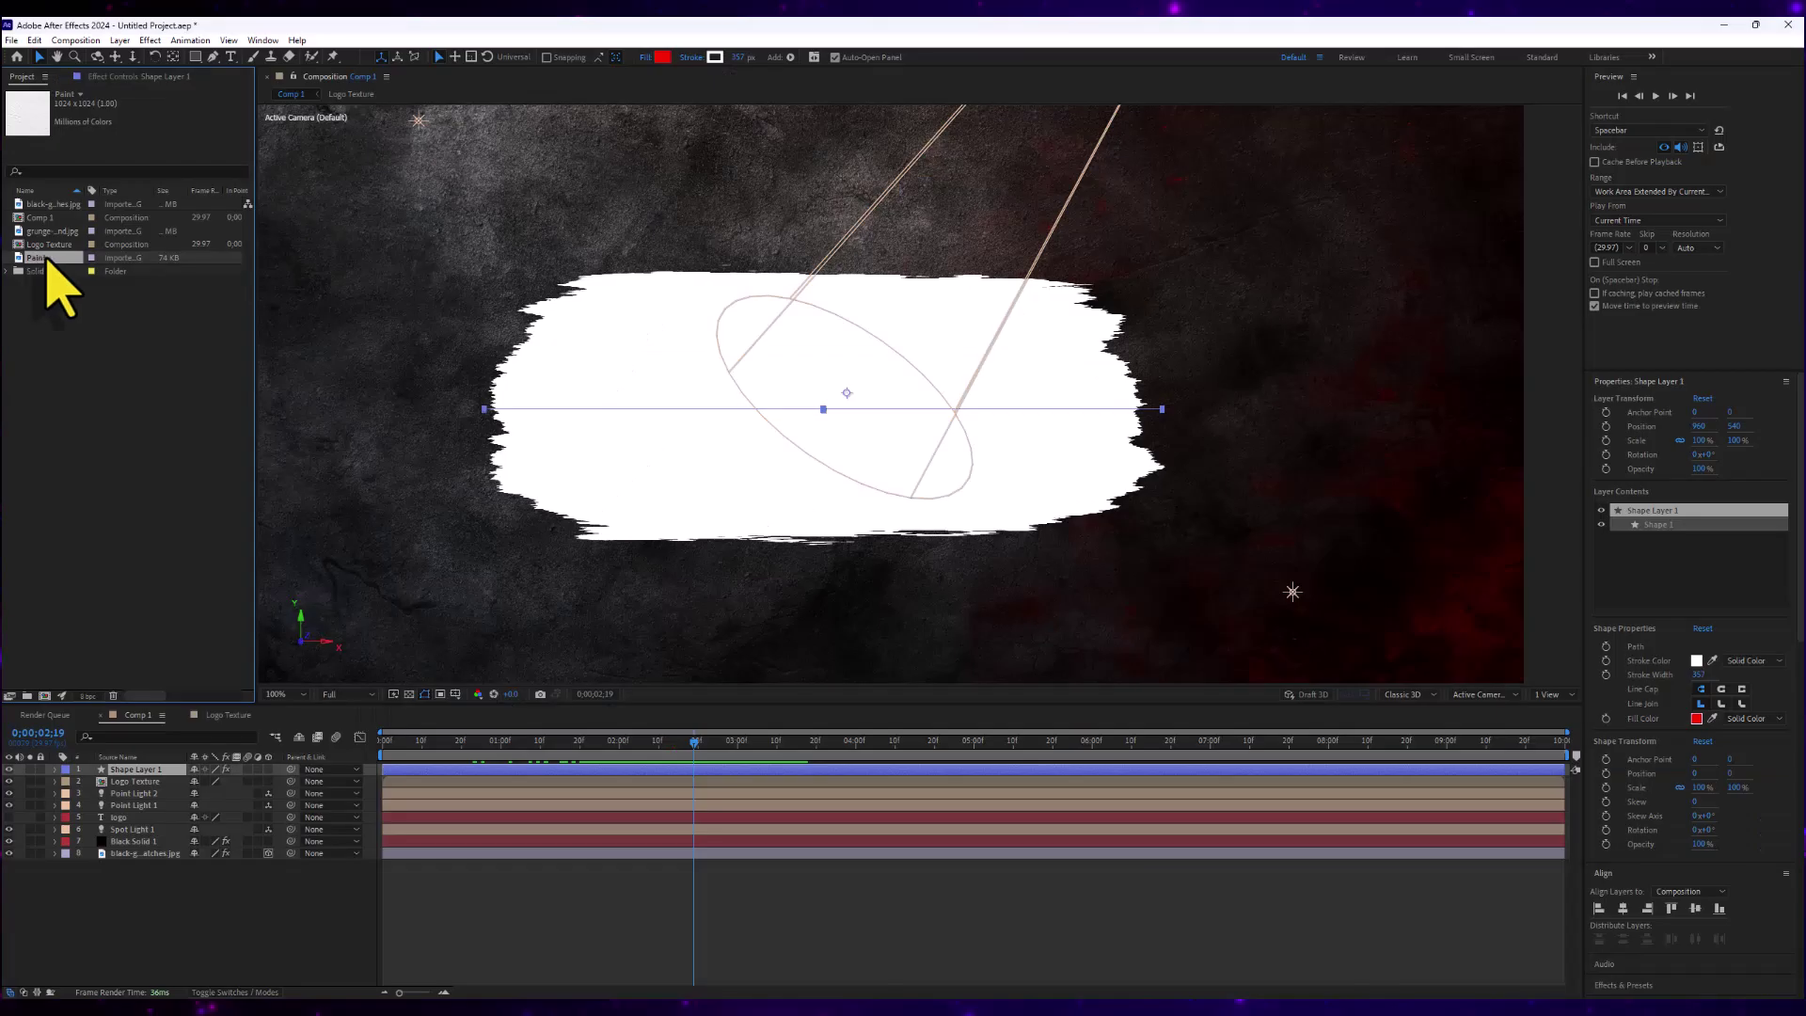
pyautogui.moveTo(47, 260)
pyautogui.mouseDown()
pyautogui.moveTo(173, 596)
pyautogui.moveTo(141, 790)
pyautogui.moveTo(218, 799)
pyautogui.moveTo(229, 826)
pyautogui.mouseUp()
# Check and collapse the Paint layer's Scale, then select Paint together with Shape Layer 1
pyautogui.press('s')
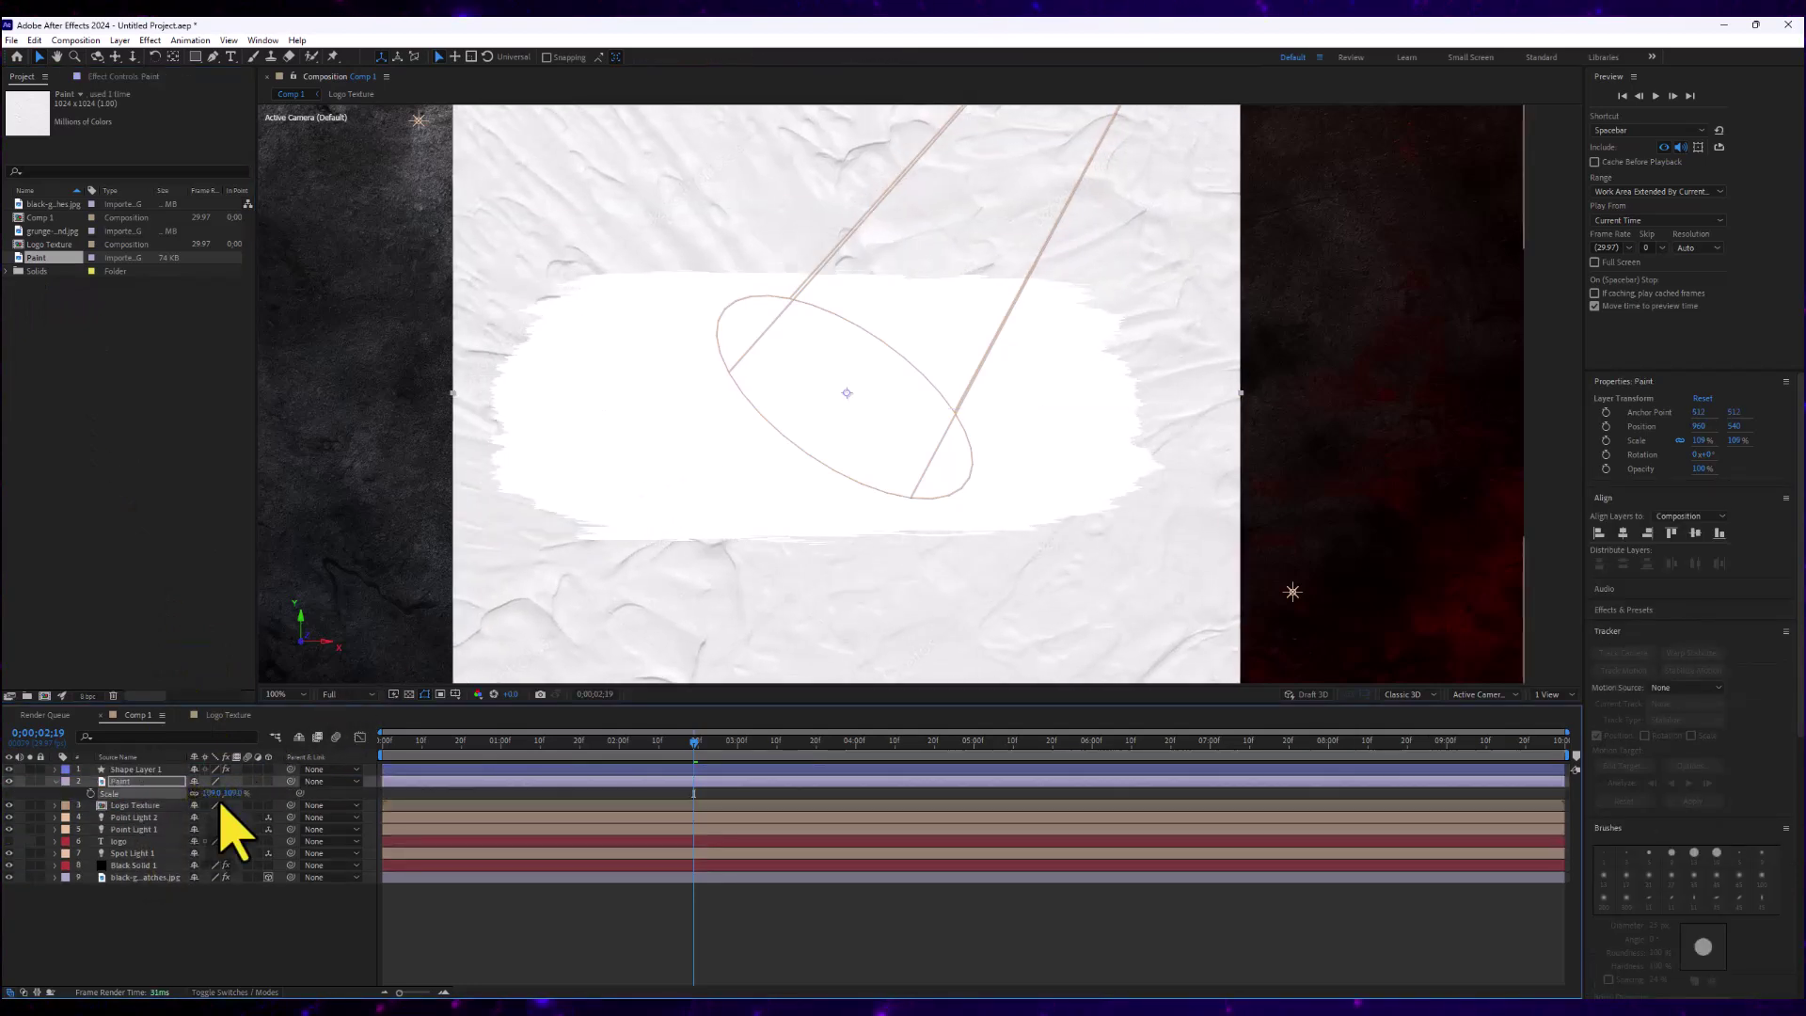
pyautogui.click(57, 783)
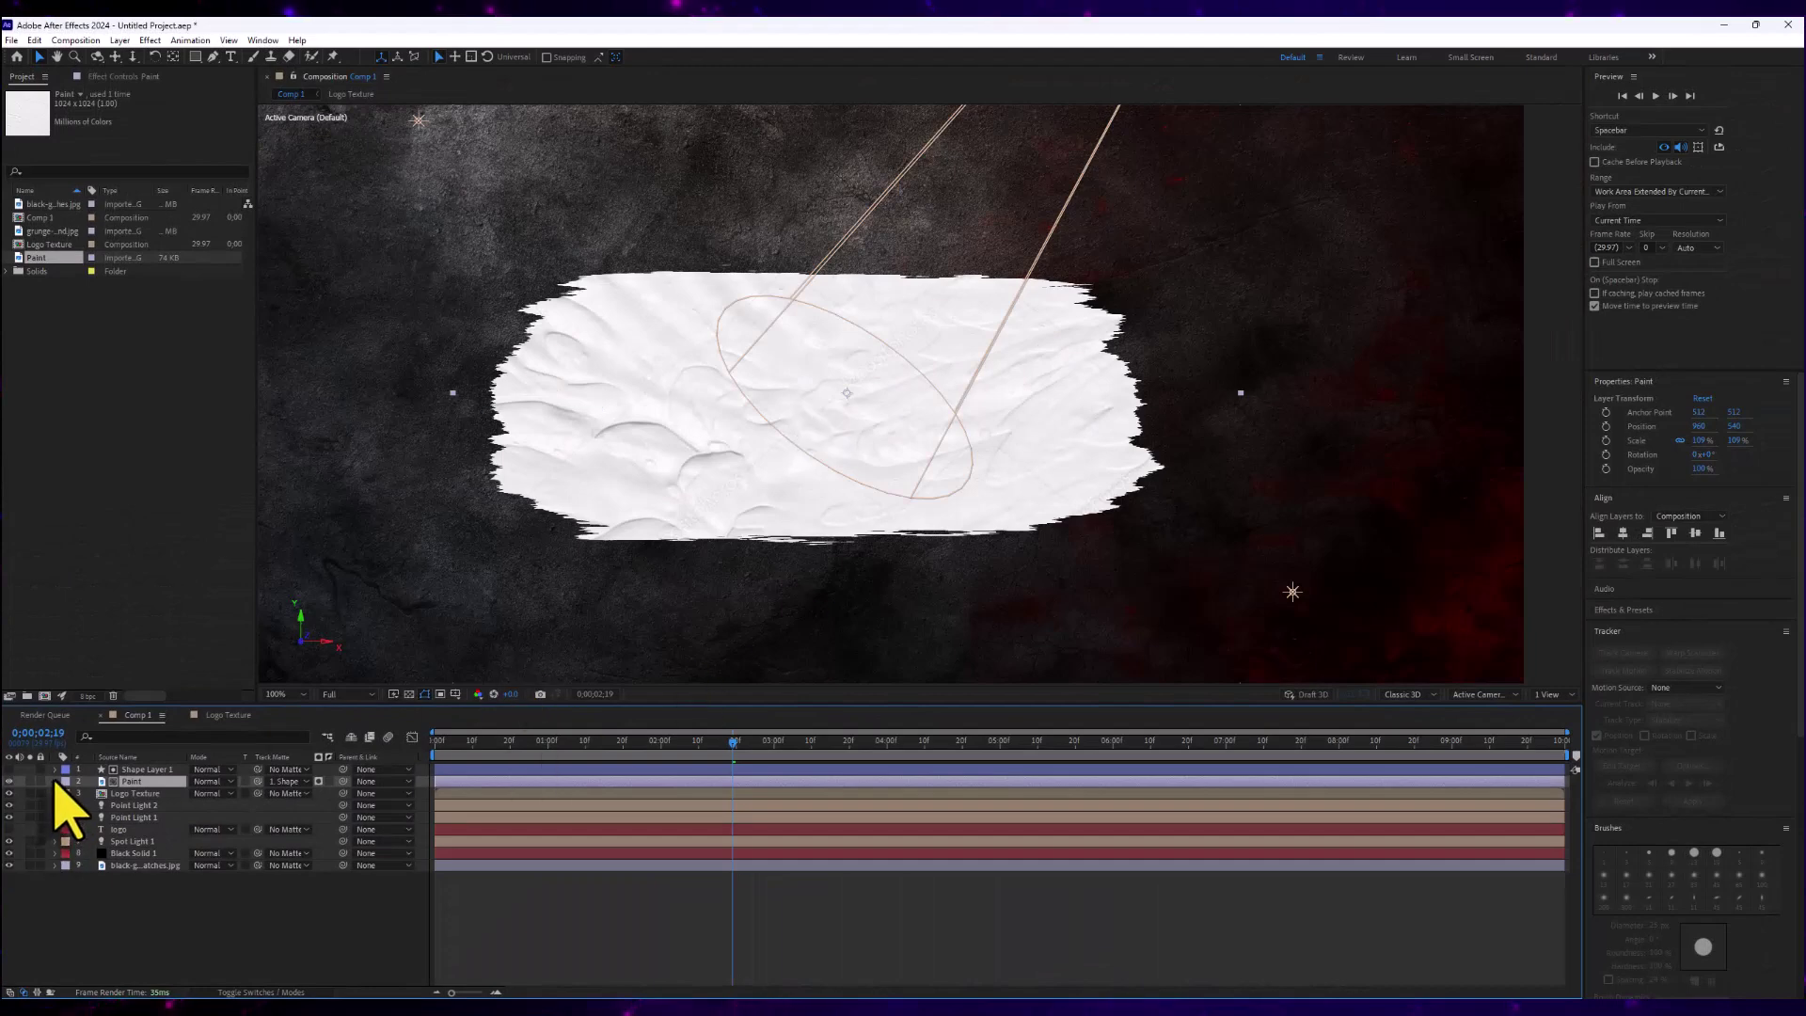
pyautogui.keyDown('ctrl'); pyautogui.click(155, 770); pyautogui.keyUp('ctrl')
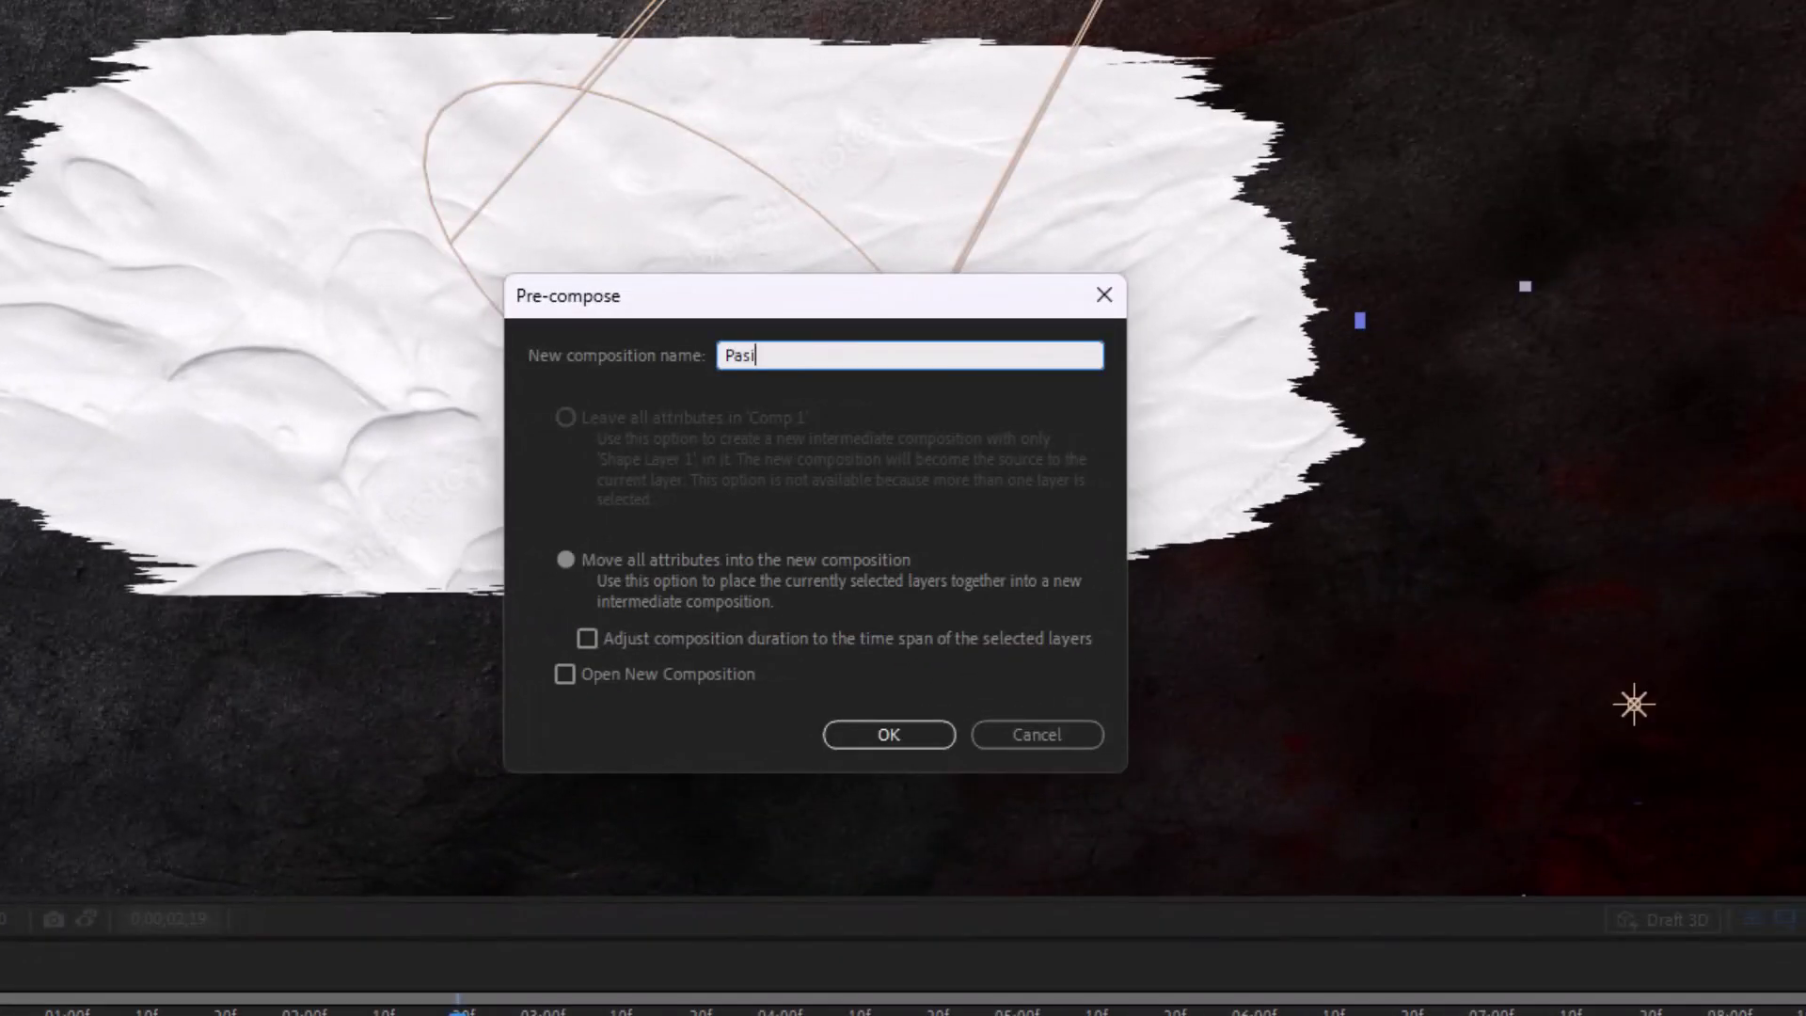
# Pre-compose Shape Layer 1 and Paint into a new composition named 'Paint Stroke'
pyautogui.write('Pasin')
pyautogui.press('BackSpace')
pyautogui.press('BackSpace')
pyautogui.press('BackSpace')
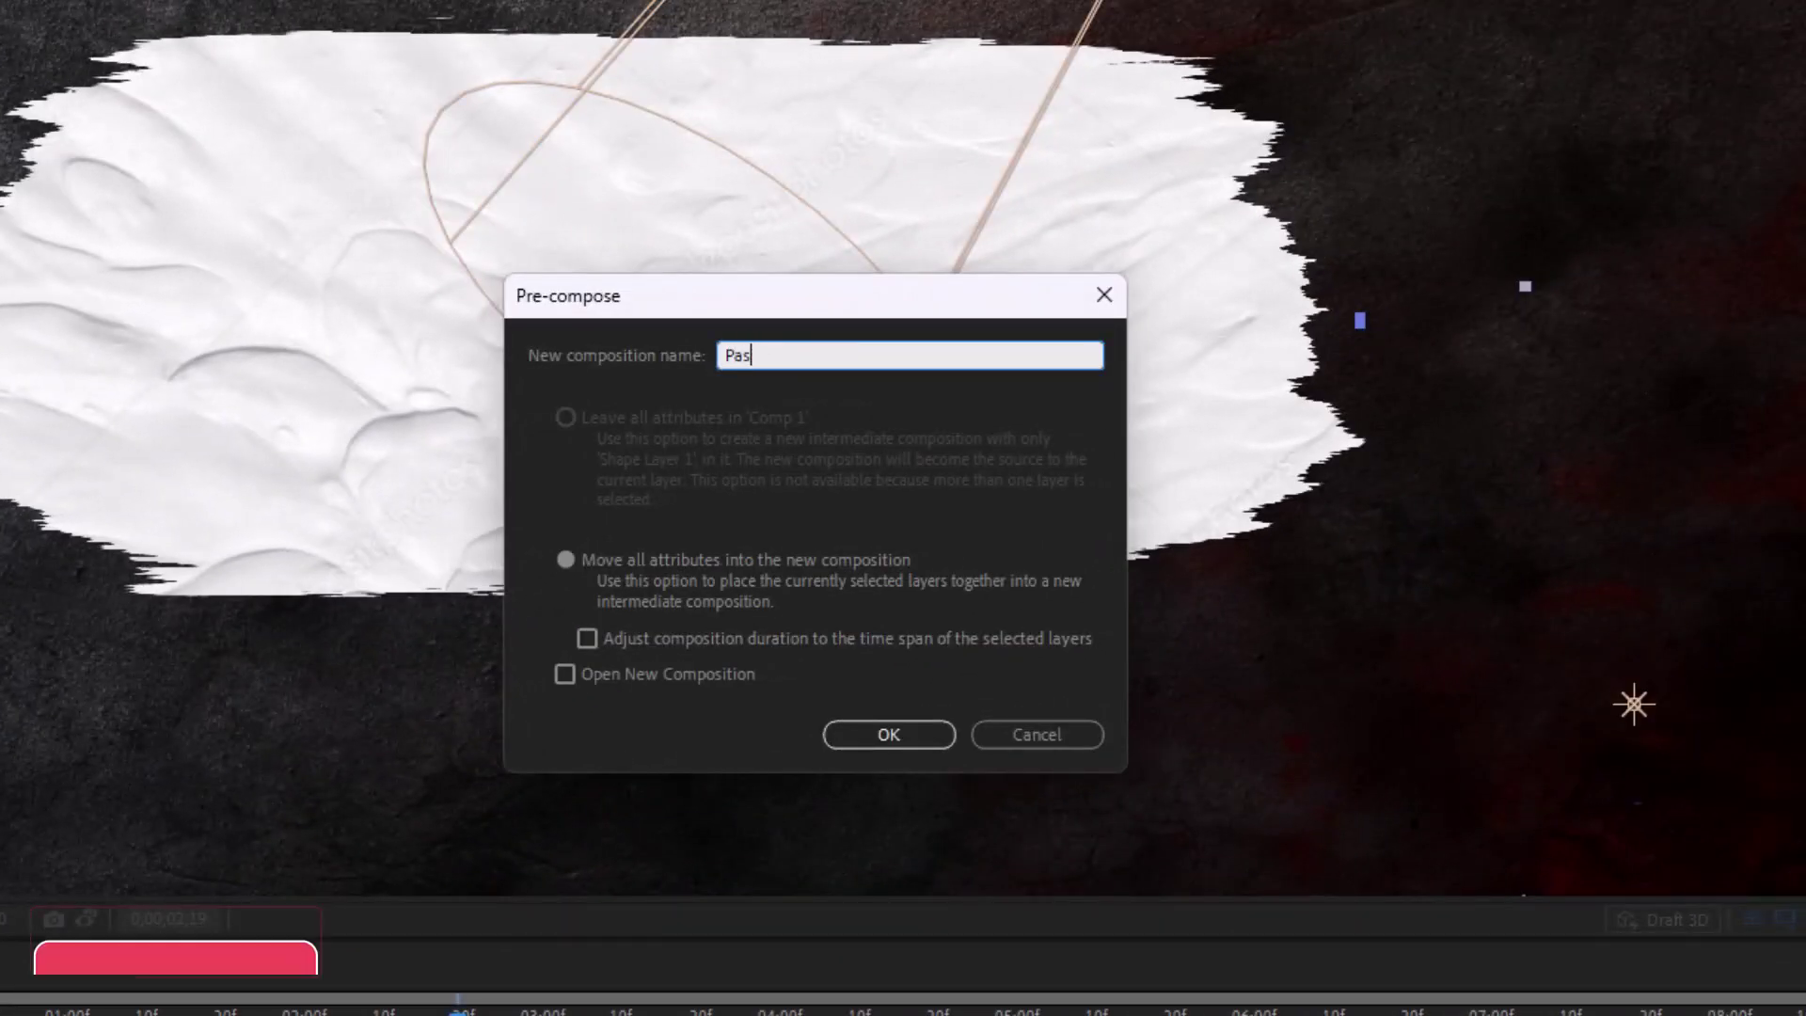
pyautogui.write('int St')
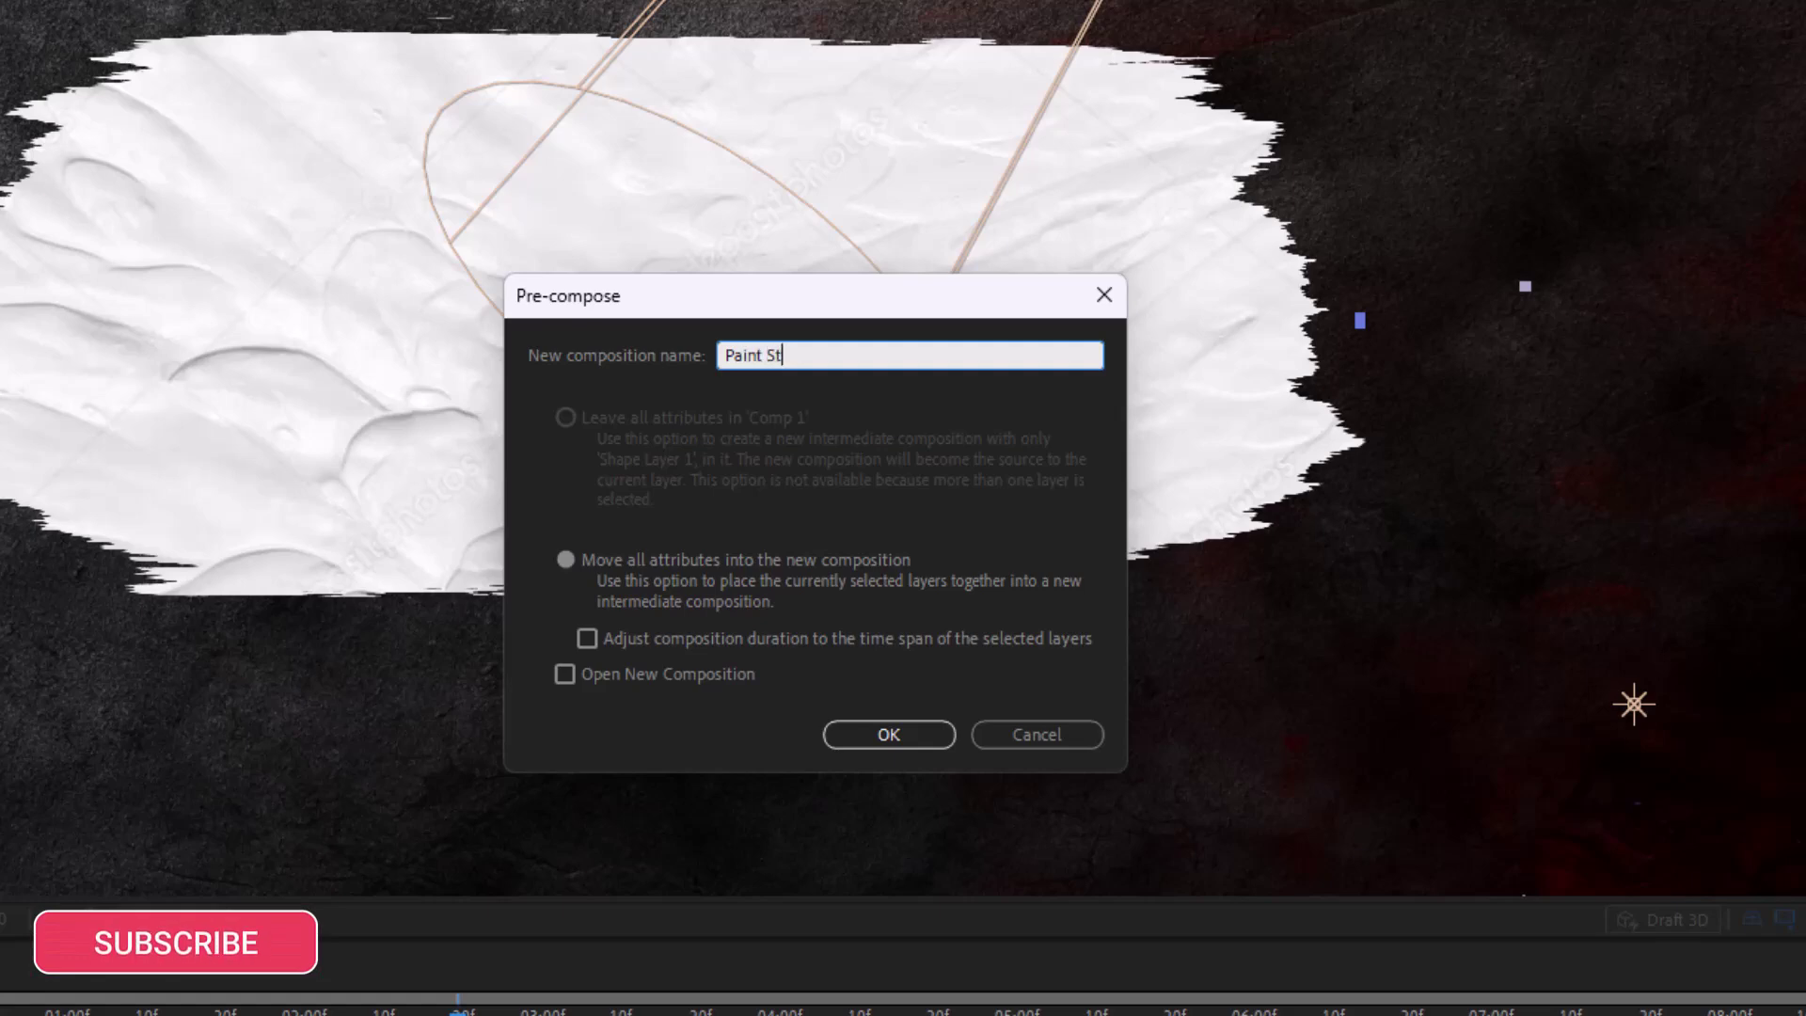
pyautogui.write('roke')
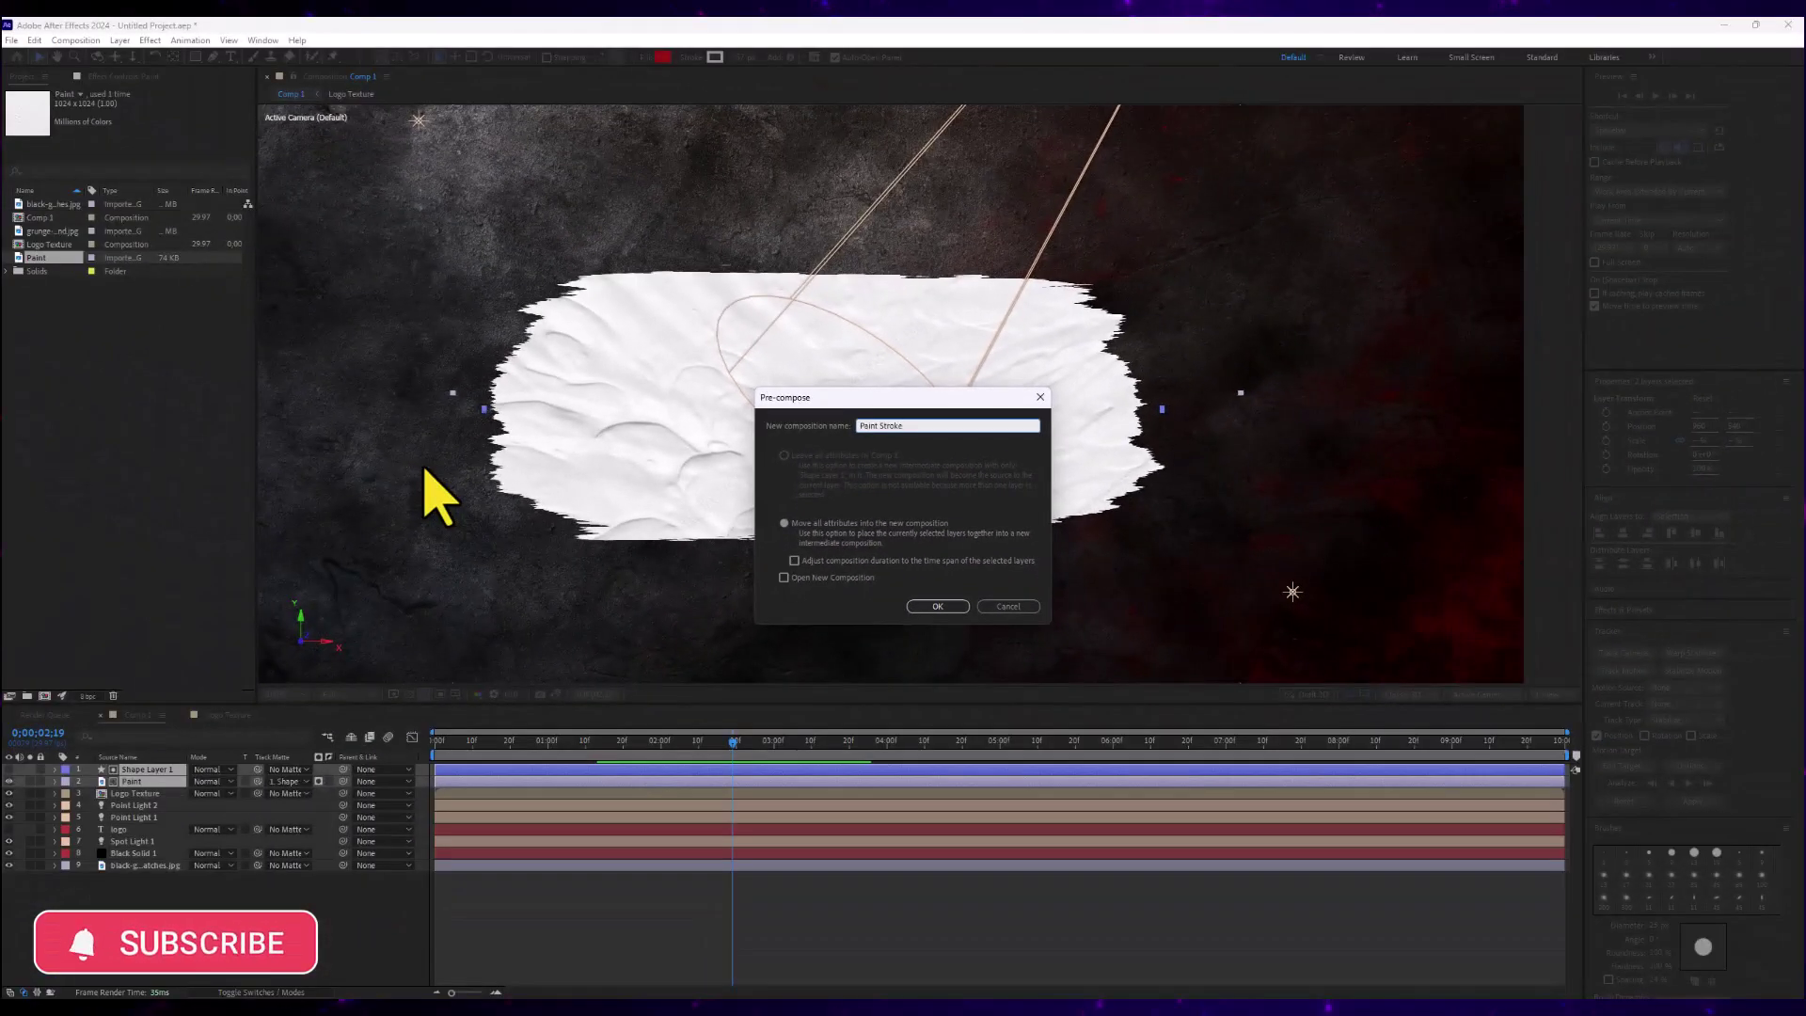
pyautogui.press('Return')
pyautogui.click(34, 39)
# Duplicate Paint Stroke, place Logo Texture between the copies, and matte it to the upper Paint Stroke
pyautogui.click(66, 224)
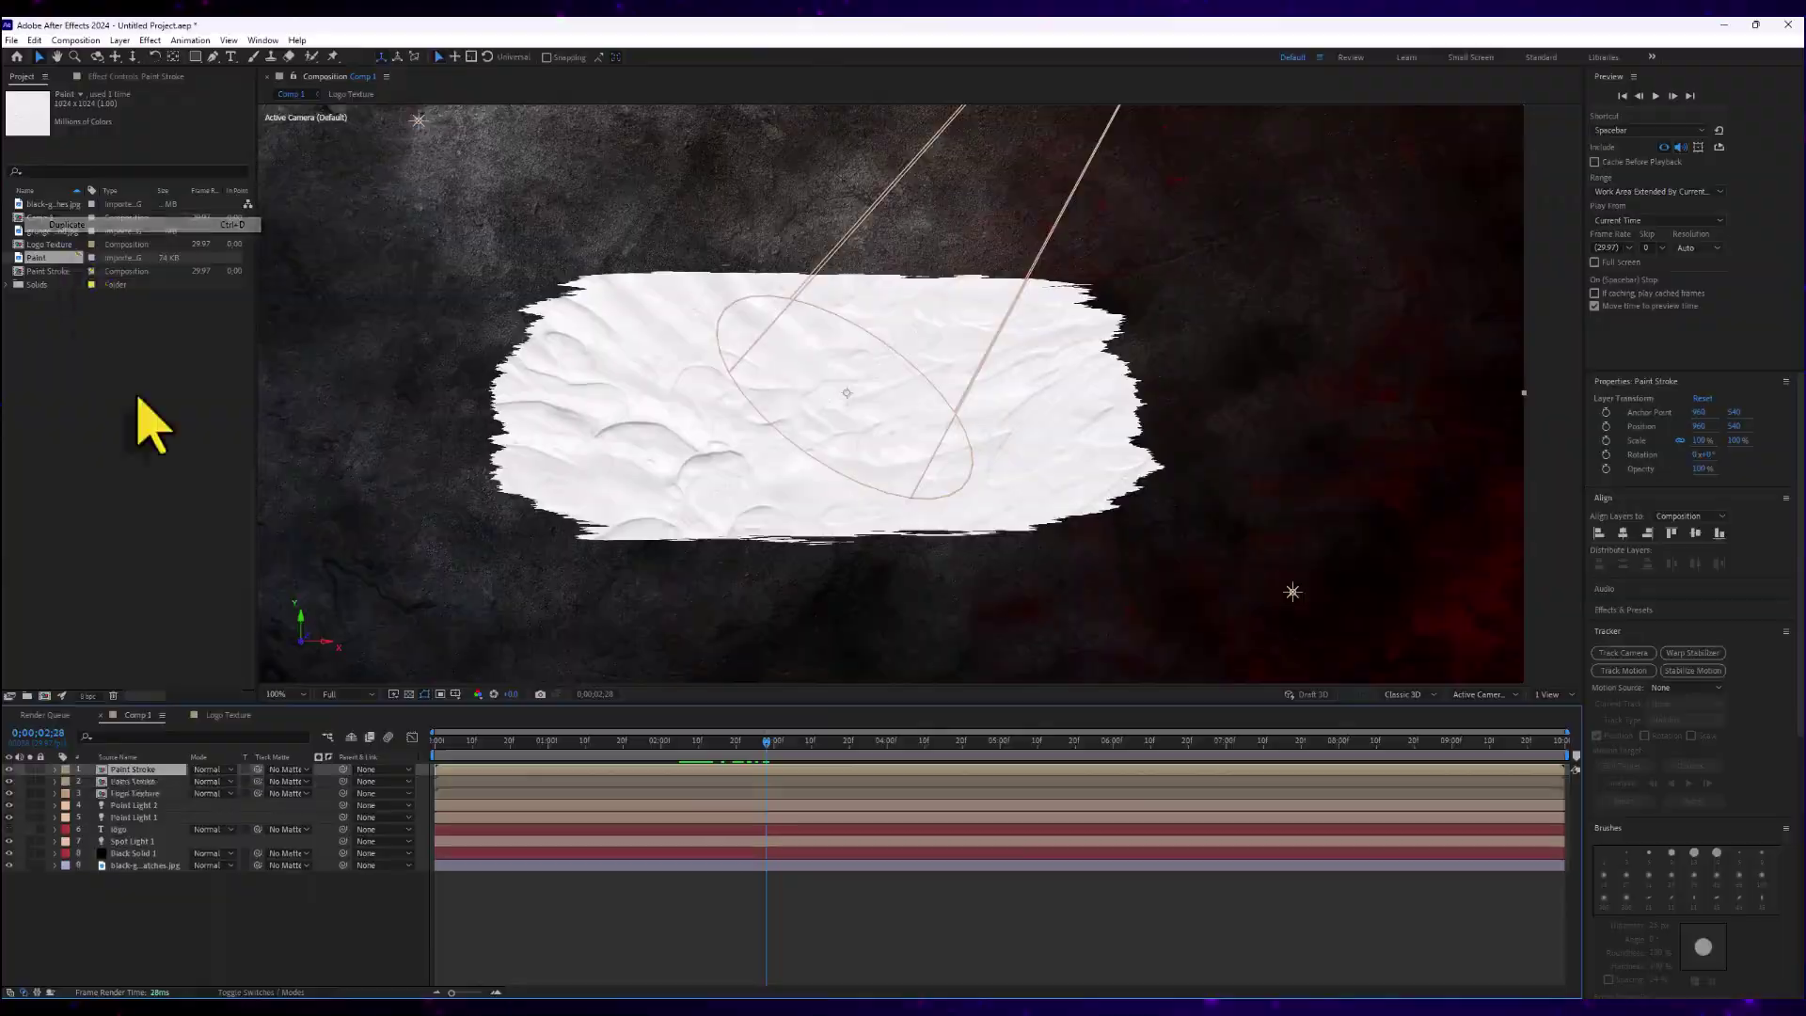
pyautogui.moveTo(36, 257); pyautogui.dragTo(144, 777)
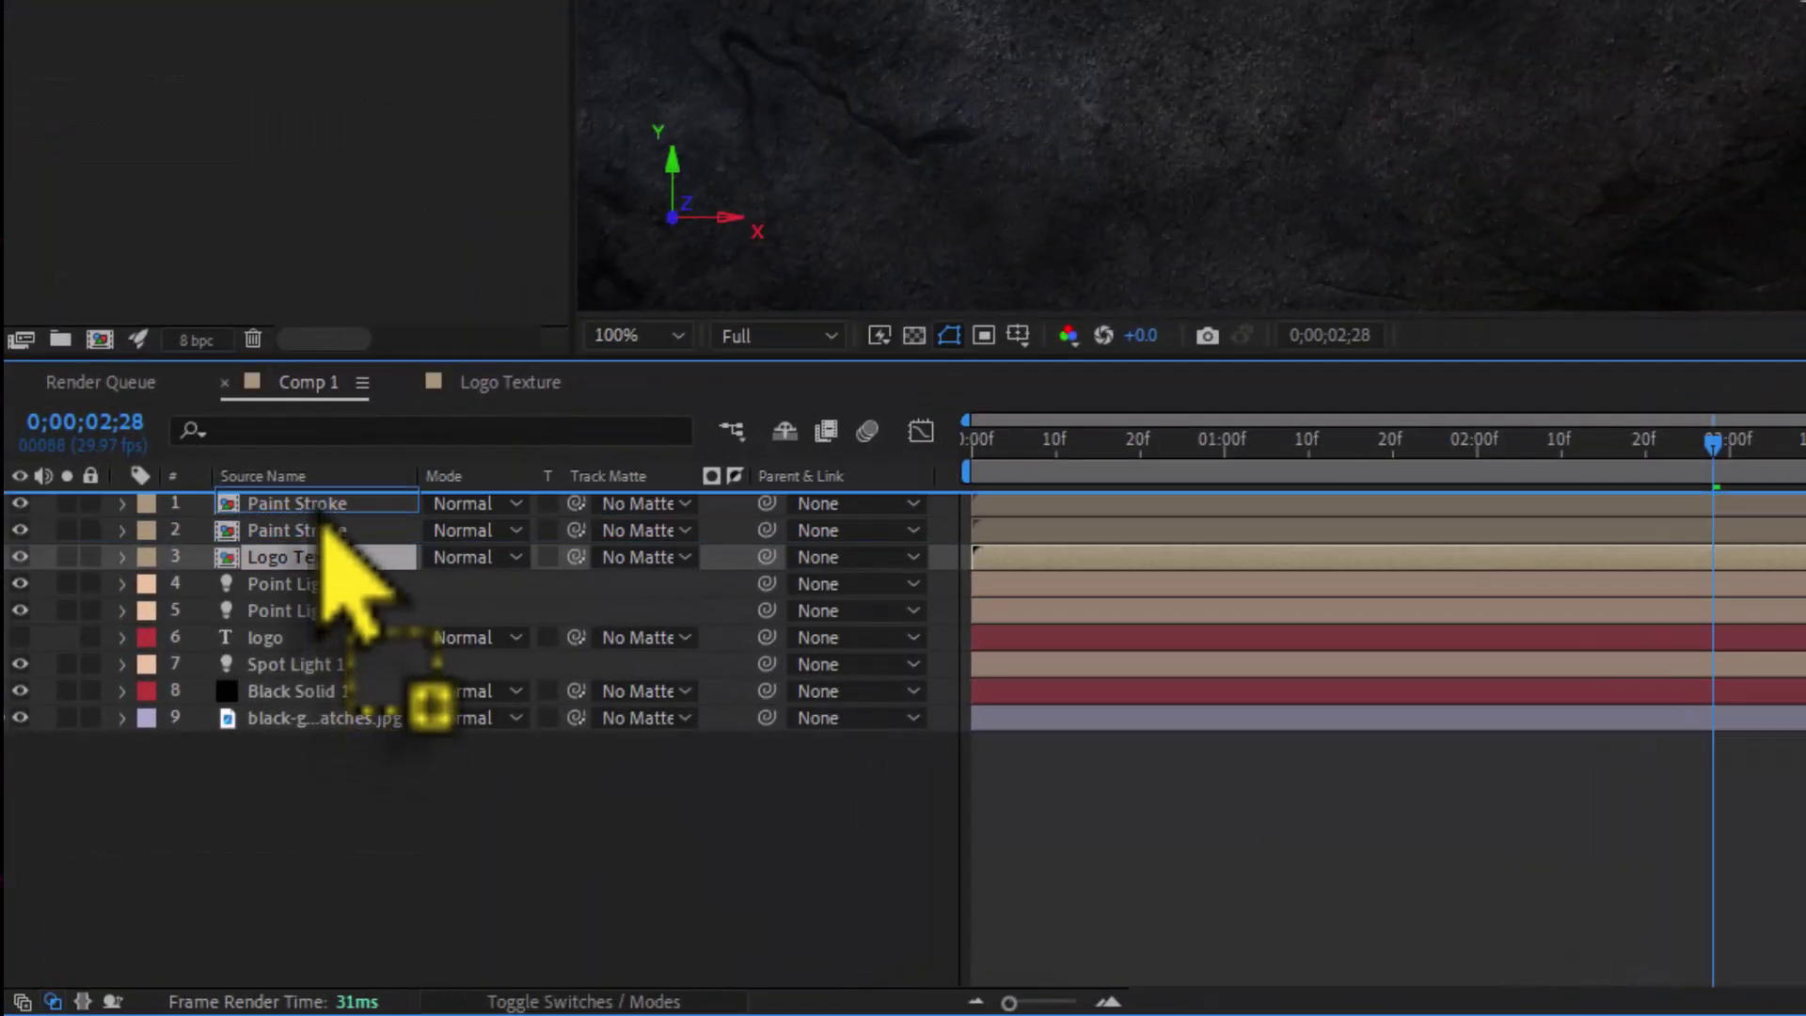
pyautogui.moveTo(325, 523); pyautogui.dragTo(318, 519)
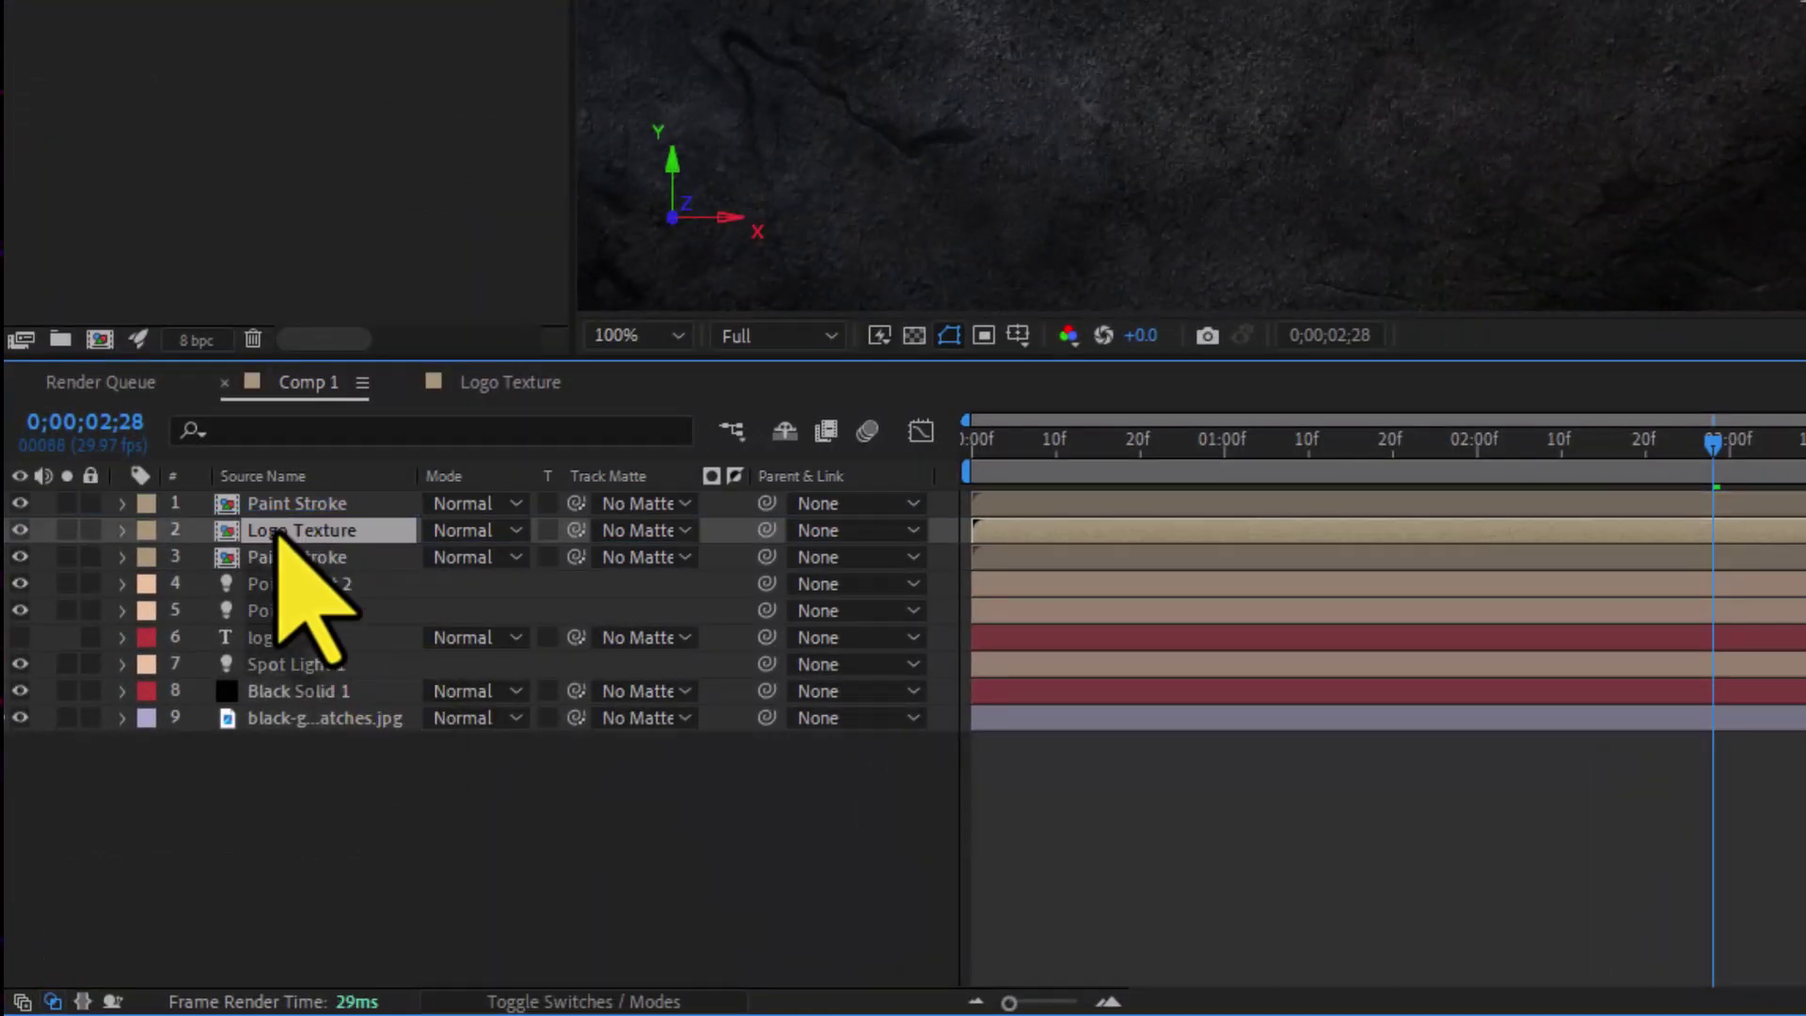
pyautogui.click(639, 529)
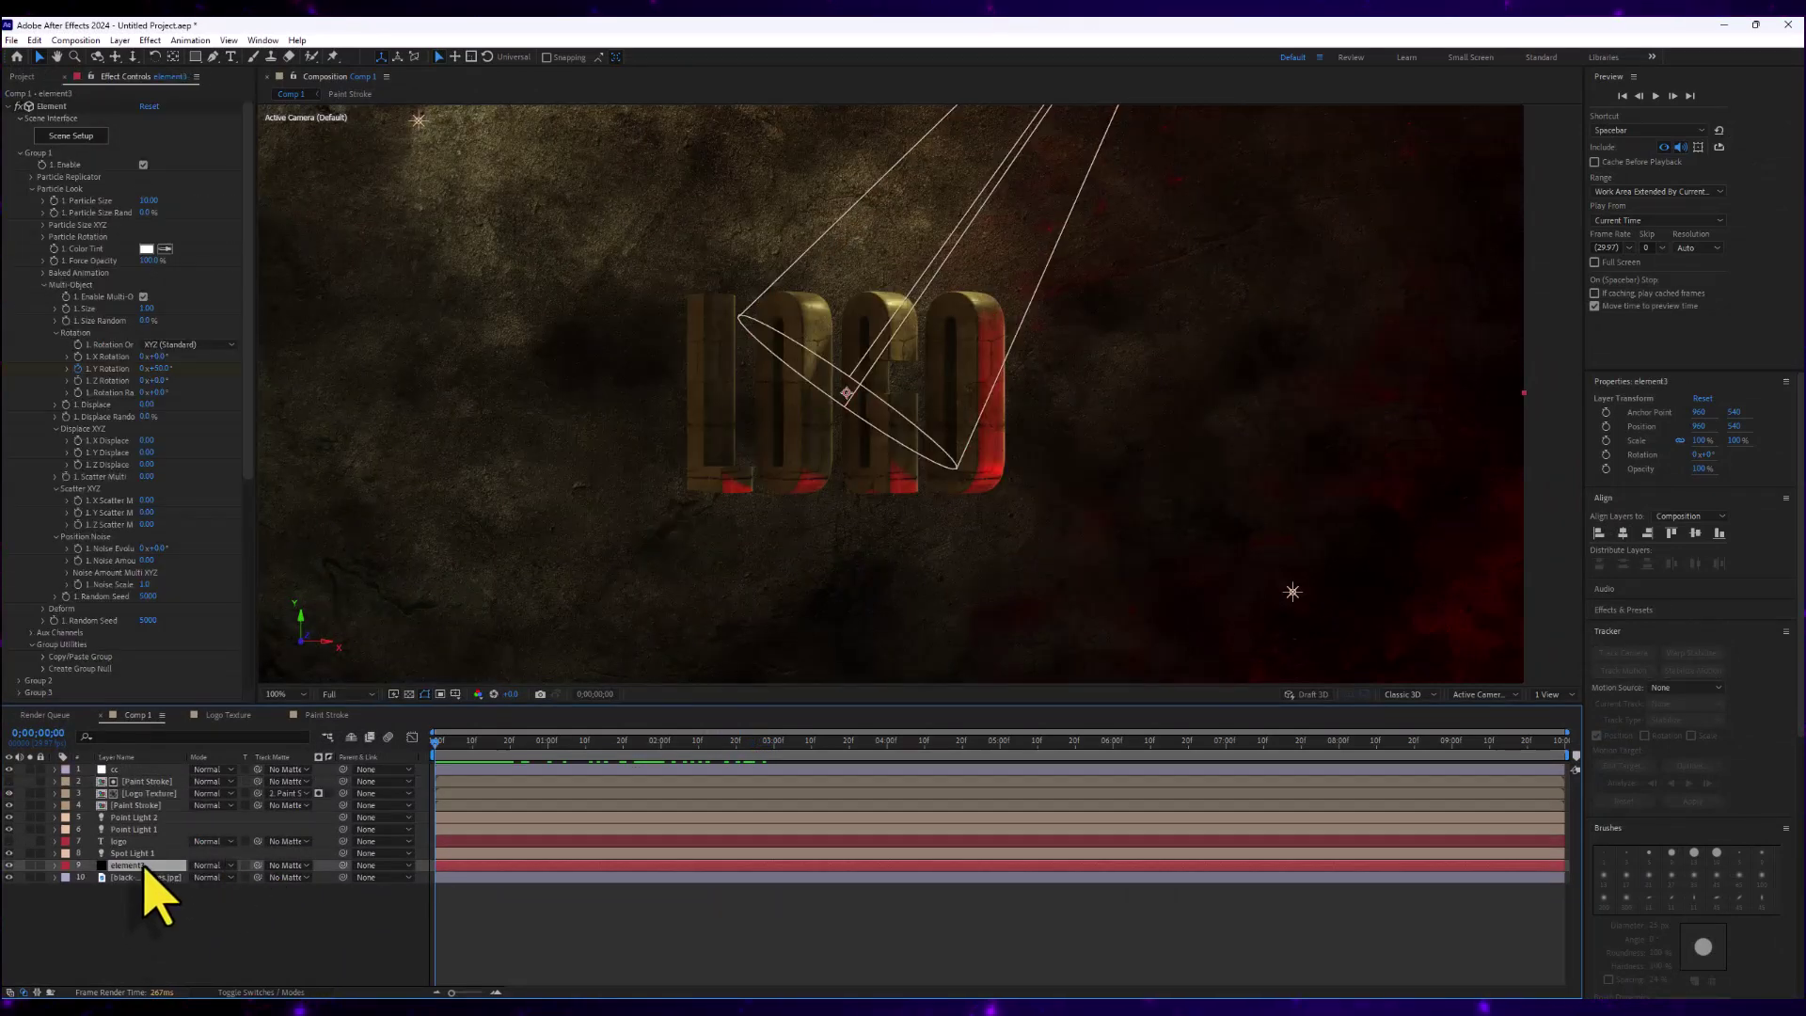
# Duplicate element3 into element4, solo it, and collapse its Group 1 and Render Settings groups
pyautogui.click(34, 40)
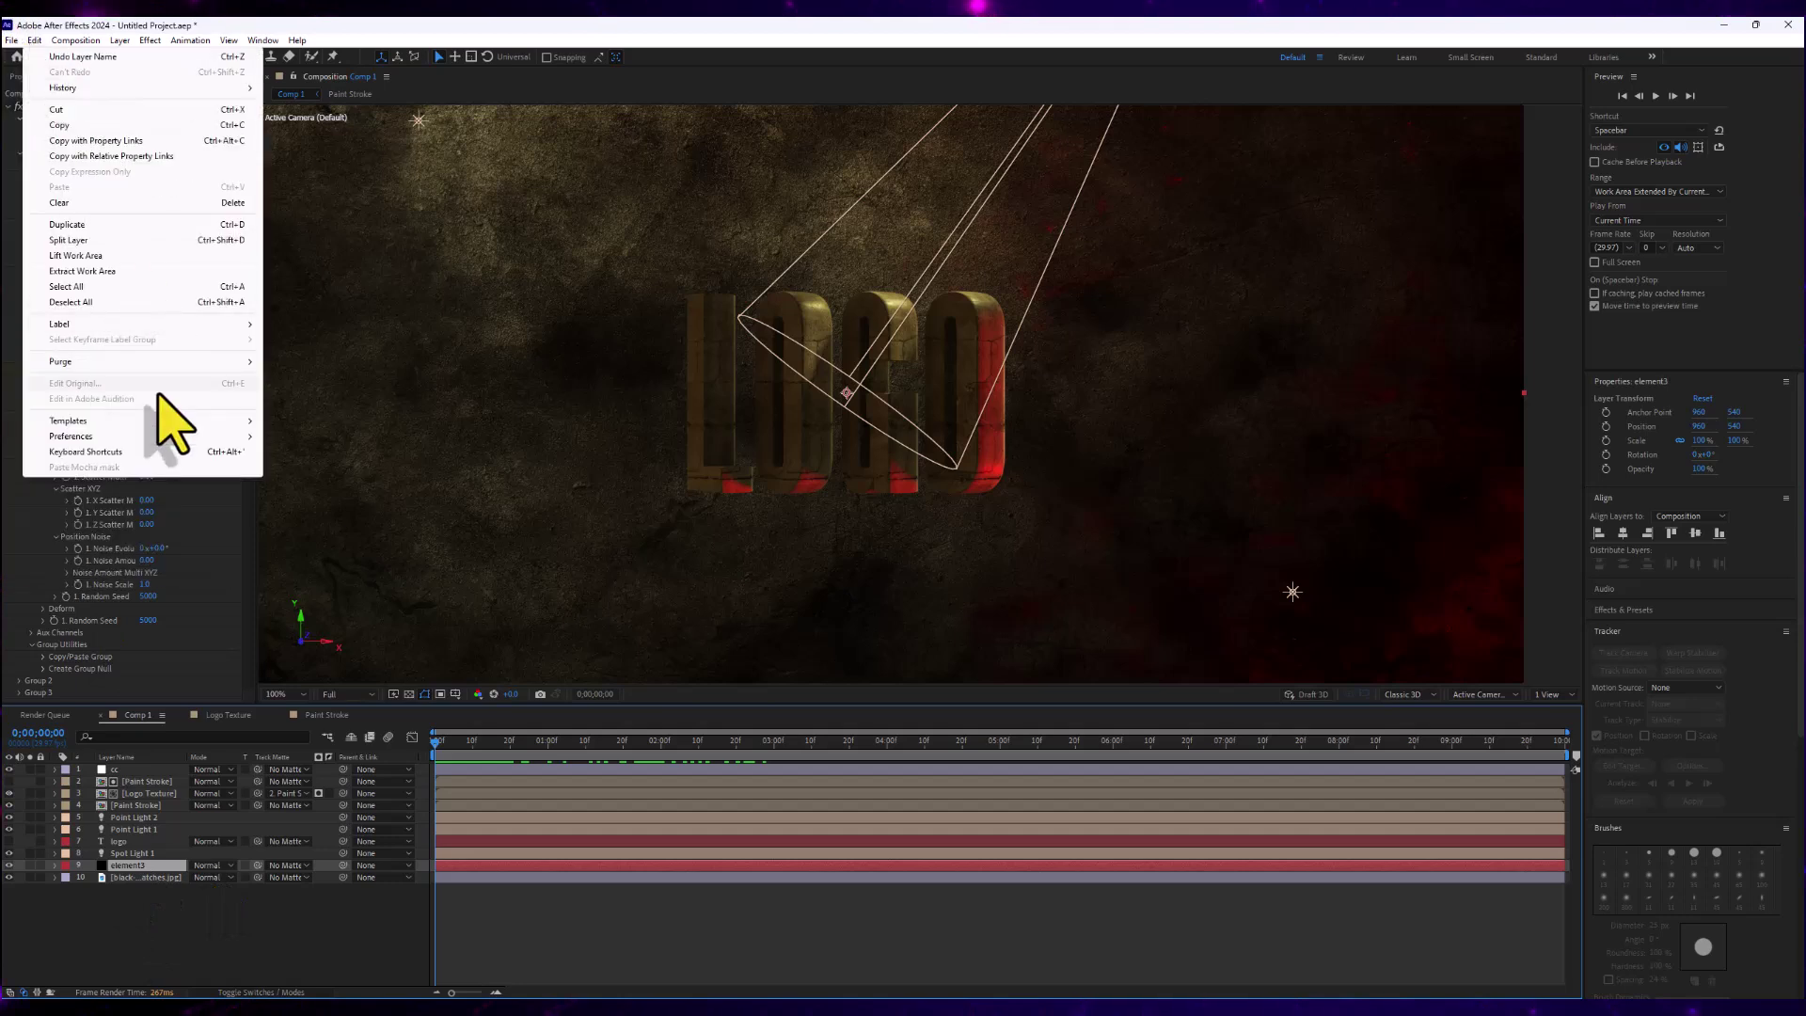
pyautogui.moveTo(69, 421)
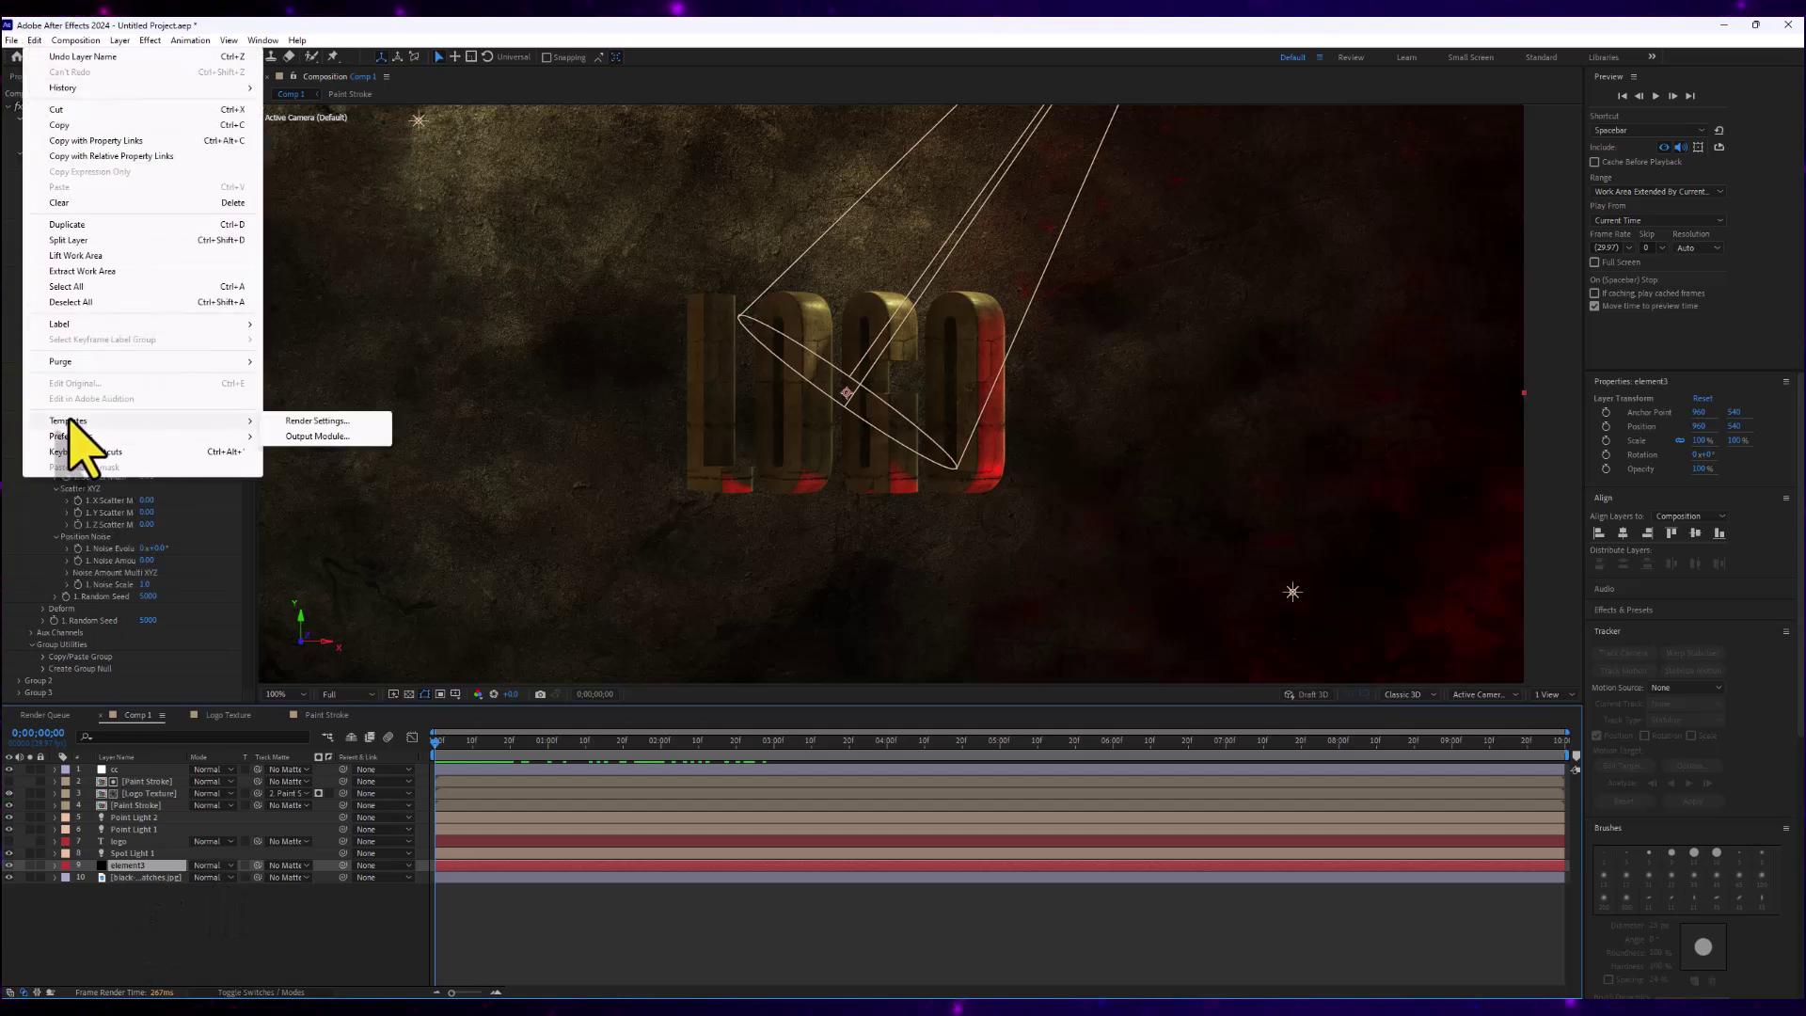
pyautogui.click(68, 225)
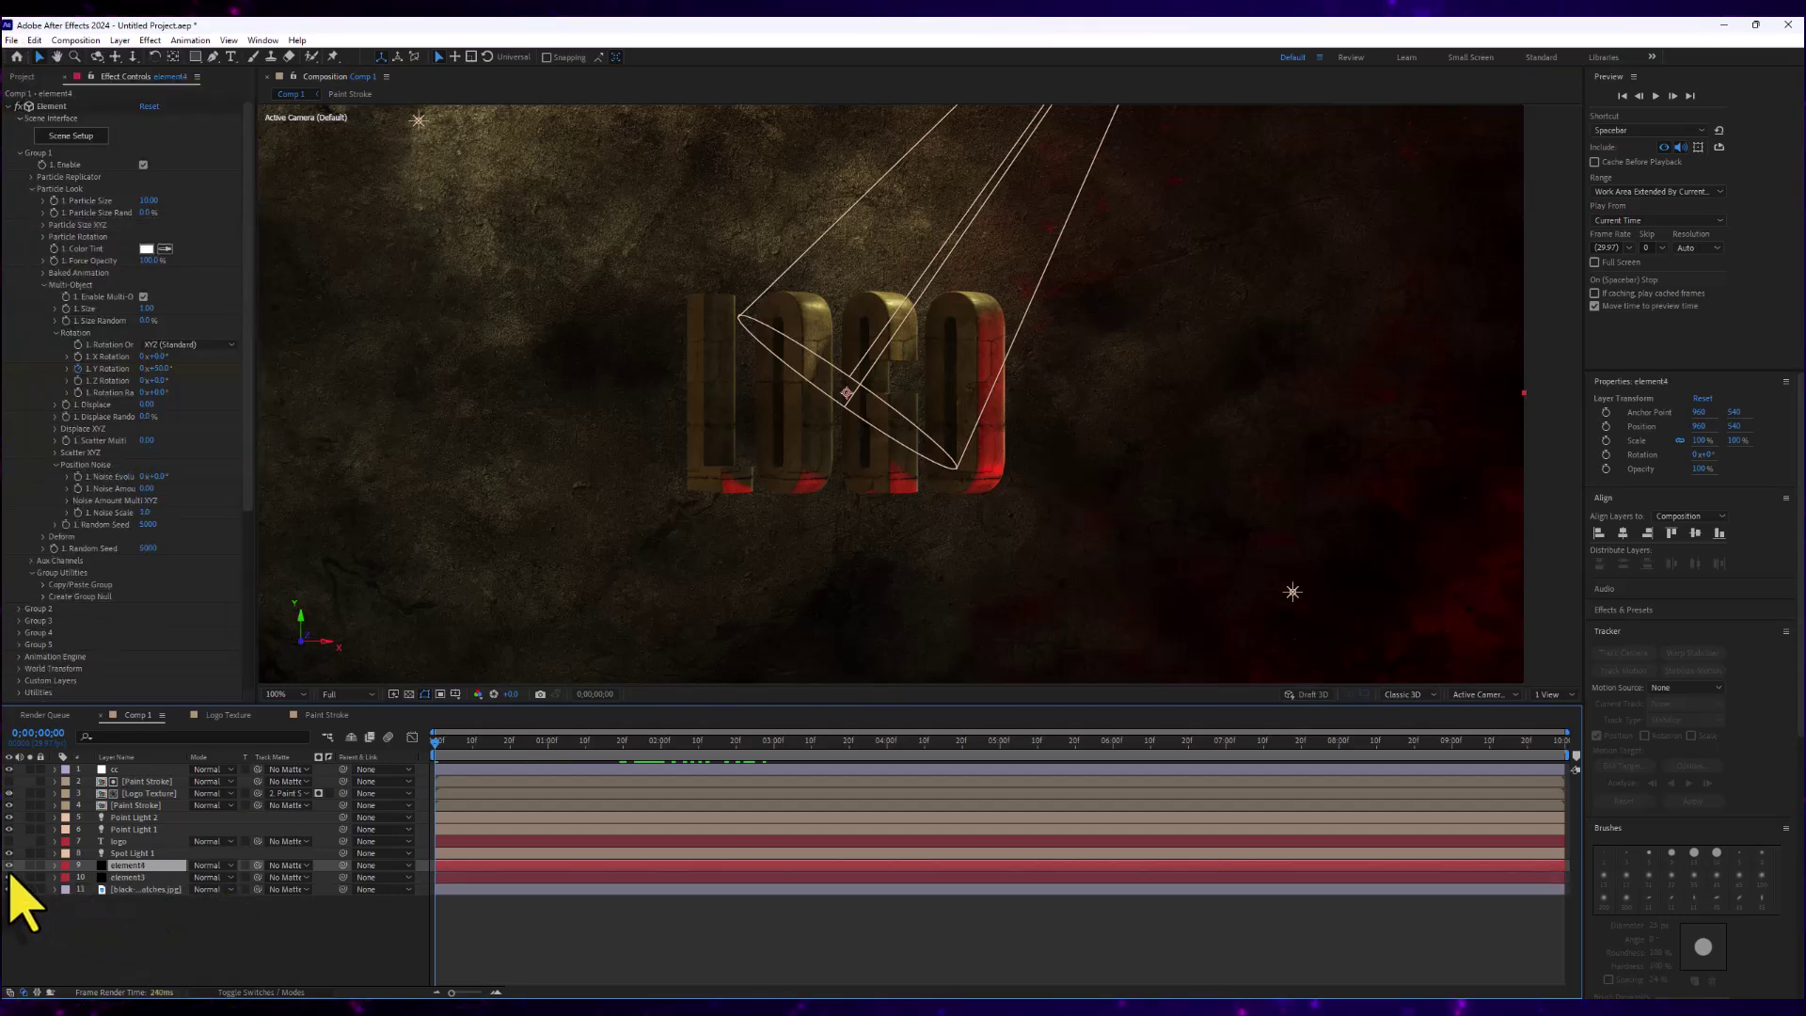
pyautogui.click(29, 866)
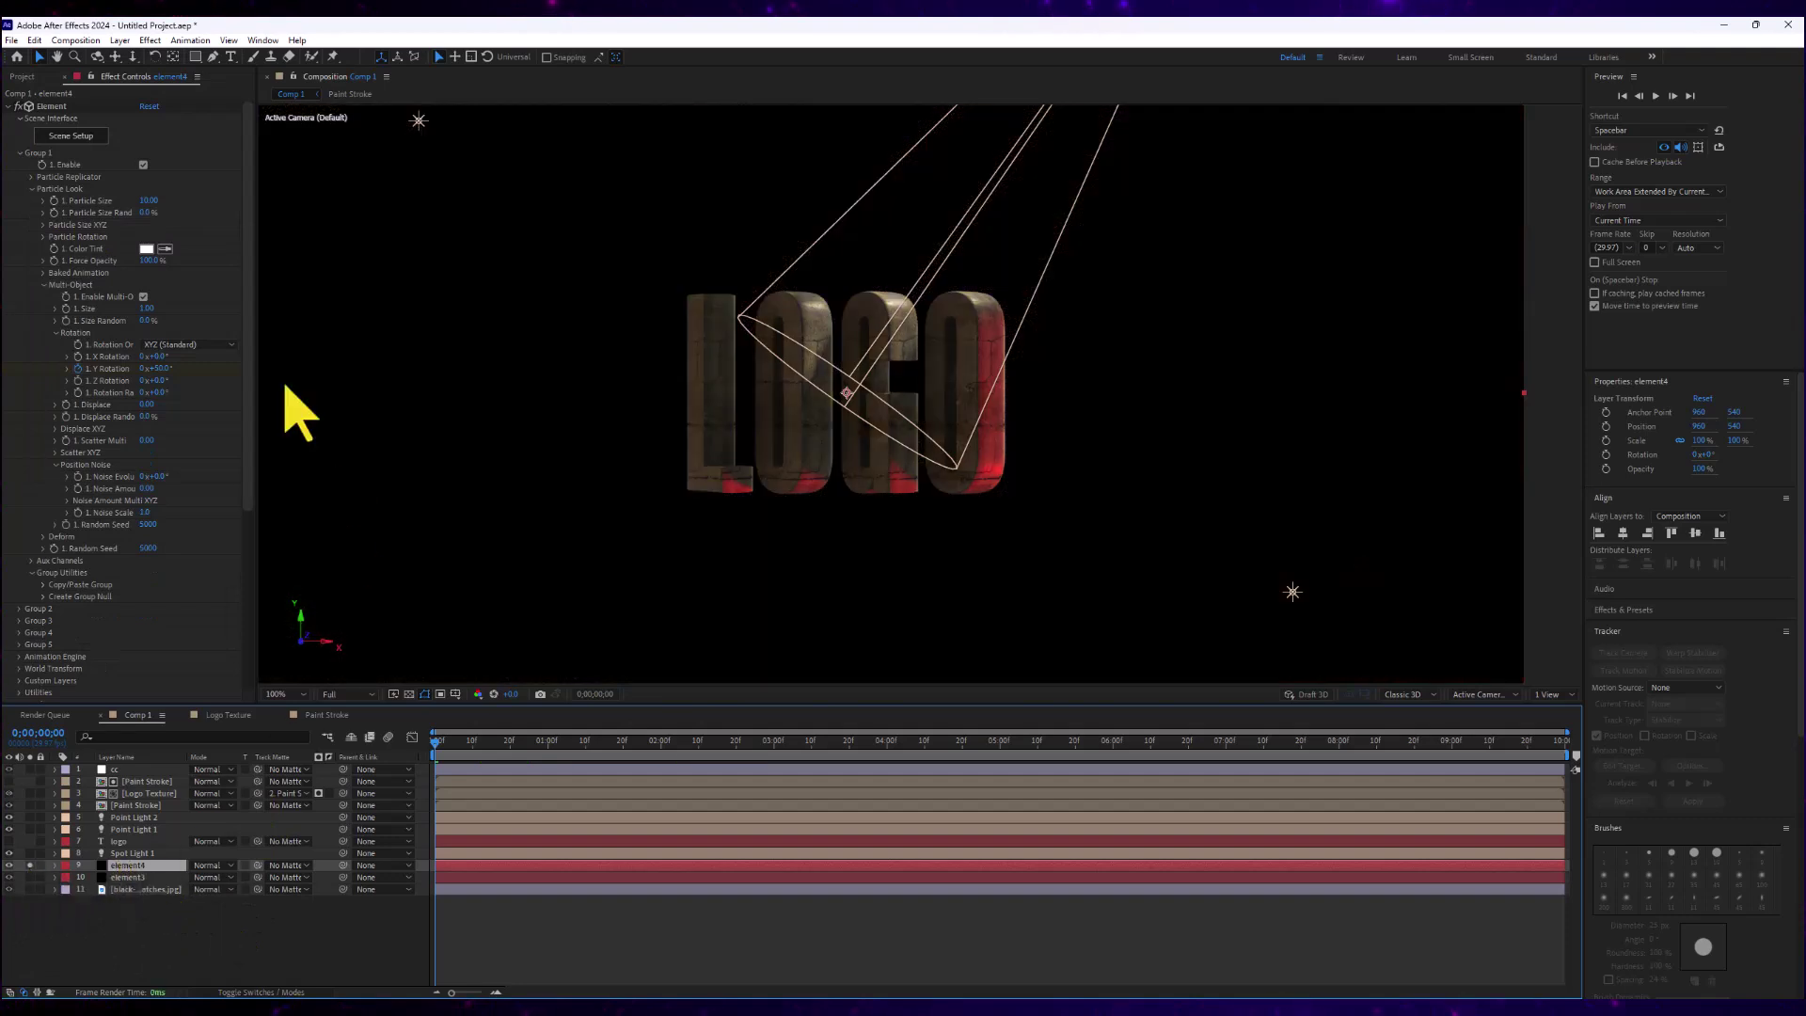
pyautogui.click(20, 154)
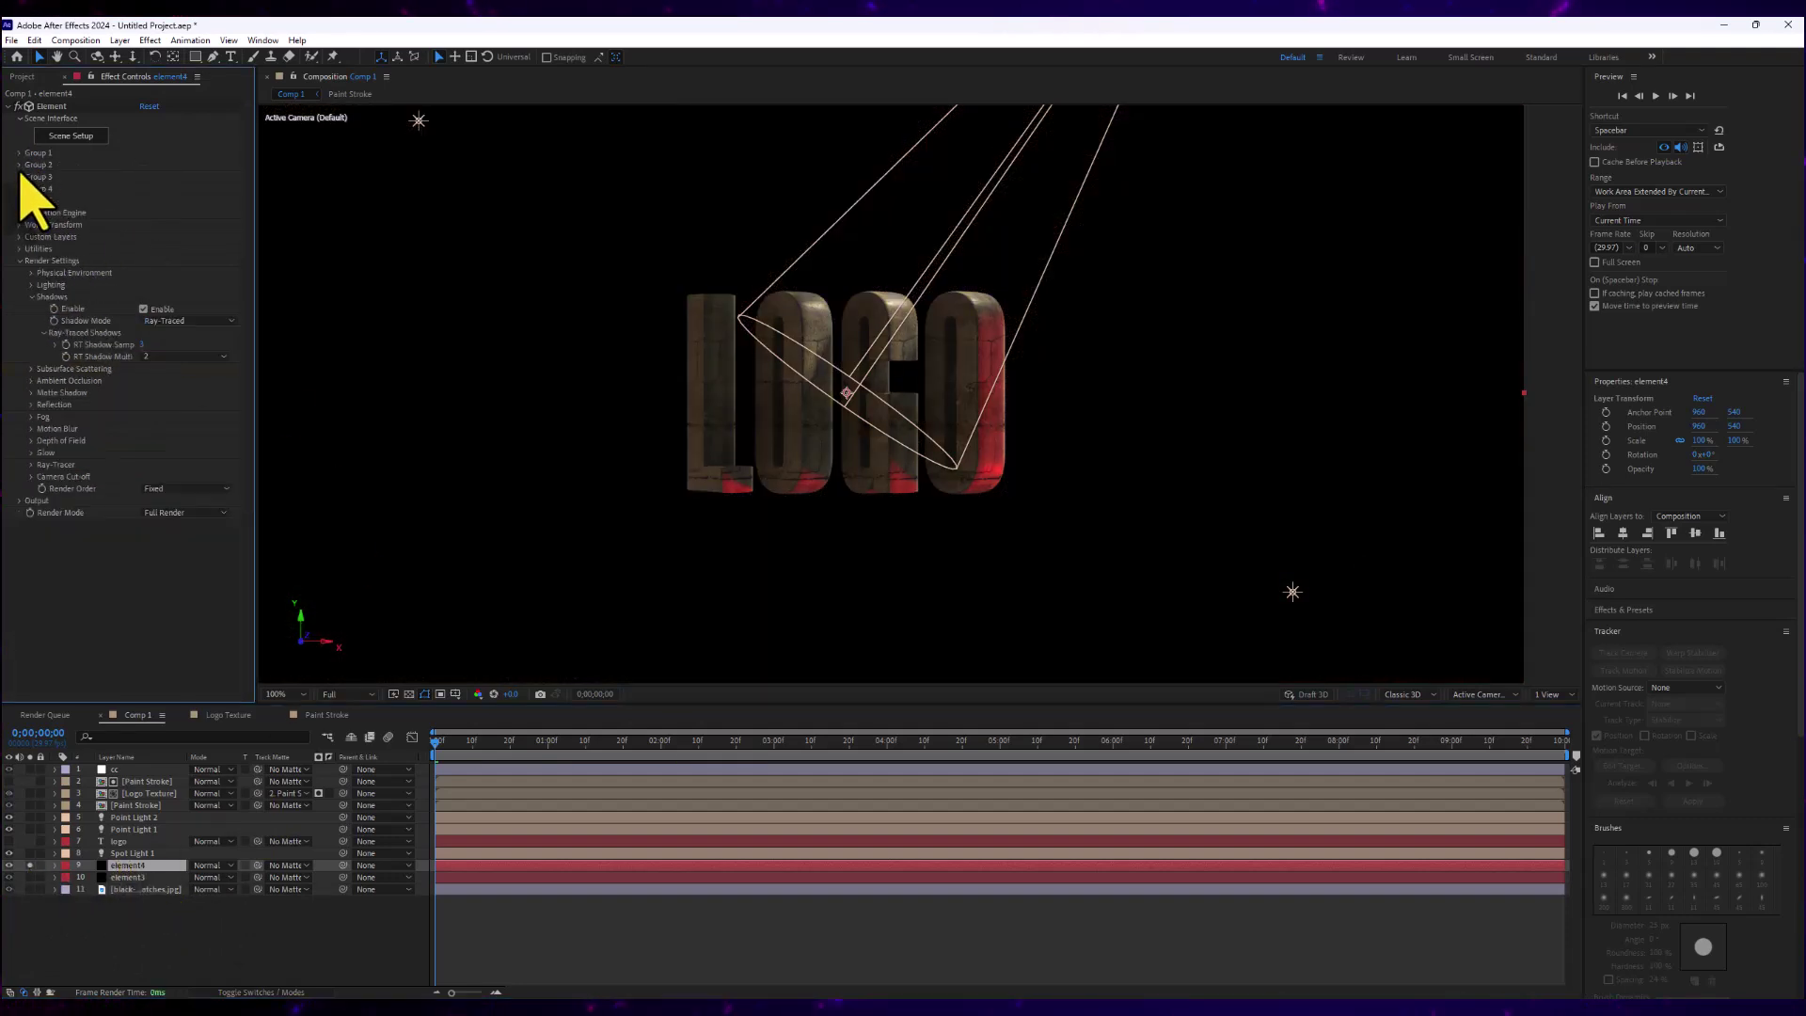
pyautogui.click(19, 261)
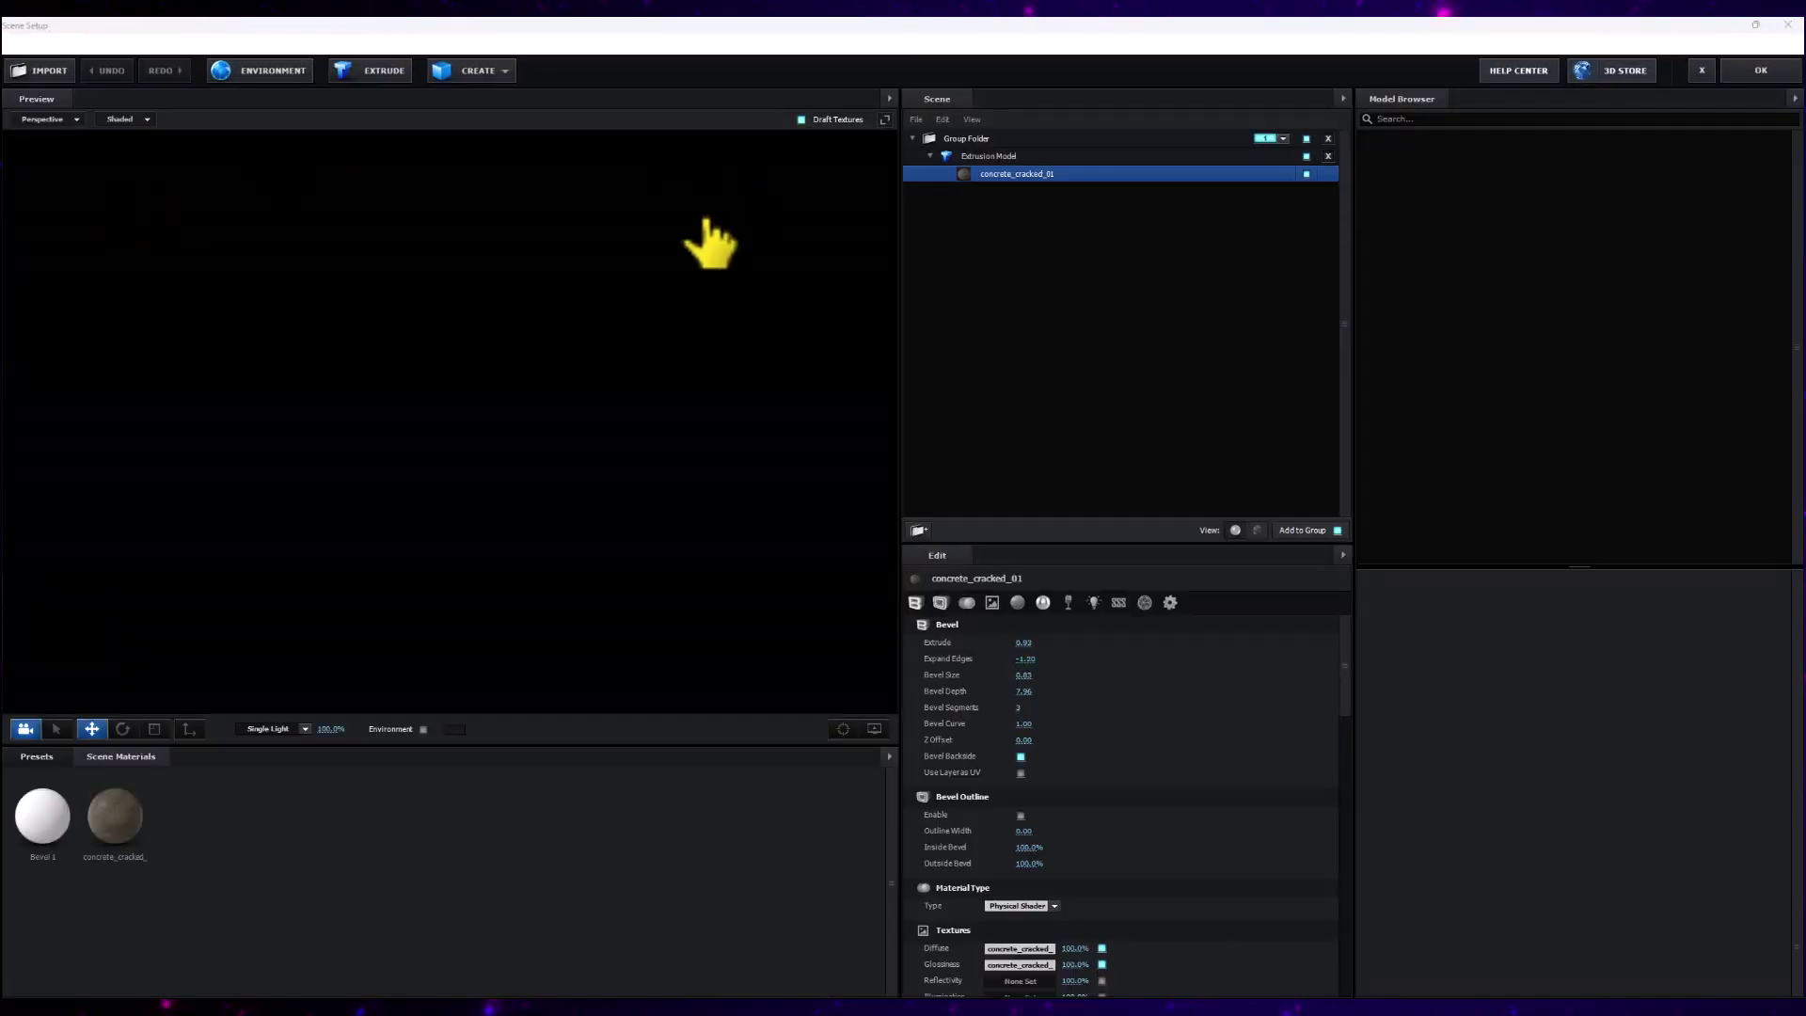
# Apply the Physical Chrome material preset to the LOGO model and accept the Scene Setup
pyautogui.click(33, 763)
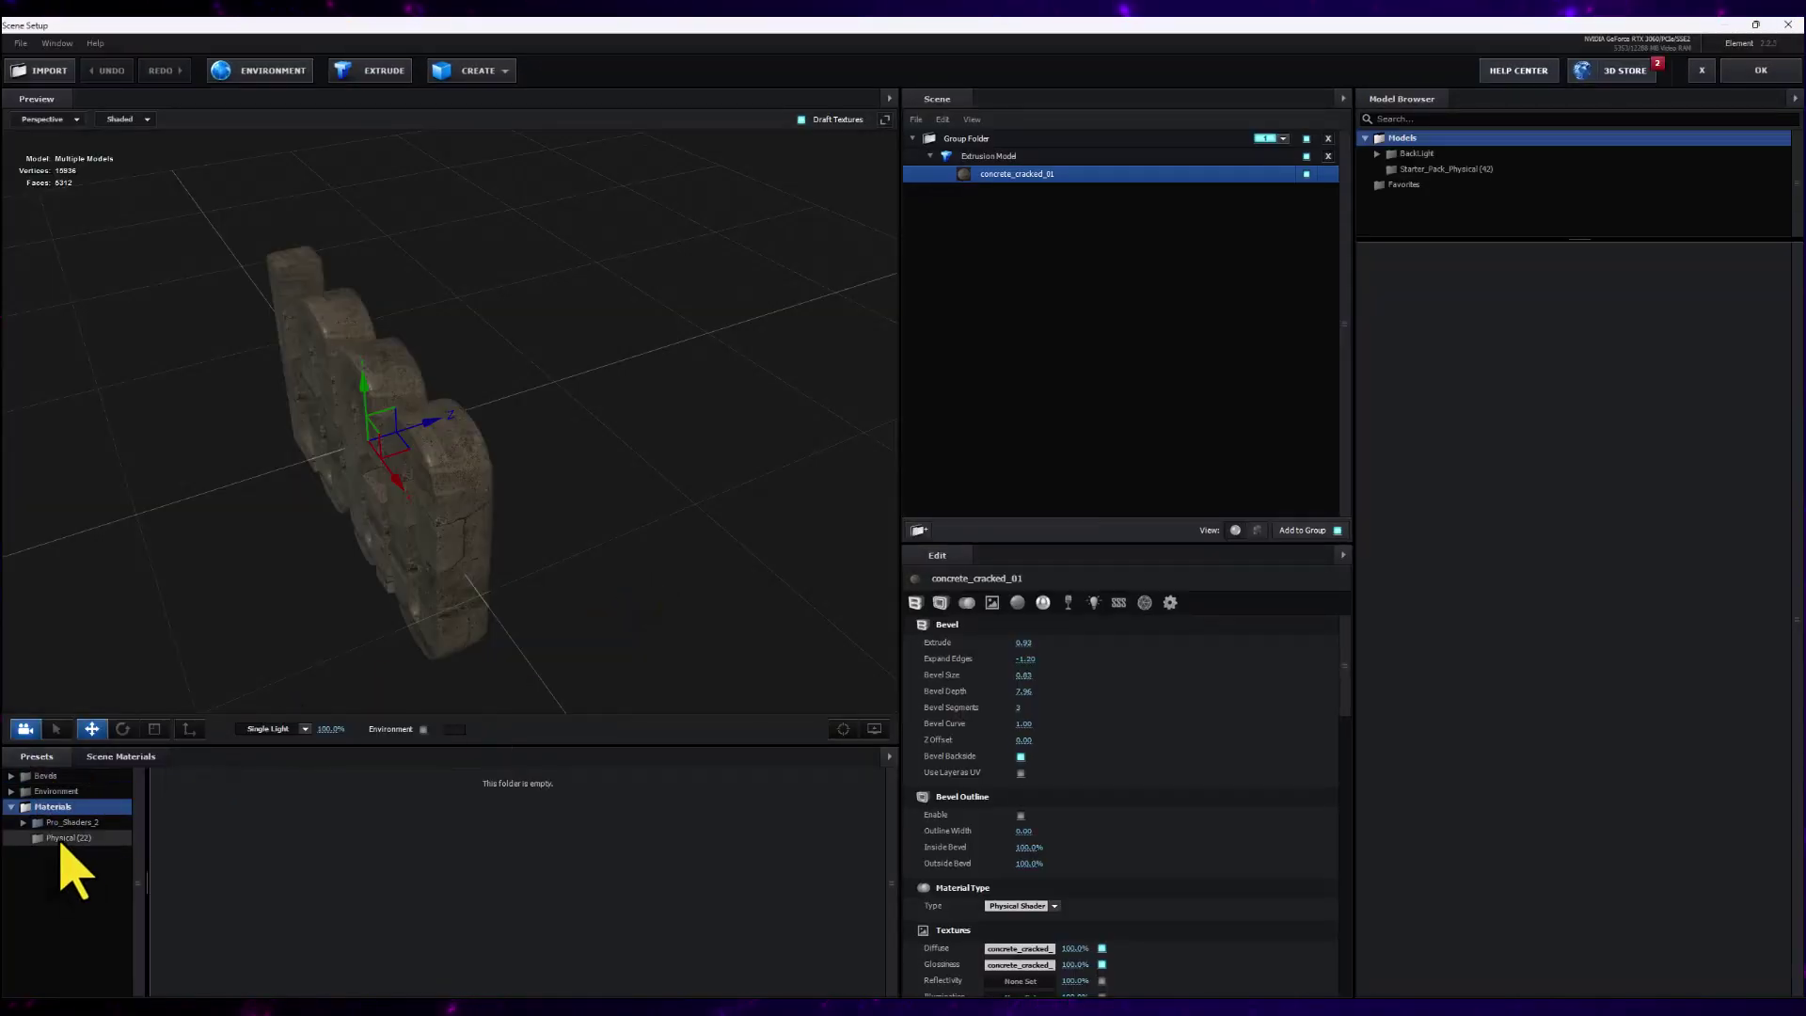
pyautogui.click(66, 837)
pyautogui.moveTo(475, 827); pyautogui.dragTo(468, 591)
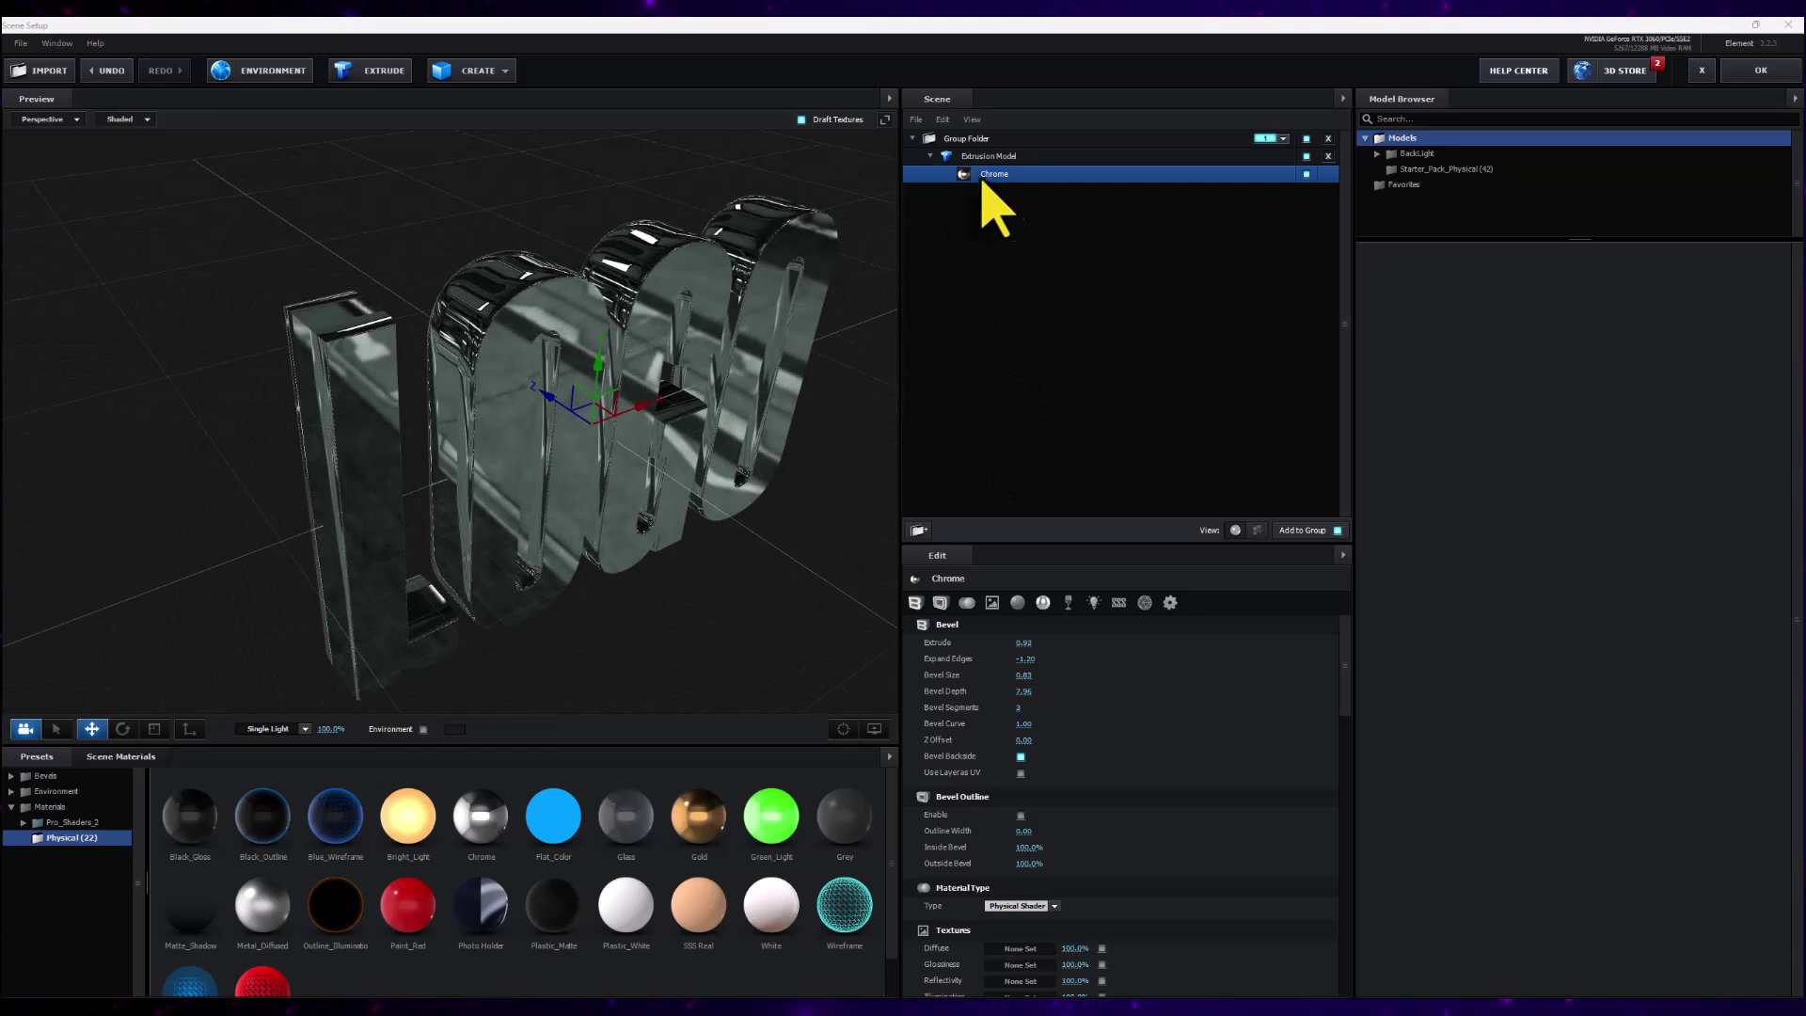
pyautogui.click(1742, 77)
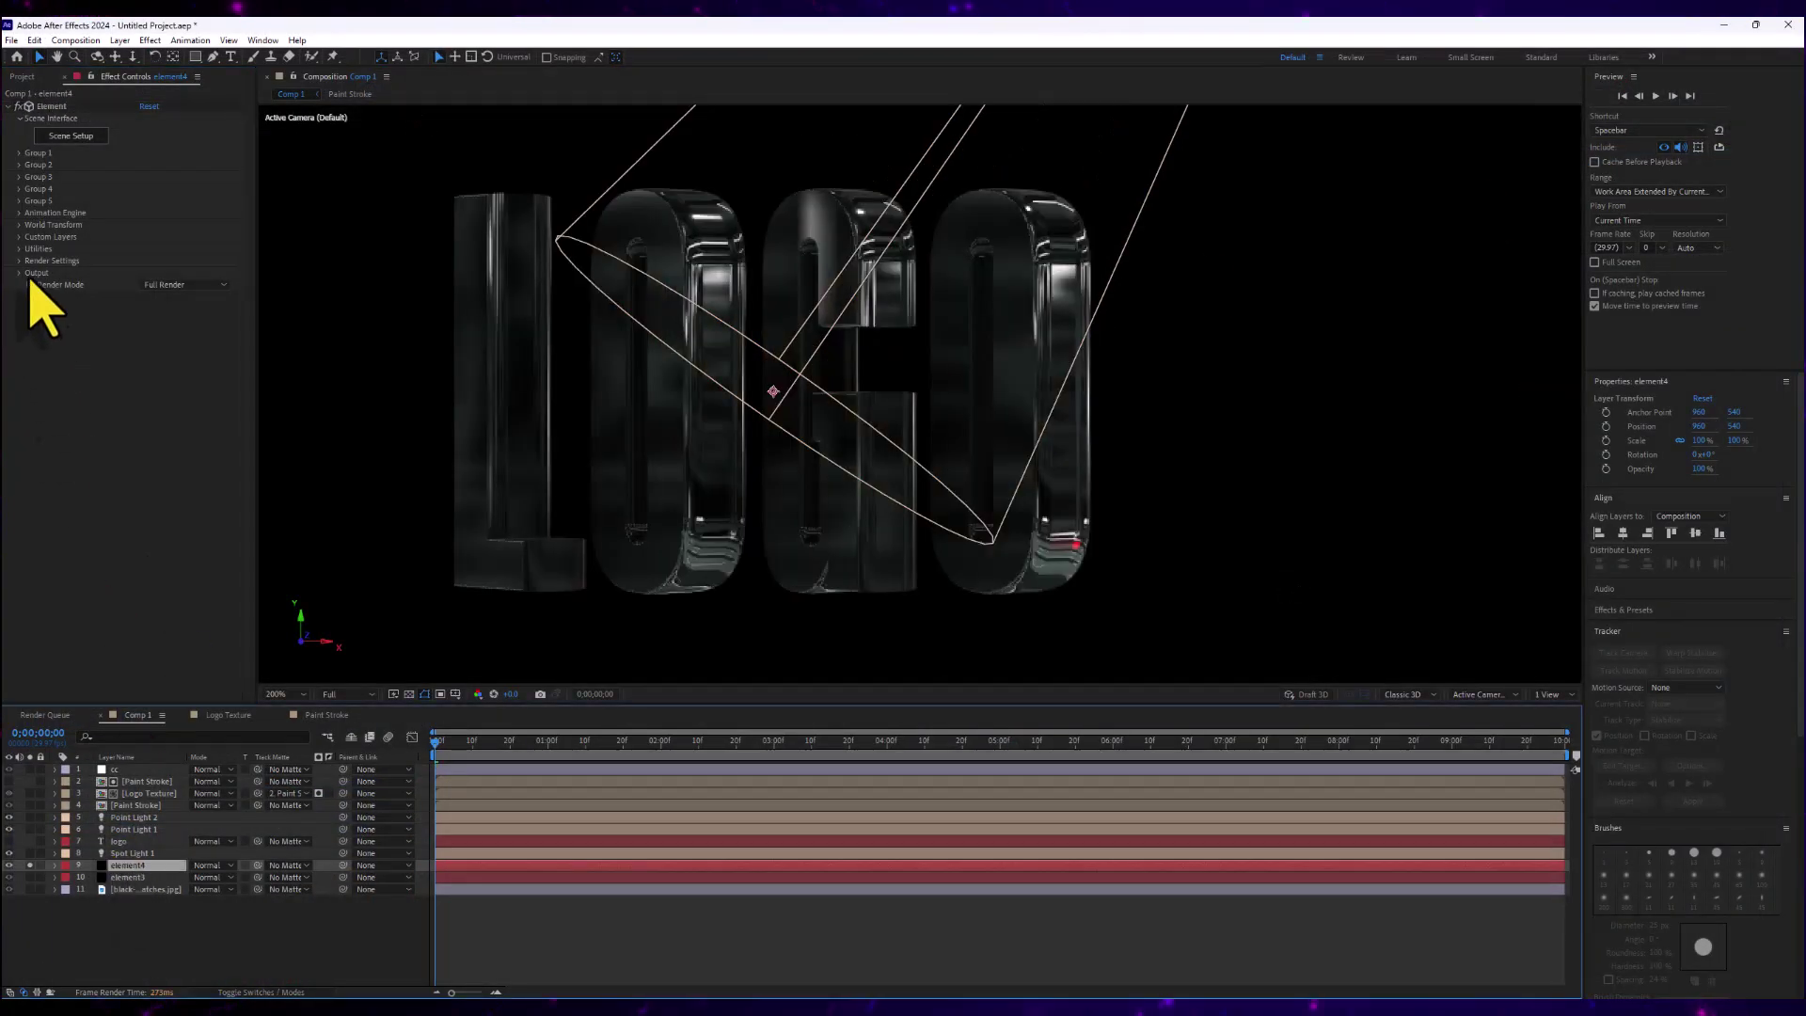
# Set element4's Element Output Show option to Specular
pyautogui.click(20, 273)
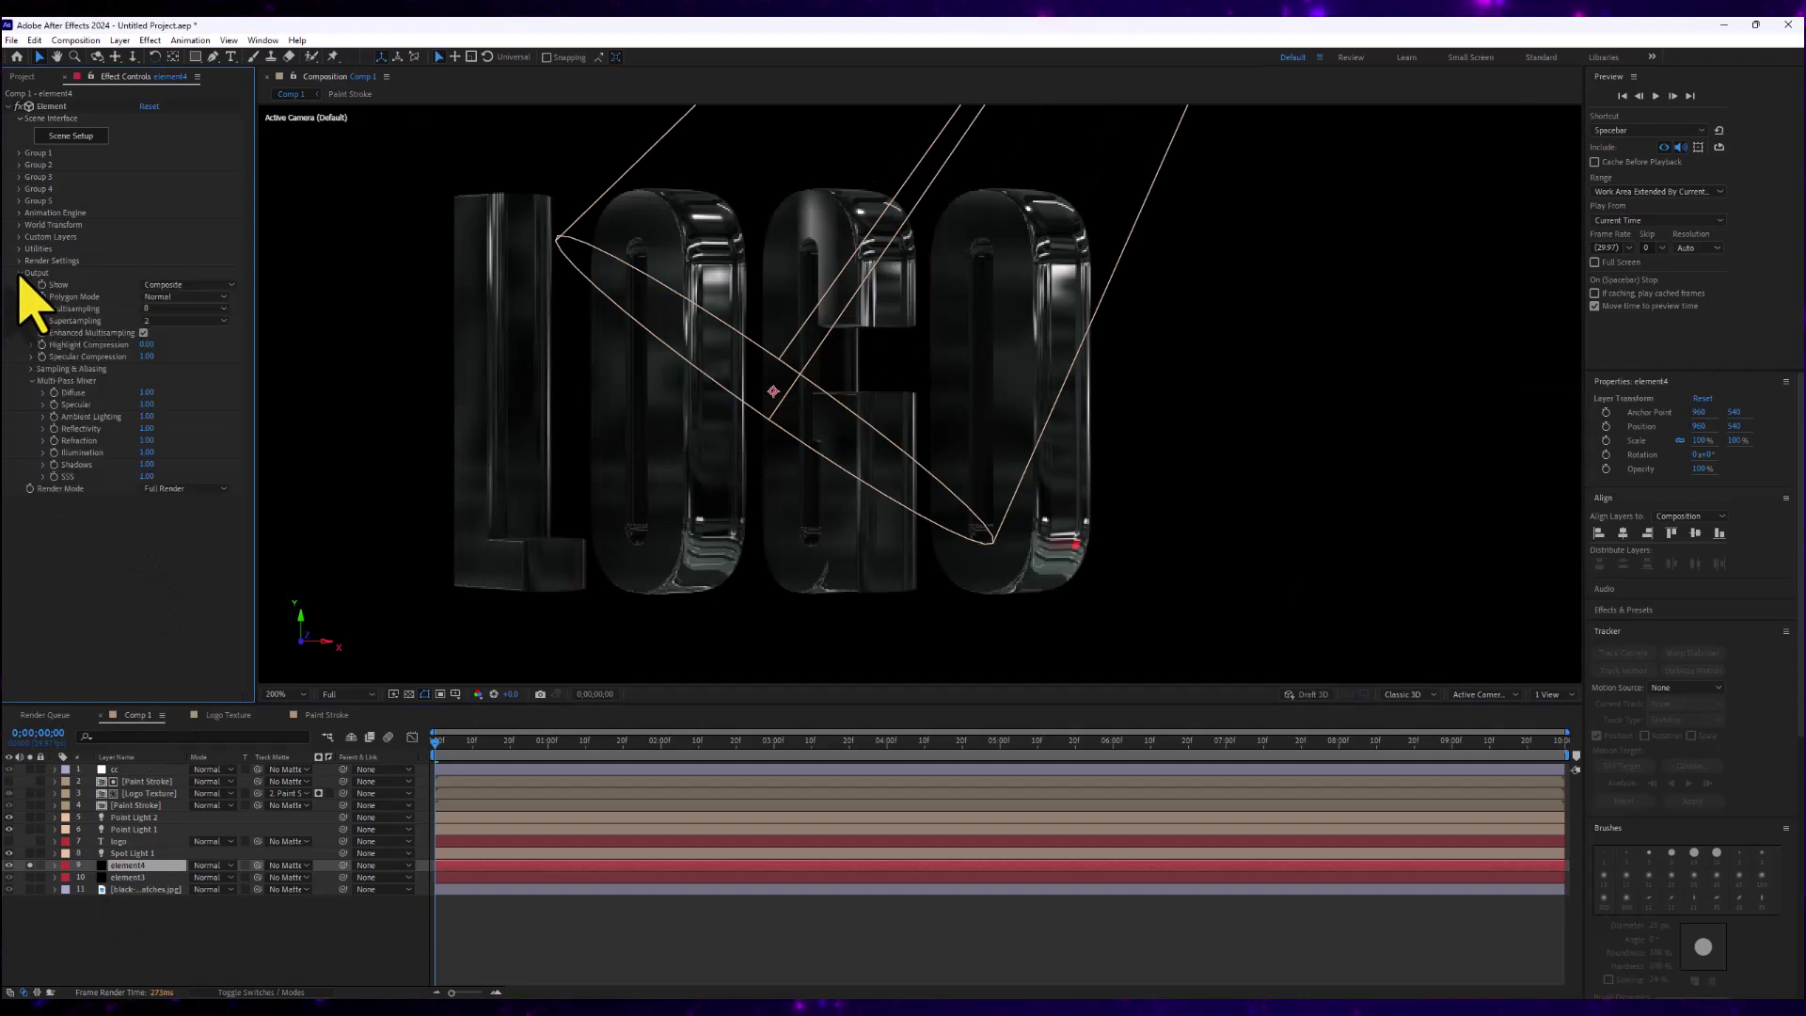
pyautogui.click(184, 284)
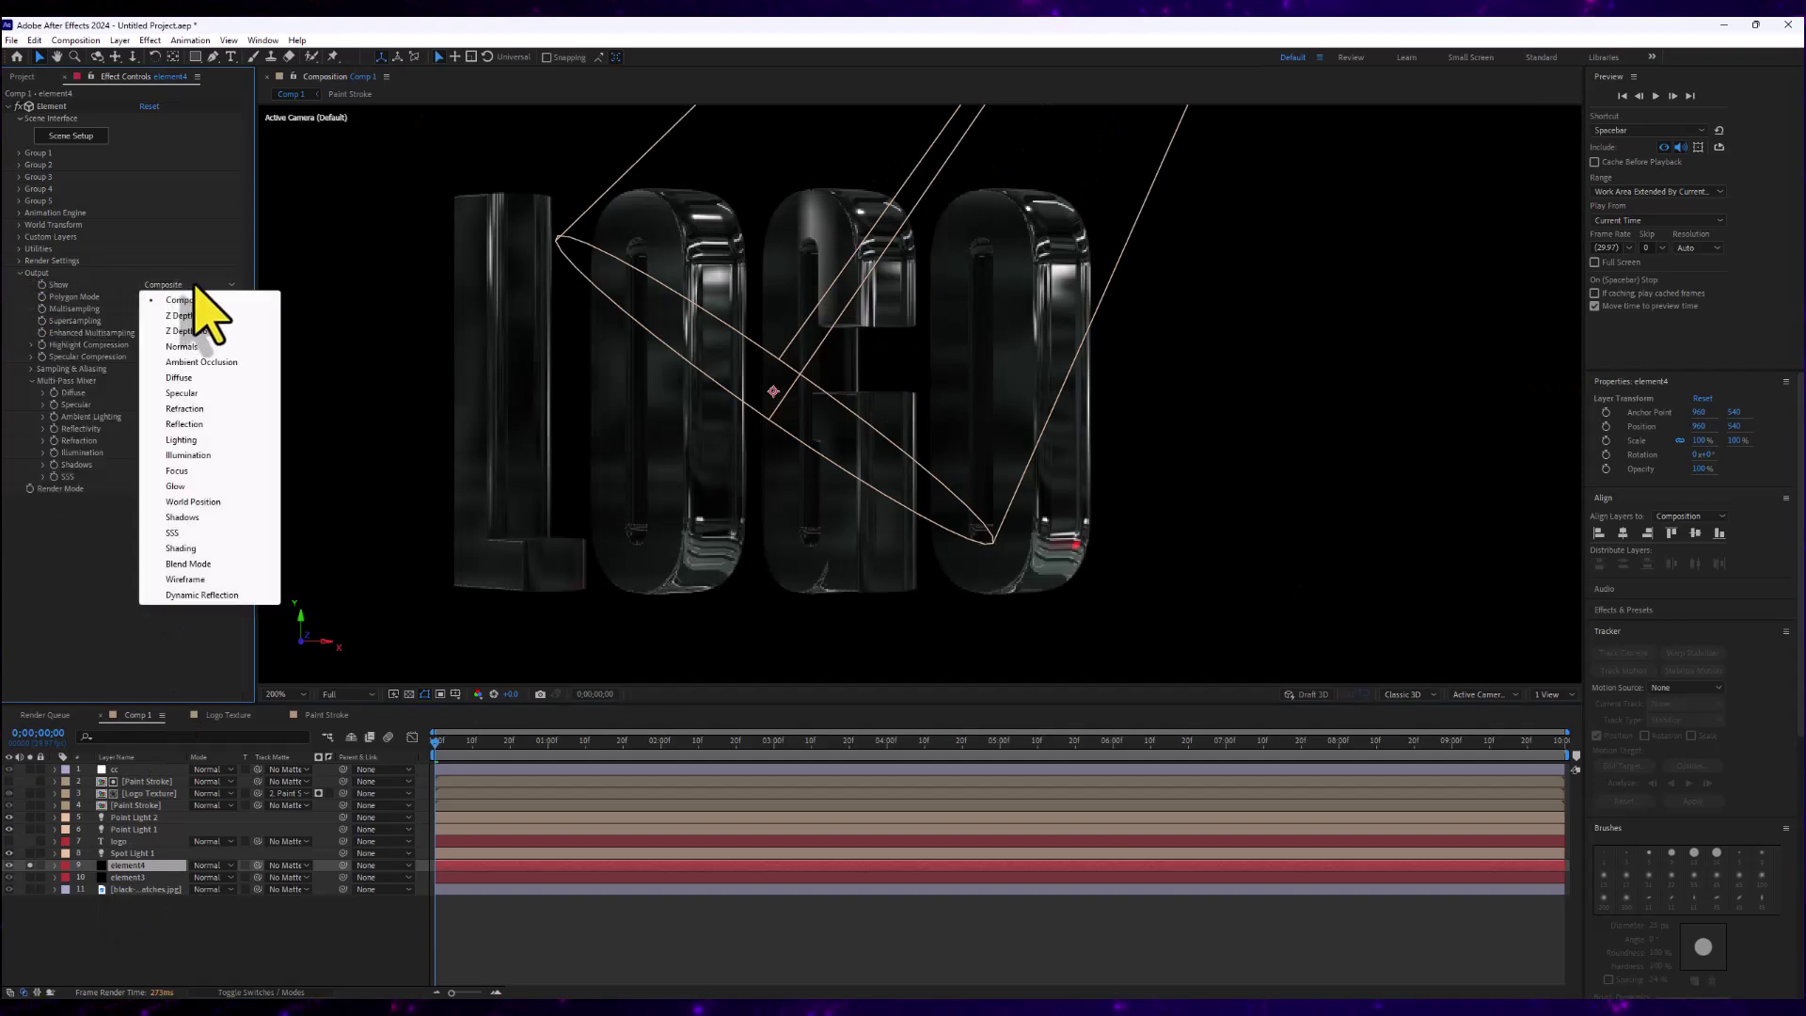
pyautogui.click(187, 394)
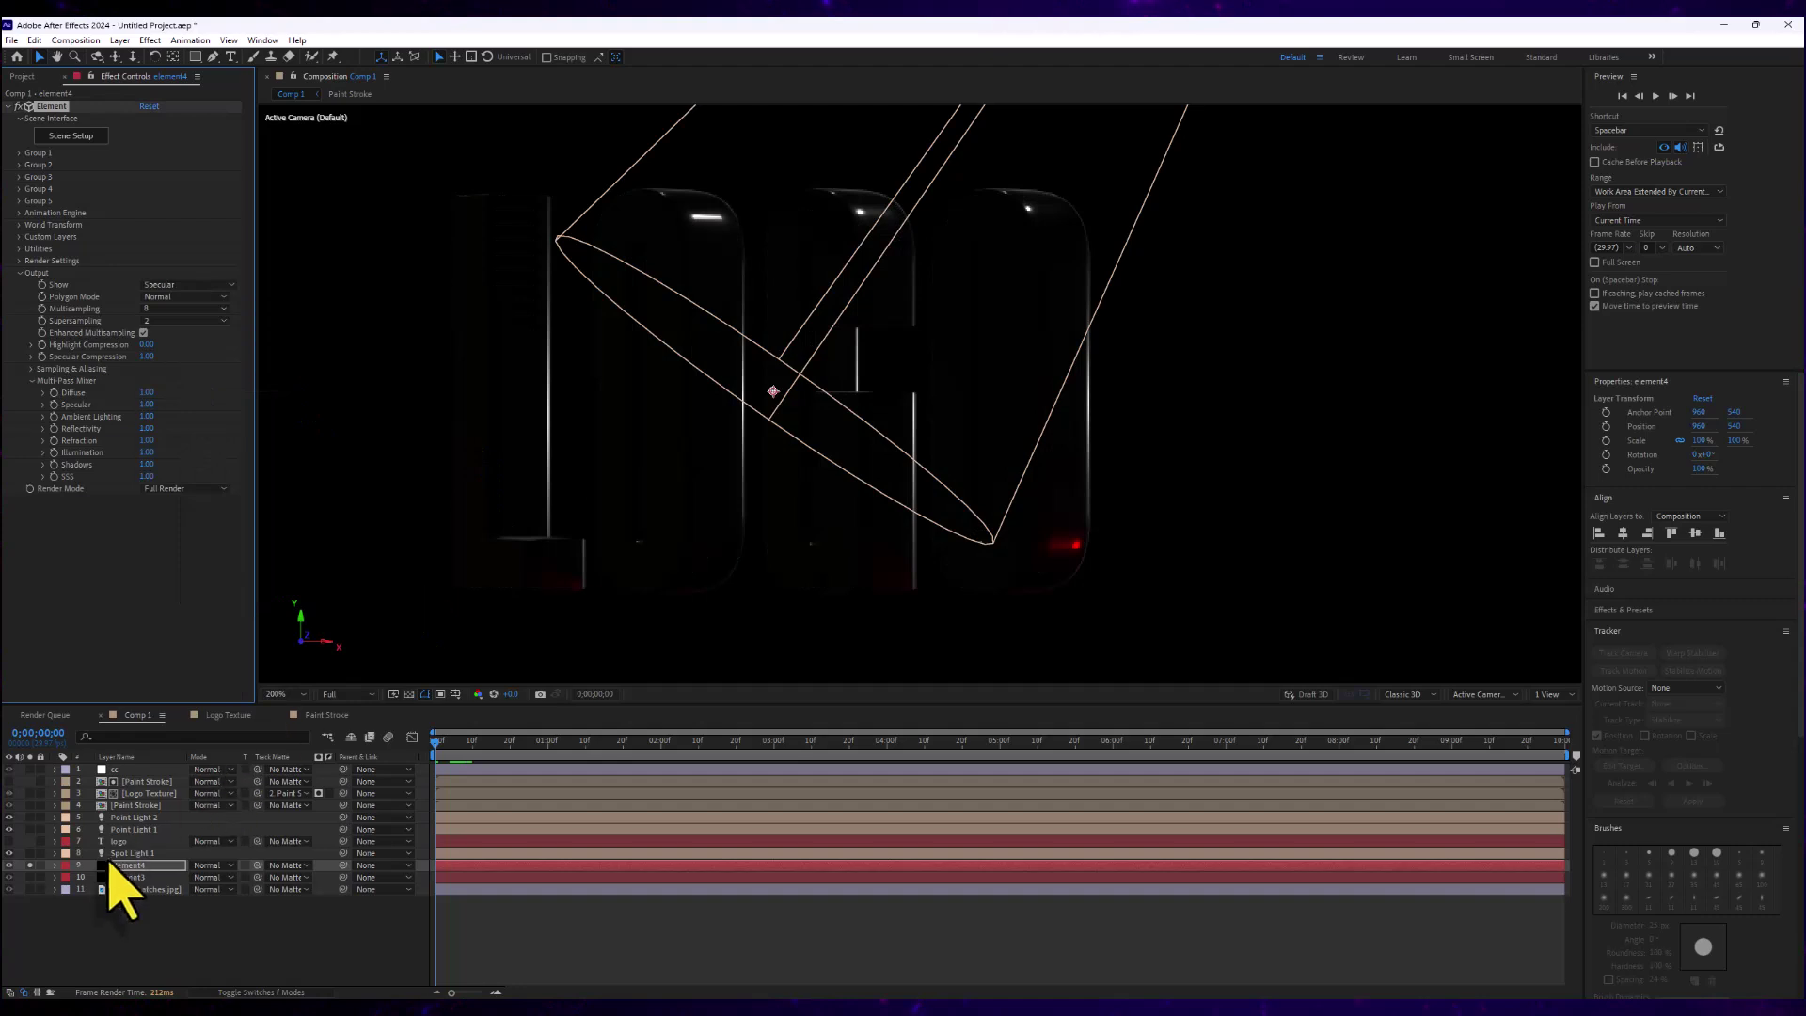
# Add a Tint effect to element4 through the FX Console search
pyautogui.hotkey('ctrl', 'space')
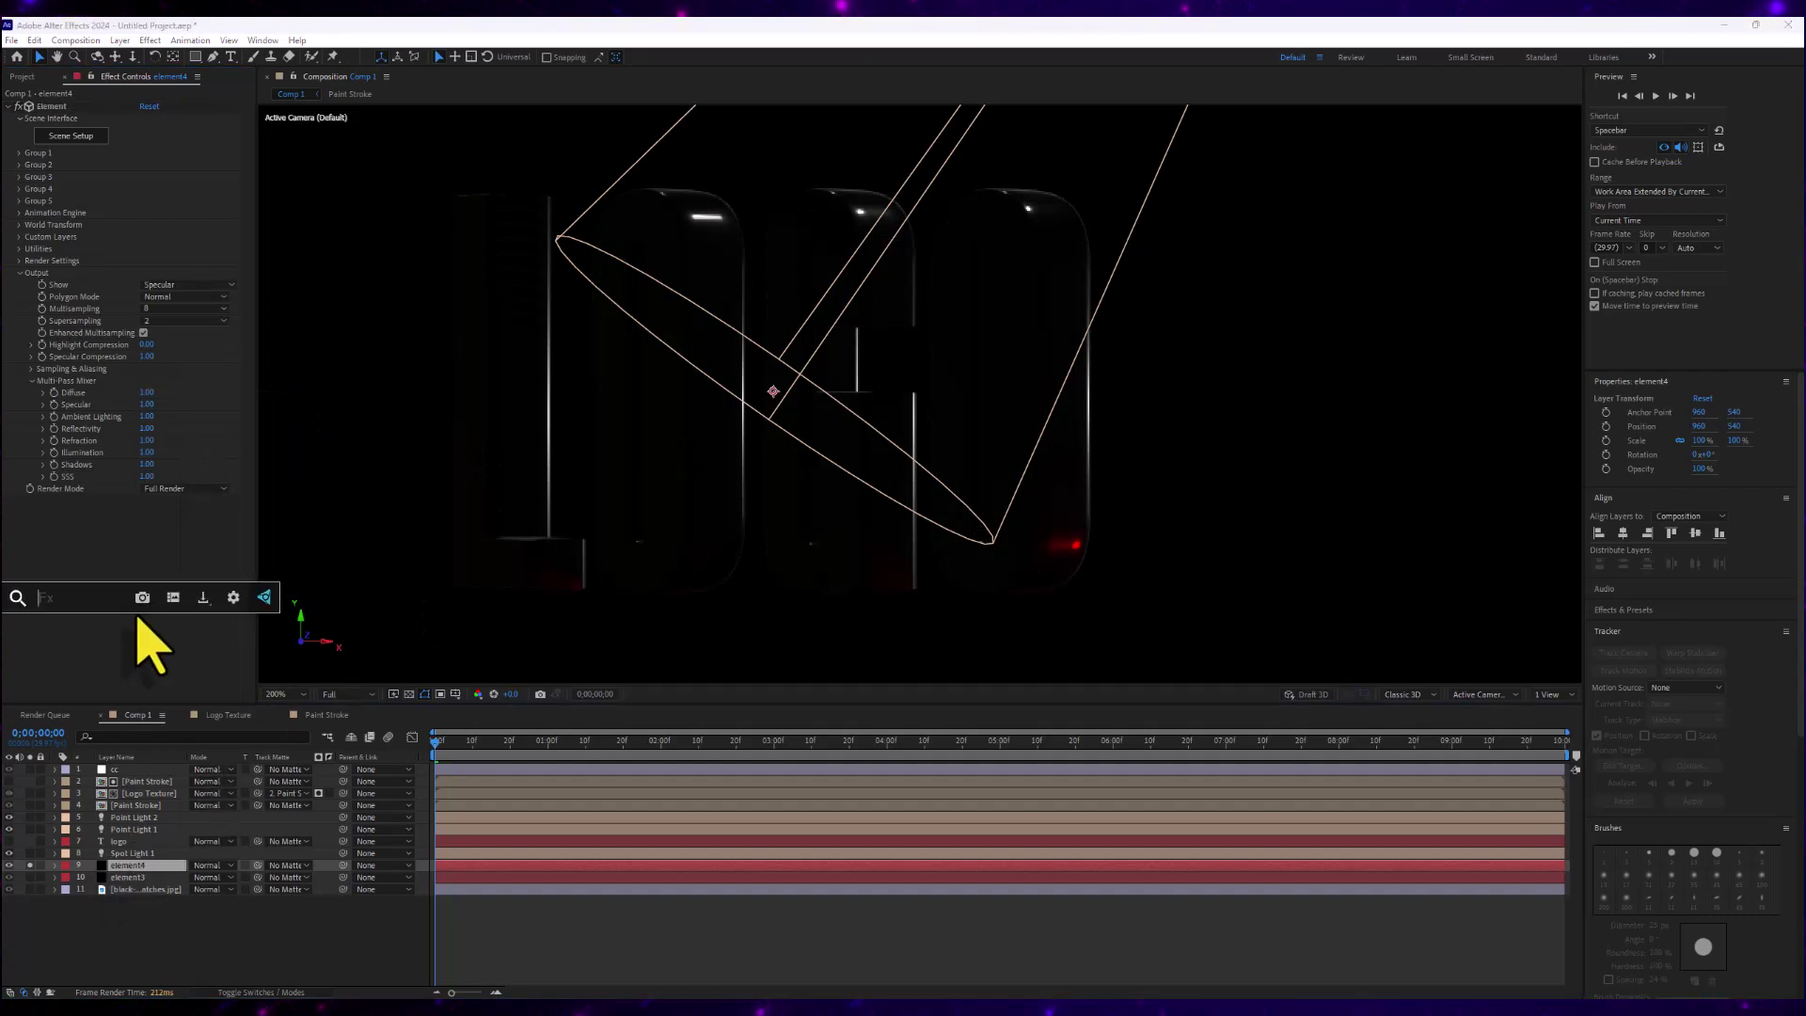
pyautogui.write('tint')
pyautogui.press('Return')
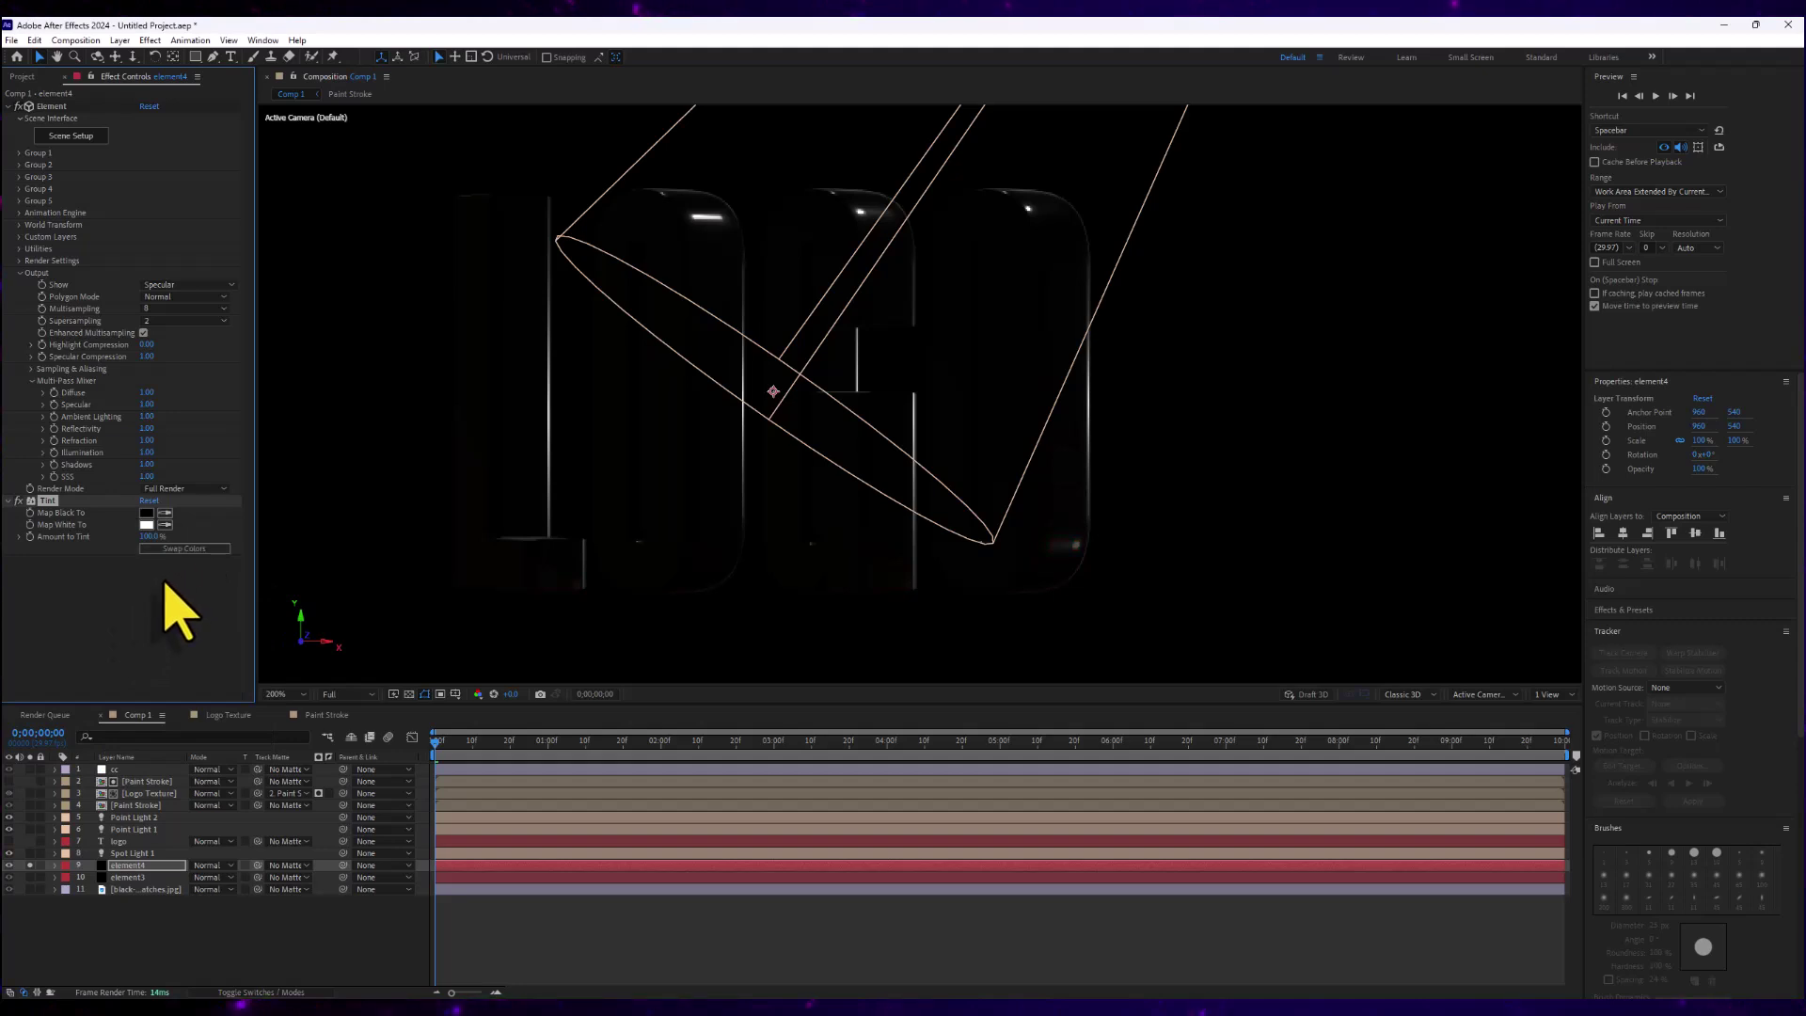
pyautogui.hotkey('ctrl', 'space')
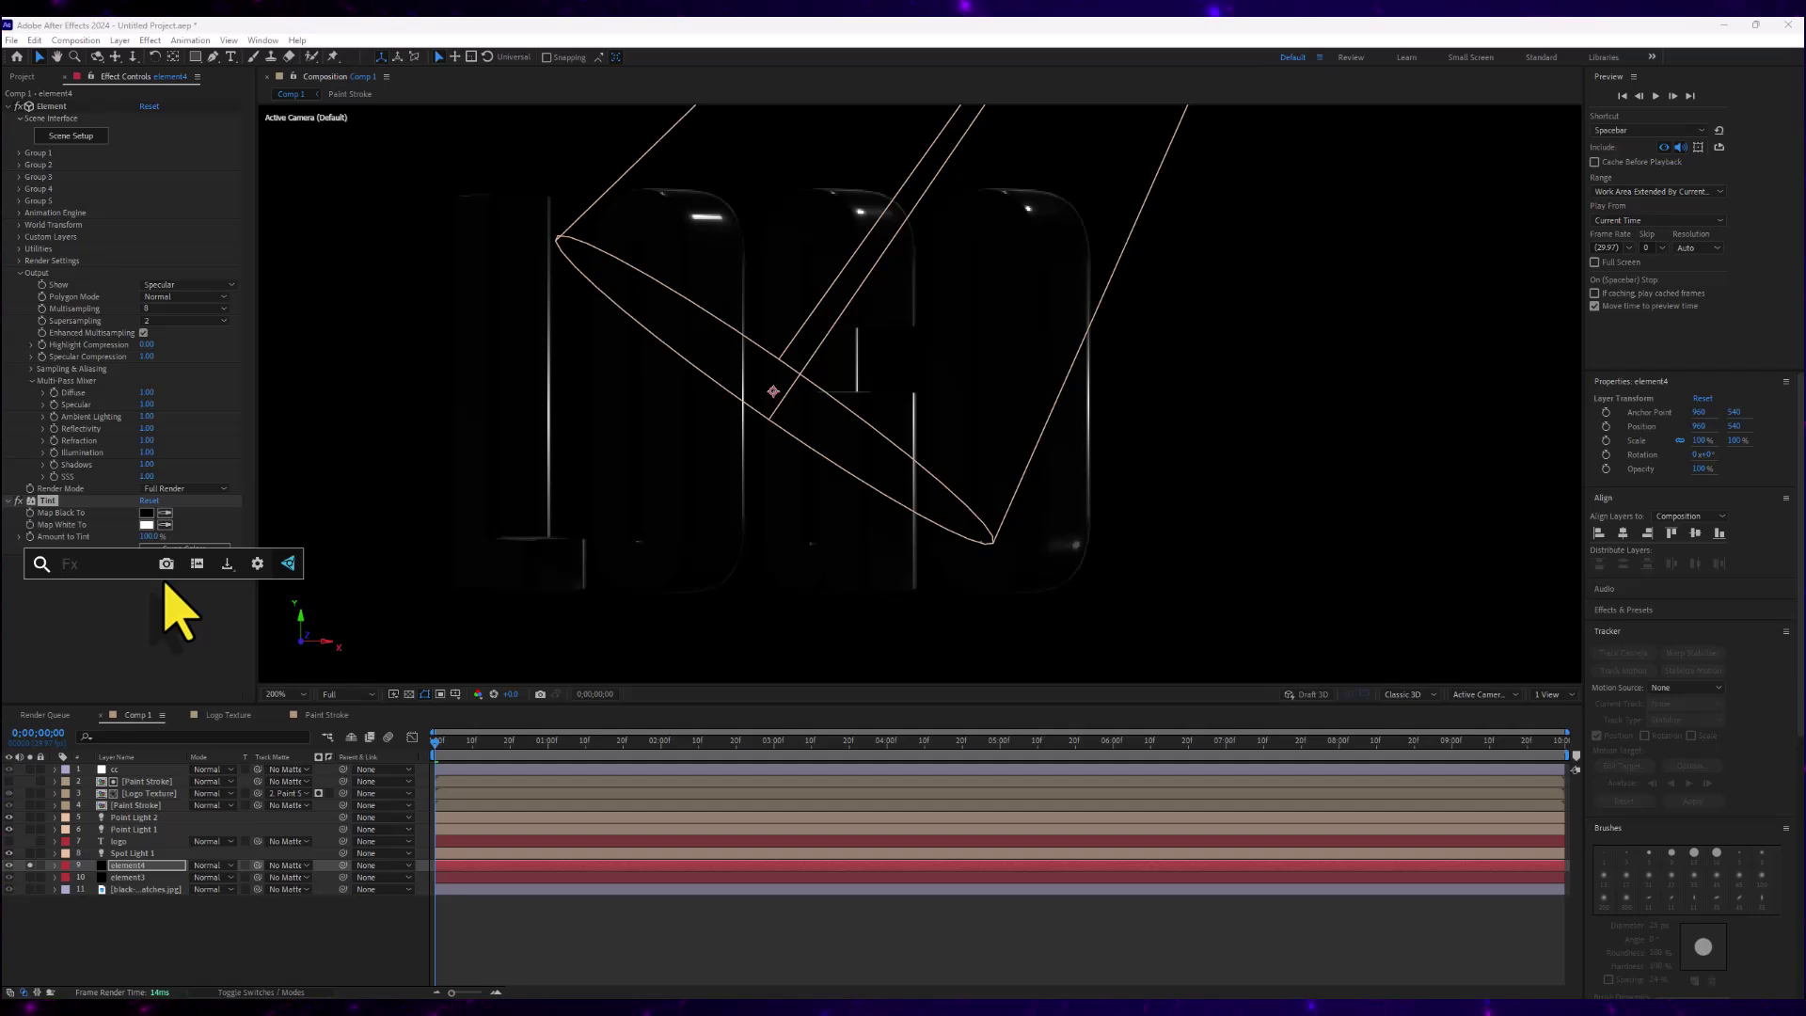
# Add Deep Glow and a Curves effect with the RGB curve pulled down to darken the highlights
pyautogui.write('deep')
pyautogui.press('Return')
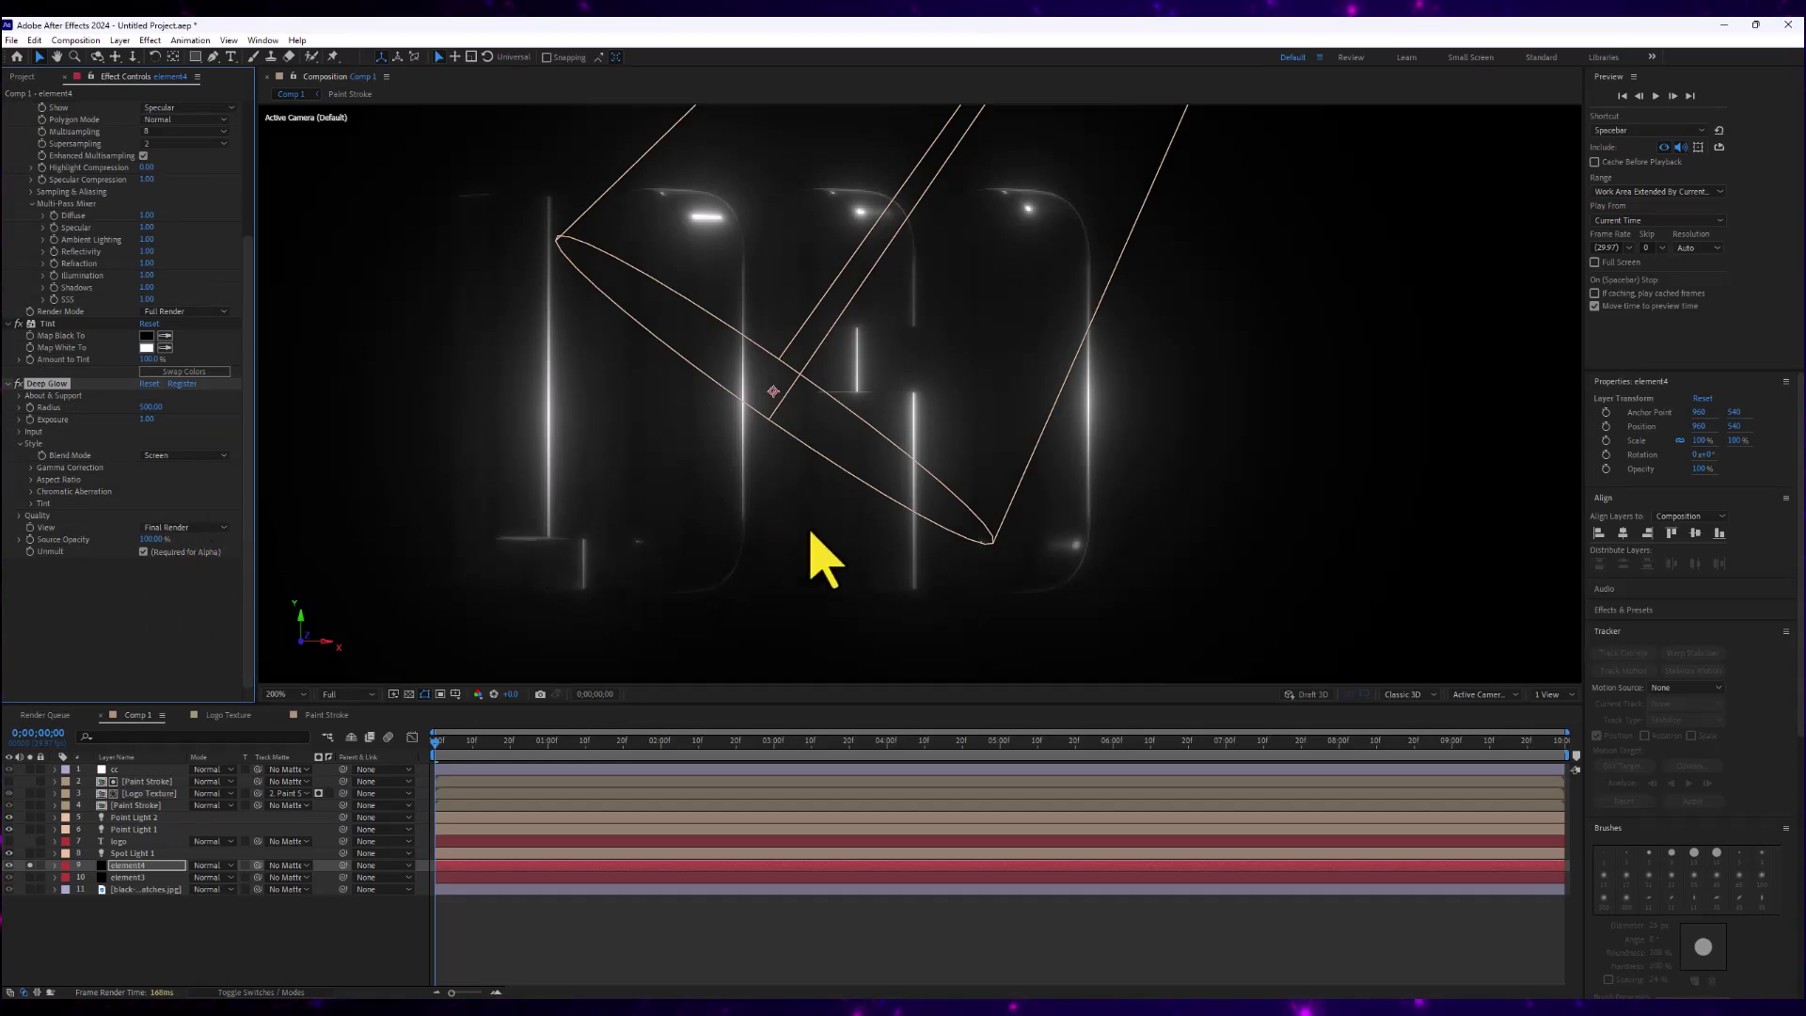
pyautogui.press(',')
pyautogui.press('.')
pyautogui.hotkey('ctrl', 'space')
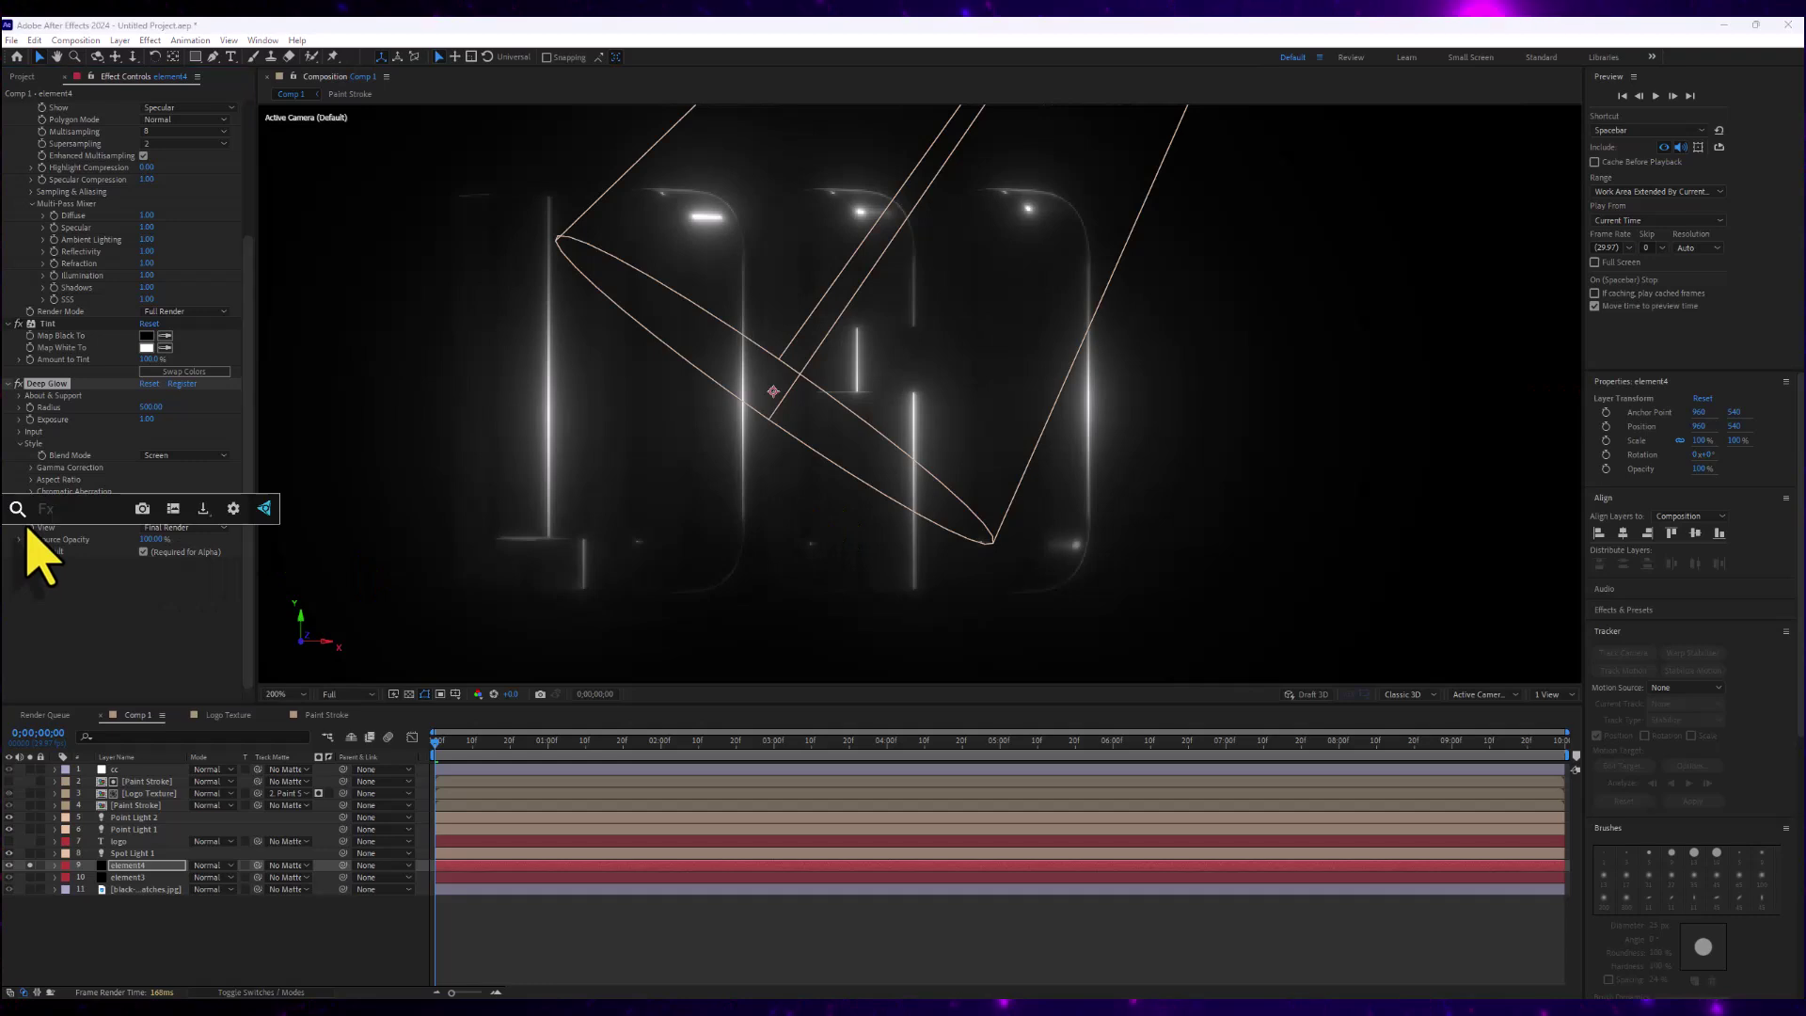
pyautogui.press('Escape')
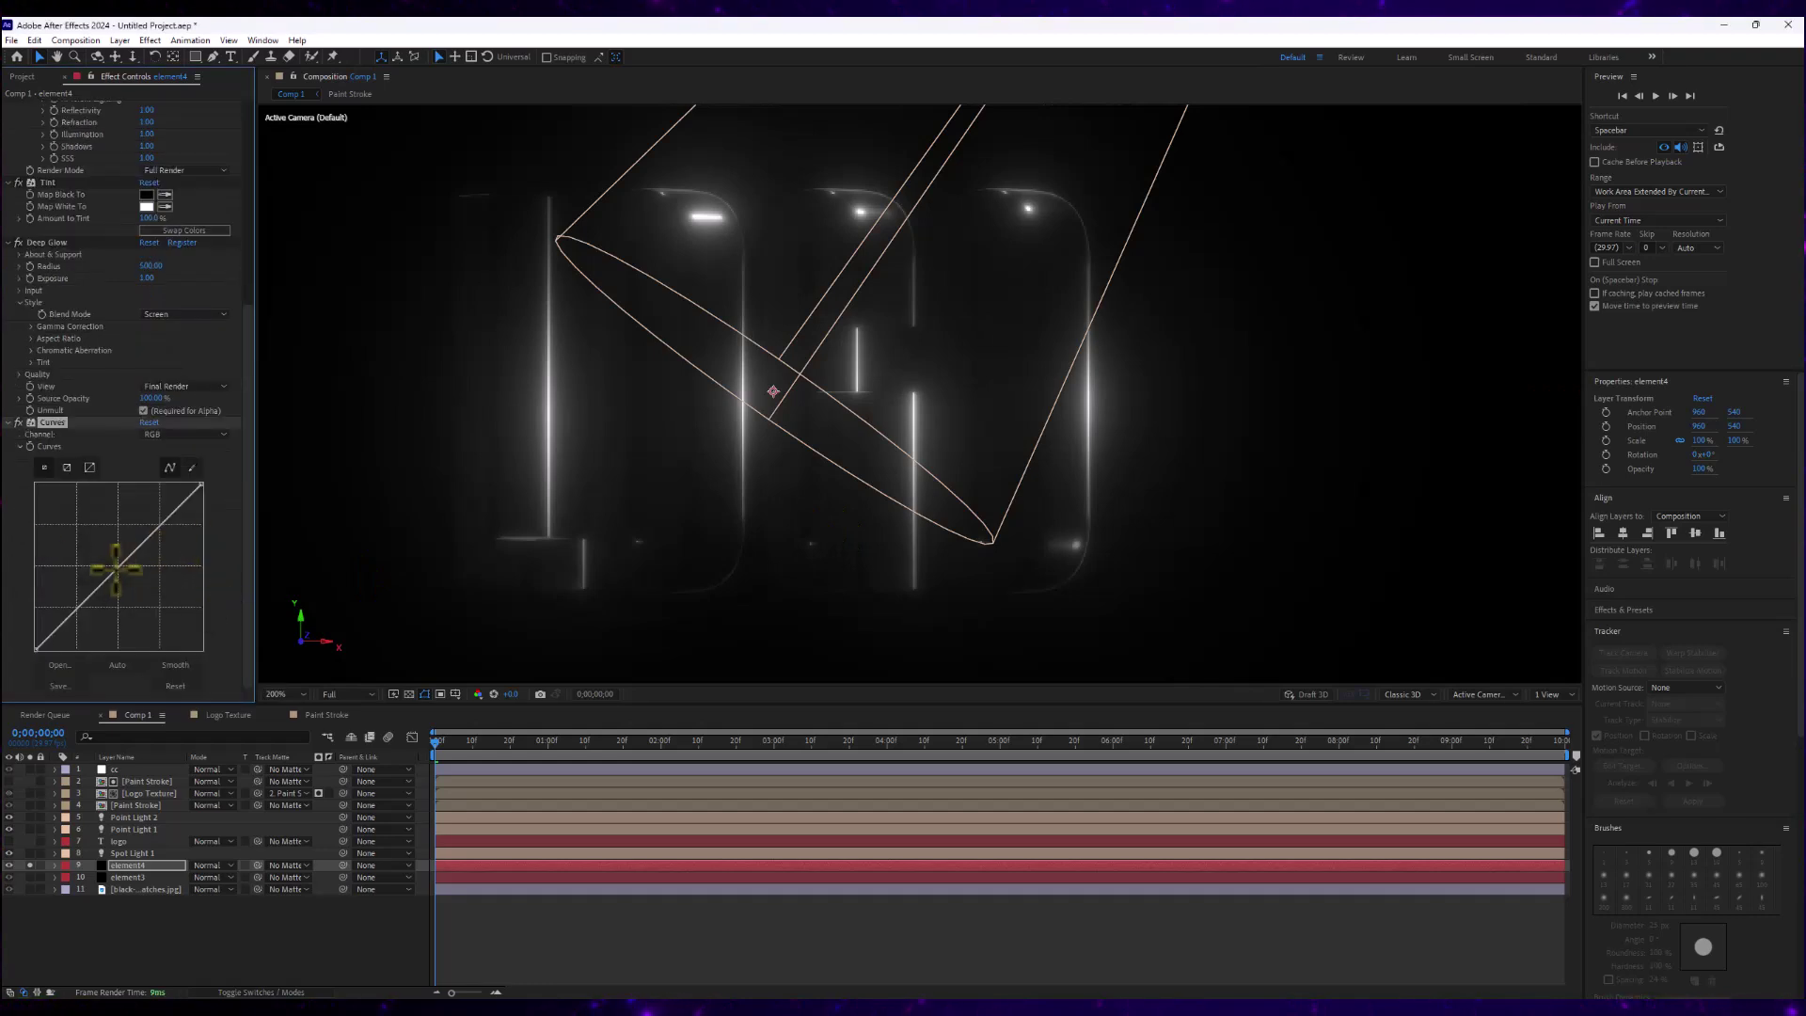
pyautogui.moveTo(110, 585); pyautogui.dragTo(110, 591)
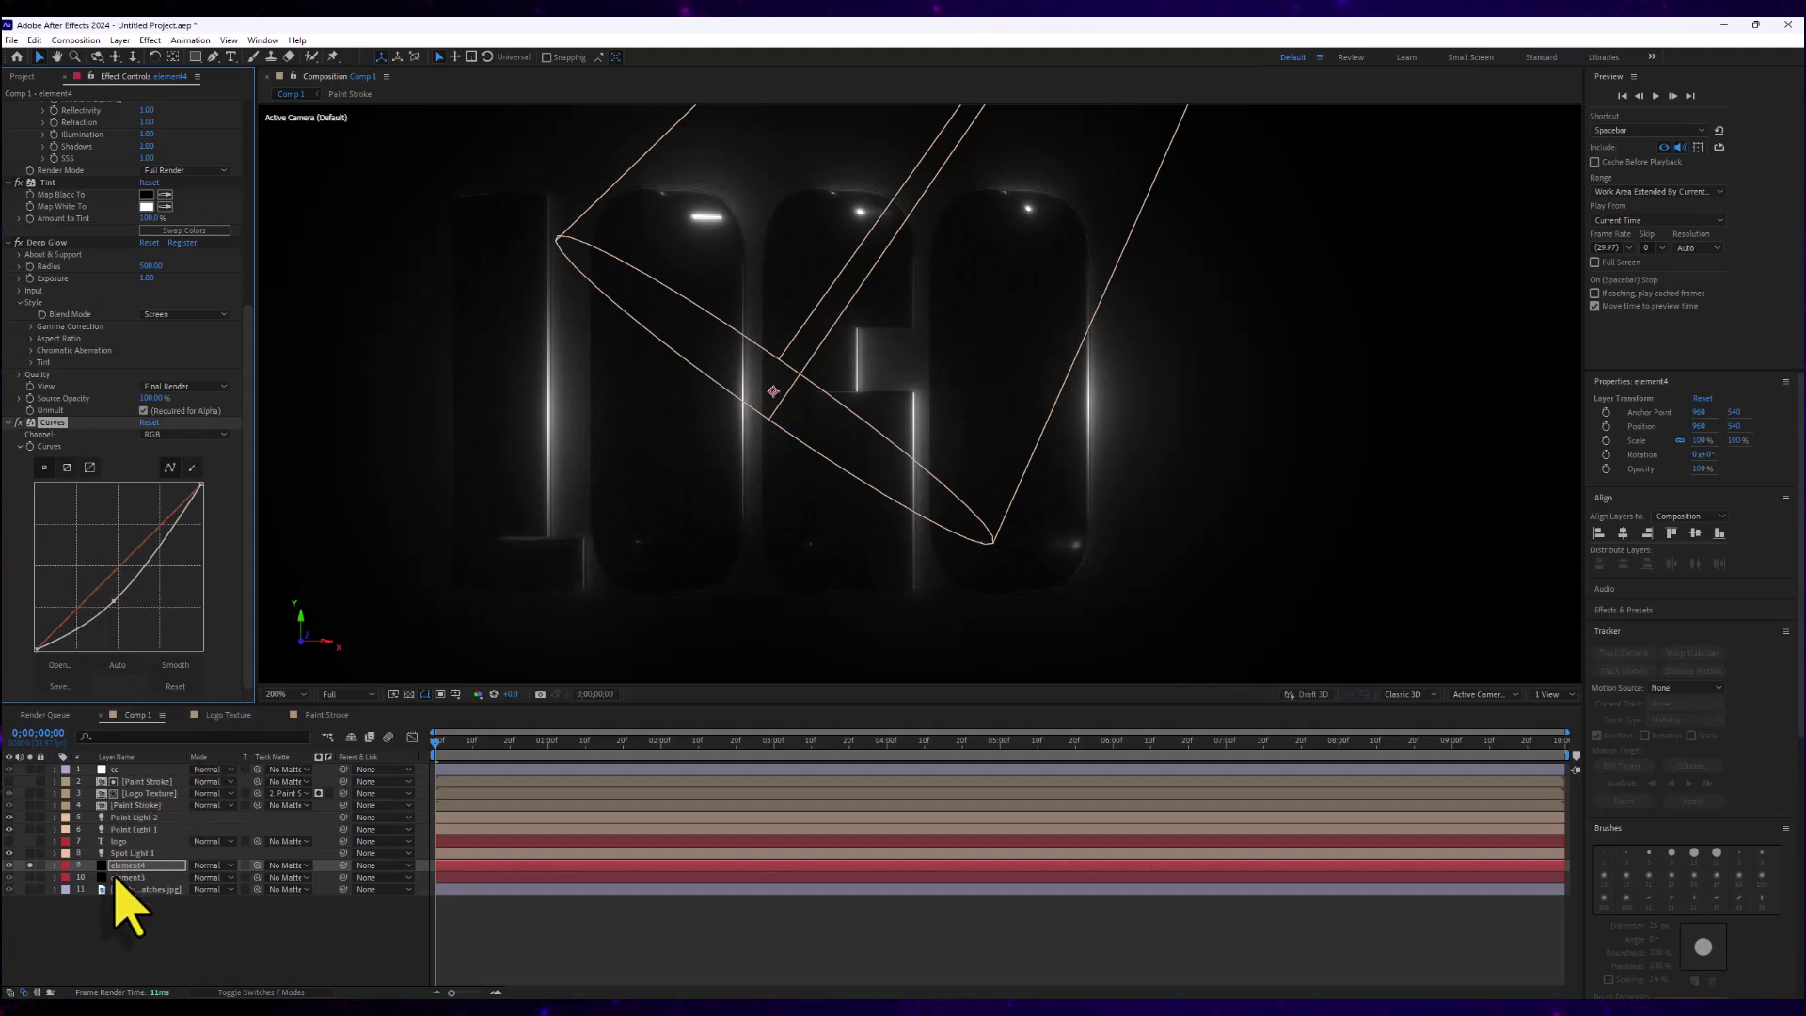
# Un-solo element4, set its blend mode to Add, and play a preview of the animation
pyautogui.click(30, 865)
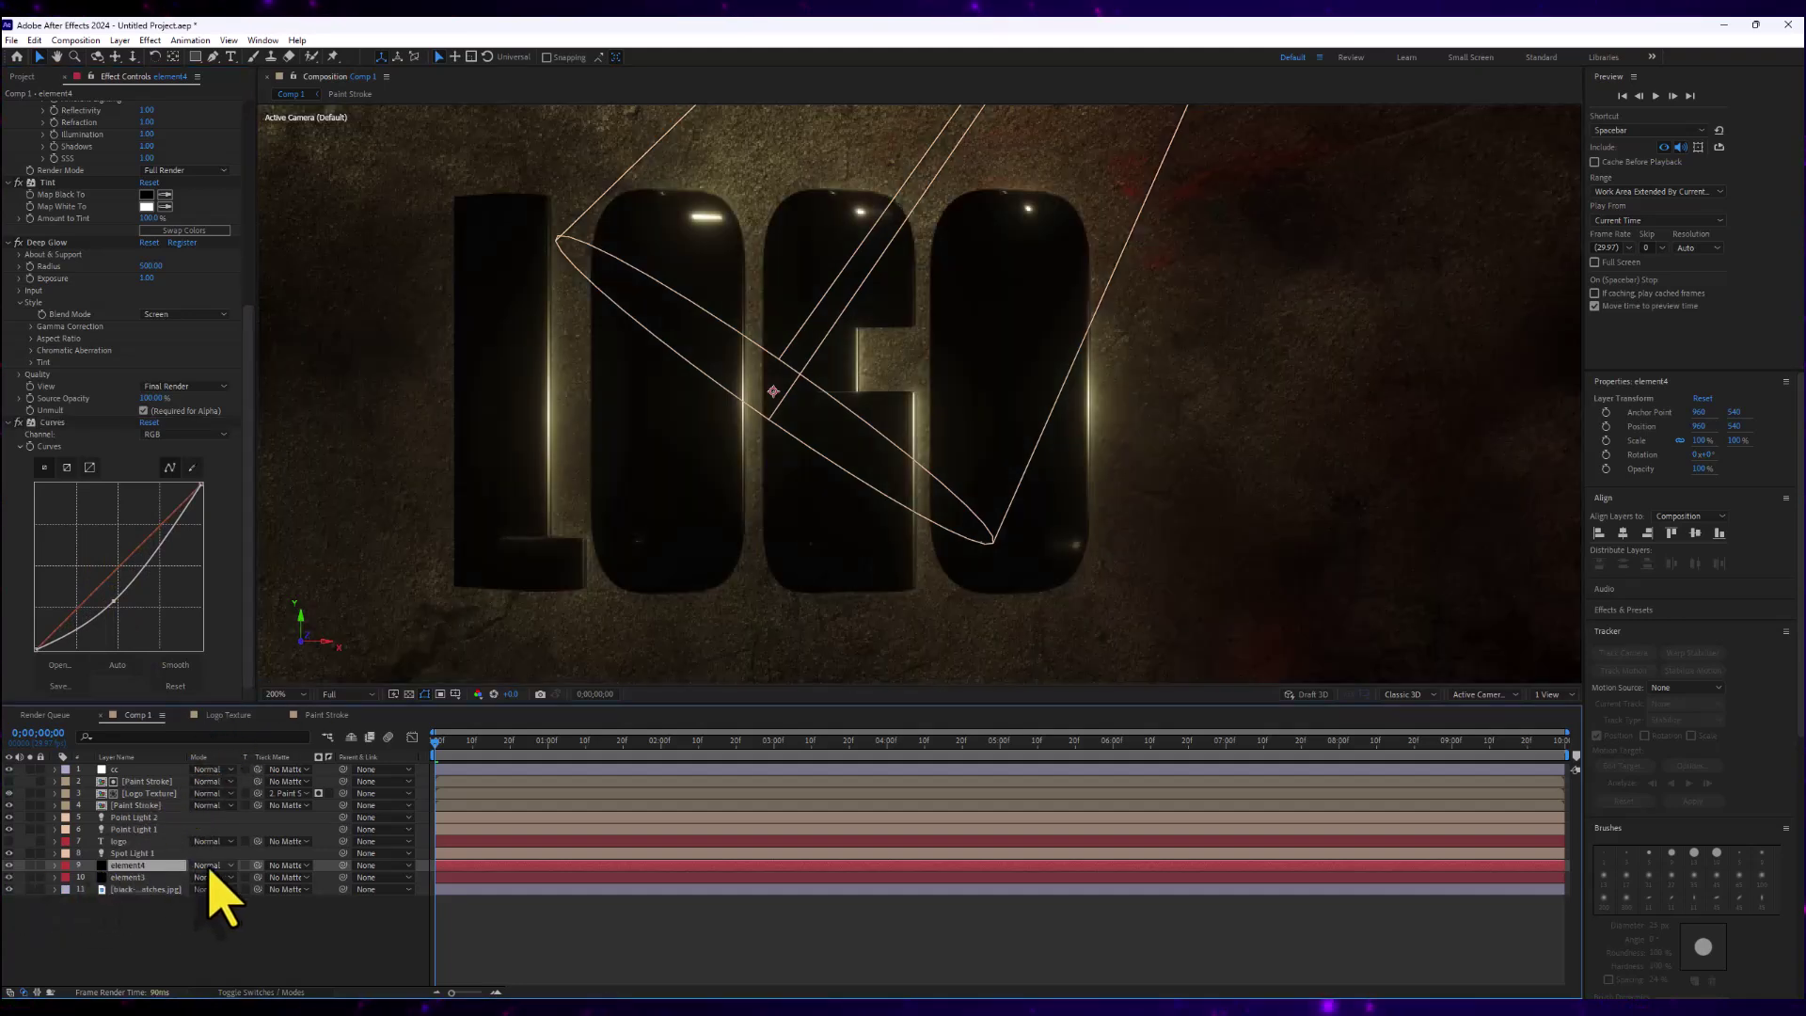
pyautogui.click(211, 865)
pyautogui.click(234, 384)
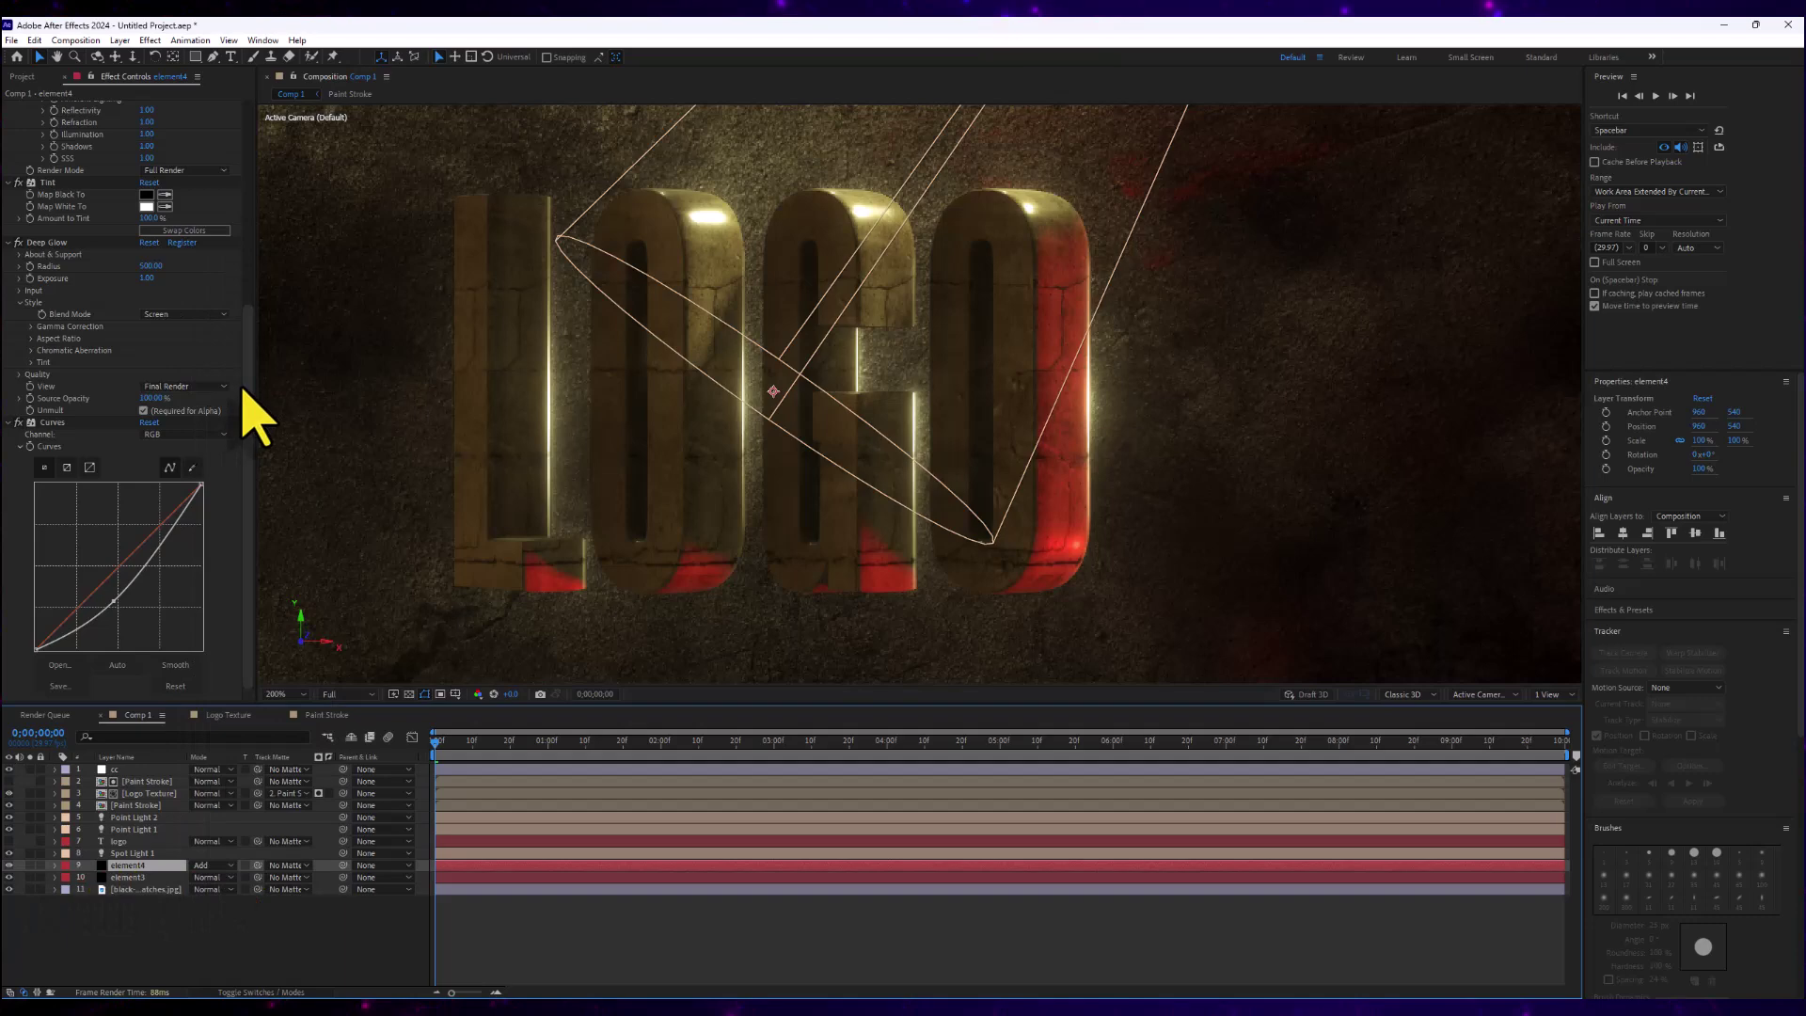
pyautogui.press(',')
pyautogui.press('.')
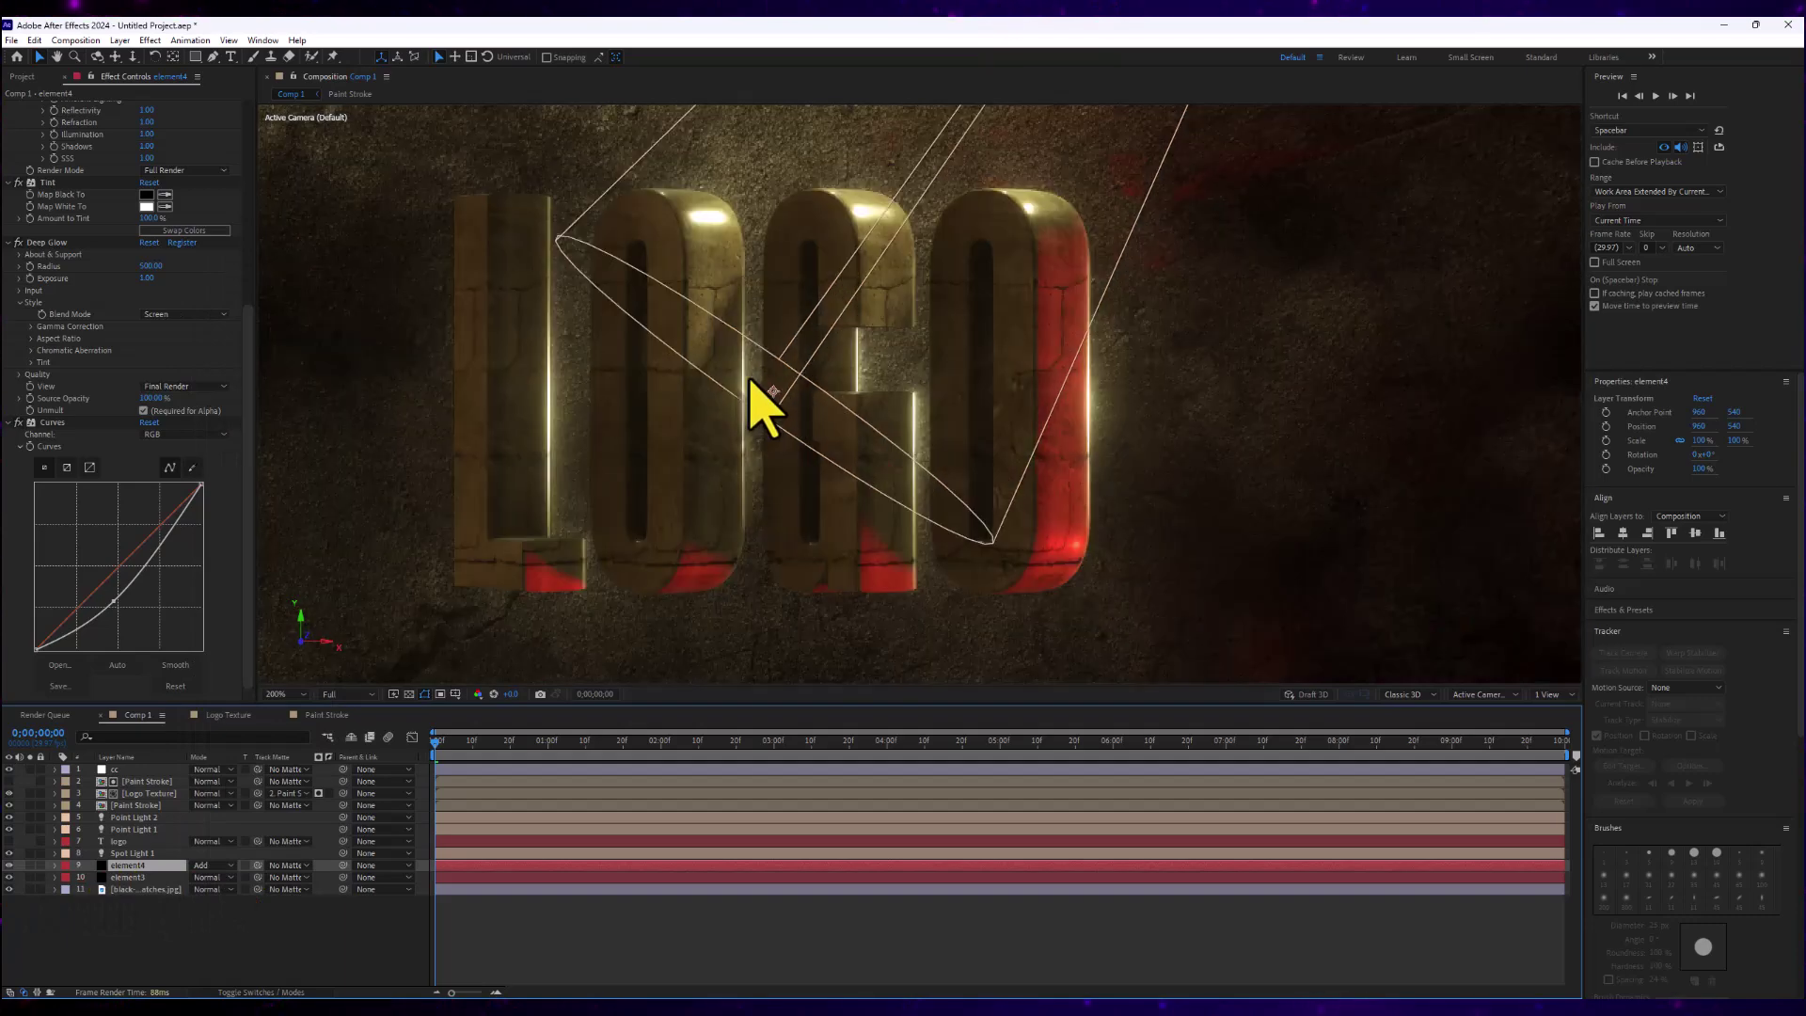
pyautogui.press(',')
pyautogui.press(',')
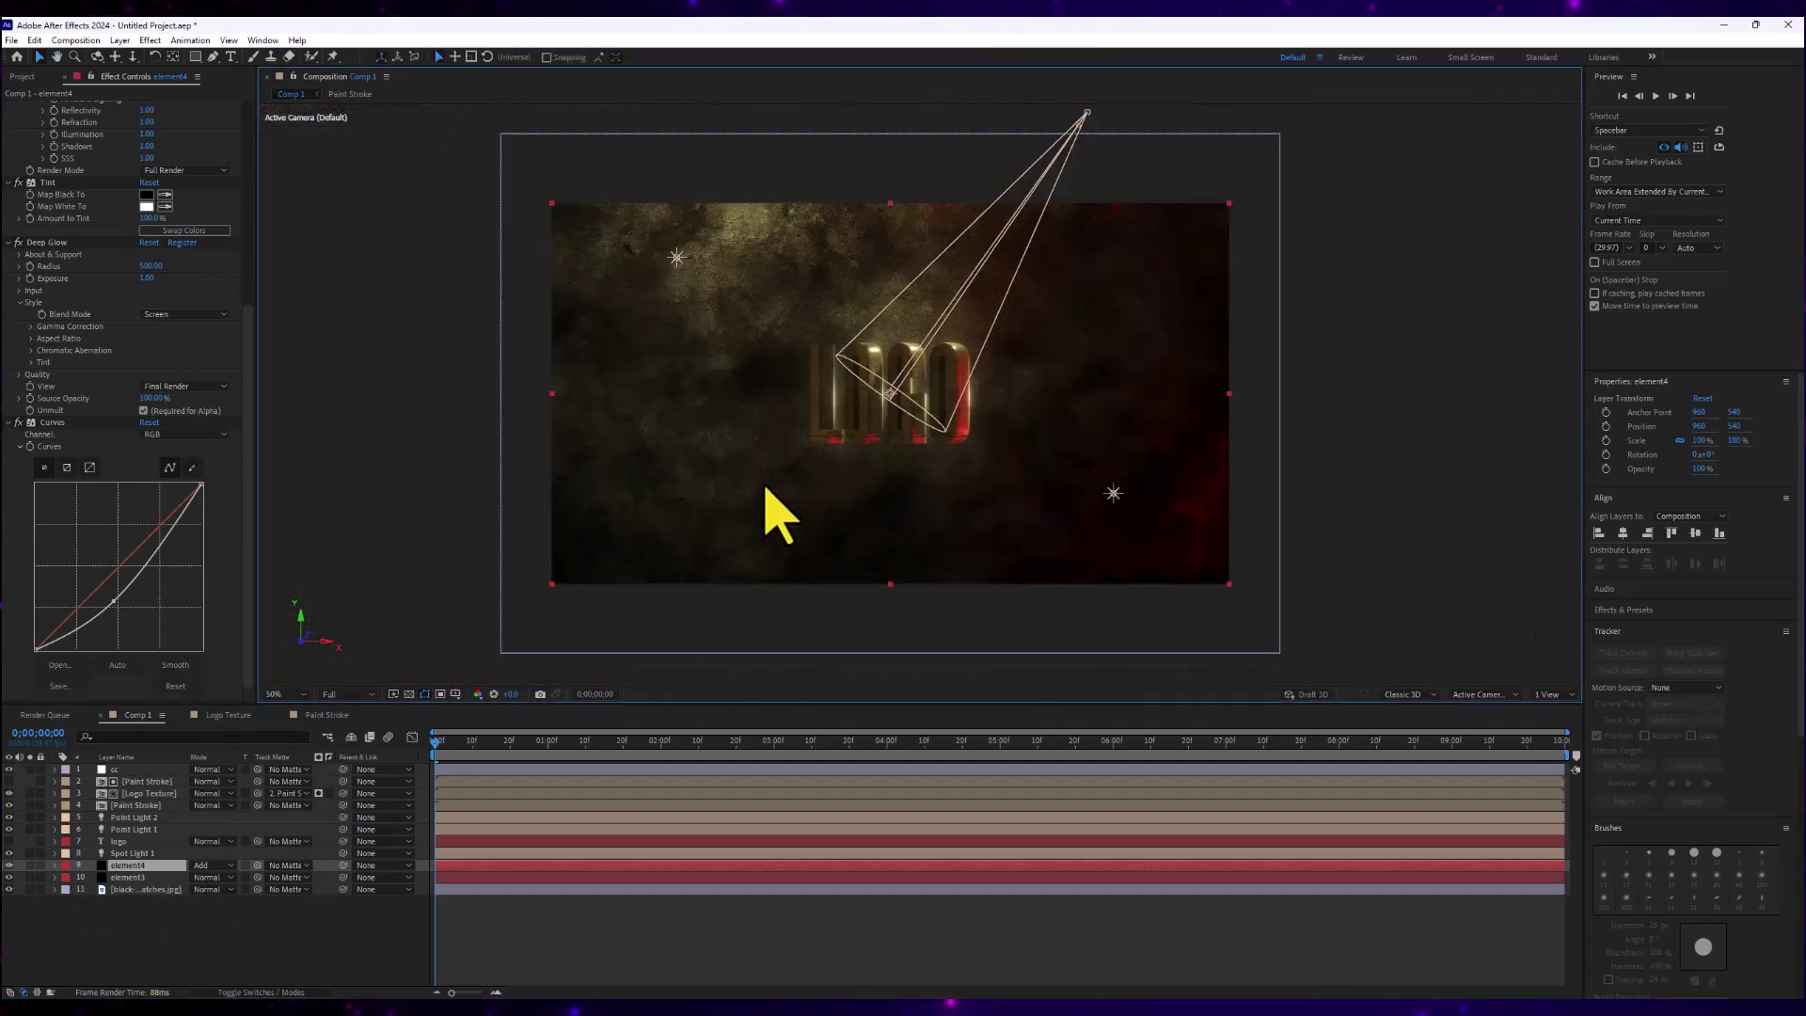
pyautogui.press('space')
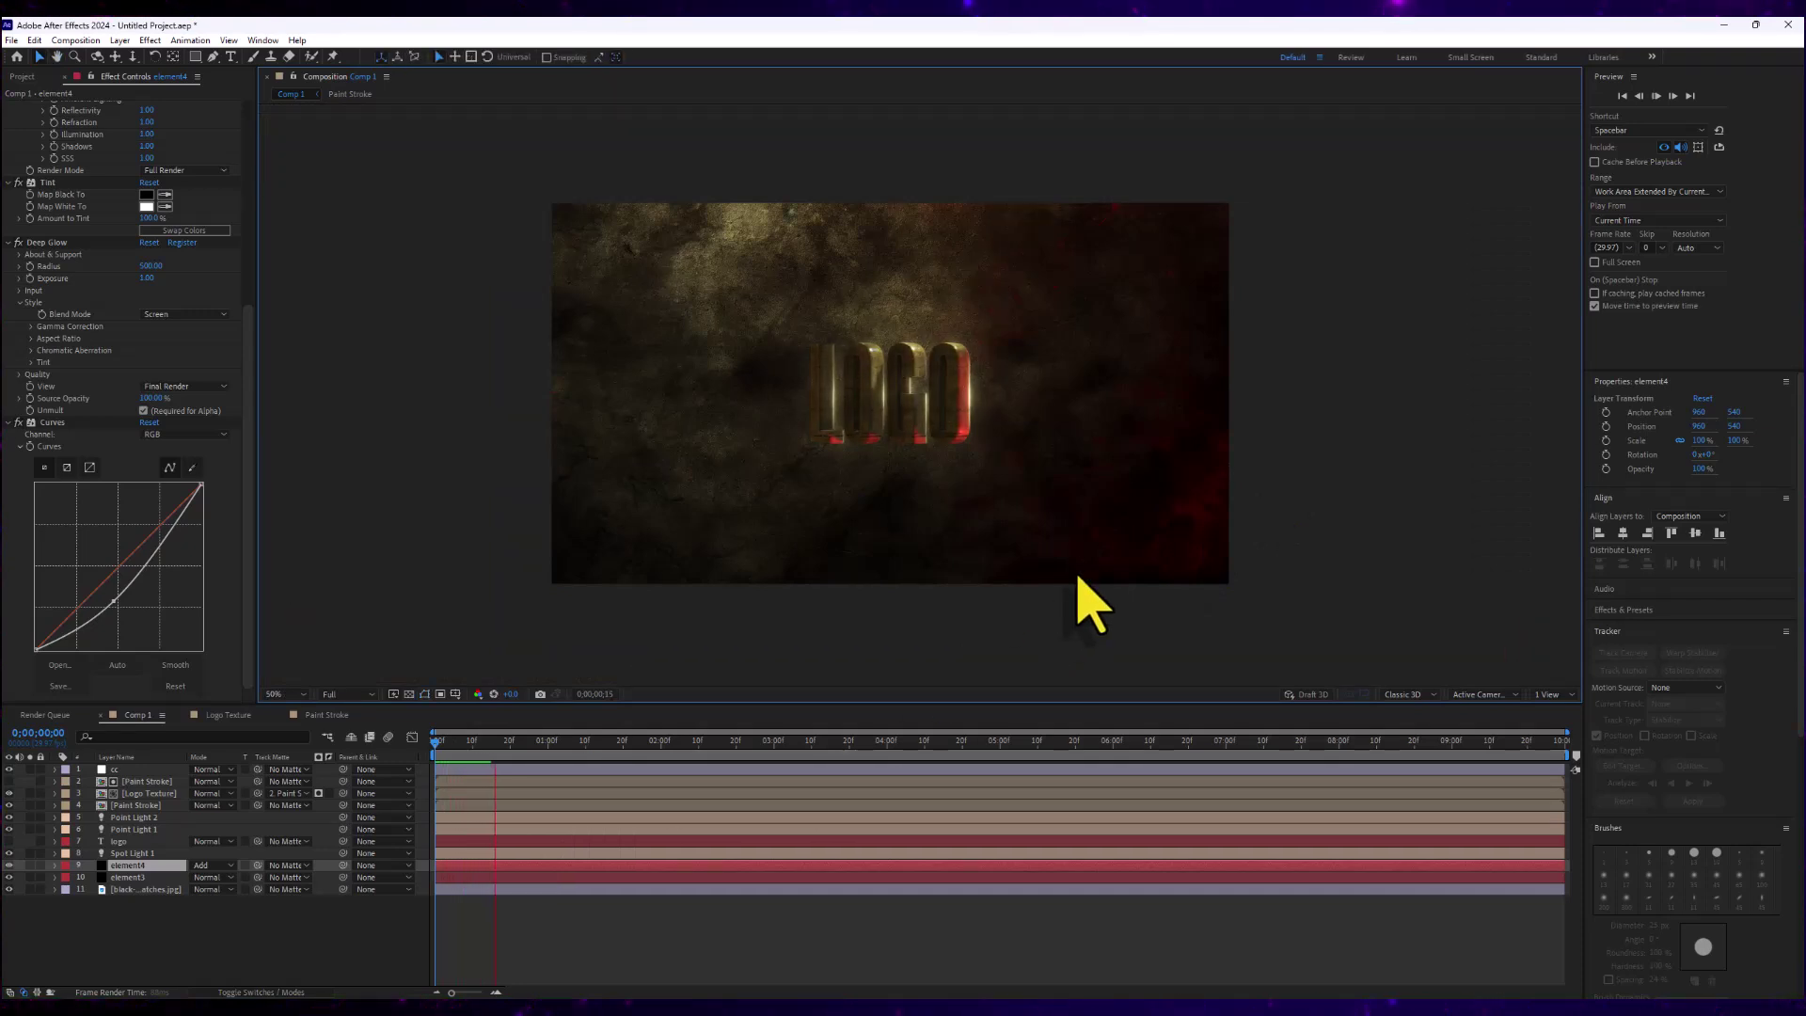
# Stop the preview, edit element4's Opacity value, and scrub the playhead back to the start
pyautogui.press('space')
pyautogui.press('.')
pyautogui.press('.')
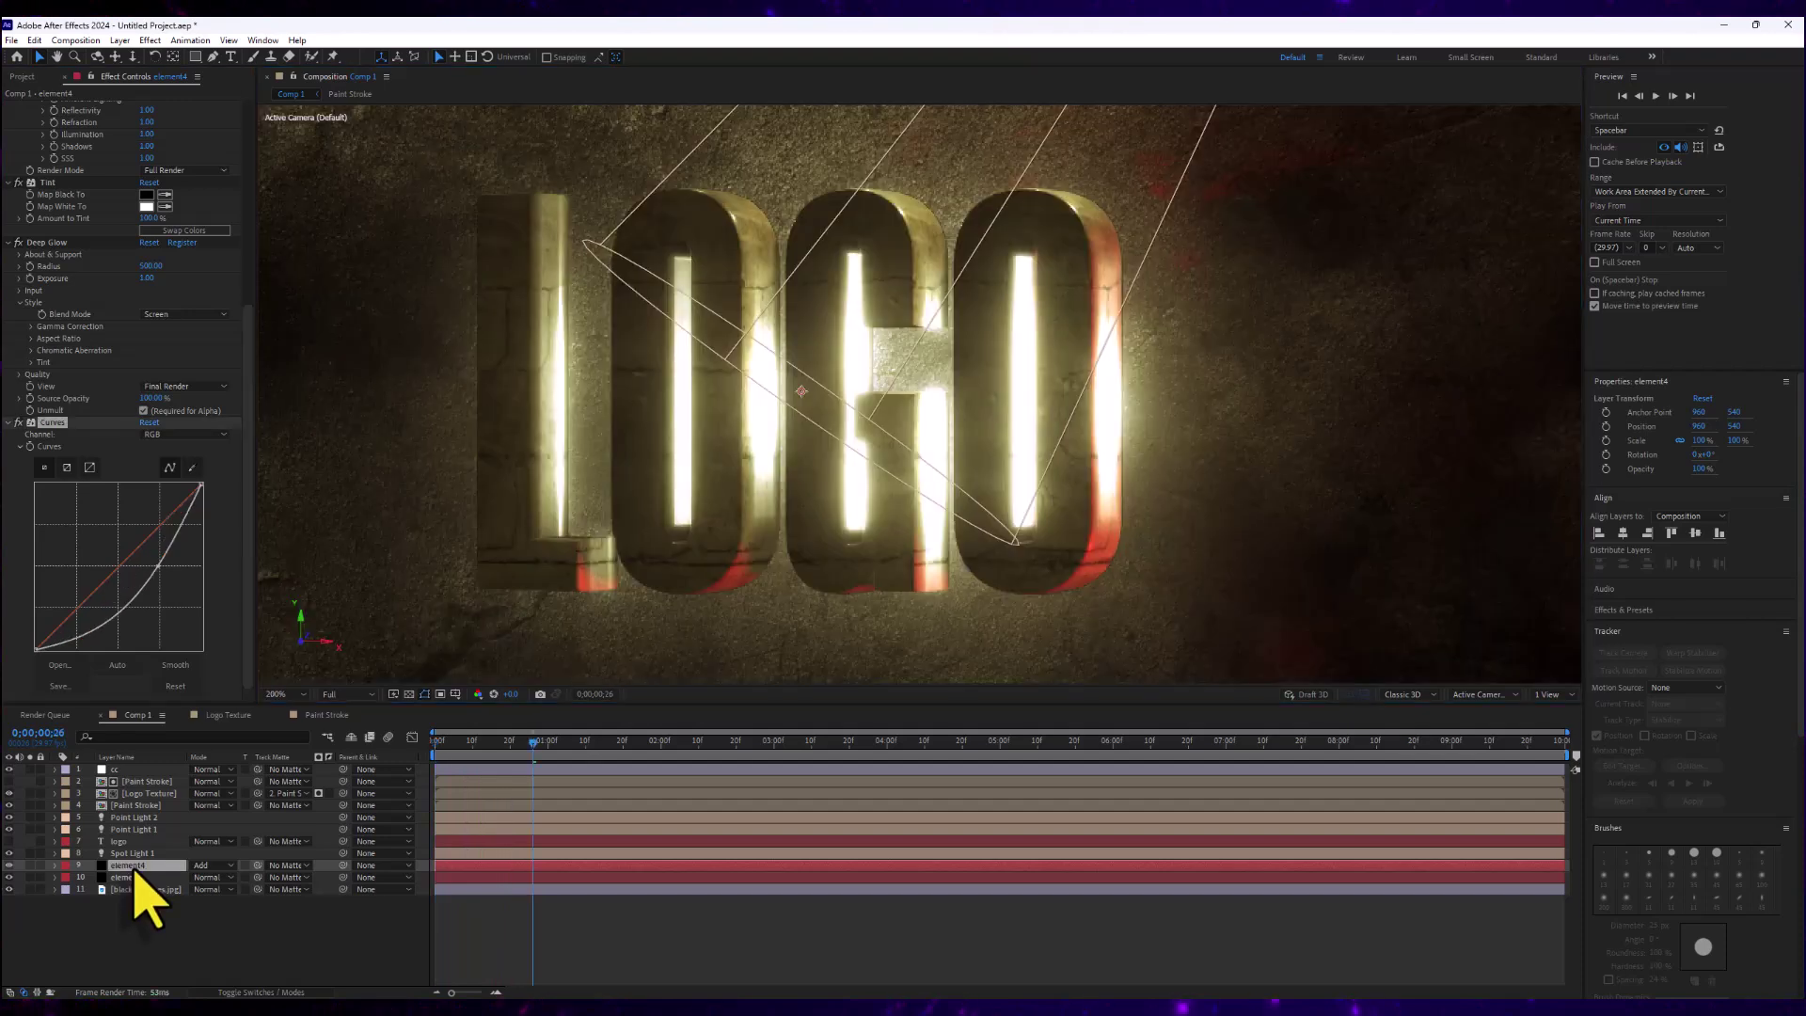
pyautogui.click(133, 864)
pyautogui.press('t')
pyautogui.click(202, 877)
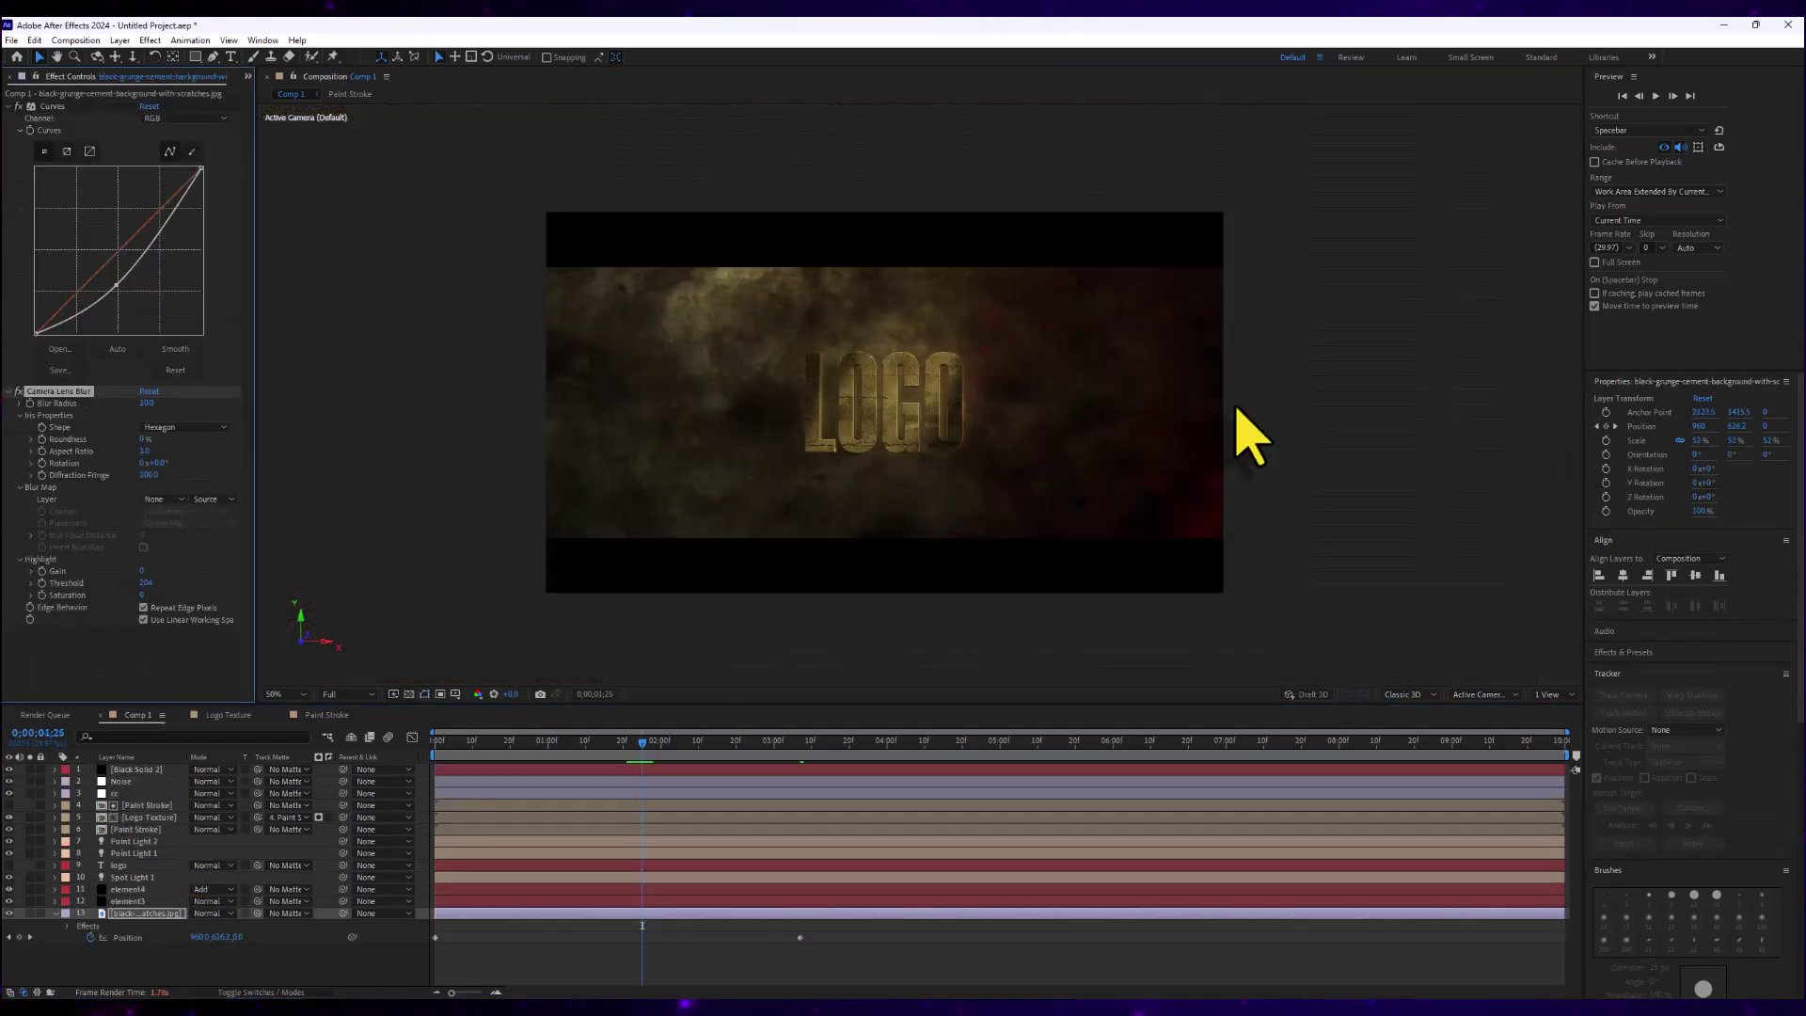
pyautogui.moveTo(633, 775); pyautogui.dragTo(432, 790)
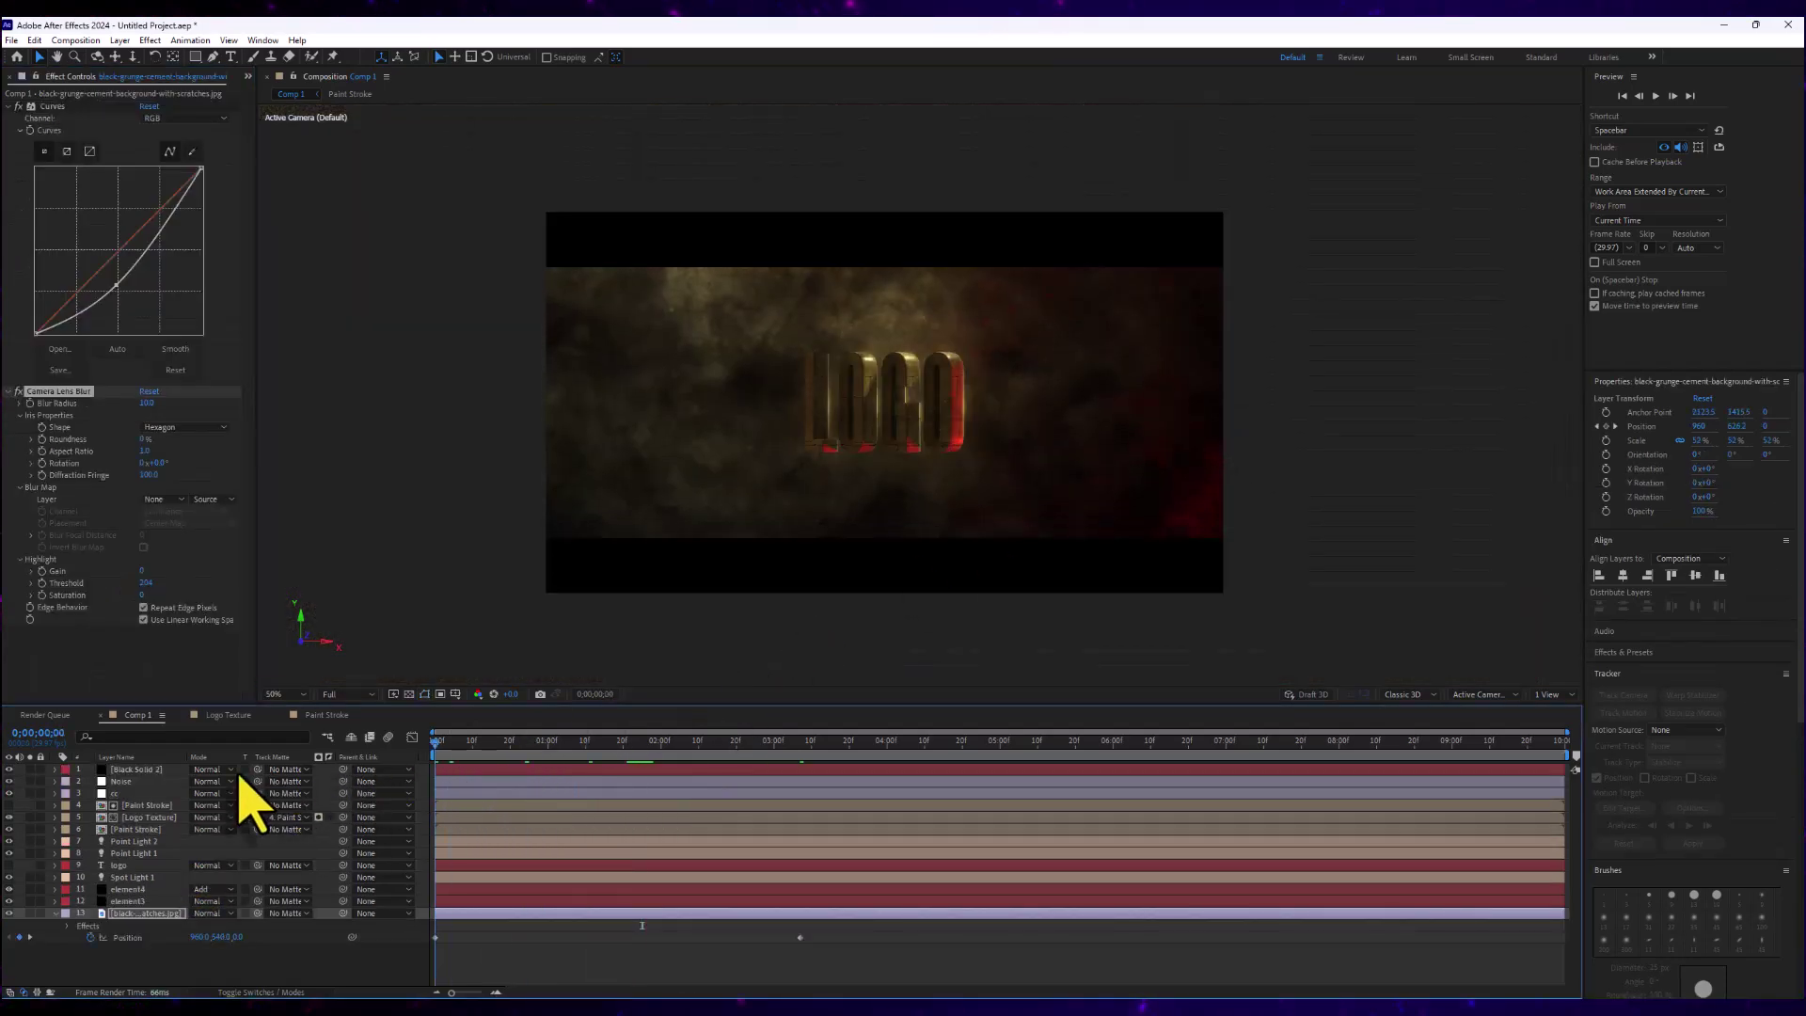